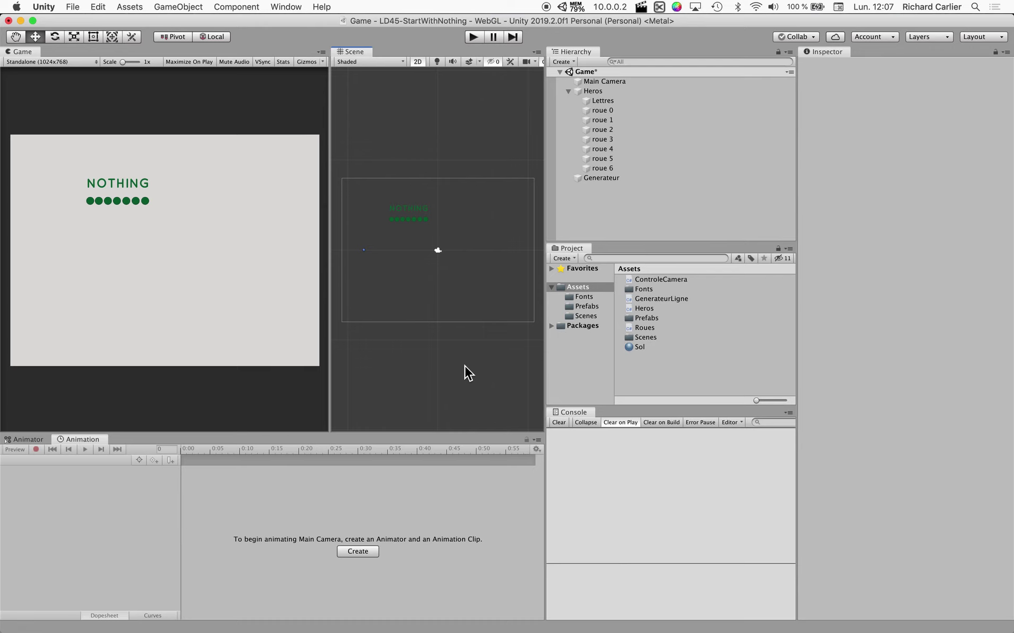
# Step: Test-run the vehicle, then place the Mechant enemy prefab just right of NOTHING
pyautogui.click(474, 36)
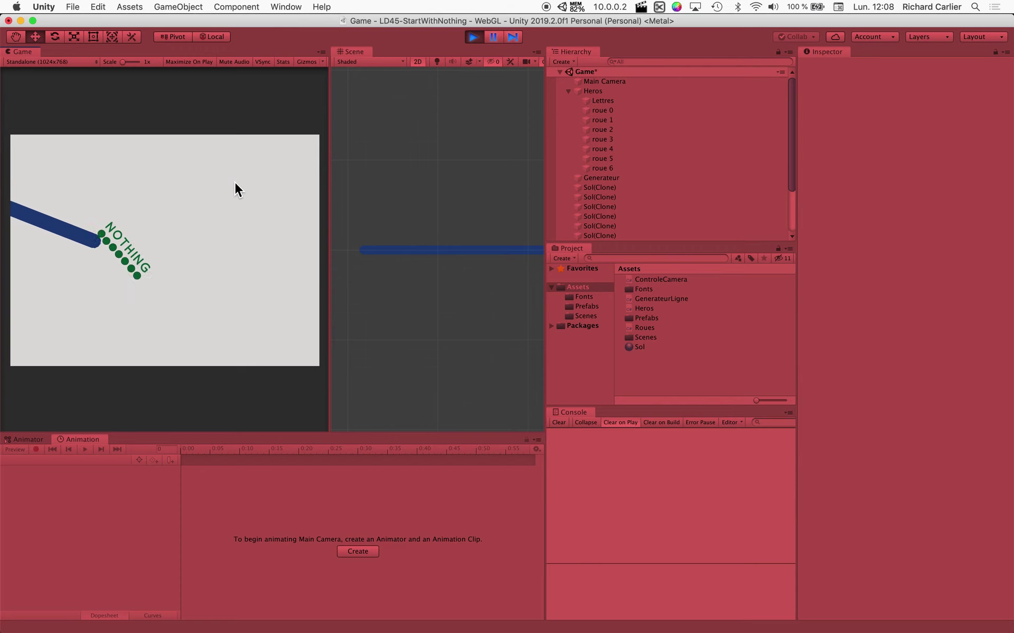
pyautogui.click(480, 42)
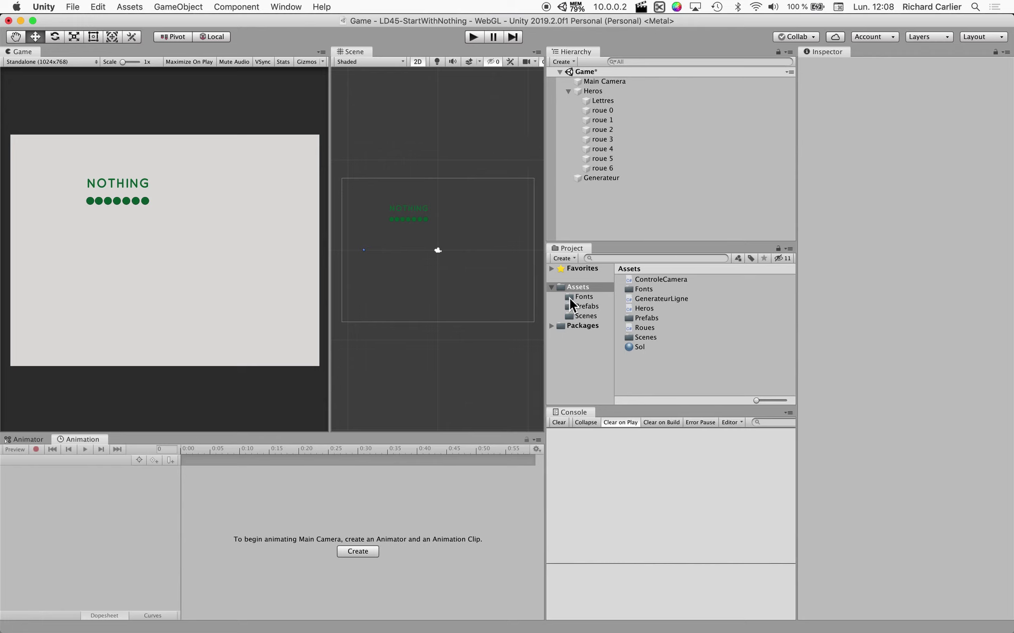
pyautogui.click(579, 309)
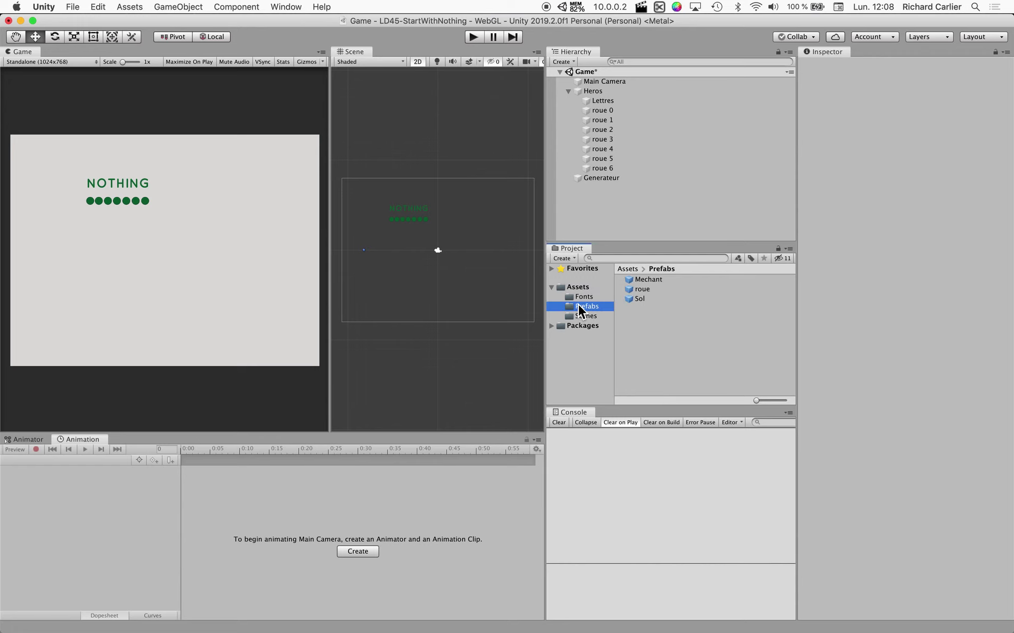
pyautogui.moveTo(644, 280)
pyautogui.mouseDown()
pyautogui.moveTo(476, 242)
pyautogui.moveTo(515, 244)
pyautogui.mouseUp()
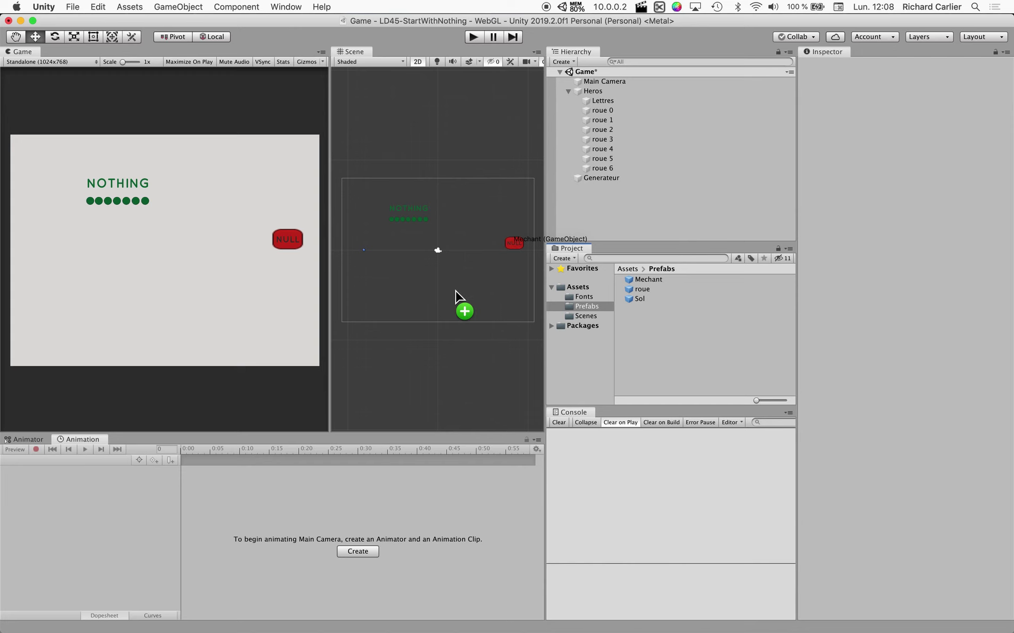
# Step: Play the game with the Mechant enemy in place, then select the Heros object
pyautogui.click(472, 37)
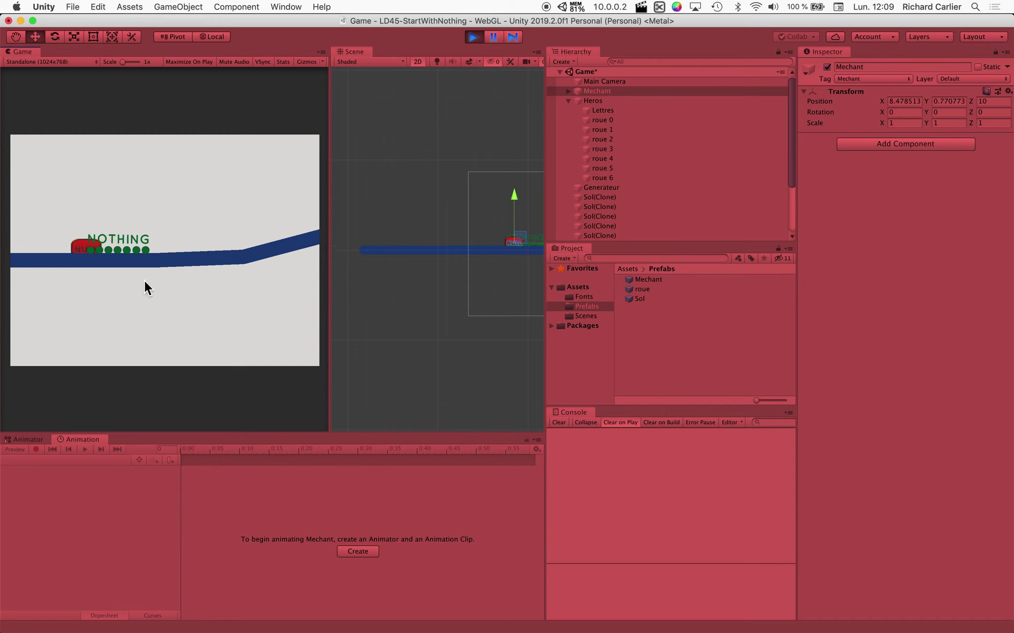
pyautogui.click(473, 38)
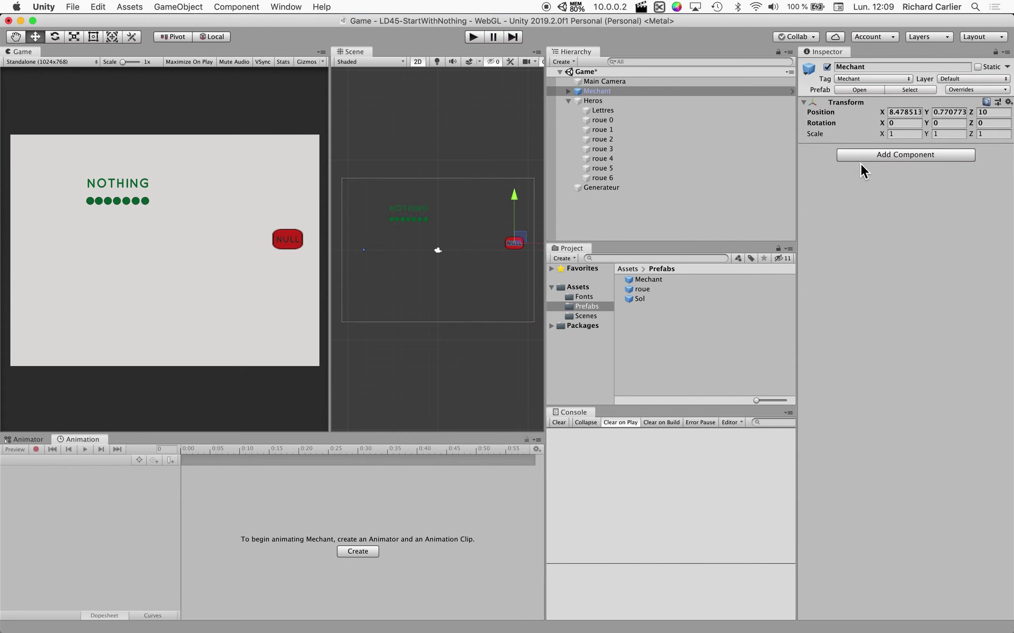
pyautogui.click(581, 103)
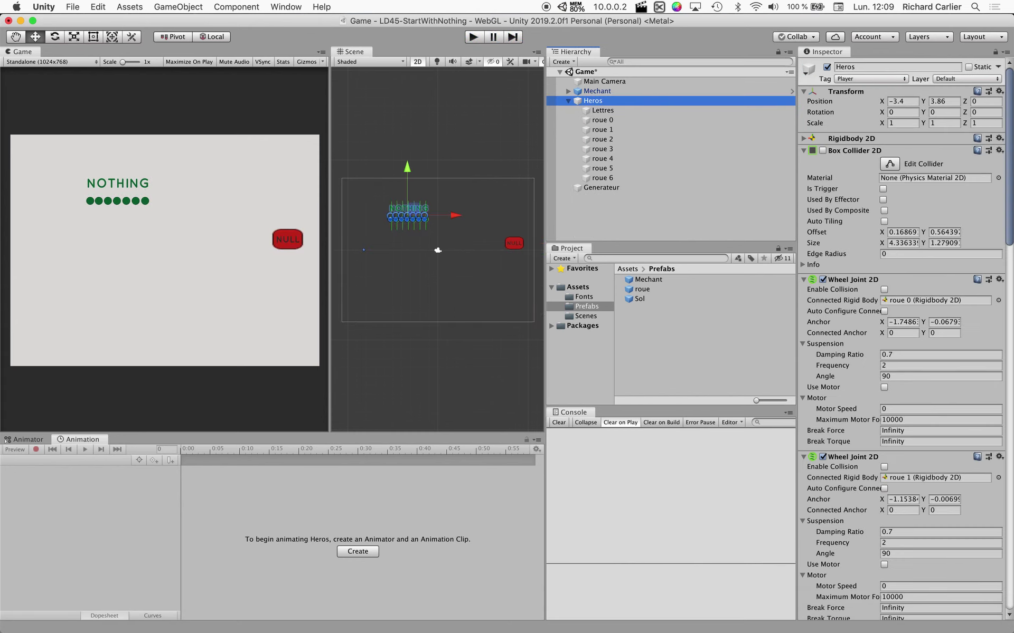
pyautogui.press('super+Tab')
pyautogui.press('super+Tab')
pyautogui.press('super+Tab')
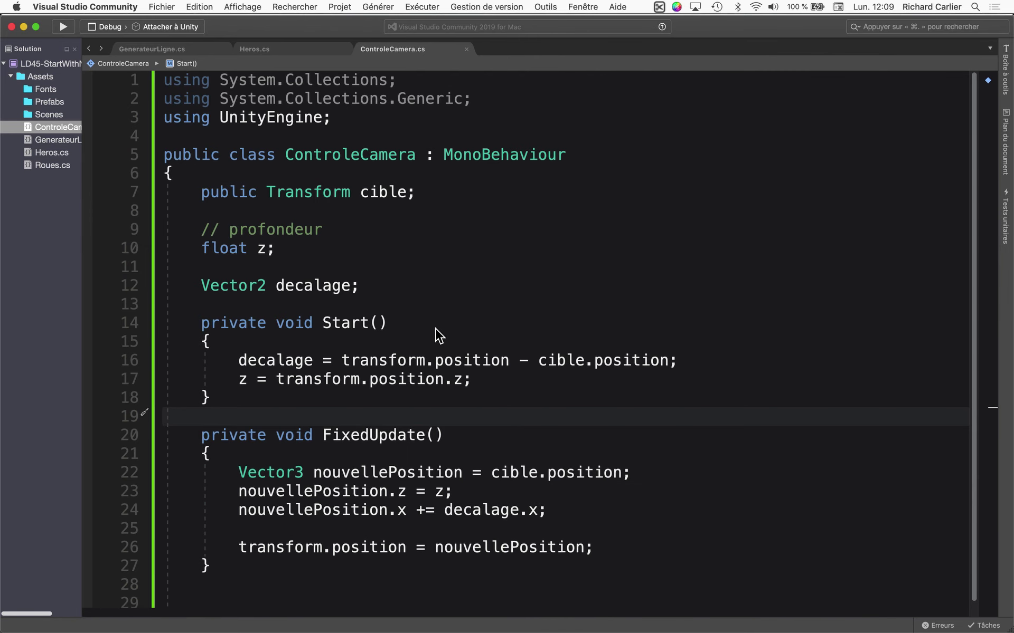
# Step: Show Update() in Heros.cs with the caret after the vitesse movement line 28
pyautogui.scroll(-2, 444, 264)
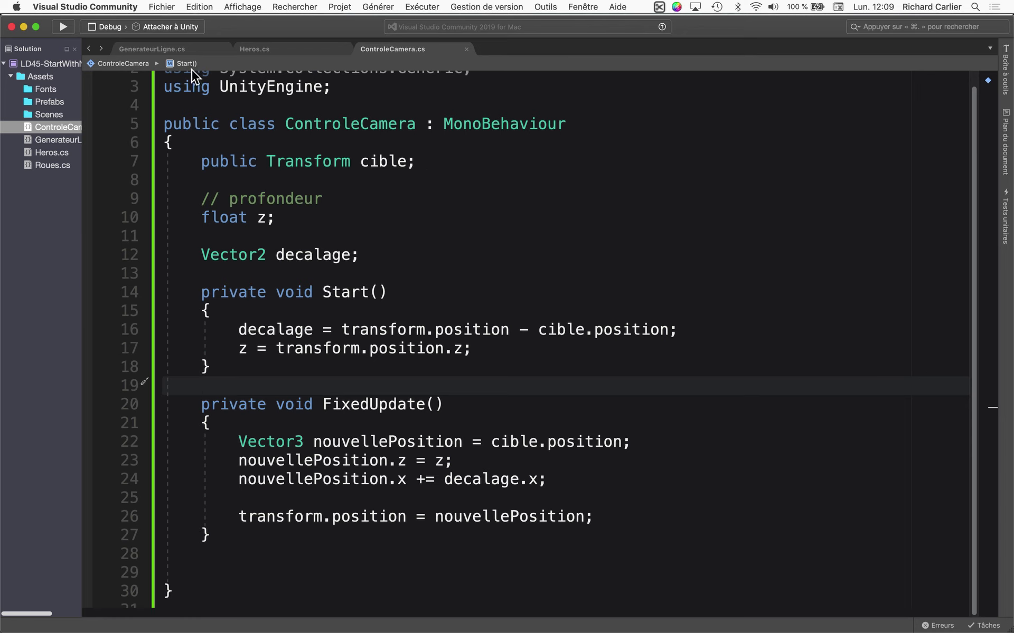
pyautogui.click(285, 51)
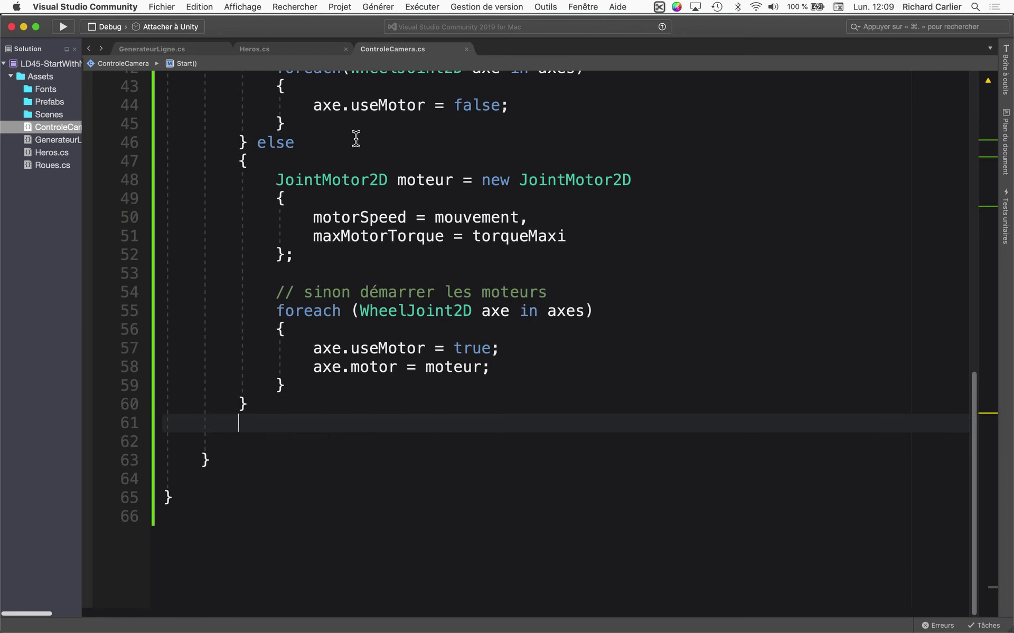
pyautogui.scroll(2, 393, 264)
pyautogui.scroll(10, 394, 264)
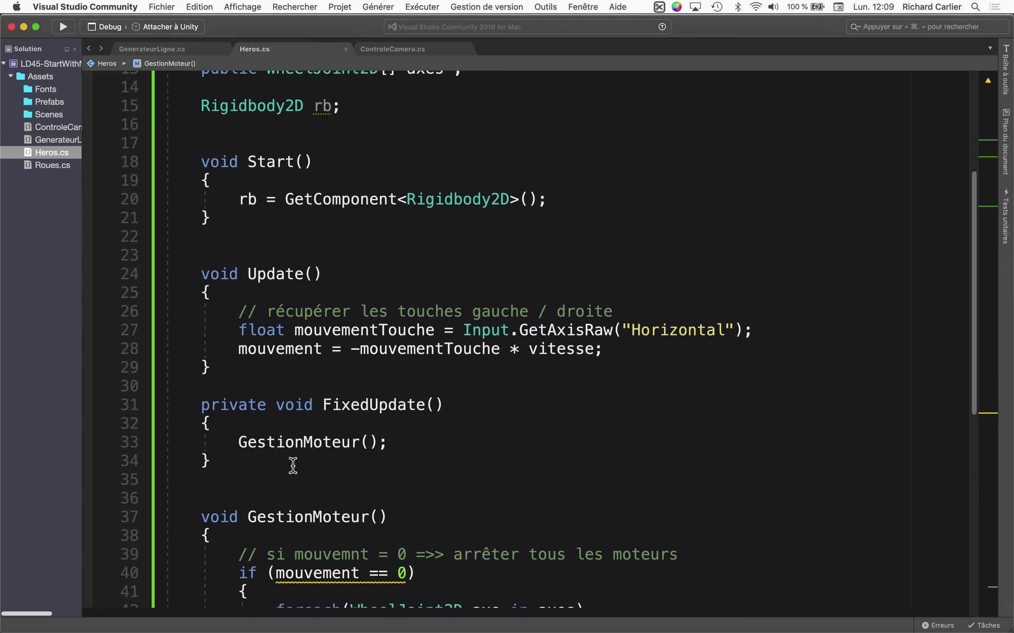
pyautogui.click(286, 388)
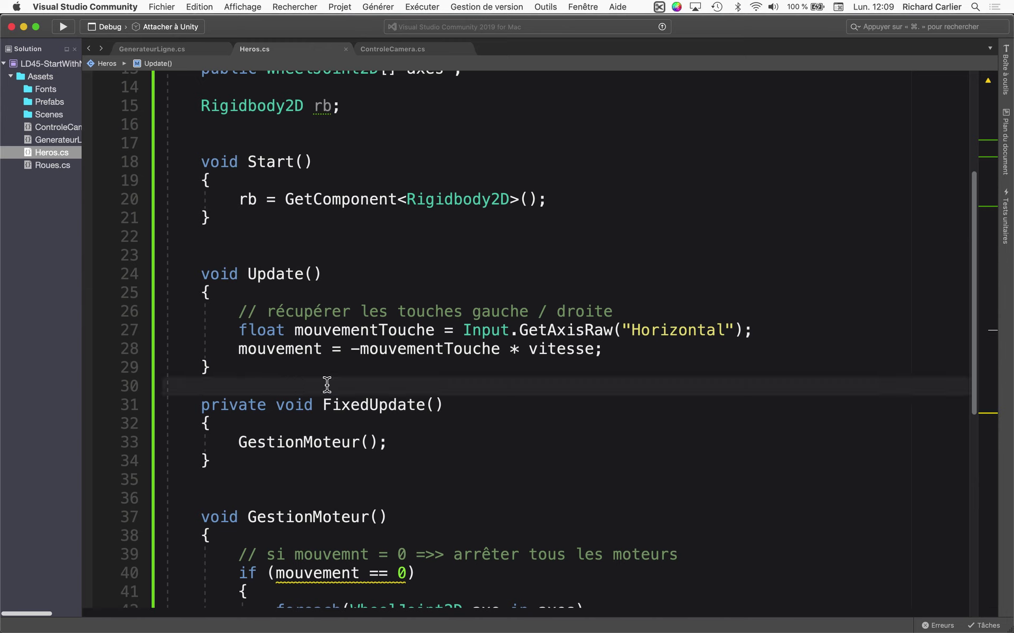
pyautogui.click(669, 330)
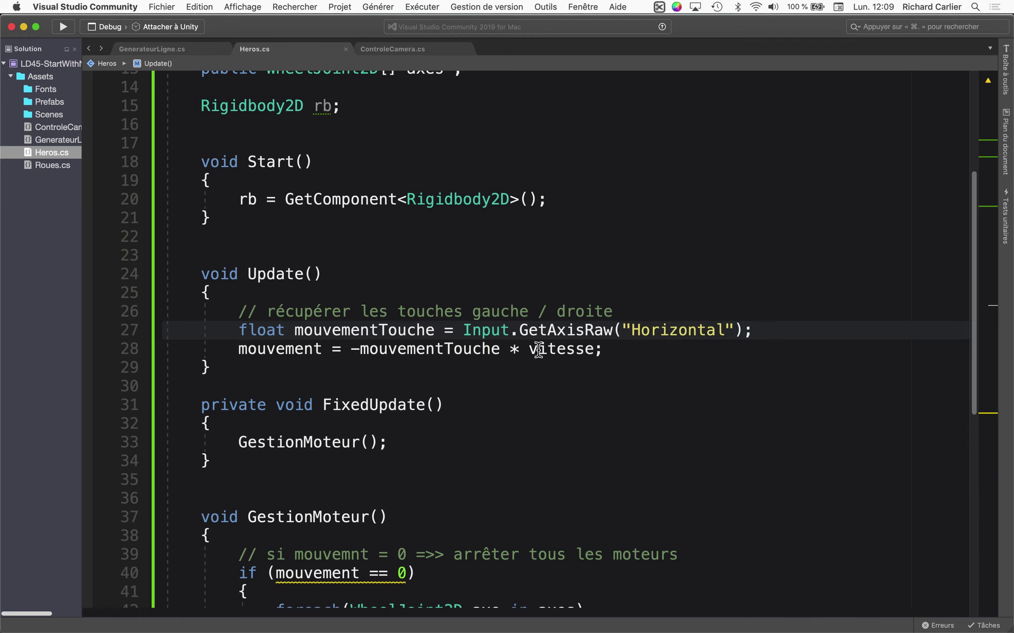
pyautogui.click(423, 349)
pyautogui.click(607, 350)
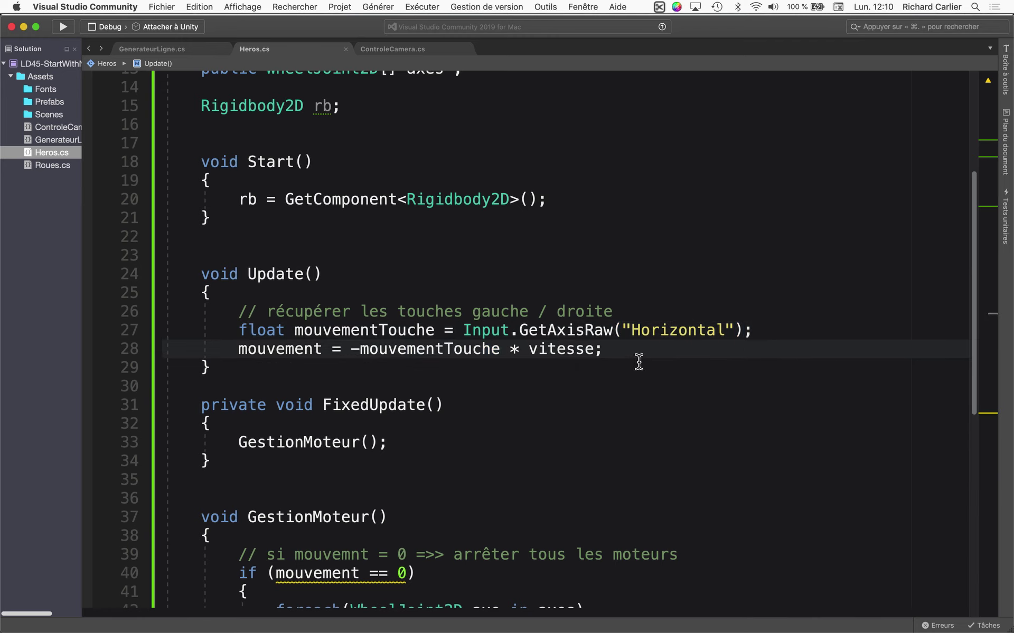
# Step: Add an if(Input.GetButtonDown("Jump")) block below the movement line in Update()
pyautogui.press('Return')
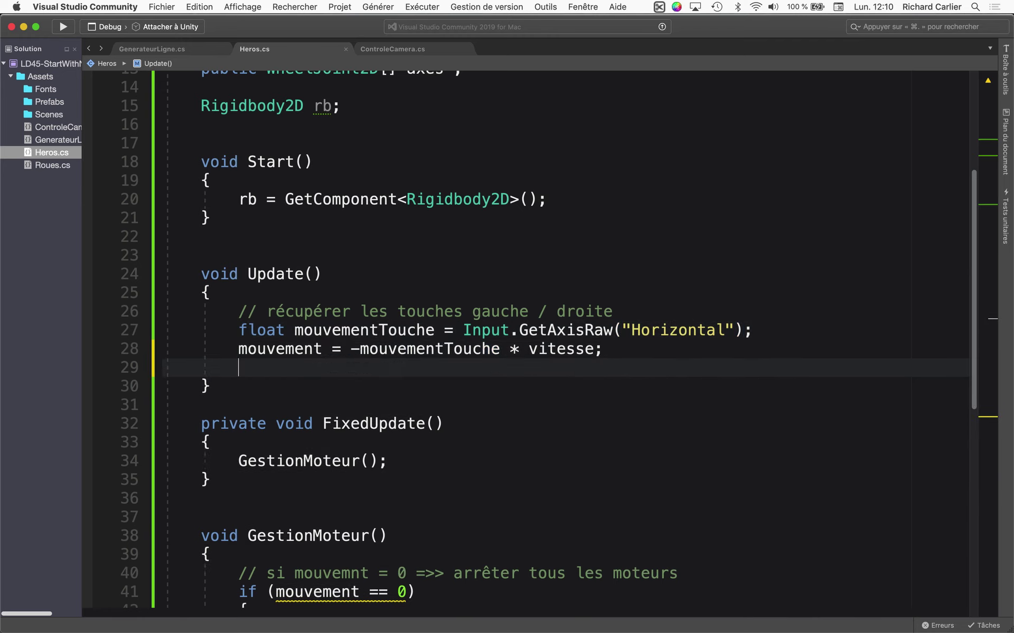
pyautogui.press('Return')
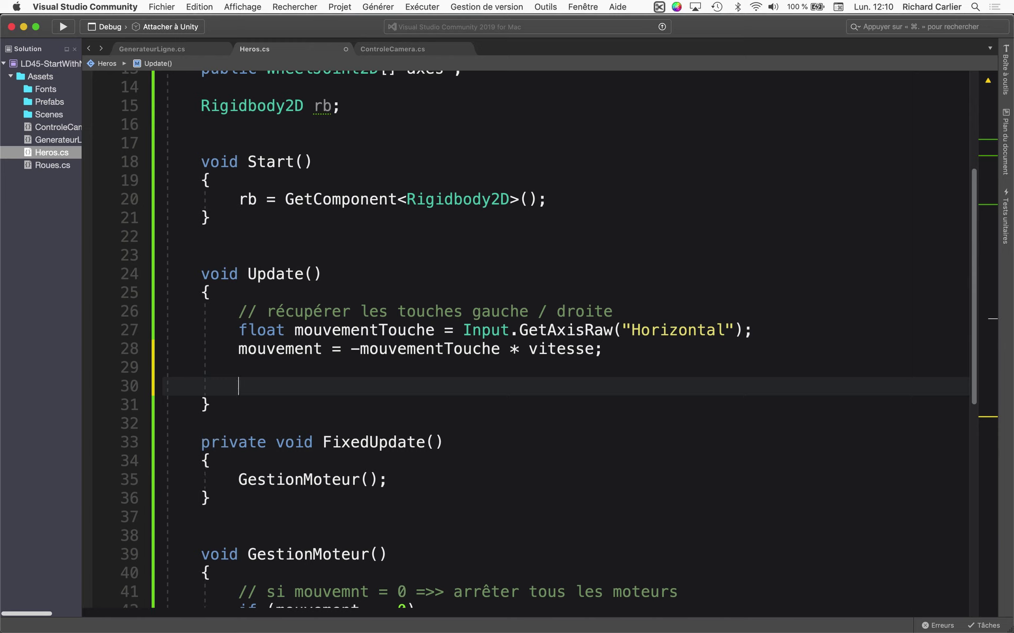
pyautogui.write('i')
pyautogui.write('f(i')
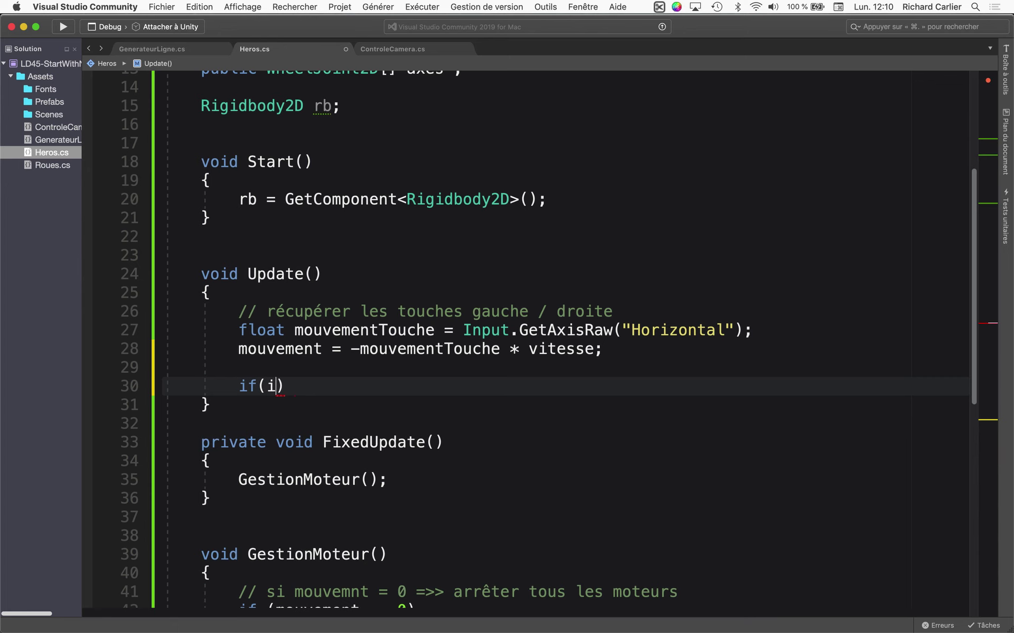
pyautogui.write('np')
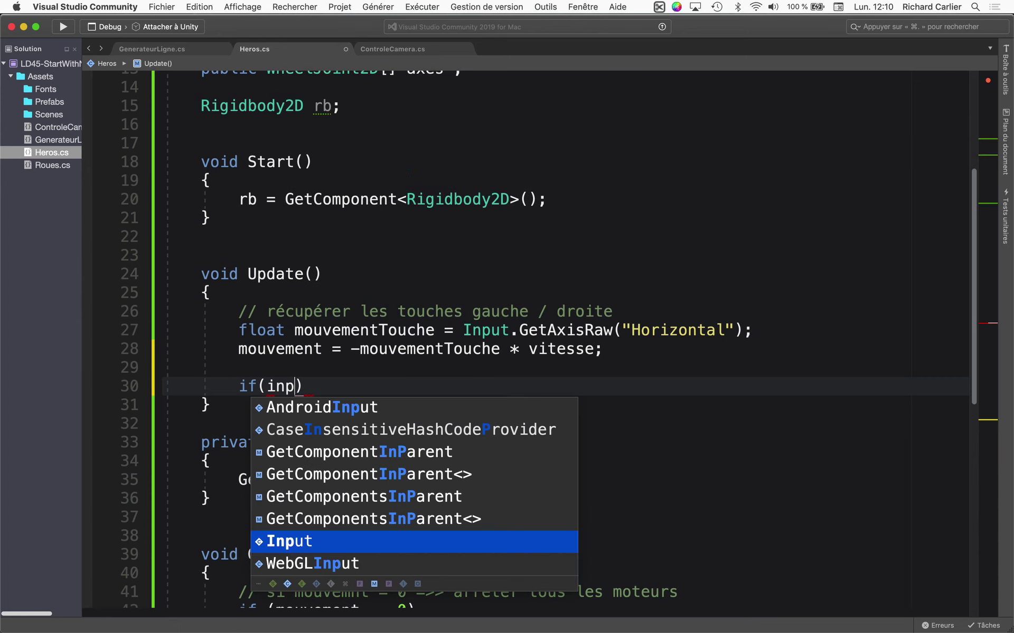
pyautogui.press('Return')
pyautogui.write('.')
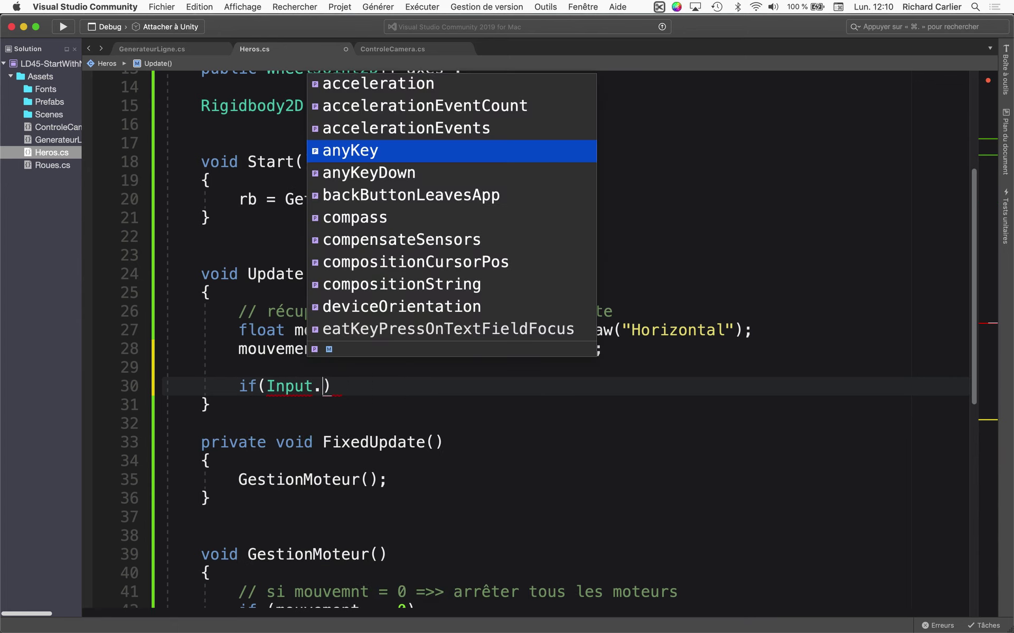
pyautogui.write('Get')
pyautogui.press('BackSpace')
pyautogui.write('B')
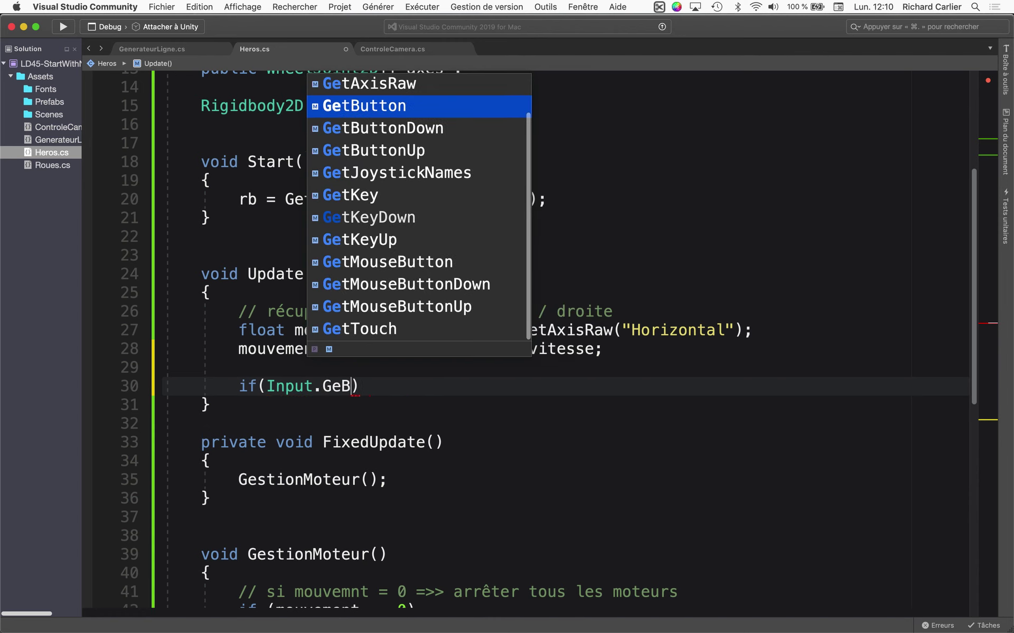
pyautogui.press('BackSpace')
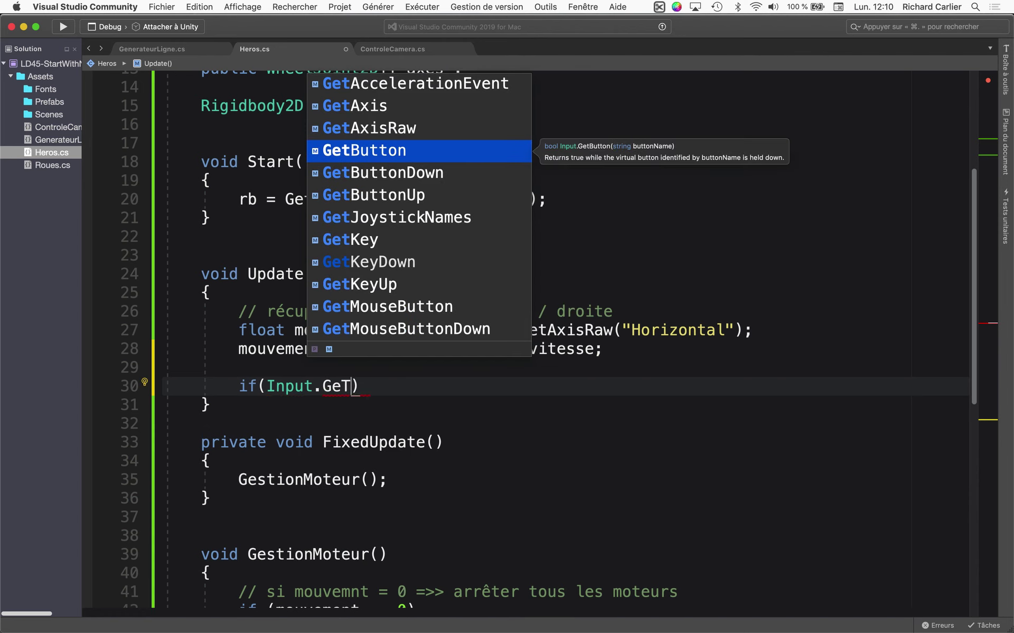
pyautogui.write('t')
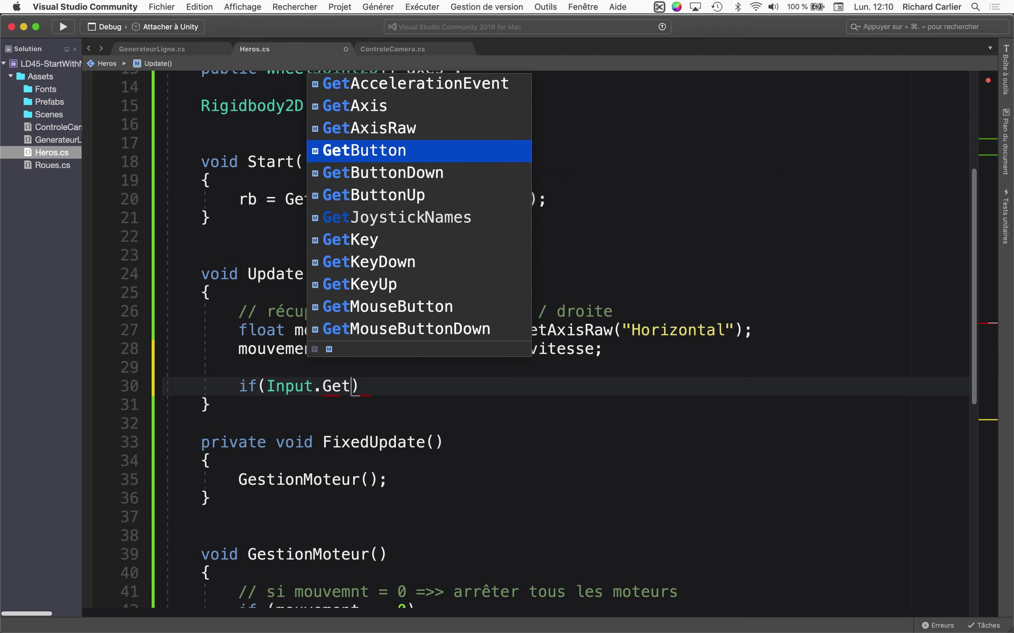
pyautogui.press('Down')
pyautogui.press('Return')
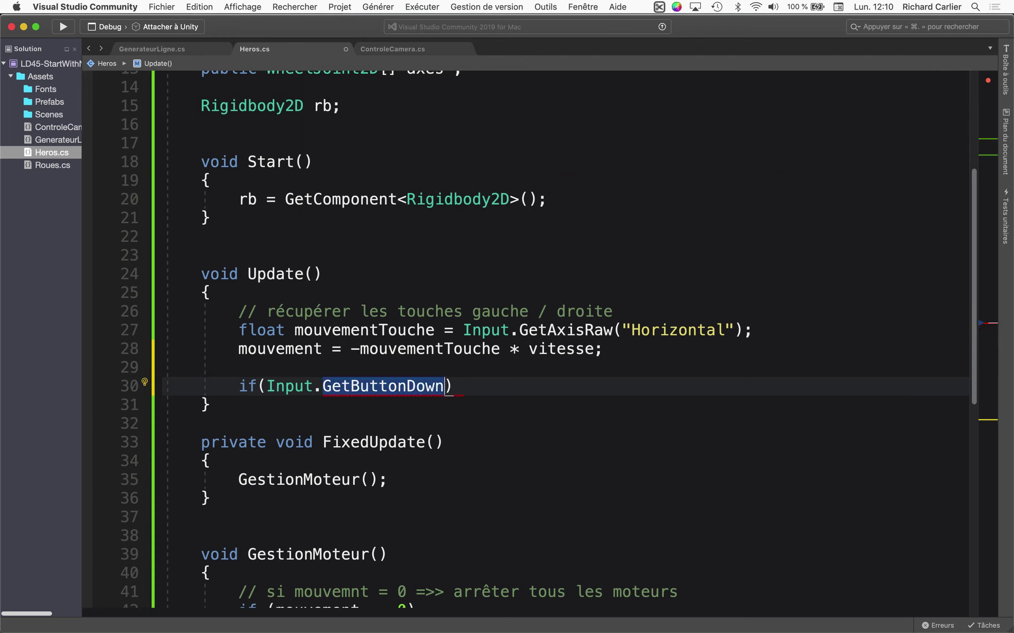
pyautogui.write('("Jump')
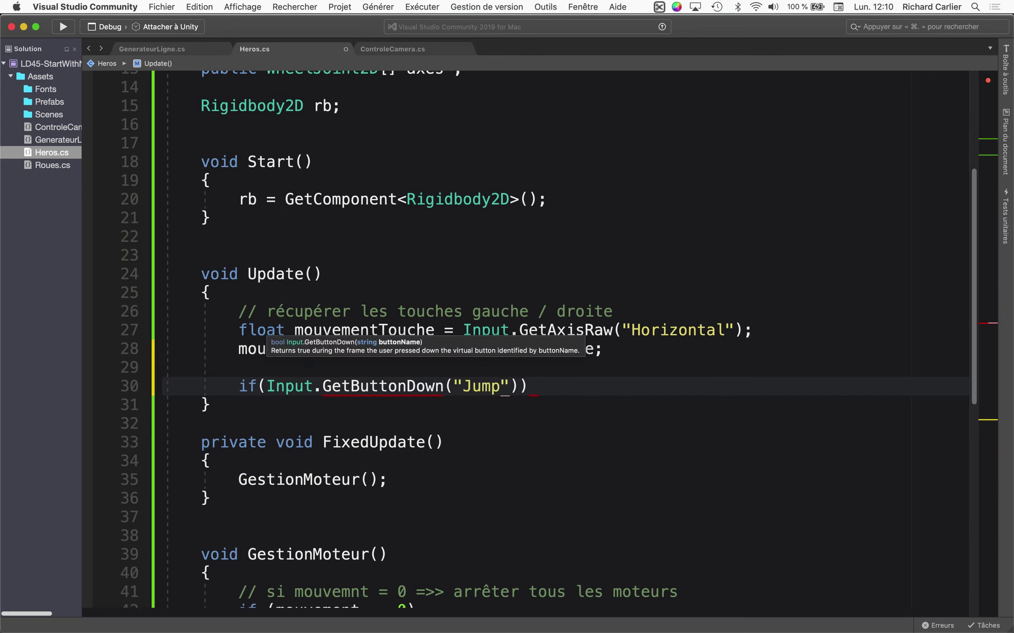
pyautogui.write('")) {')
pyautogui.press('Return')
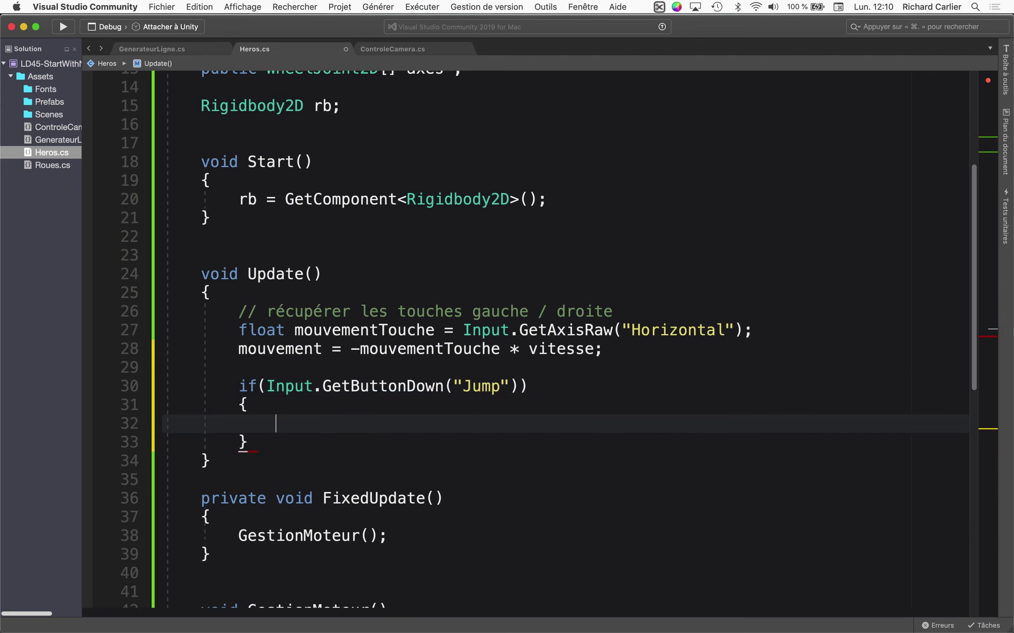
# Step: Call Sauter(); inside the Jump block
pyautogui.write('j')
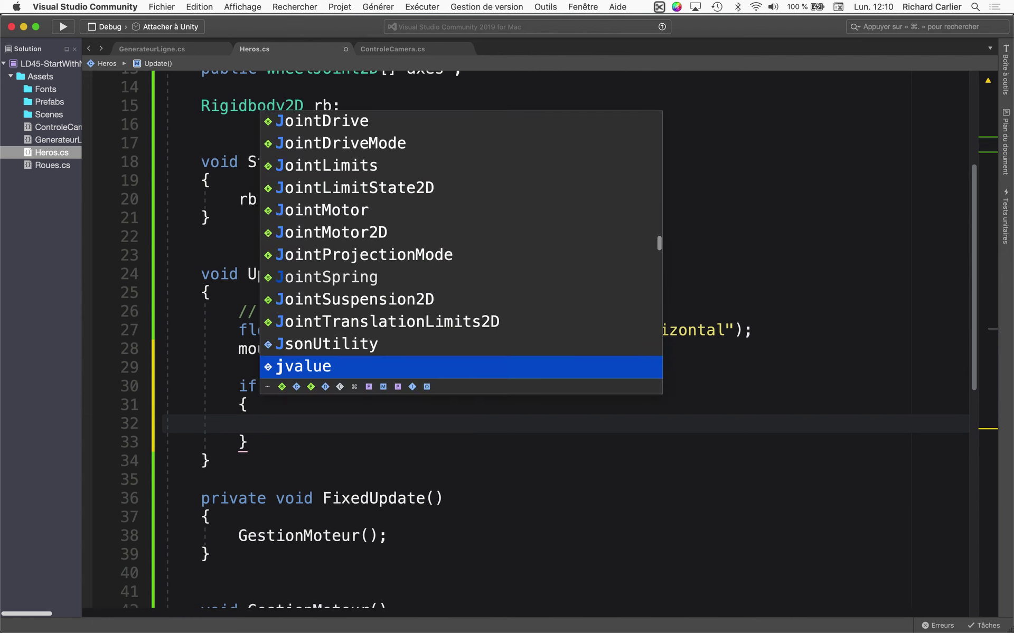
pyautogui.write('ump()')
pyautogui.press('Left')
pyautogui.press('Left')
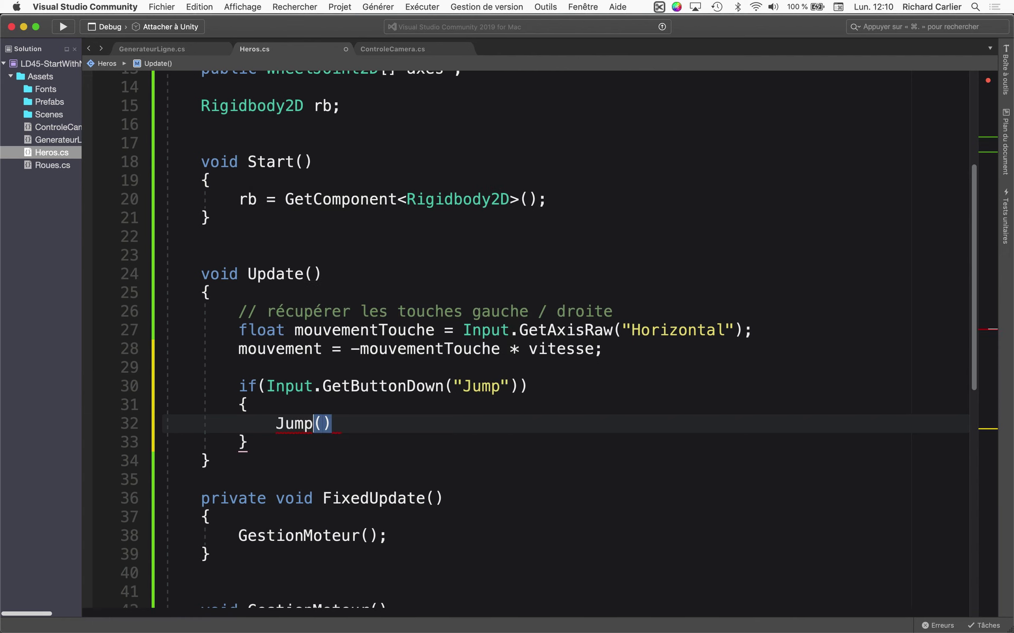
pyautogui.hotkey('alt', 'shift', 'Left')
pyautogui.write('Sau')
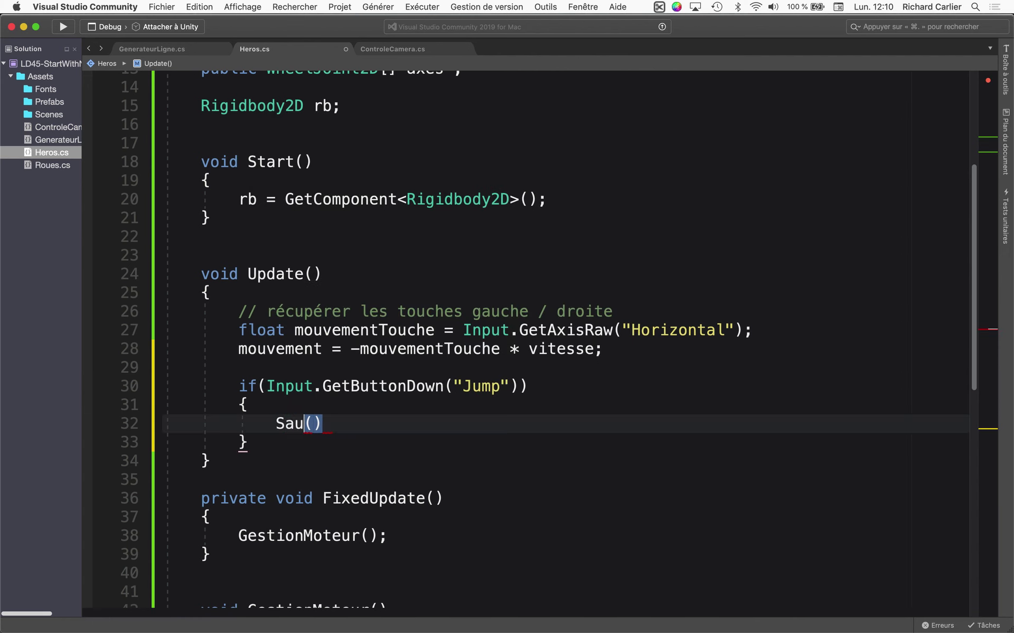
pyautogui.write('ter')
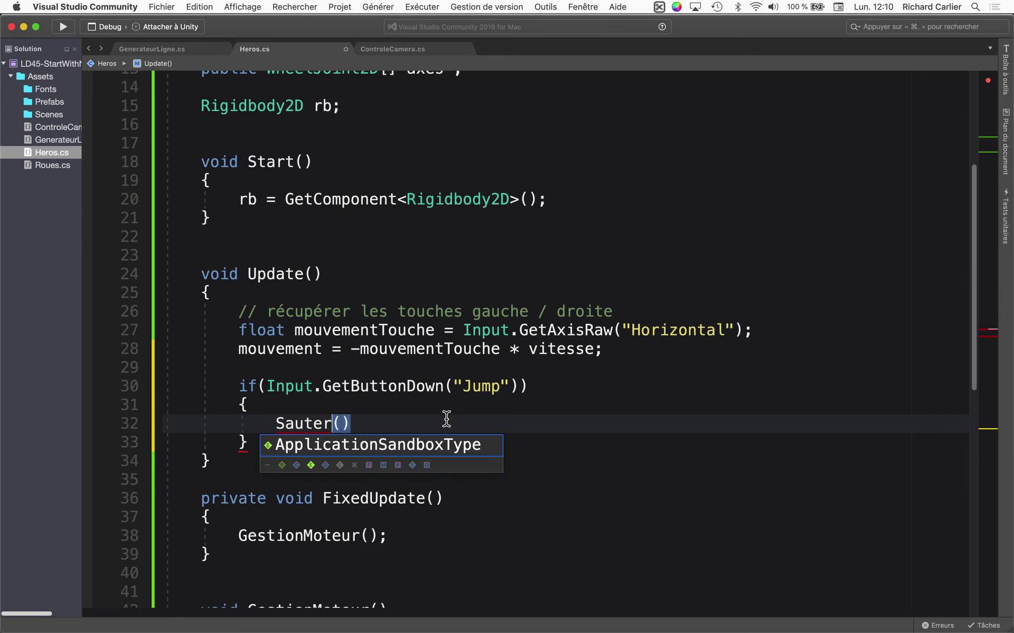
pyautogui.click(445, 419)
pyautogui.write(';')
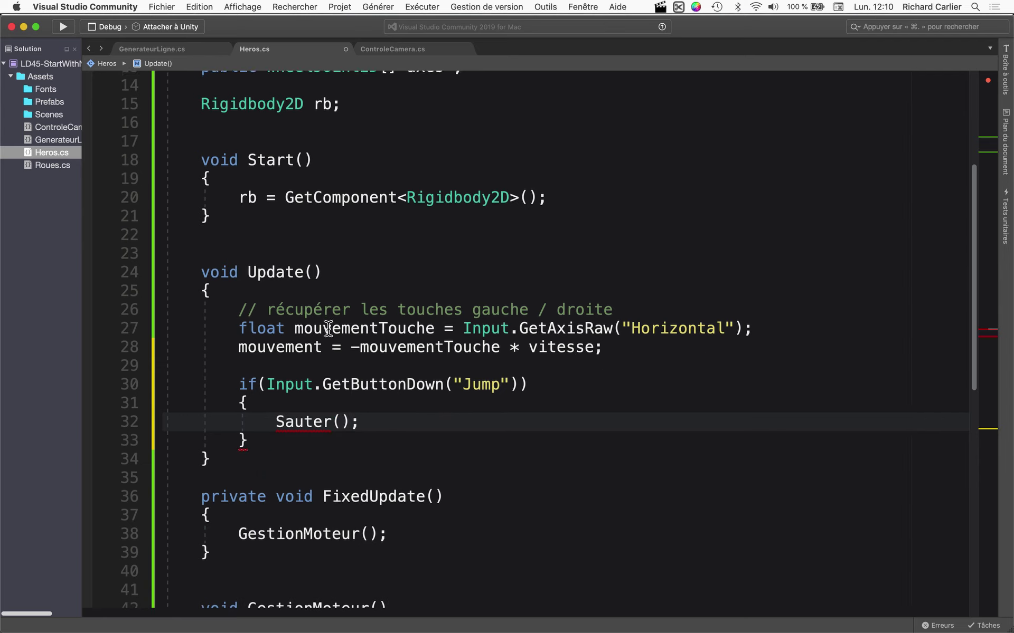
pyautogui.scroll(-5, 333, 325)
pyautogui.scroll(-4, 332, 325)
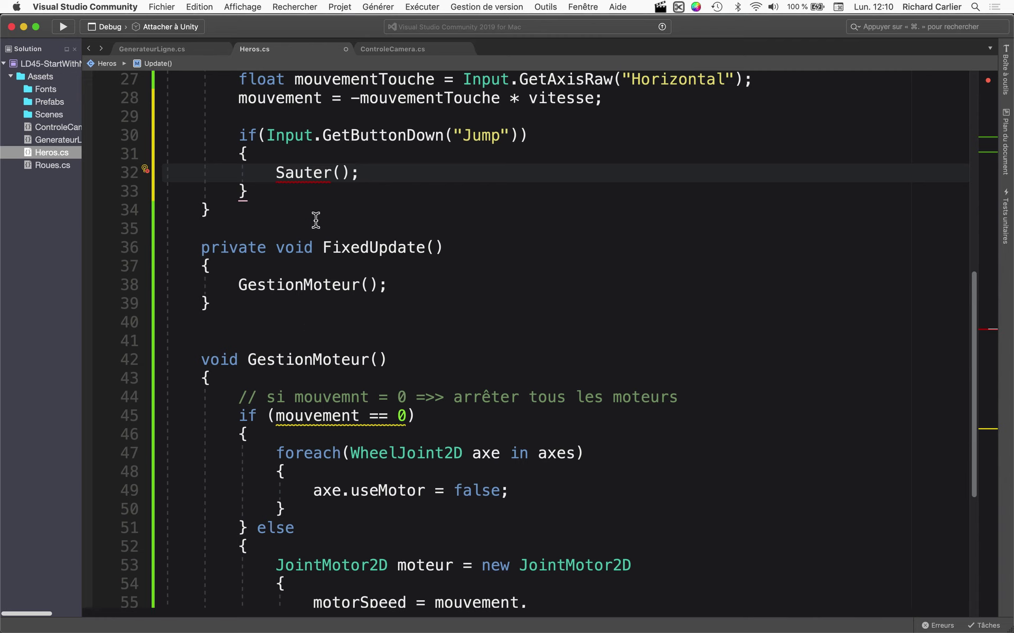
pyautogui.click(304, 309)
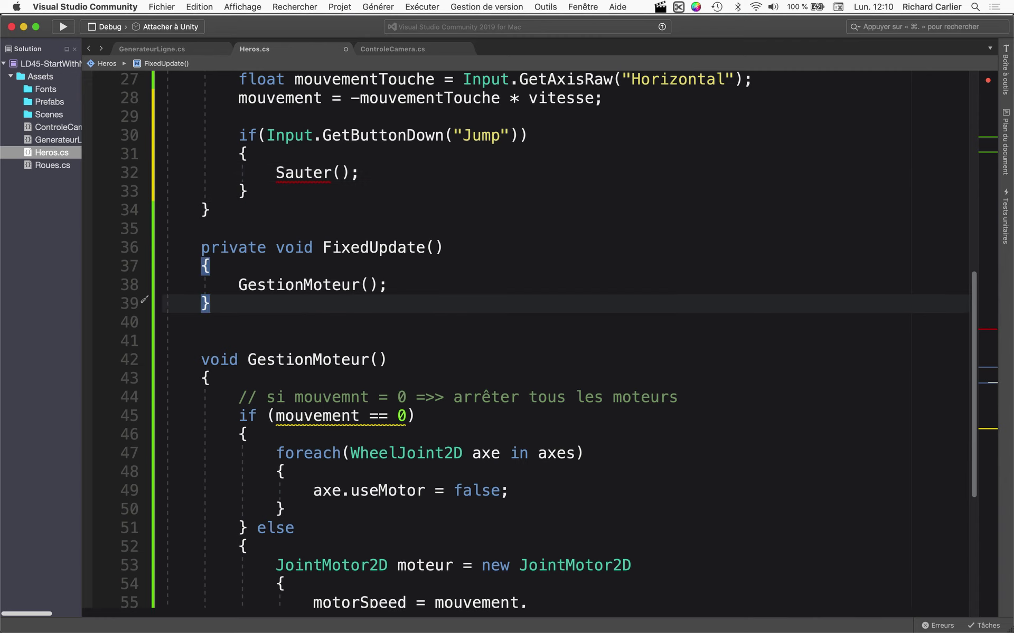
# Step: Start a new void Sauter() method below FixedUpdate
pyautogui.press('Return')
pyautogui.press('Return')
pyautogui.press('Return')
pyautogui.press('Return')
pyautogui.press('Return')
pyautogui.press('Return')
pyautogui.press('Return')
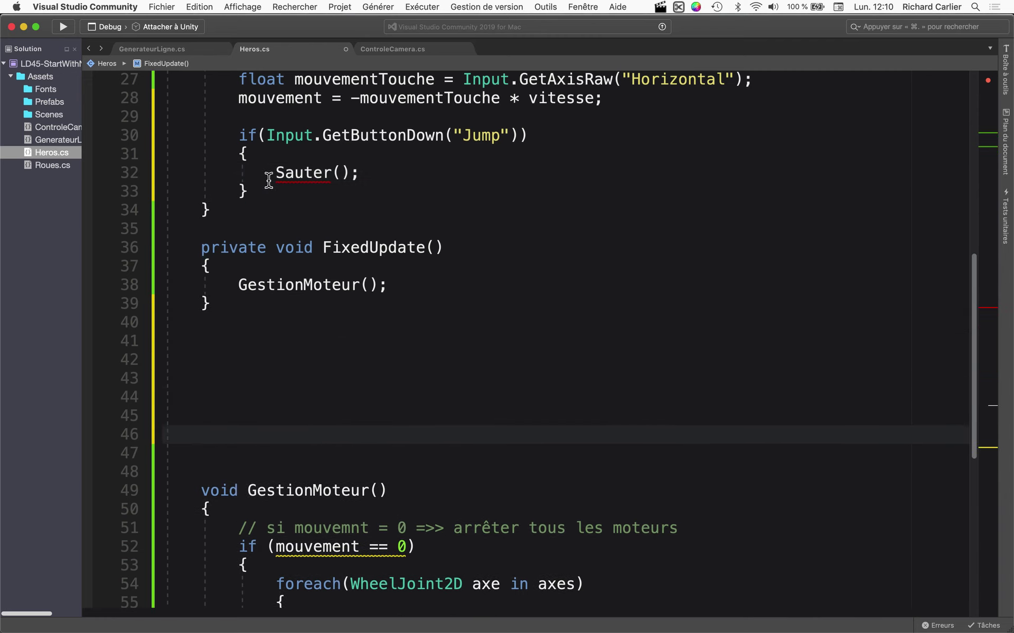
pyautogui.moveTo(285, 172); pyautogui.dragTo(351, 173)
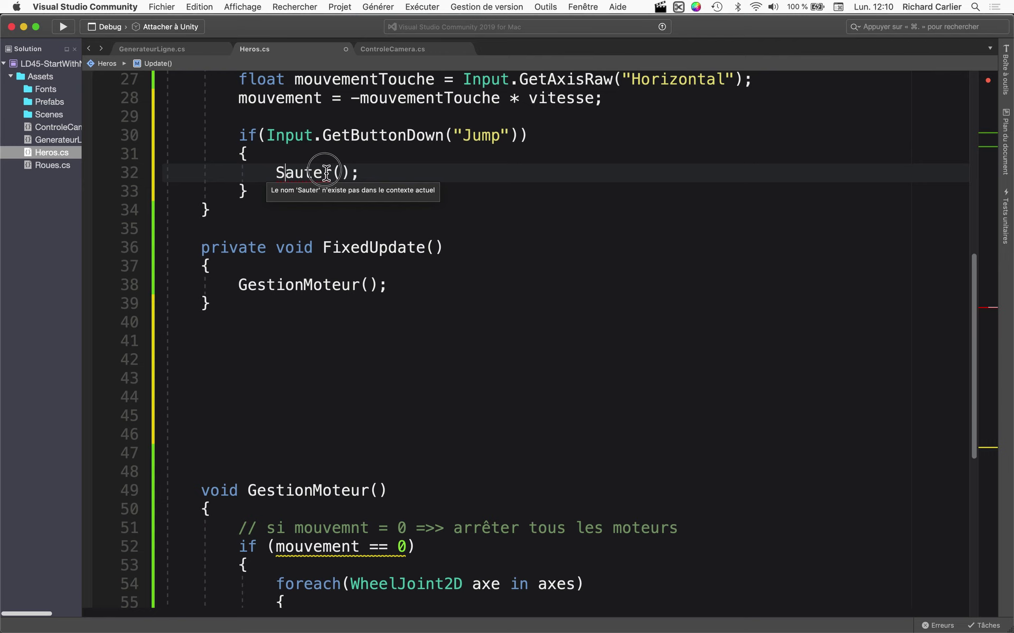
pyautogui.click(244, 360)
pyautogui.write('void ')
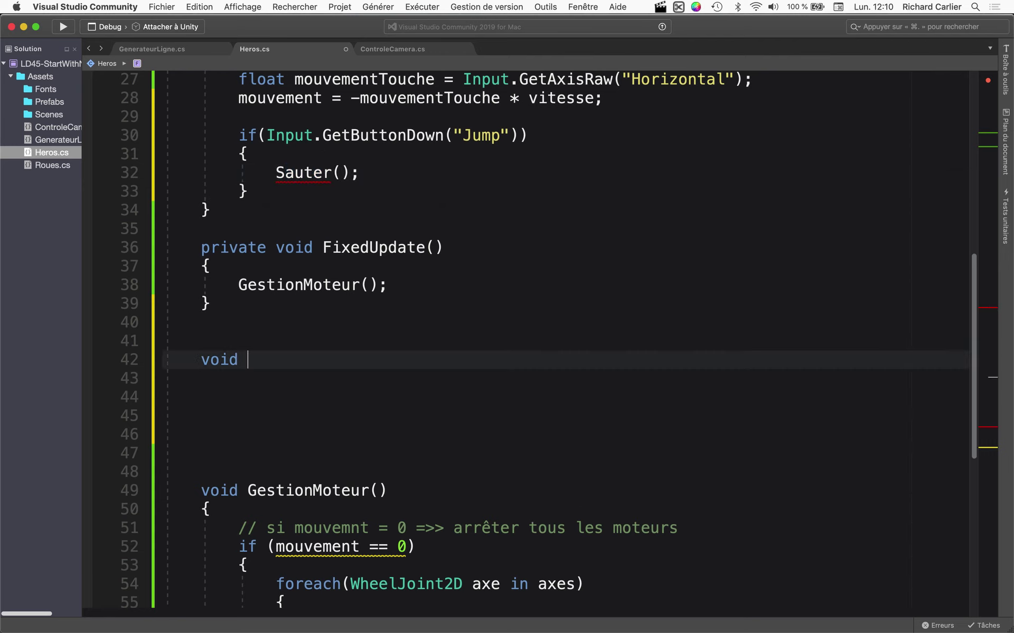
pyautogui.write('Sauter() {')
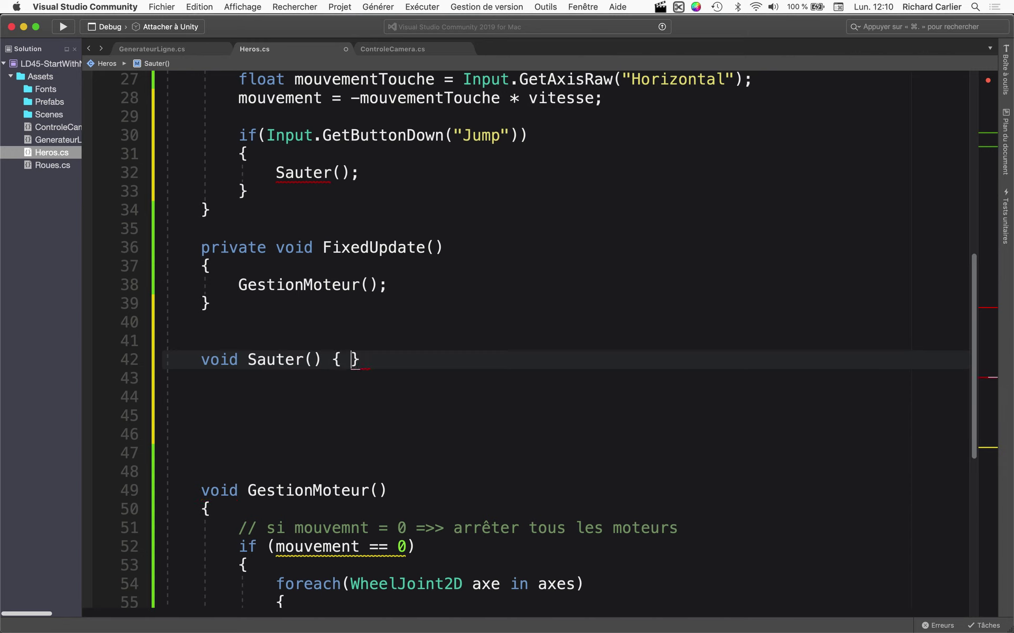
pyautogui.press('Return')
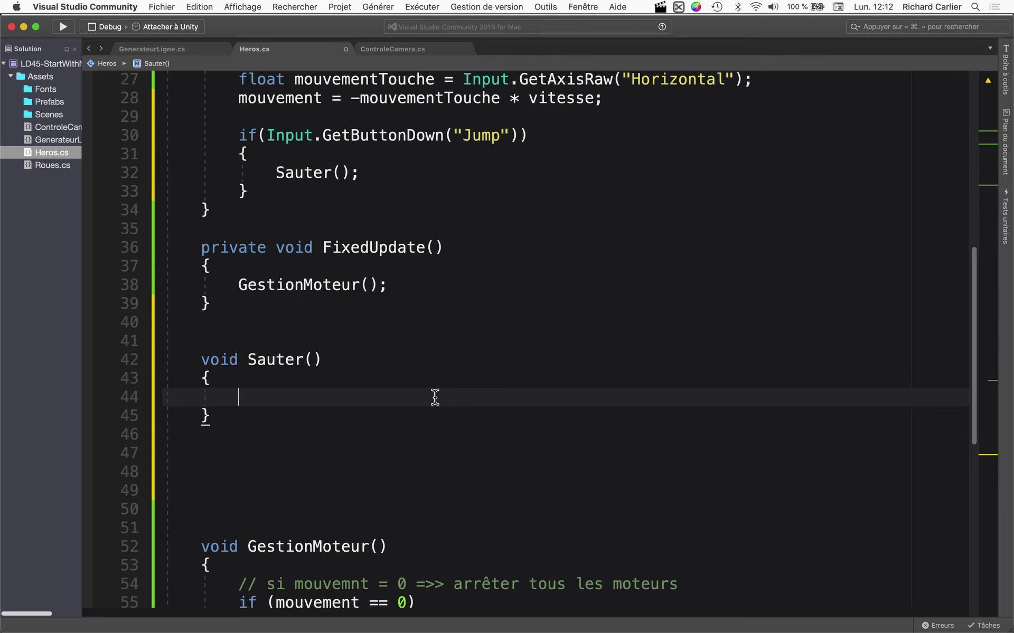
# Step: Inside Sauter(), declare Vector2 forceDeSaut = Vector2.up * vitesseSaut
pyautogui.write('V')
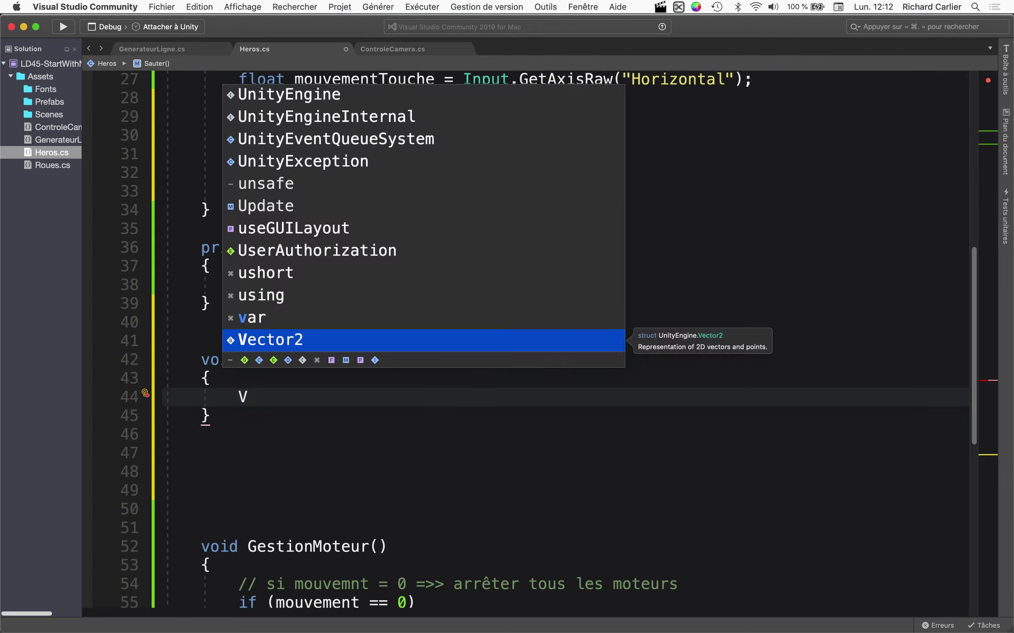
pyautogui.write('ector2 ')
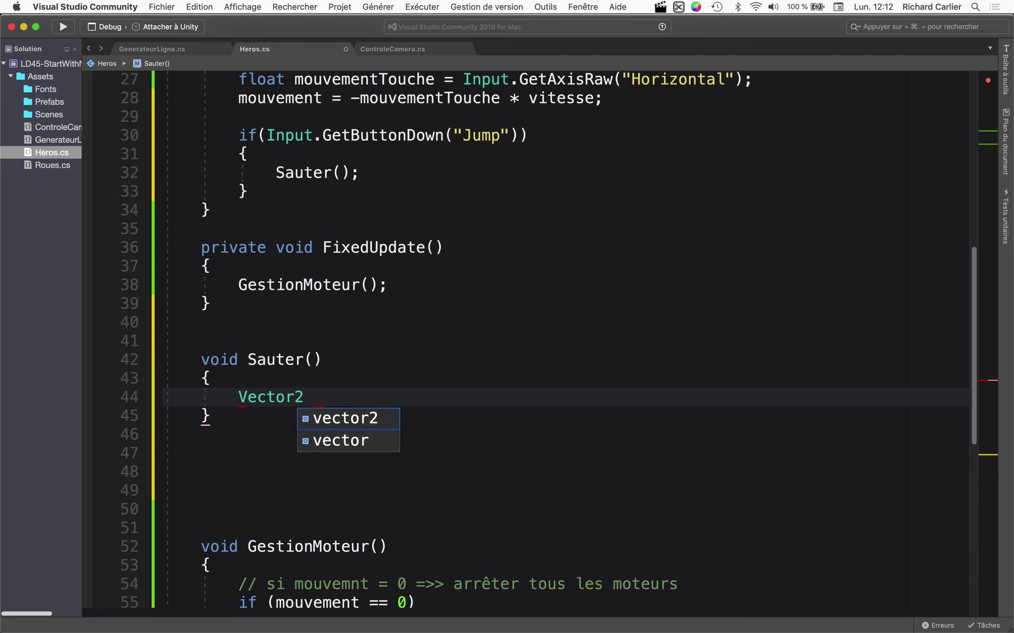
pyautogui.write('forceD')
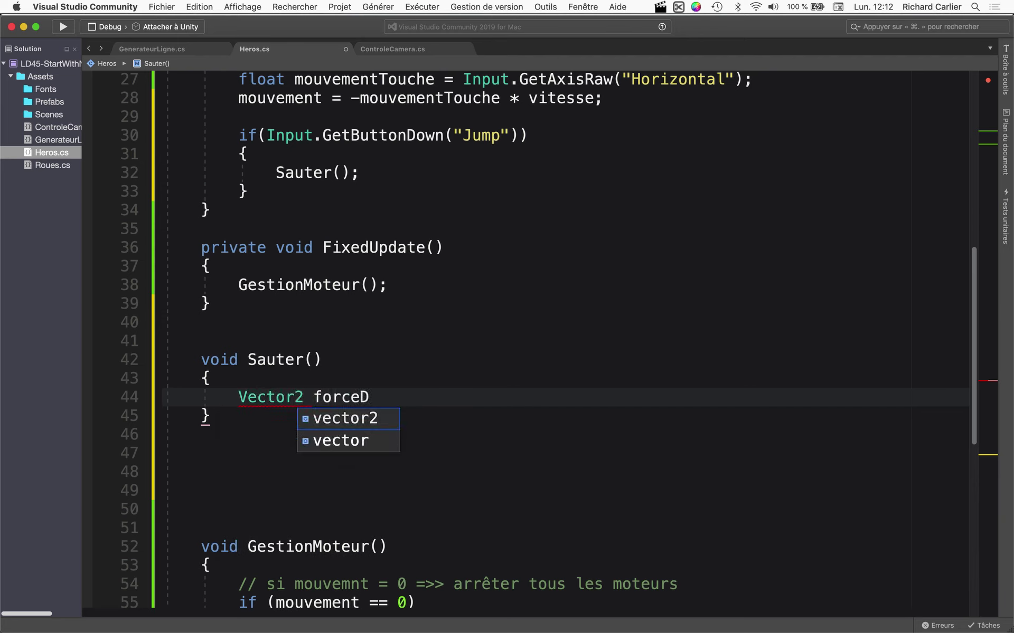
pyautogui.write('eSaut = ')
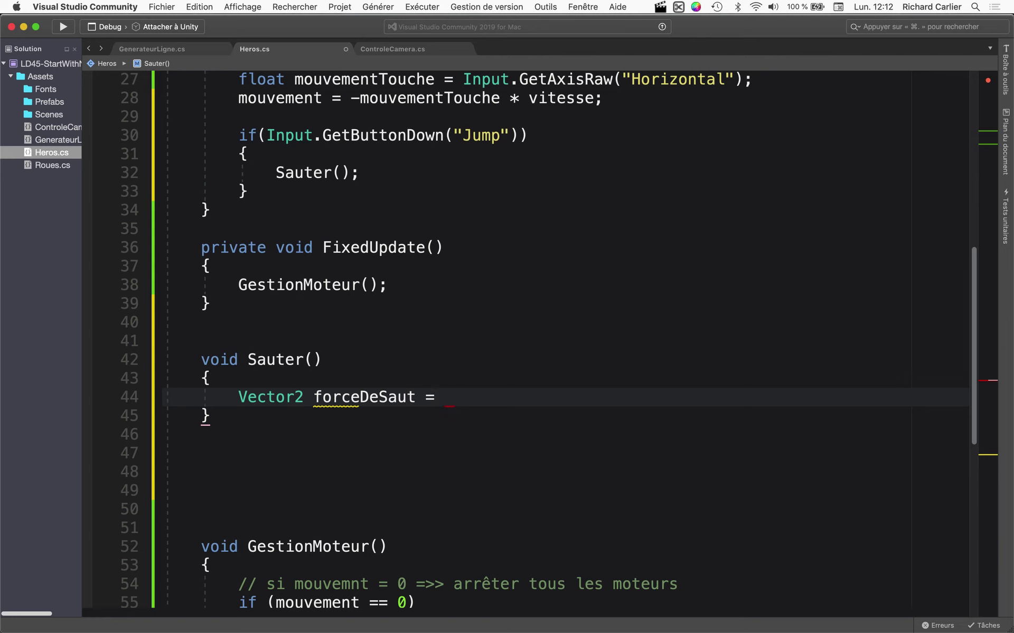
pyautogui.write('Vect')
pyautogui.press('Return')
pyautogui.write('.up *')
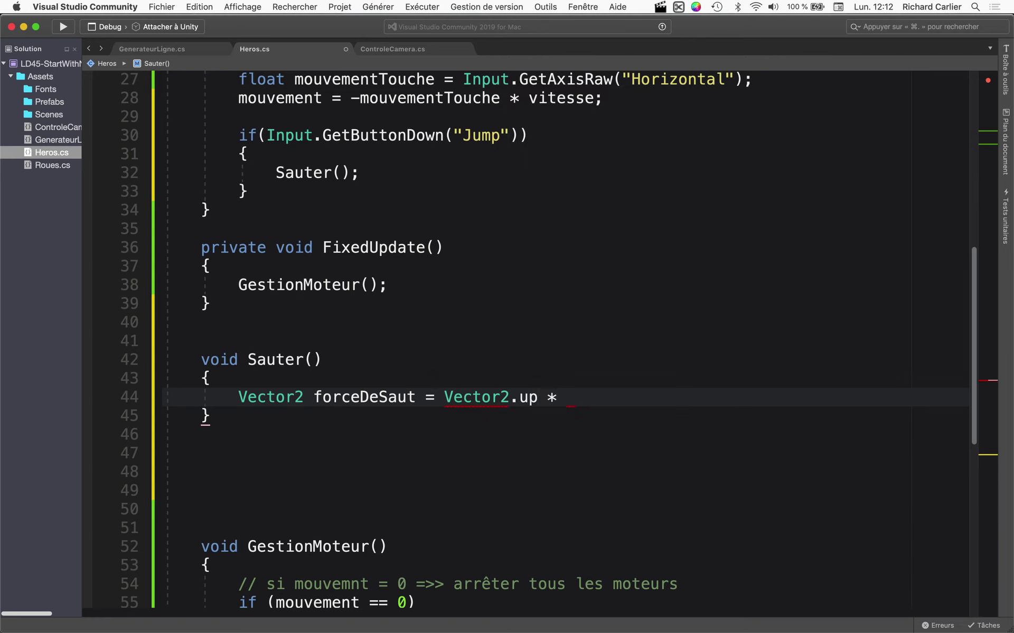
pyautogui.scroll(10, 498, 385)
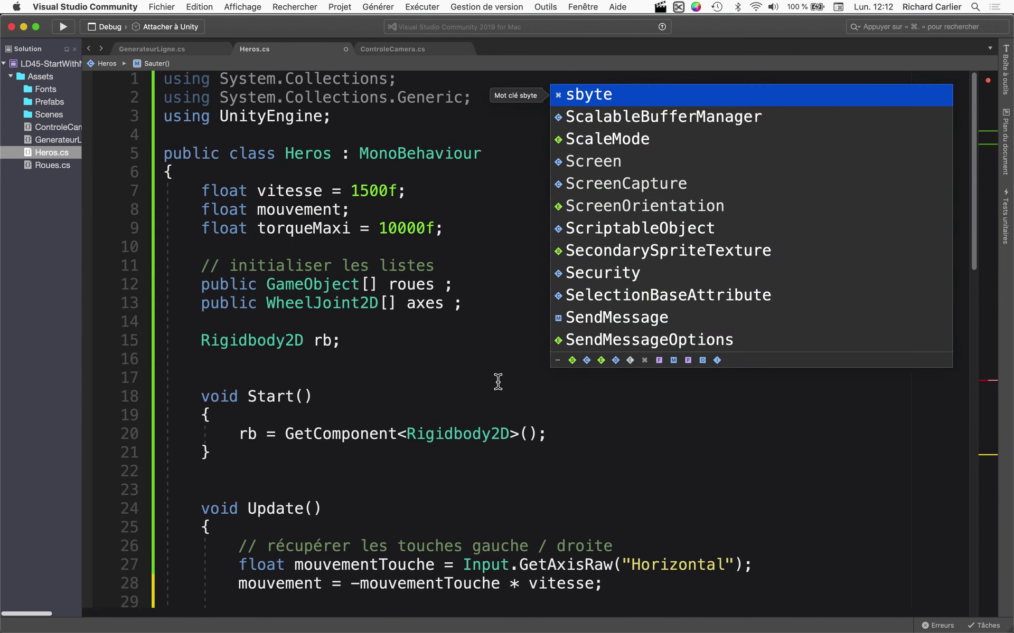
pyautogui.scroll(-10, 636, 275)
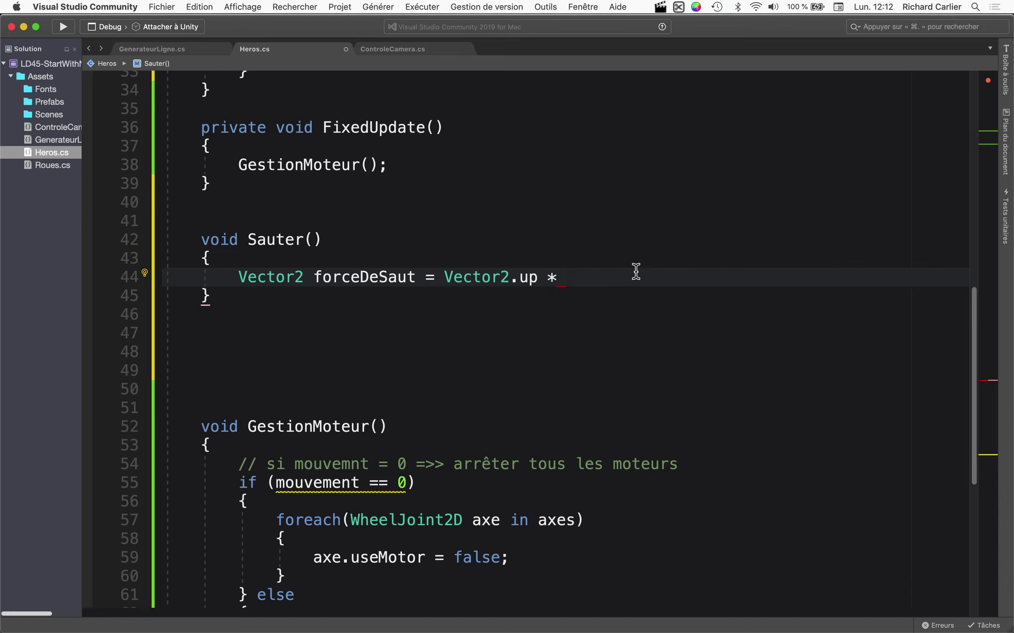
pyautogui.write('vitesseSaut;')
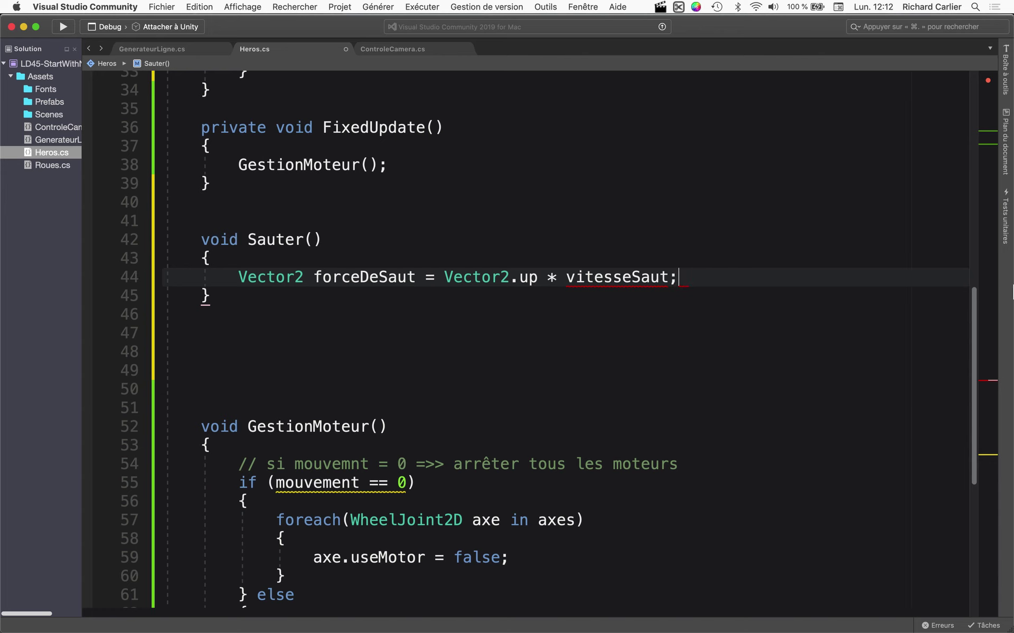
pyautogui.doubleClick(620, 276)
# Step: Declare a new float vitesseSaut field with value 10f
pyautogui.scroll(10, 612, 321)
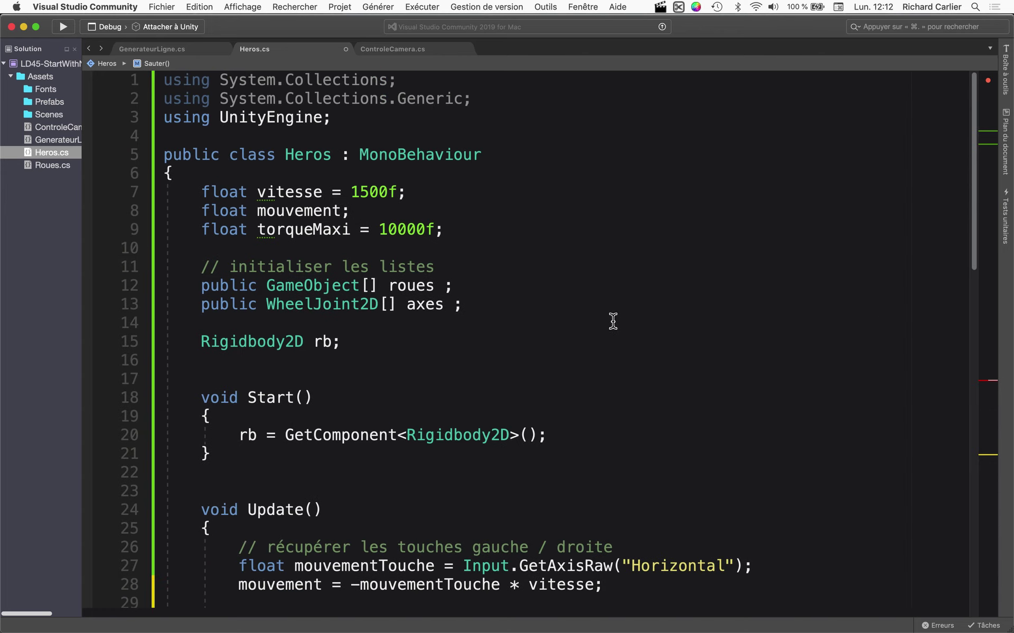
pyautogui.click(443, 248)
pyautogui.press('Return')
pyautogui.press('Return')
pyautogui.press('Up')
pyautogui.press('Up')
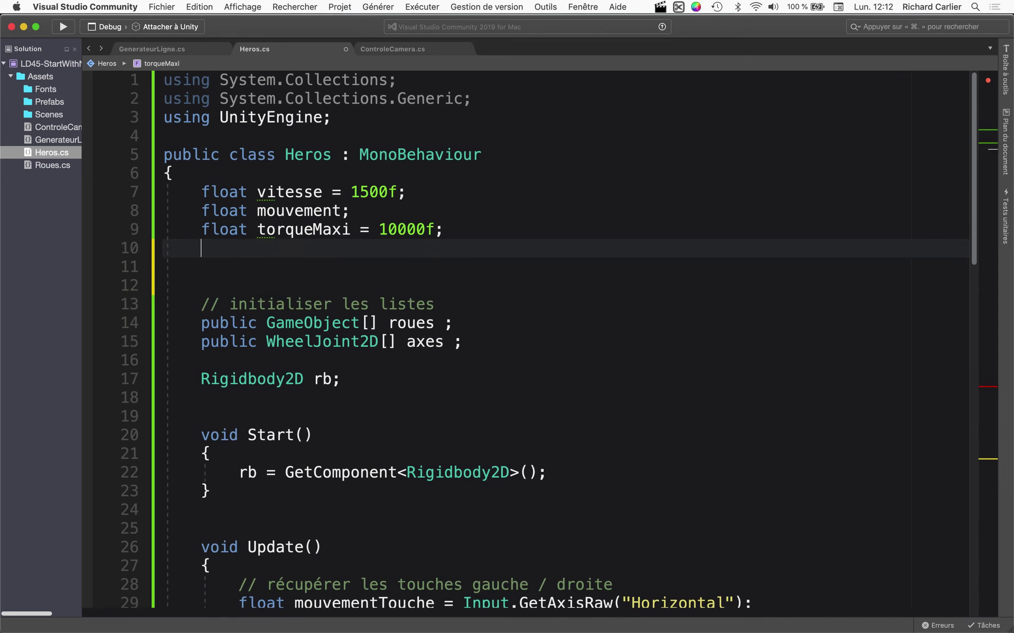
pyautogui.click(201, 267)
pyautogui.write('loat')
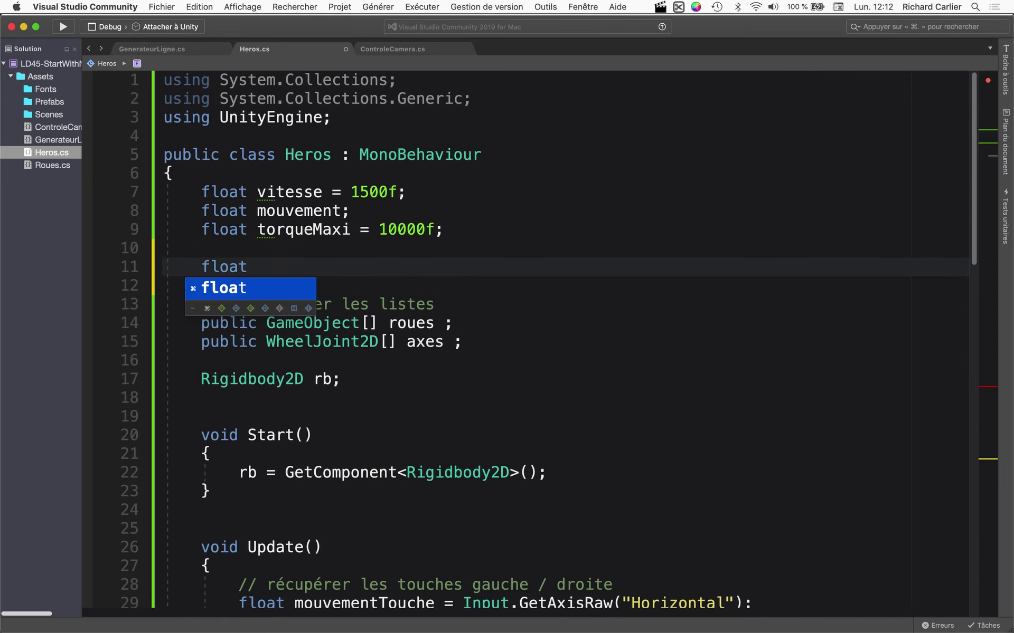
pyautogui.write(' vitesseSaut = 100f;')
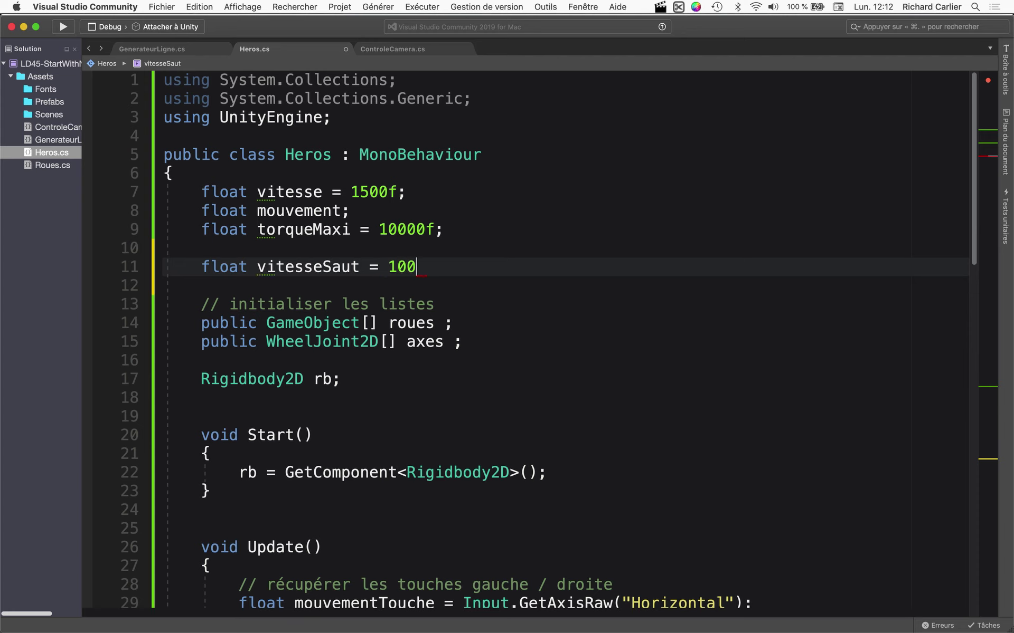
pyautogui.click(415, 267)
pyautogui.press('BackSpace')
# Step: Move the float mouvement declaration below the other fields
pyautogui.tripleClick(391, 209)
pyautogui.press('super+c')
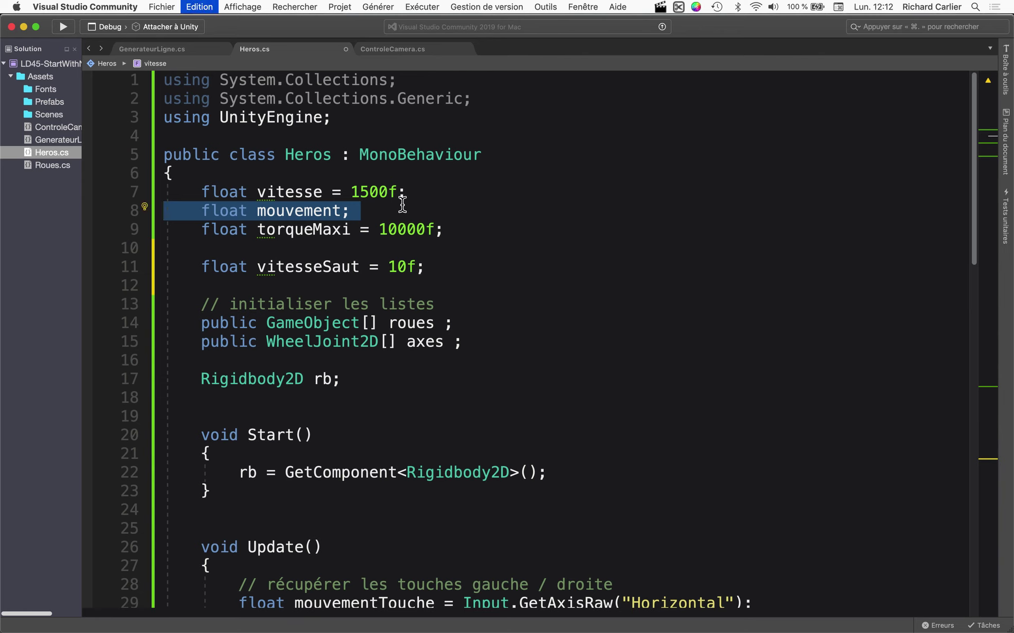
pyautogui.press('super+x')
pyautogui.press('Down')
pyautogui.press('Down')
pyautogui.press('Down')
pyautogui.press('Return')
pyautogui.press('Return')
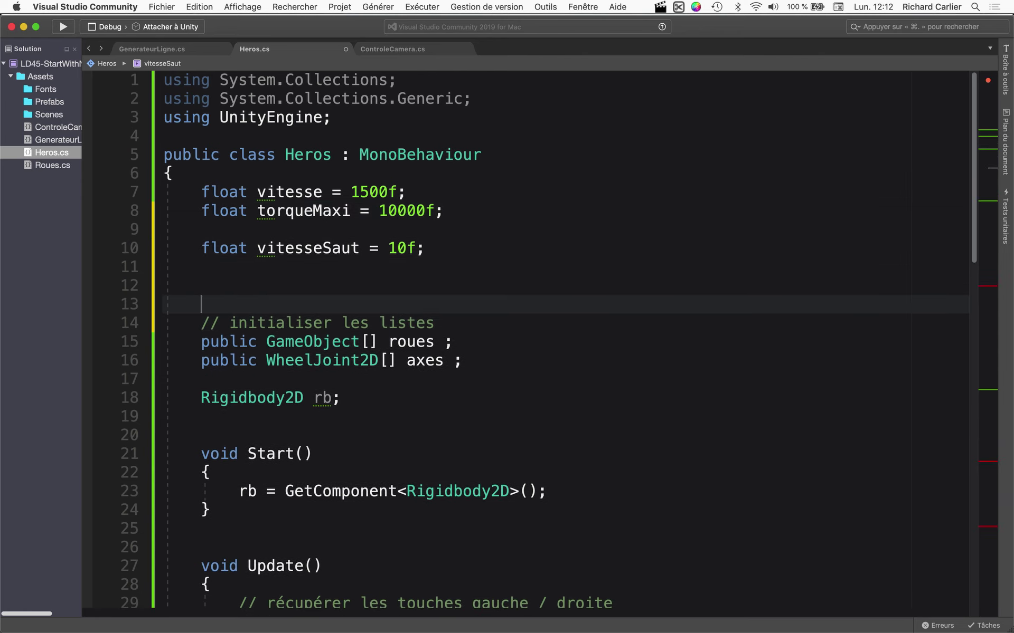
pyautogui.press('super+v')
pyautogui.click(235, 229)
pyautogui.press('super+v')
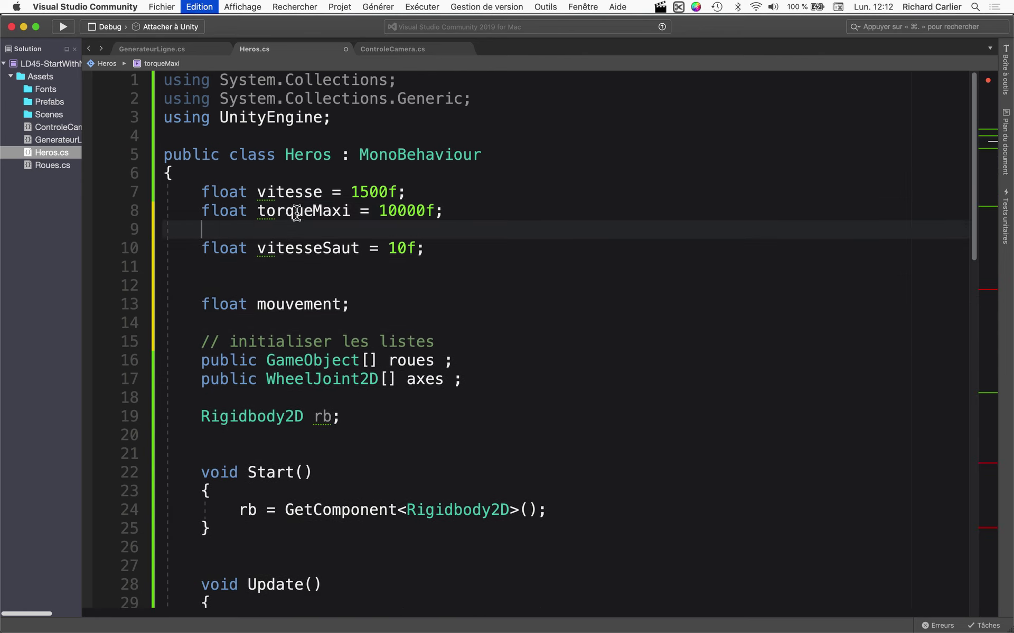
pyautogui.press('Delete')
pyautogui.click(315, 211)
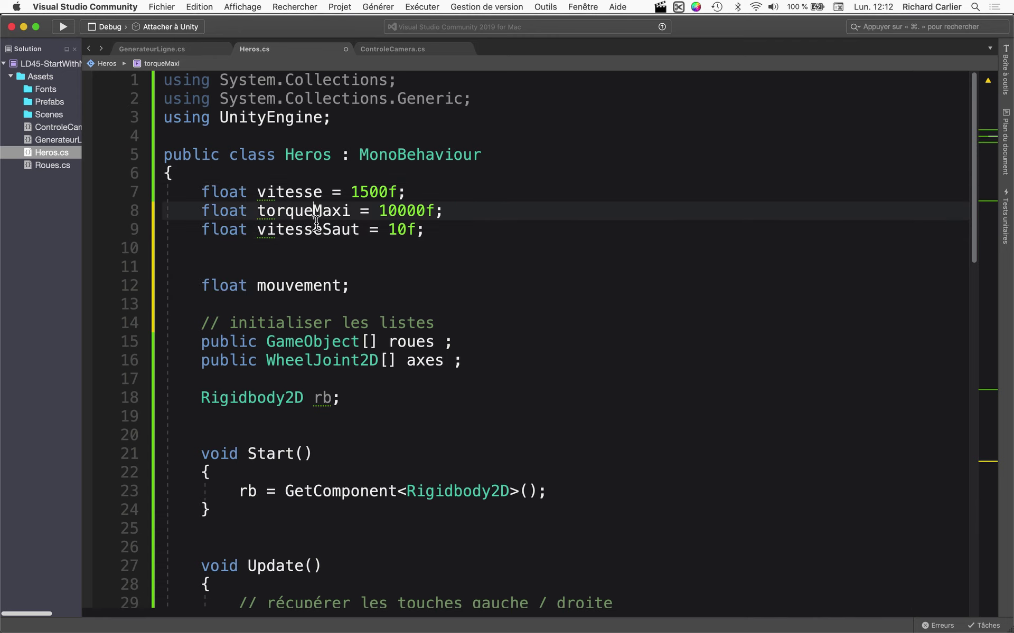
pyautogui.click(305, 211)
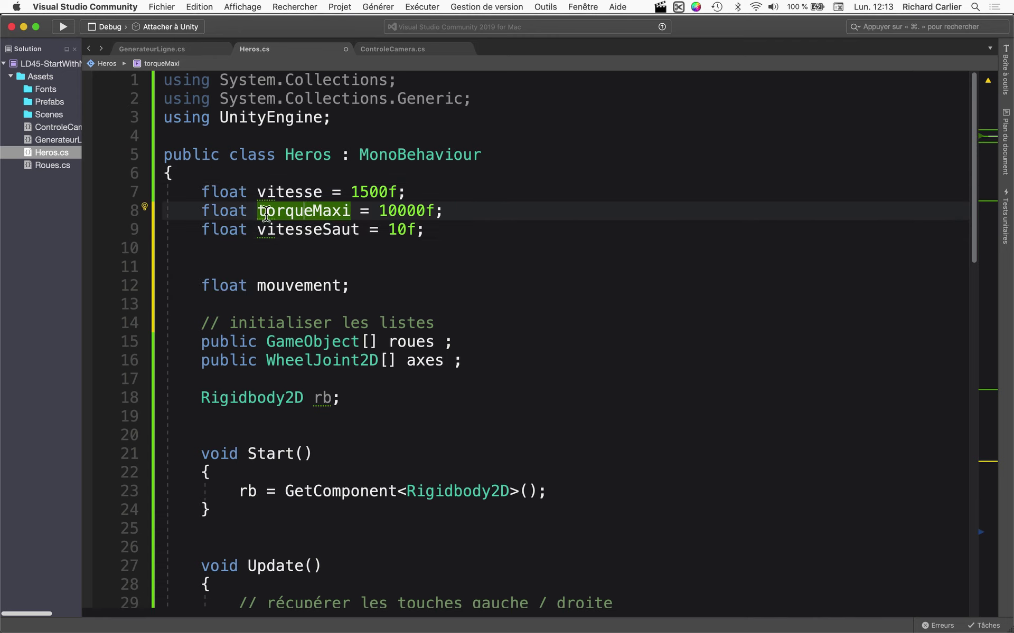
# Step: Make the vitesse, torqueMaxi and vitesseSaut fields public
pyautogui.click(202, 194)
pyautogui.write('pub')
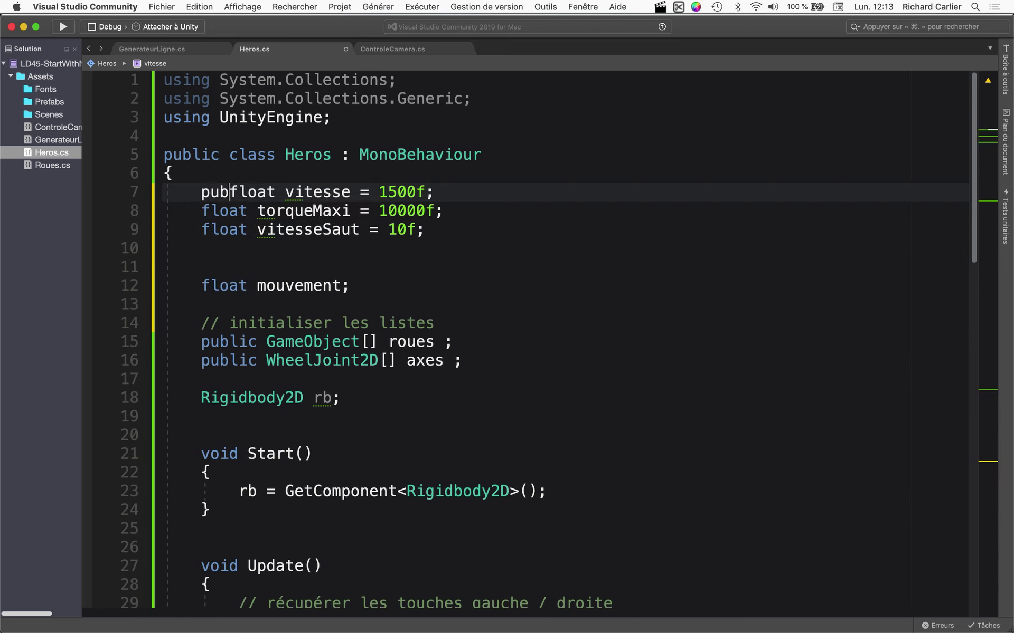
pyautogui.write('lic')
pyautogui.keyDown('shift'); pyautogui.click(201, 194); pyautogui.keyUp('shift')
pyautogui.press('super+c')
pyautogui.click(199, 211)
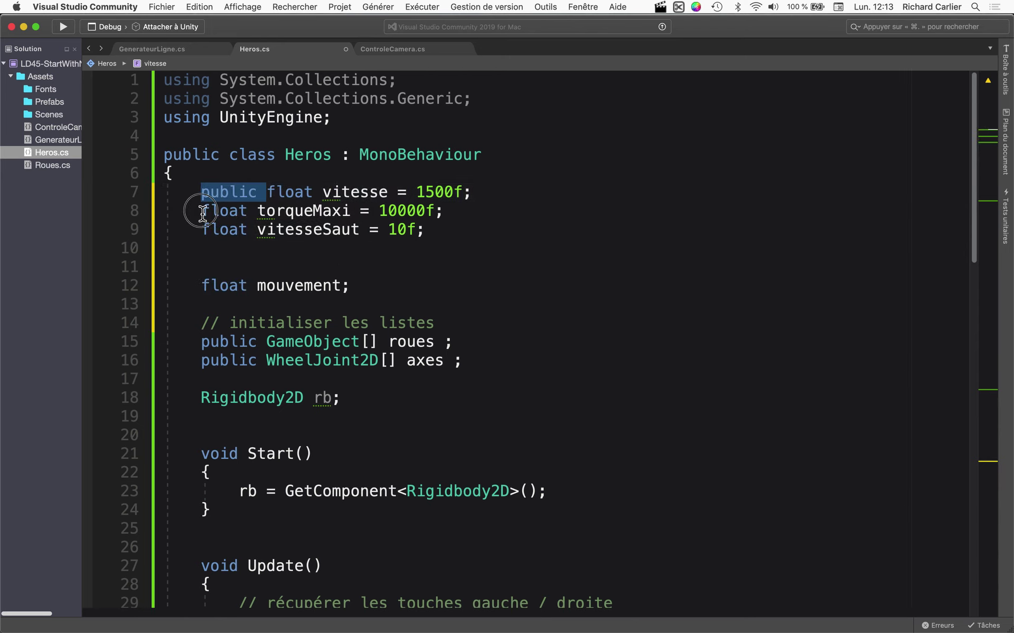
pyautogui.press('super+v')
pyautogui.click(200, 230)
pyautogui.press('super+v')
pyautogui.click(346, 249)
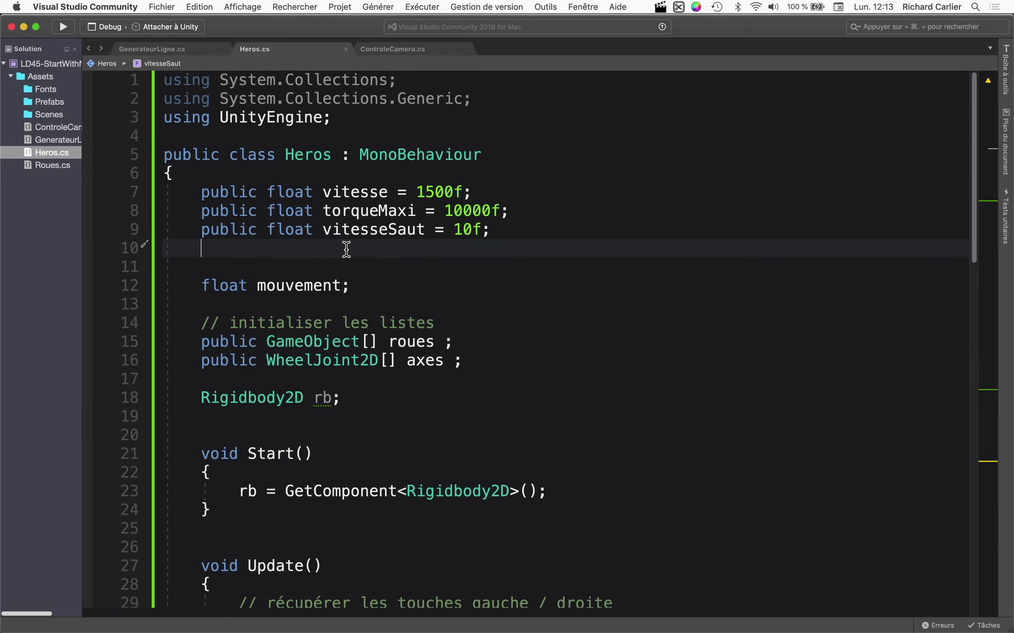
# Step: Check the Vector2.up description and add a new line after the forceDeSaut line
pyautogui.scroll(-3, 499, 259)
pyautogui.scroll(-3, 498, 266)
pyautogui.scroll(-2, 493, 277)
pyautogui.scroll(-2, 491, 281)
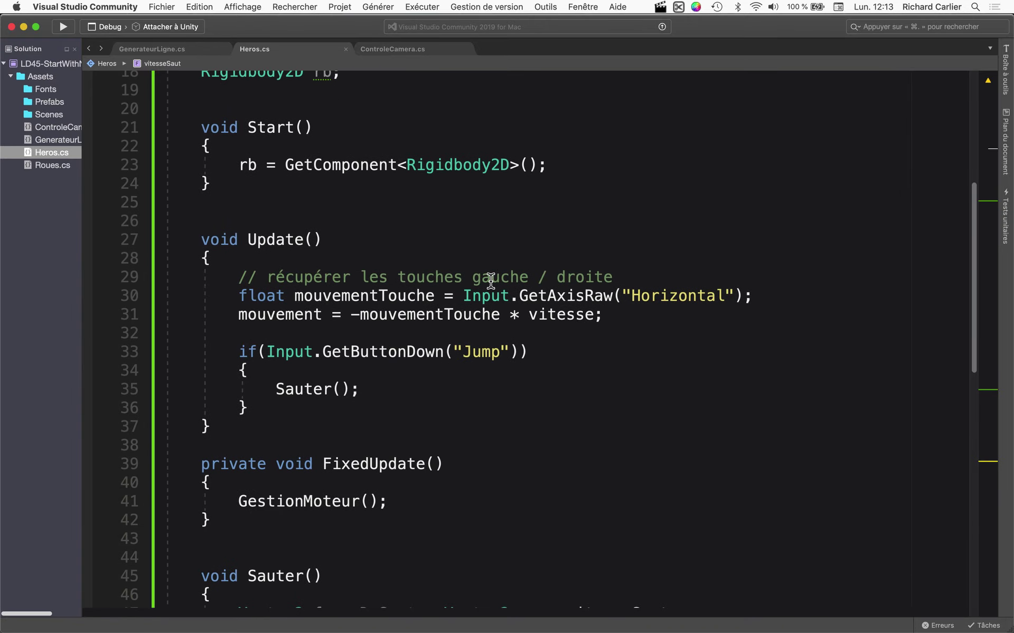
pyautogui.scroll(-5, 470, 296)
pyautogui.scroll(-1, 449, 310)
pyautogui.click(372, 399)
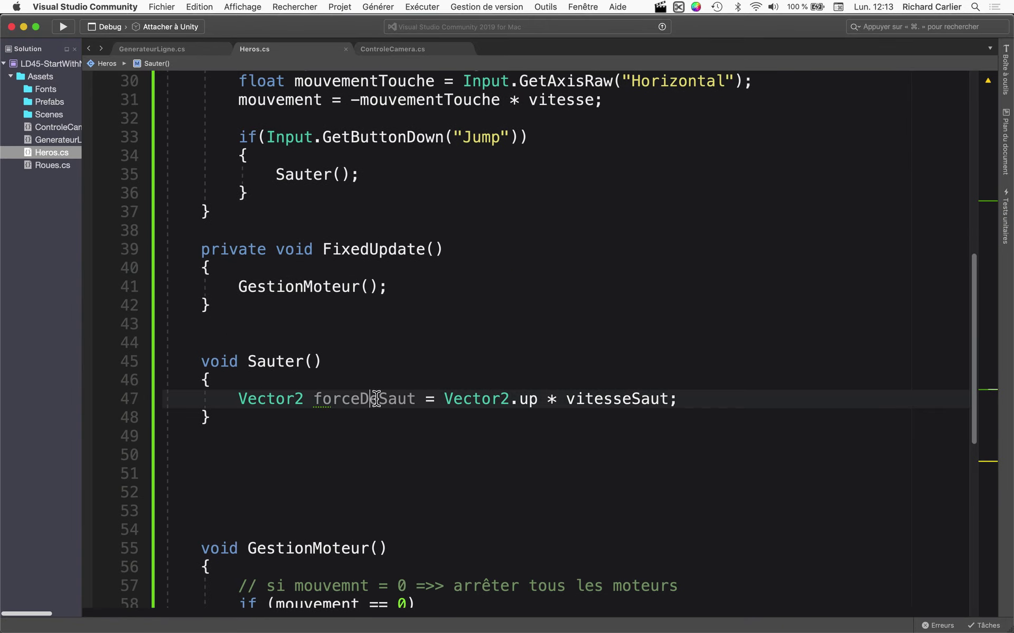
pyautogui.scroll(-1, 606, 350)
pyautogui.scroll(-5, 618, 311)
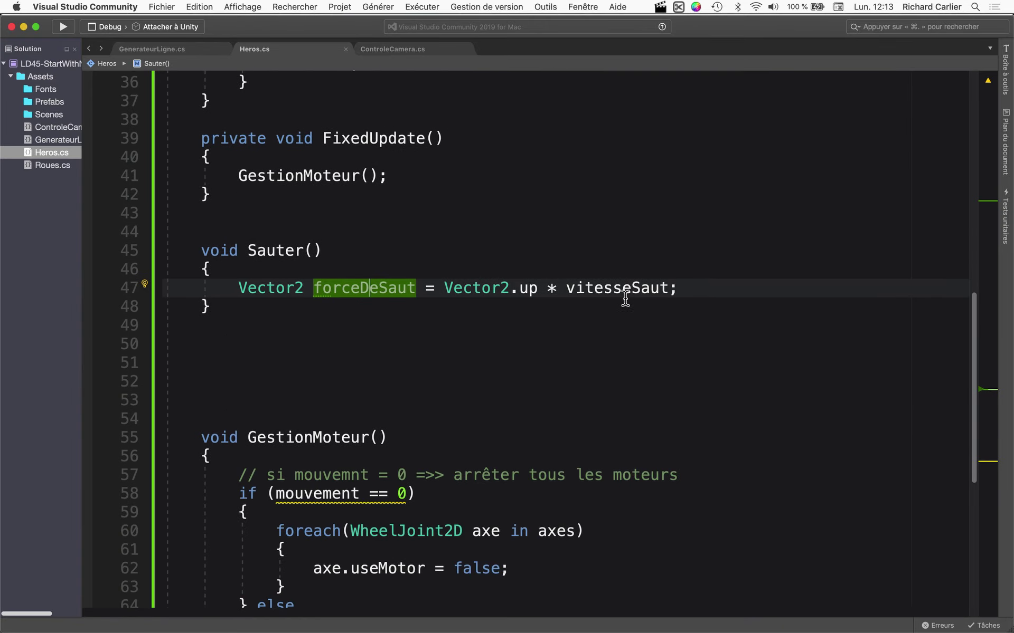
pyautogui.click(504, 291)
pyautogui.doubleClick(527, 289)
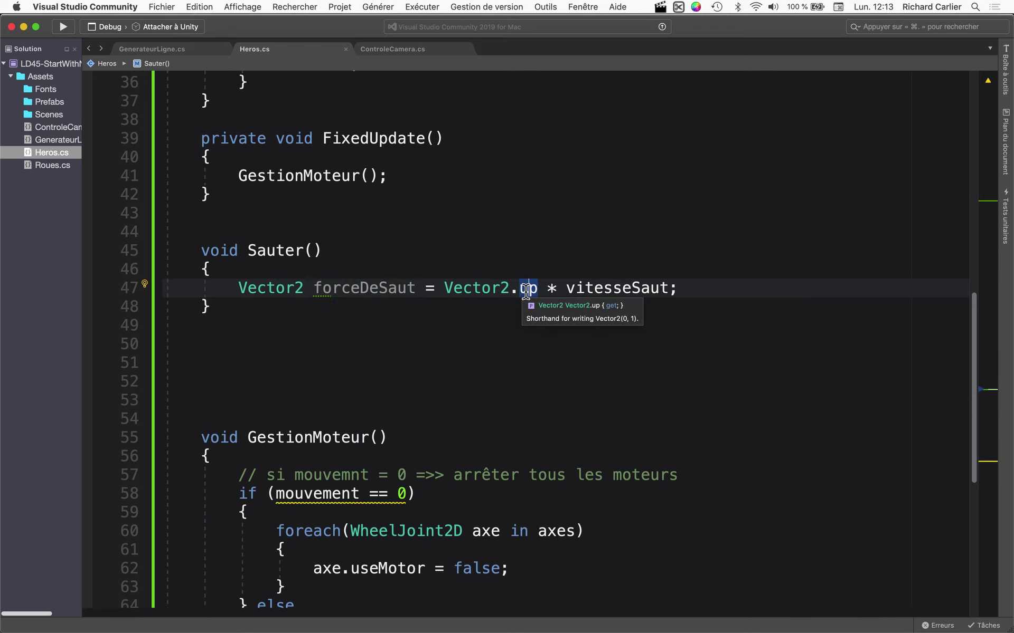
pyautogui.click(708, 288)
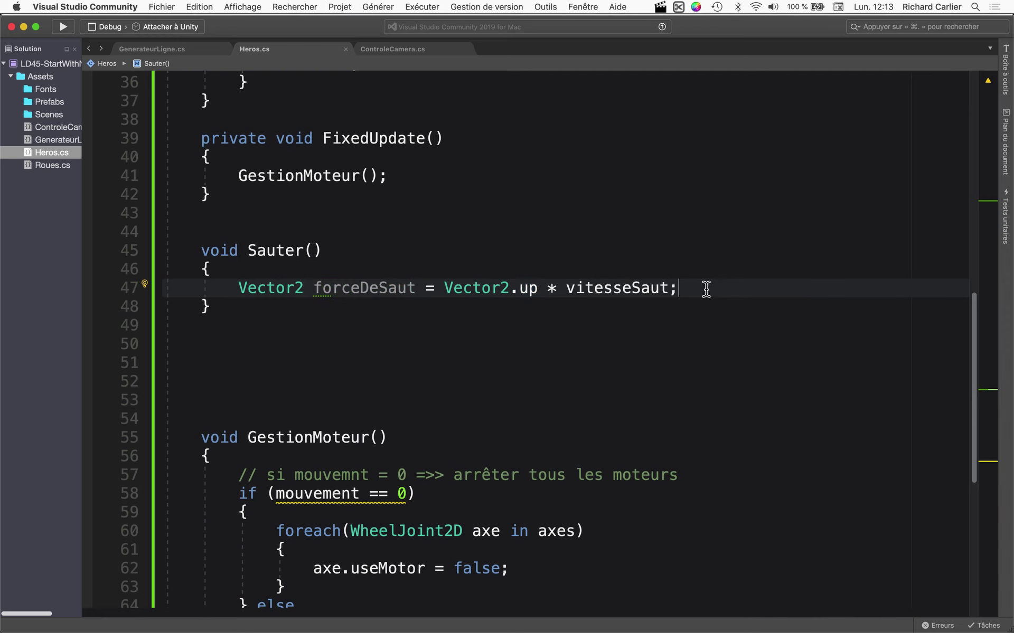
pyautogui.press('Return')
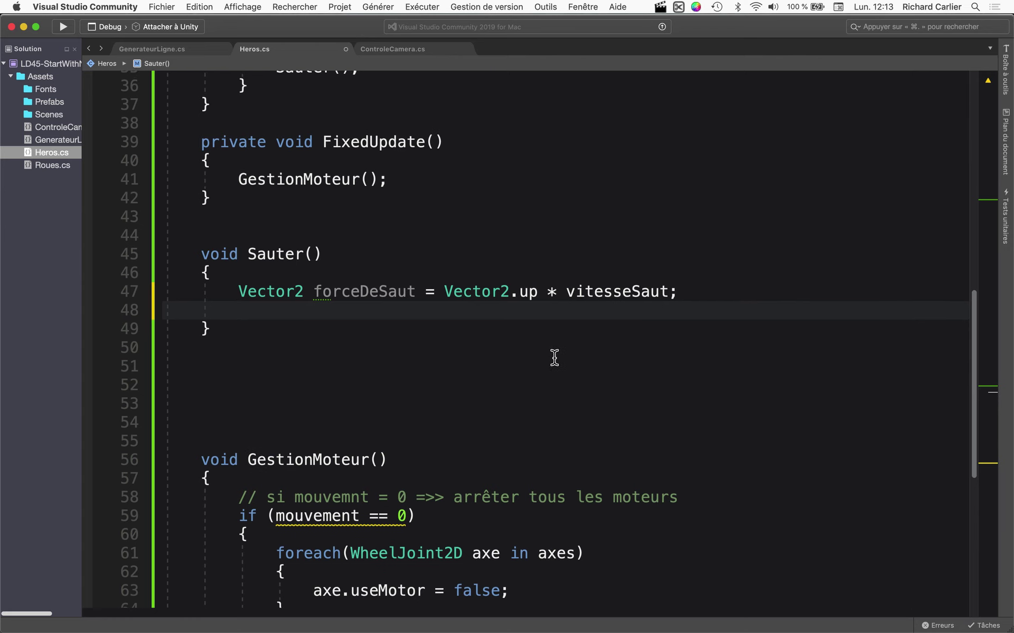
# Step: Add rb.AddForce(forceDeSaut) in Sauter()
pyautogui.scroll(6, 554, 357)
pyautogui.scroll(-1, 384, 230)
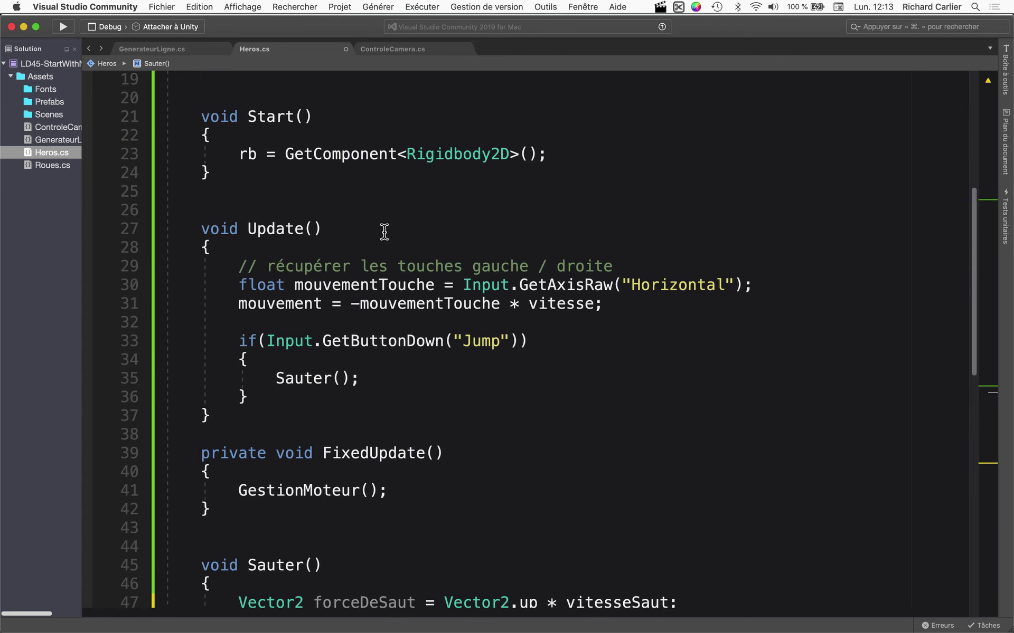
pyautogui.scroll(-2, 396, 246)
pyautogui.scroll(-1, 515, 354)
pyautogui.write('rb')
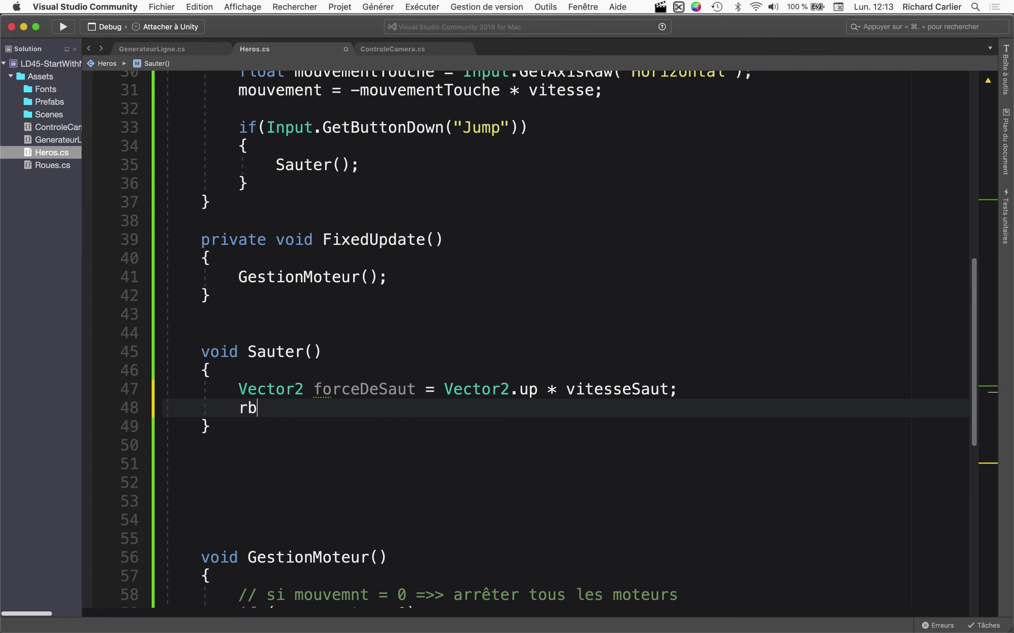
pyautogui.write('.A')
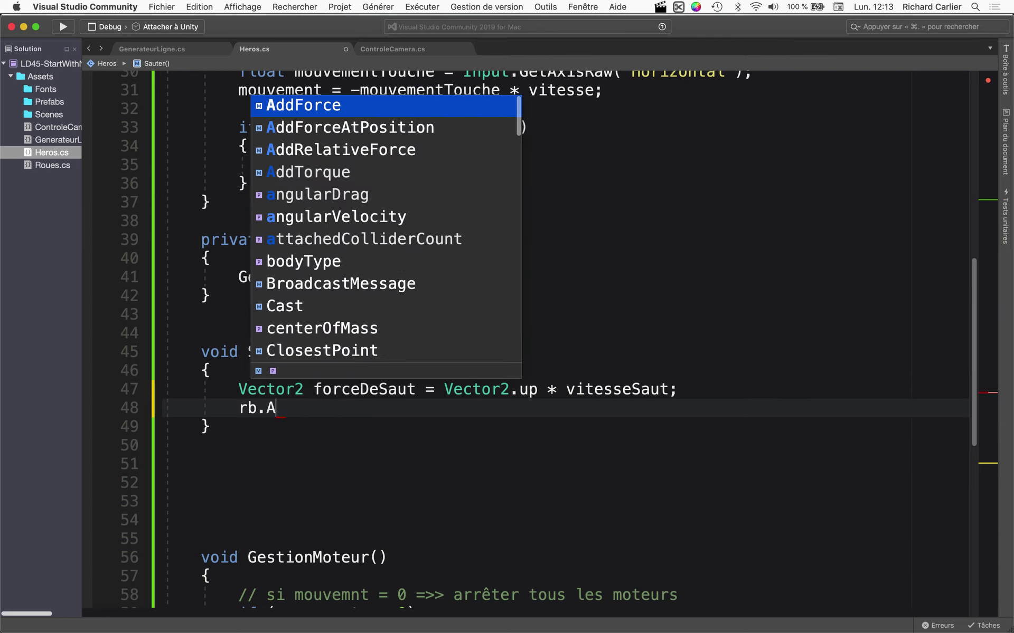
pyautogui.write('ddFor')
pyautogui.press('Return')
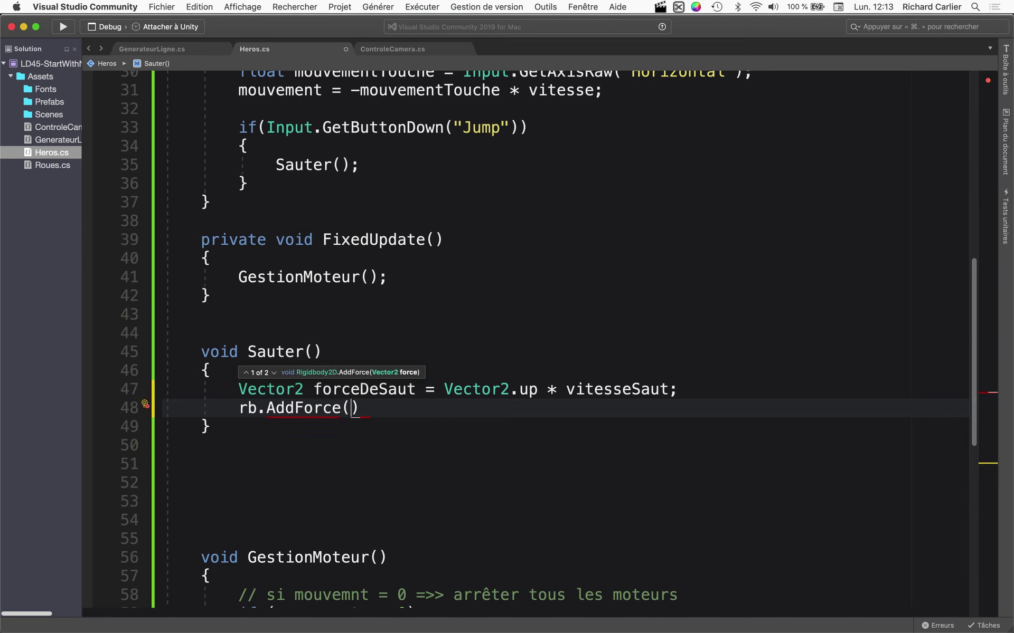
pyautogui.doubleClick(364, 389)
pyautogui.press('super+c')
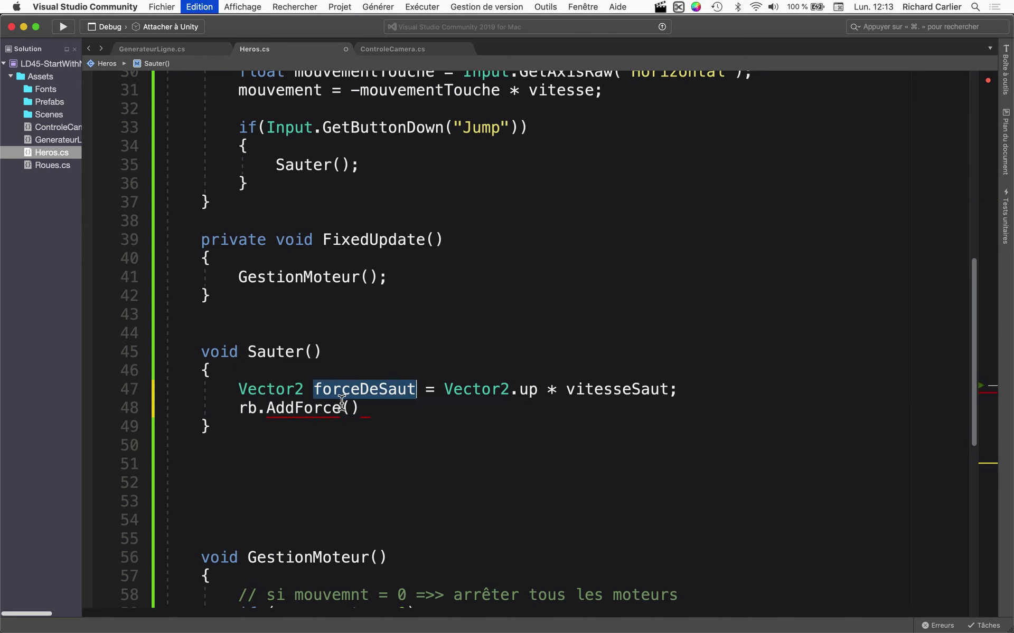
pyautogui.click(351, 410)
pyautogui.press('super+v')
# Step: Add the comments '// définir la force du saut' and '// appliquer la force' in Sauter()
pyautogui.click(464, 370)
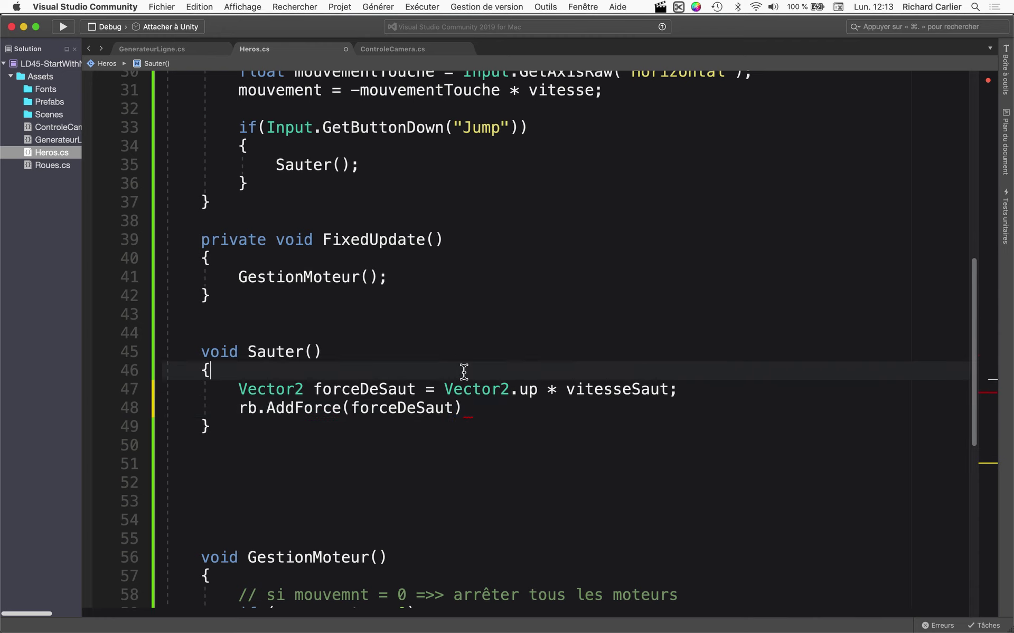
pyautogui.press('Return')
pyautogui.write('inir la fo')
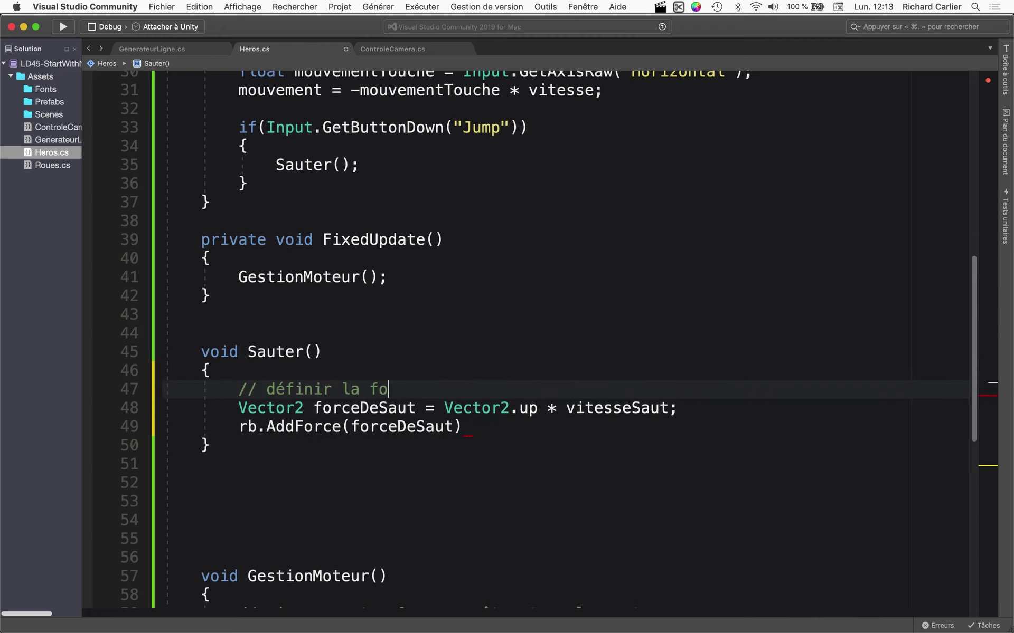
pyautogui.write(' sau')
pyautogui.write('t')
pyautogui.press('Down')
pyautogui.press('Return')
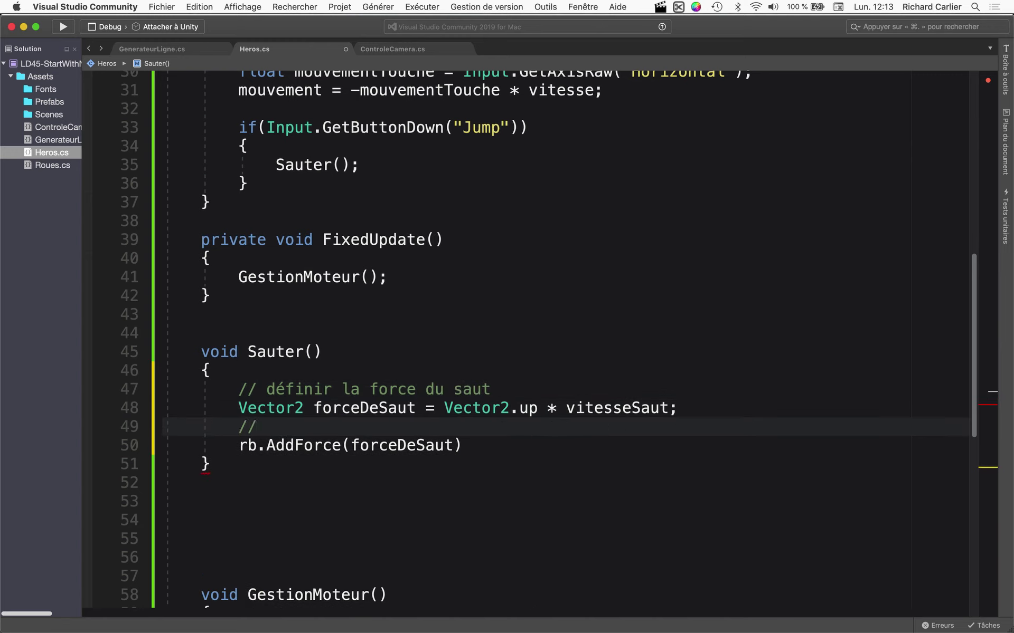
pyautogui.write(' appliquer la force')
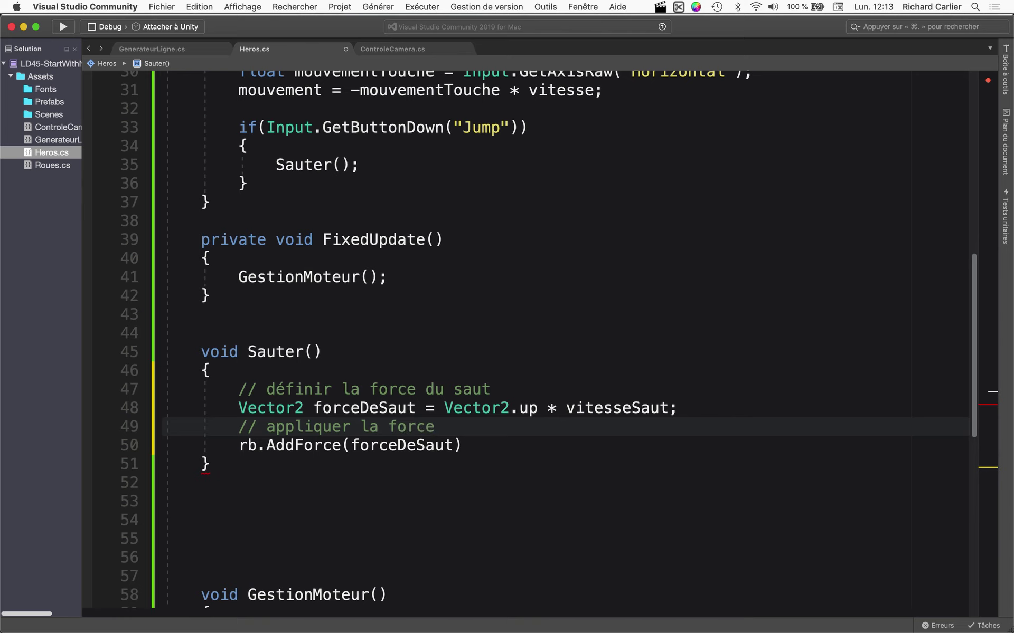
pyautogui.scroll(-1, 472, 388)
# Step: Pass ForceMode2D.Impulse as the second AddForce argument and save Heros.cs
pyautogui.doubleClick(449, 442)
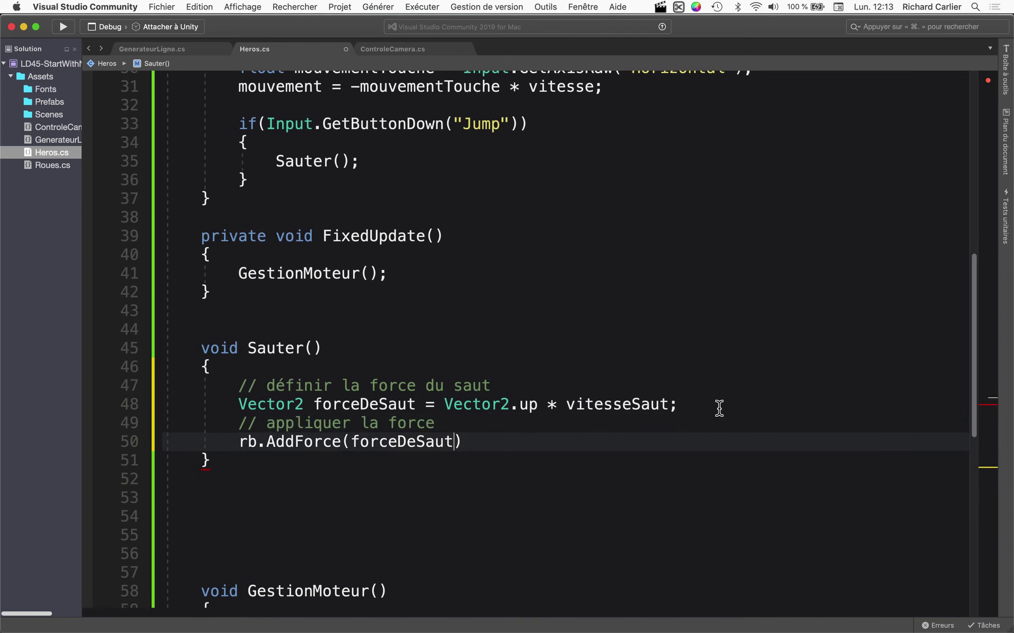
pyautogui.press('Right')
pyautogui.write(',')
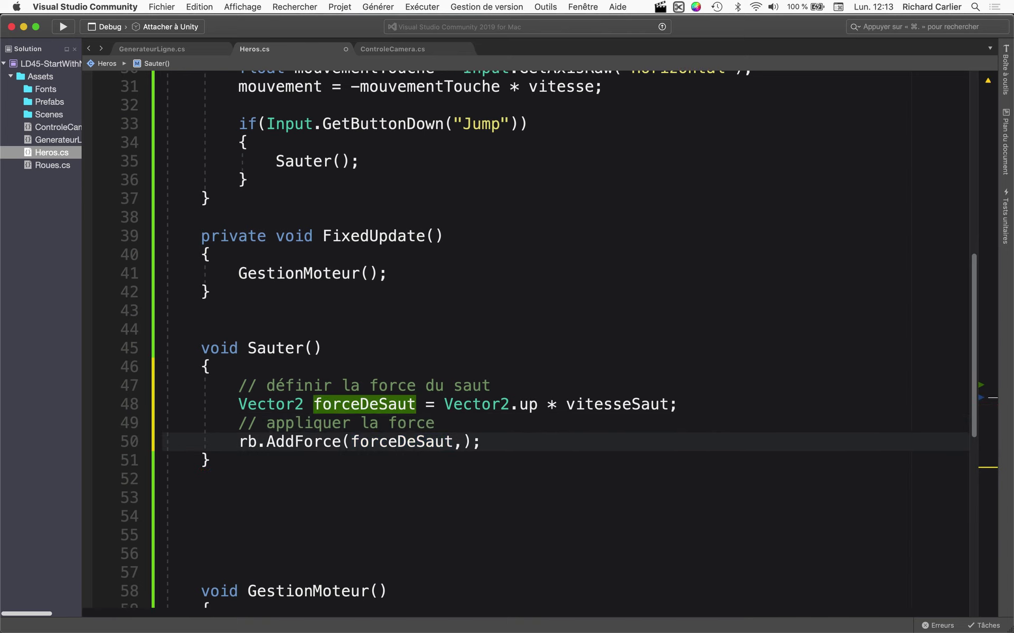
pyautogui.write(' F')
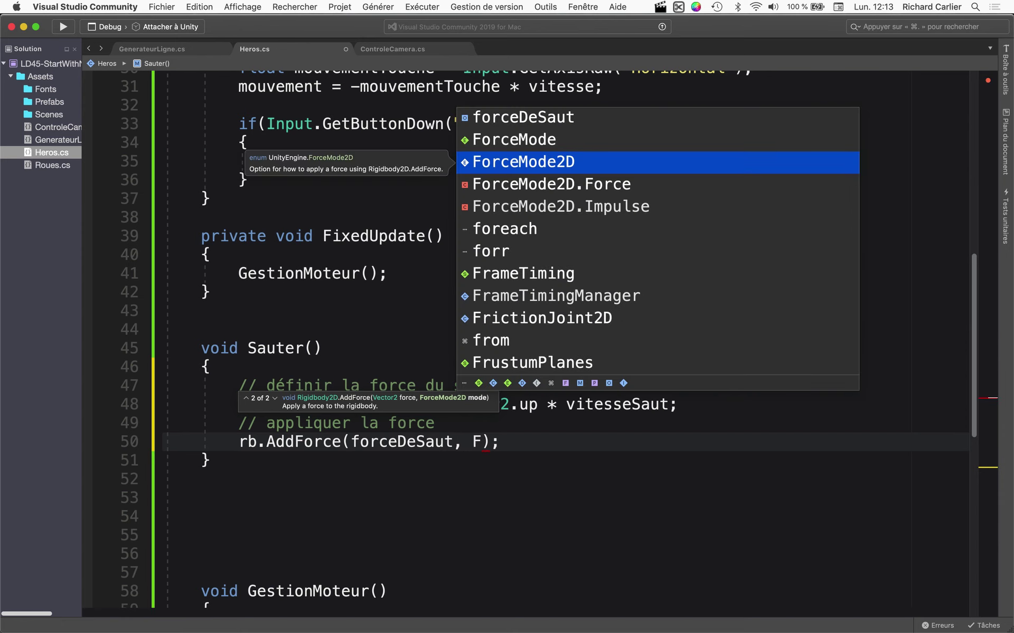
pyautogui.write('or')
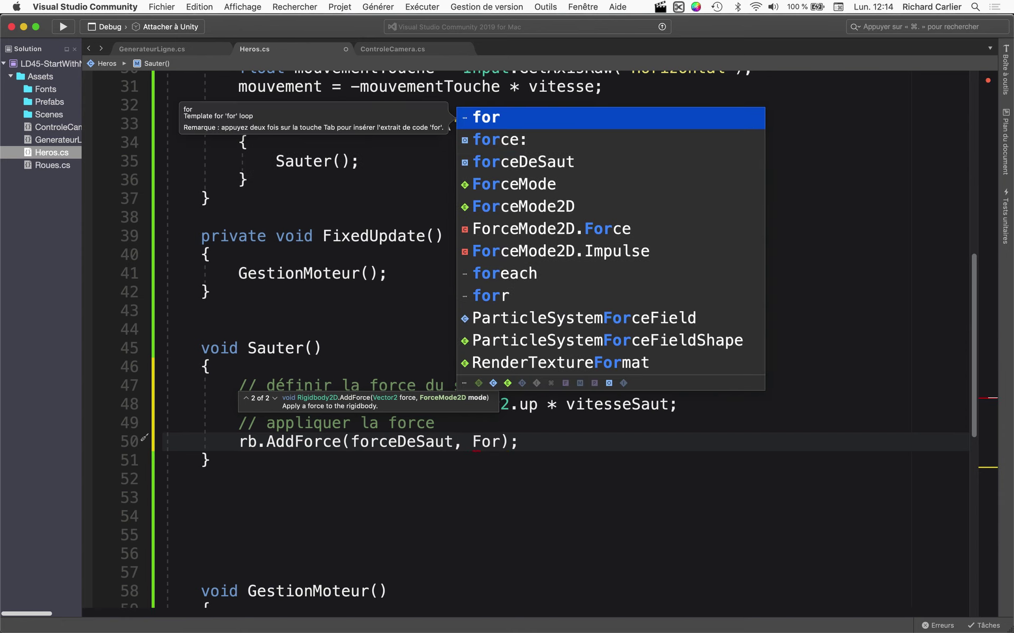
pyautogui.write('ceMode')
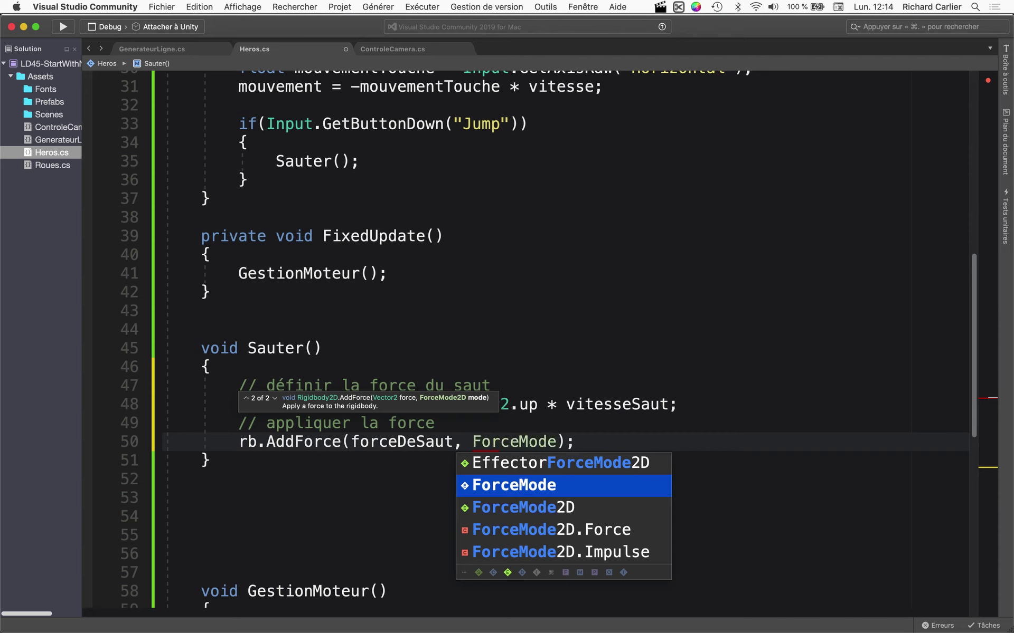
pyautogui.press('Down')
pyautogui.press('Down')
pyautogui.press('Down')
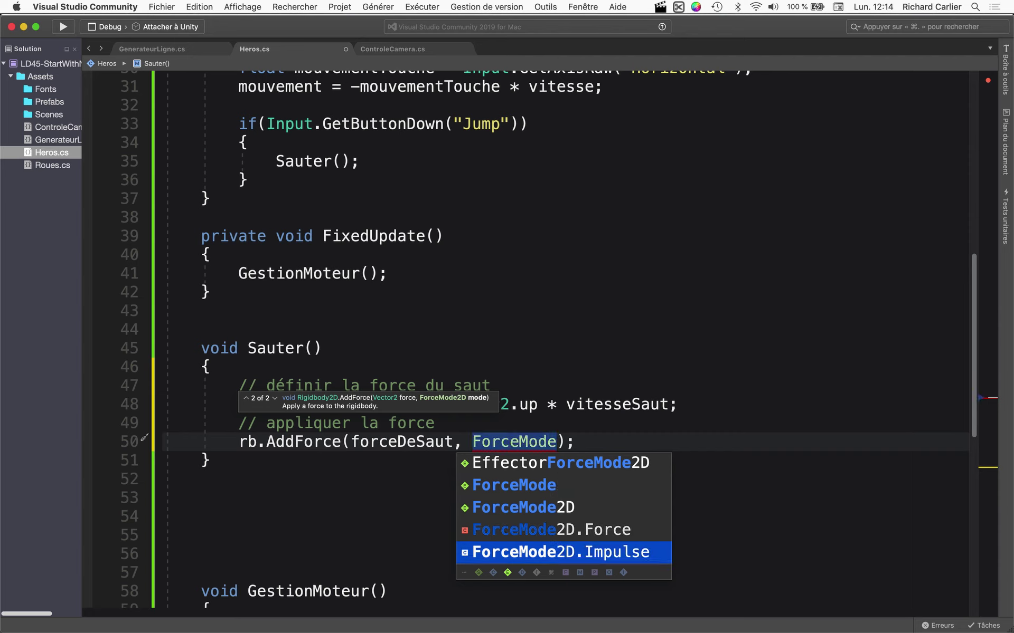
pyautogui.press('Return')
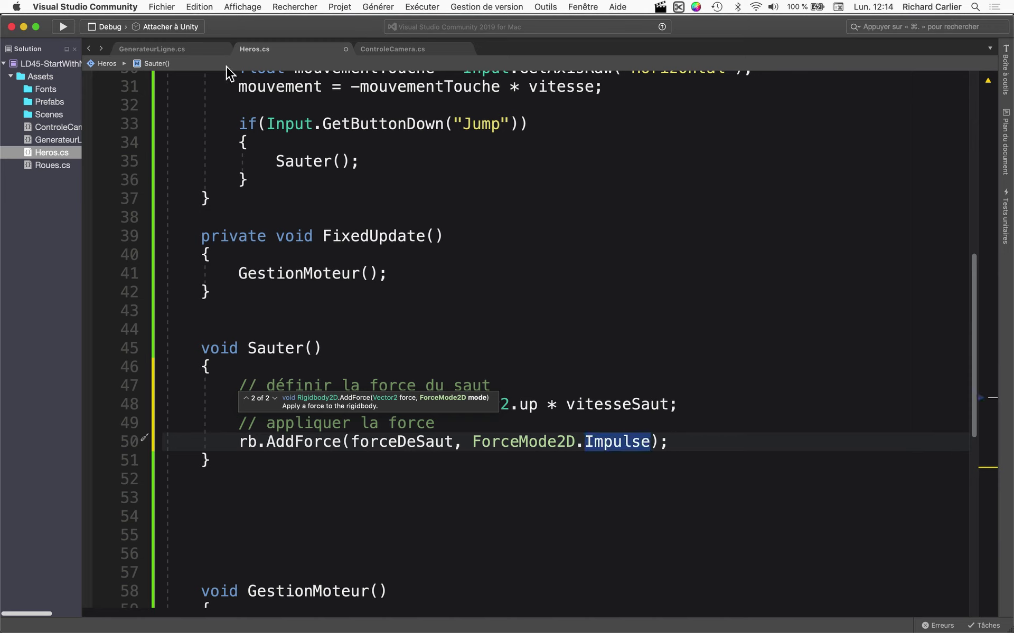
pyautogui.click(684, 442)
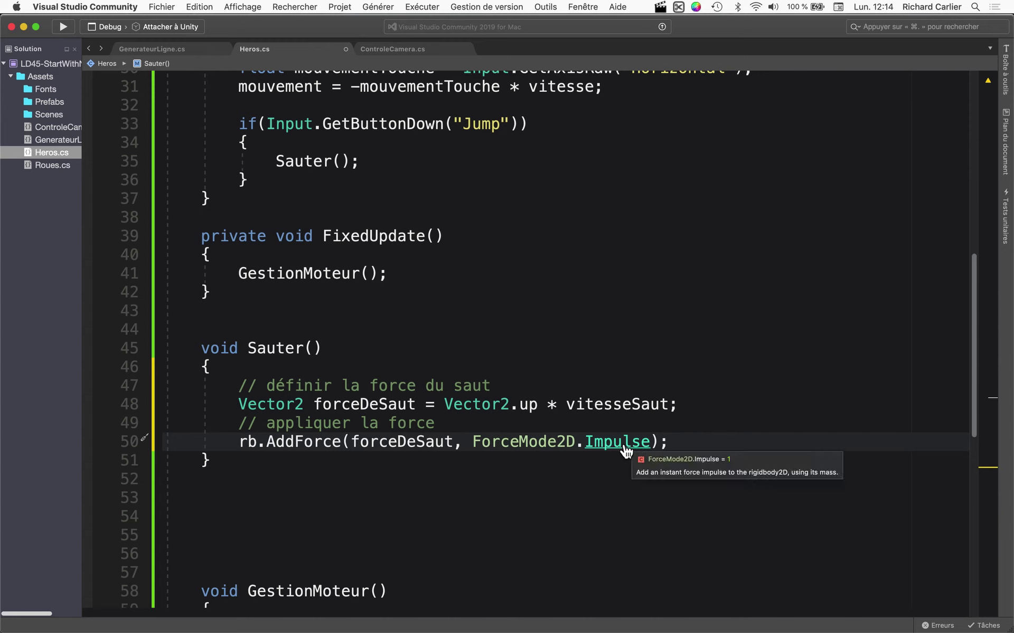
pyautogui.press('super+s')
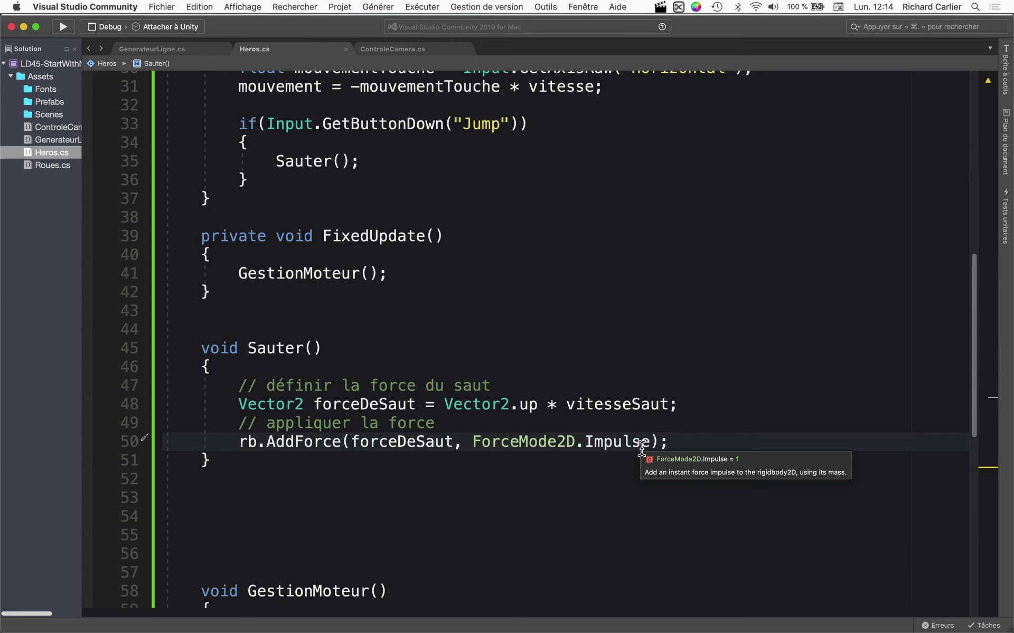
# Step: Back in Unity, play the game and scroll the Heros Inspector through its Wheel Joint 2D components
pyautogui.press('super+Tab')
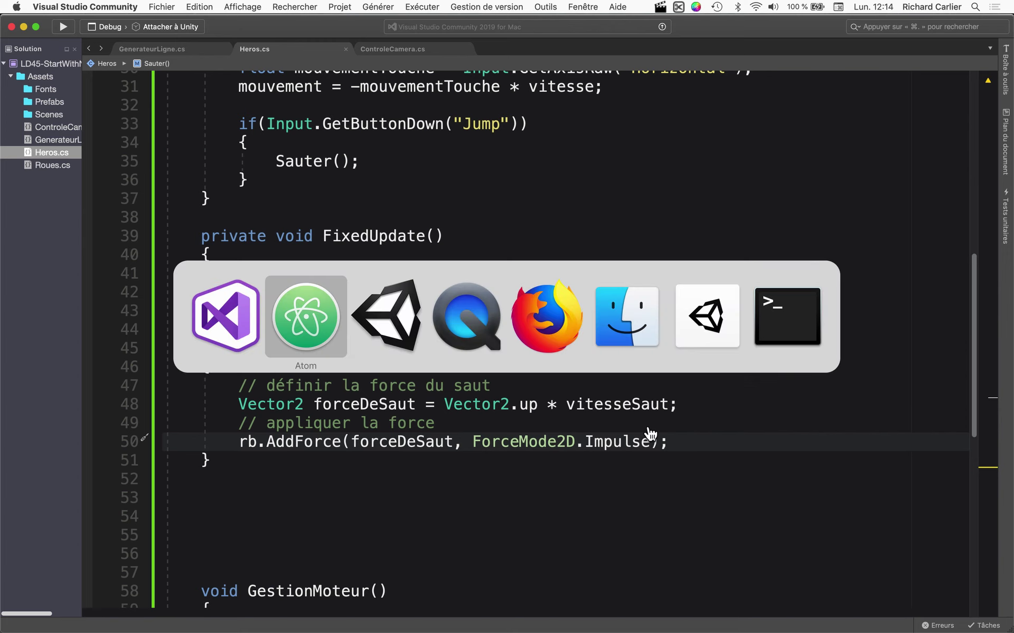
pyautogui.press('super+Tab')
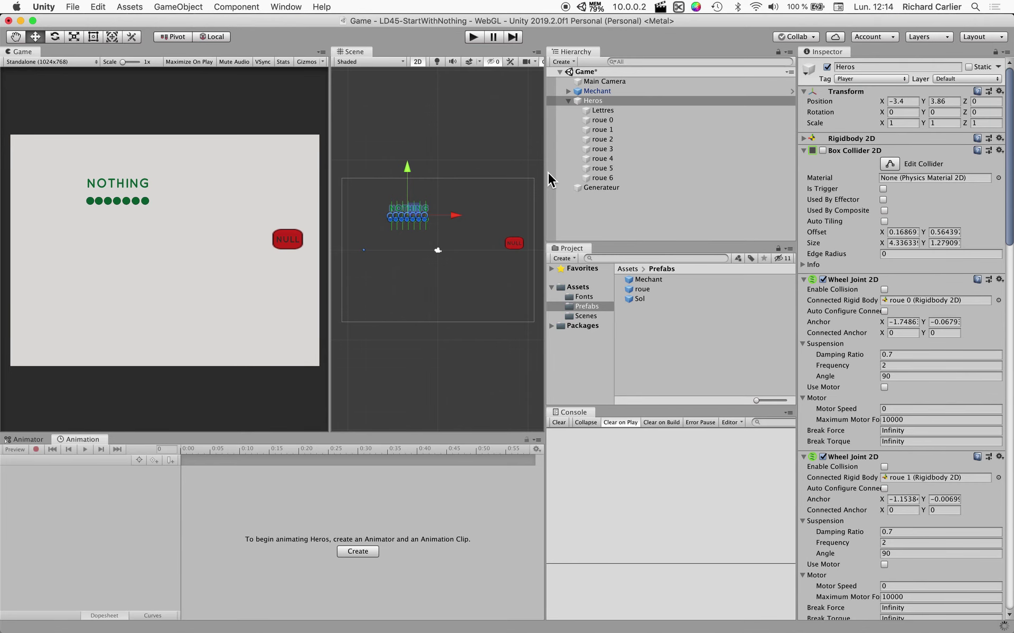
pyautogui.click(465, 41)
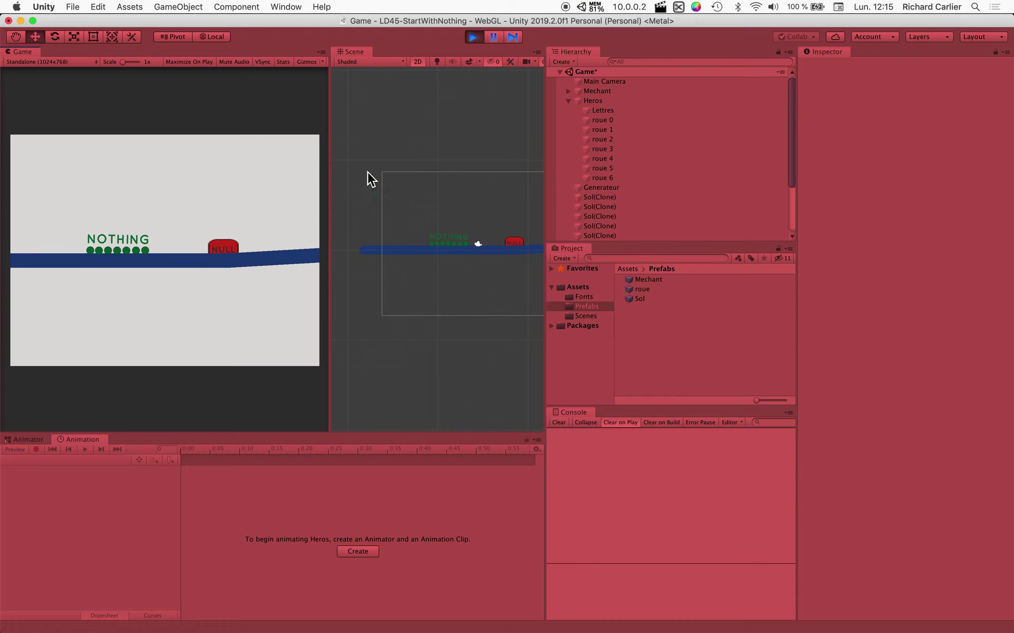
pyautogui.click(609, 100)
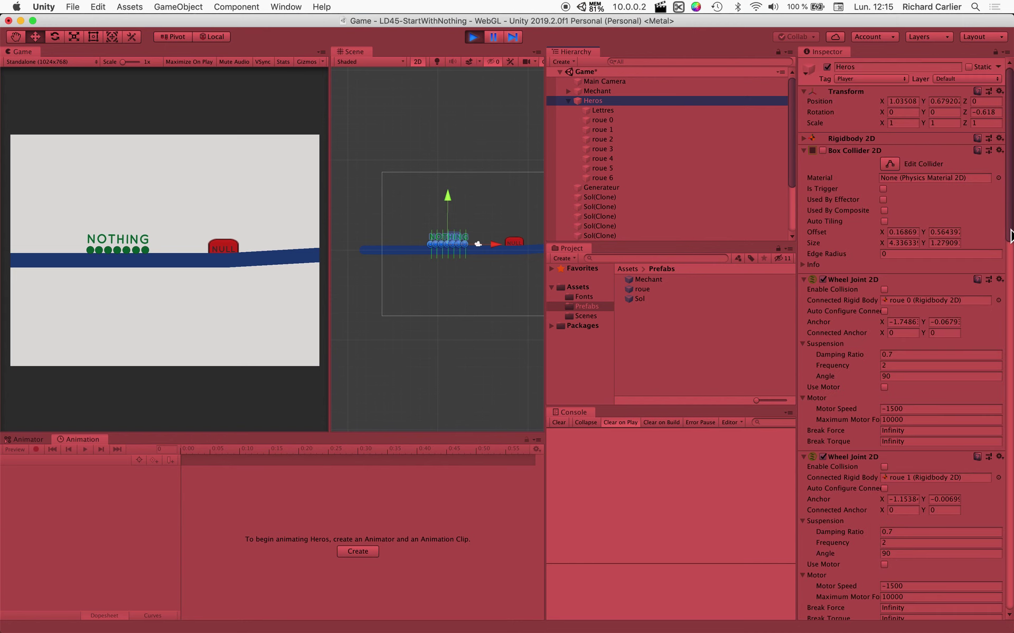
pyautogui.click(1010, 551)
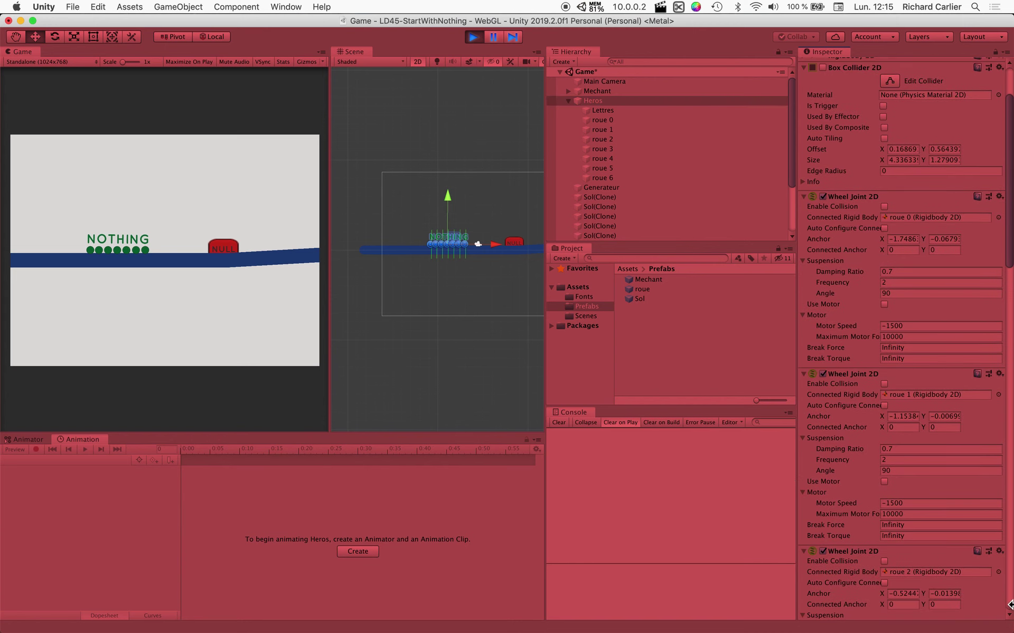
pyautogui.click(1009, 607)
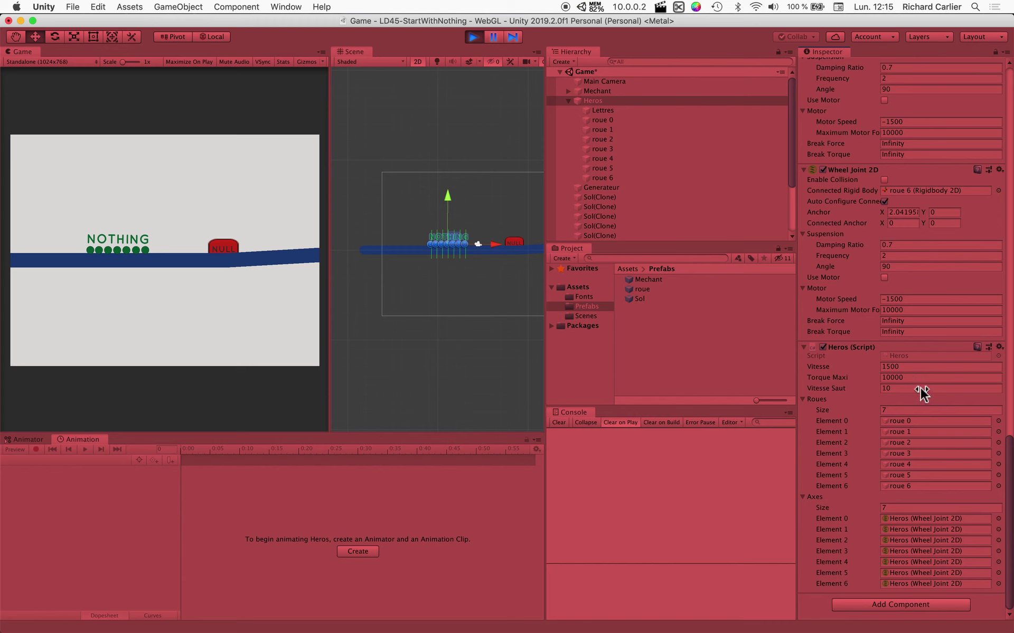
# Step: During play, try a jump speed of 100 and make the hero jump twice
pyautogui.click(898, 388)
pyautogui.press('Tab')
pyautogui.press('space')
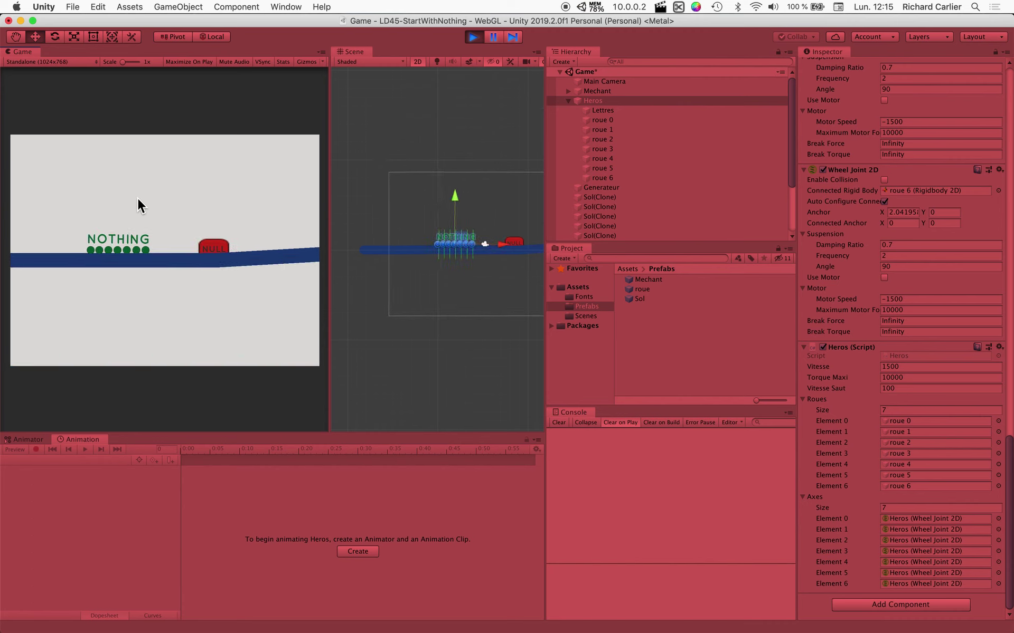
pyautogui.press('space')
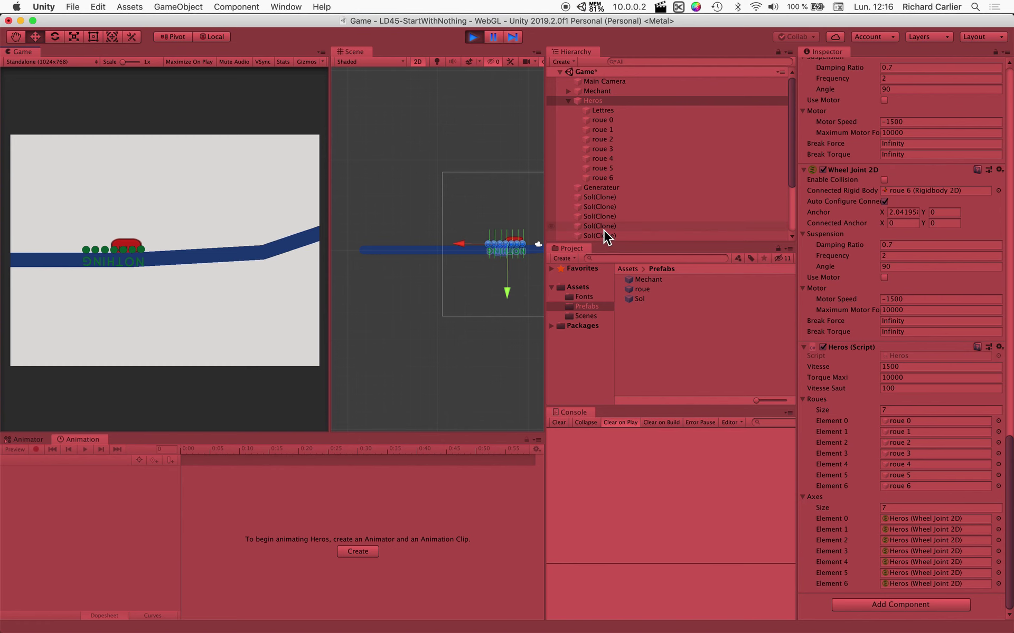
# Step: Stop play mode and collapse all seven Wheel Joint 2D components on Heros
pyautogui.click(474, 39)
pyautogui.click(474, 39)
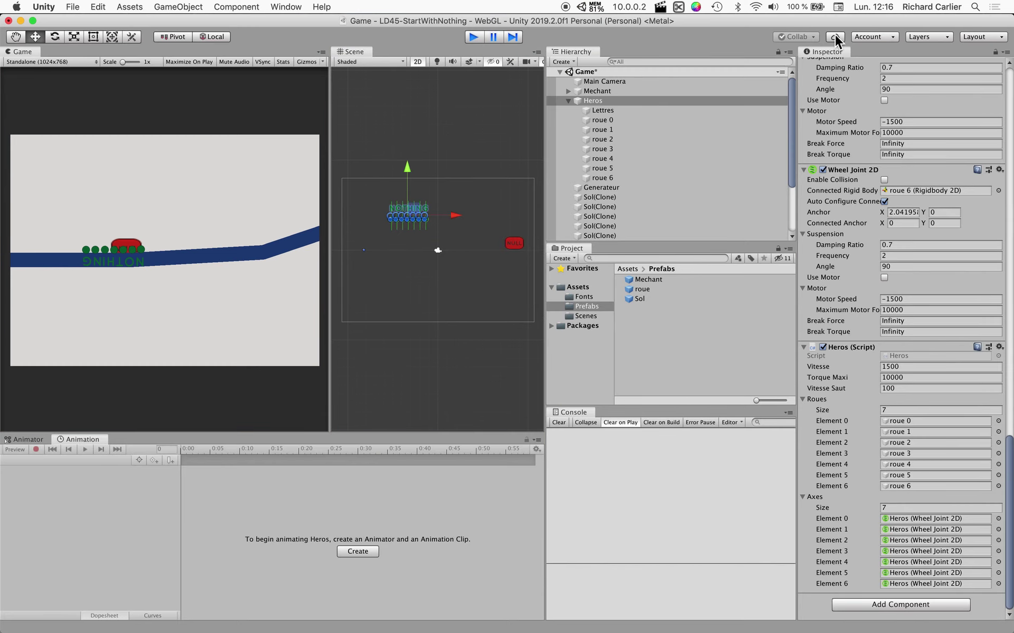
pyautogui.press('super+p')
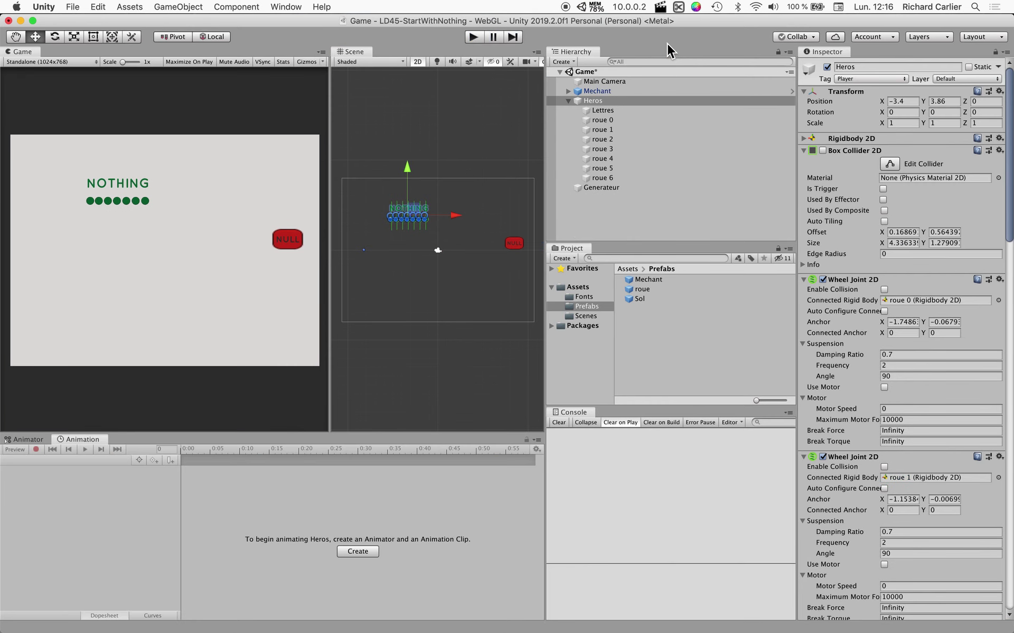
pyautogui.click(803, 279)
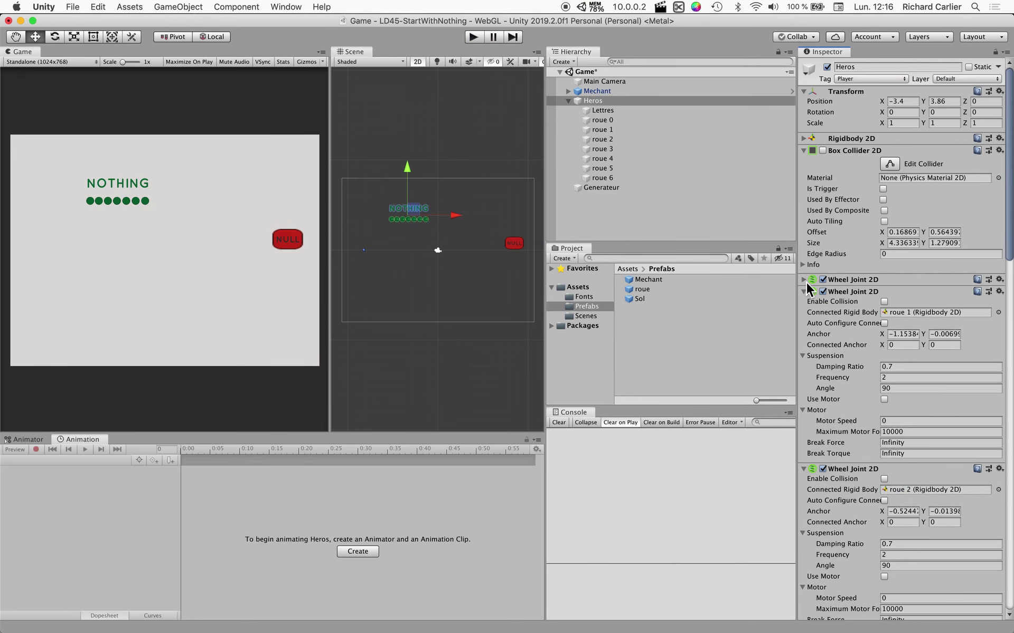
pyautogui.click(803, 292)
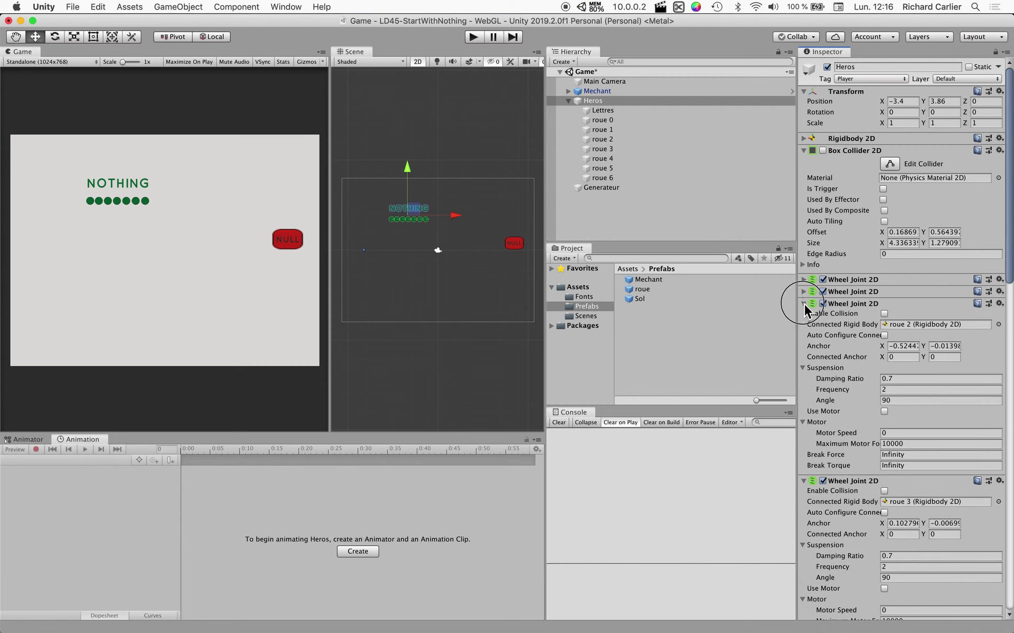
pyautogui.click(804, 303)
pyautogui.click(805, 316)
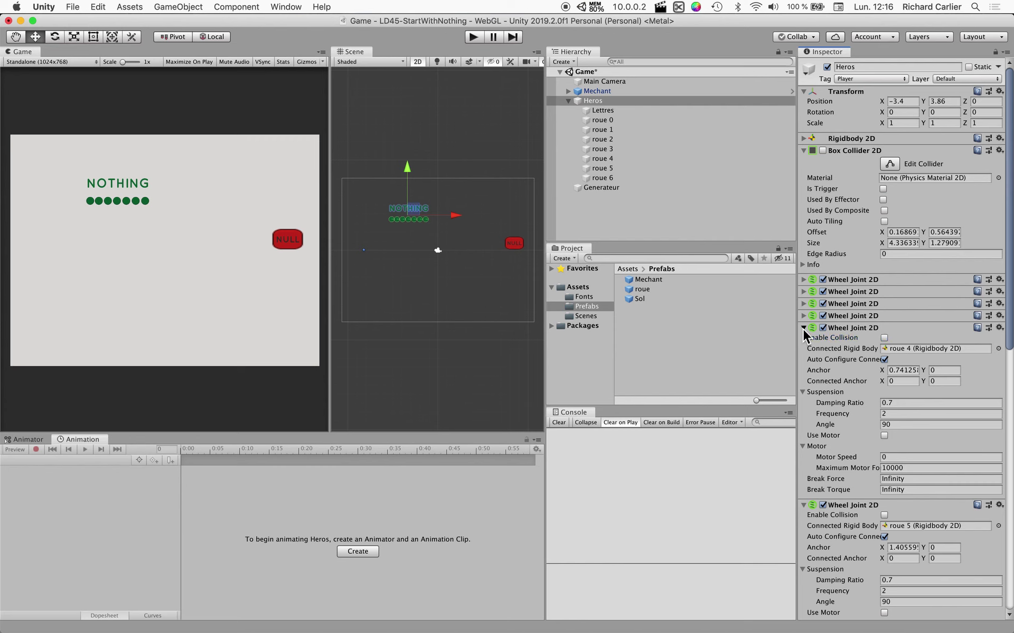
pyautogui.click(803, 329)
pyautogui.click(803, 340)
pyautogui.click(803, 352)
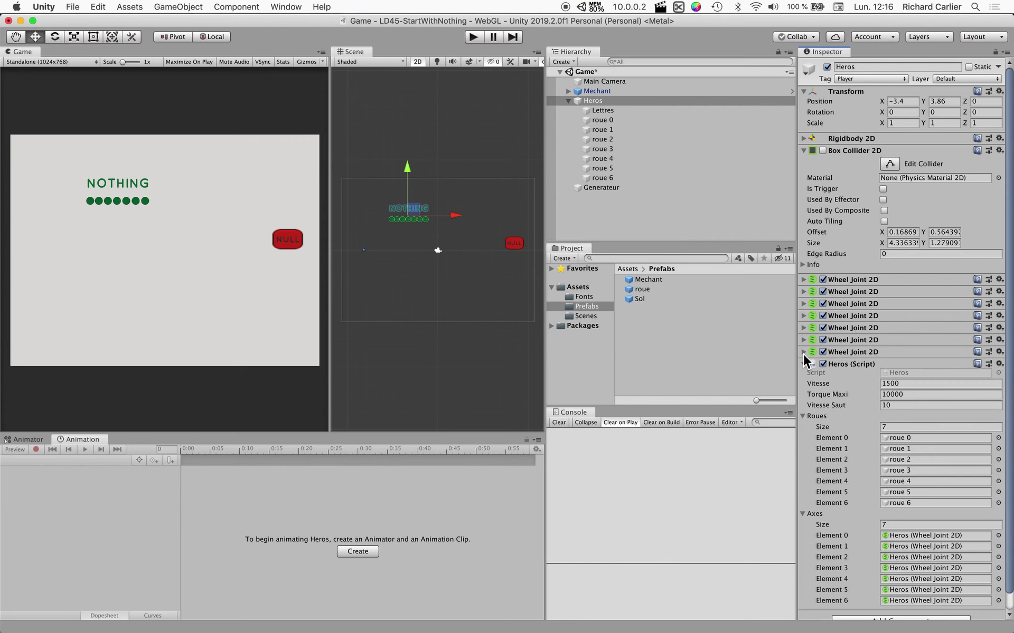
# Step: Set Vitesse Saut to 30 and run the game again
pyautogui.click(920, 404)
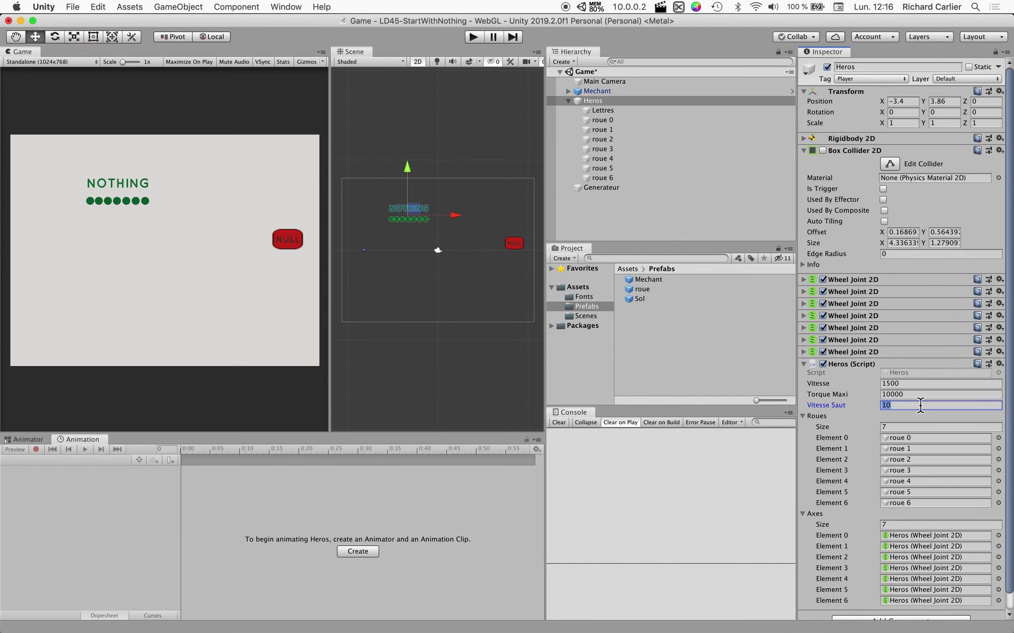
pyautogui.write('30')
pyautogui.press('super+p')
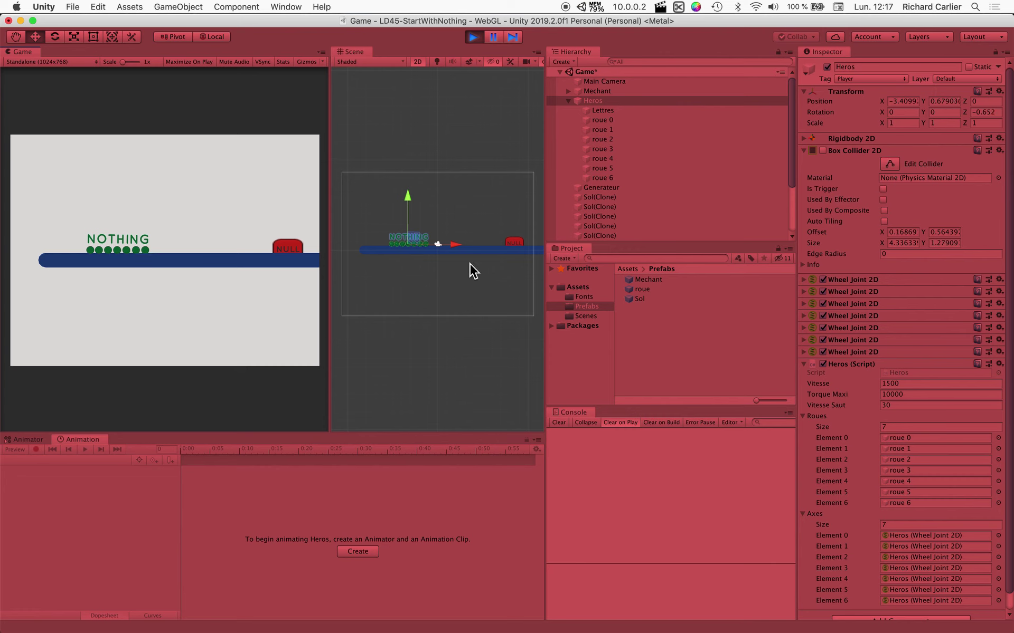
# Step: Set Vitesse Saut to 50 while the game is running
pyautogui.click(901, 405)
pyautogui.write('0')
pyautogui.click(235, 188)
# Step: Jump repeatedly at speed 50 until the vehicle flips upside down, then stop play
pyautogui.press('space')
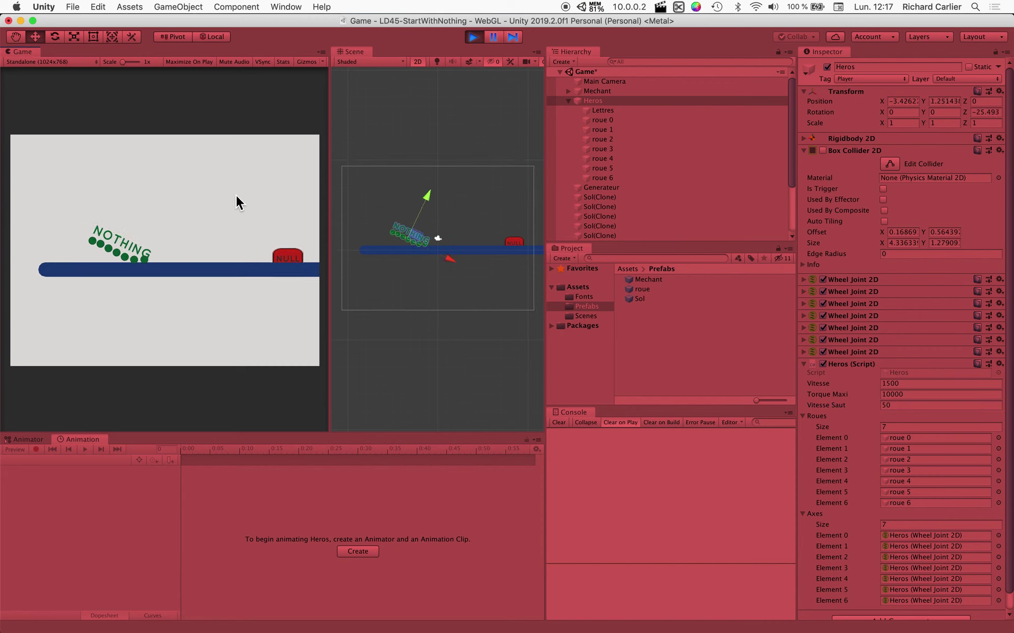
pyautogui.press('space')
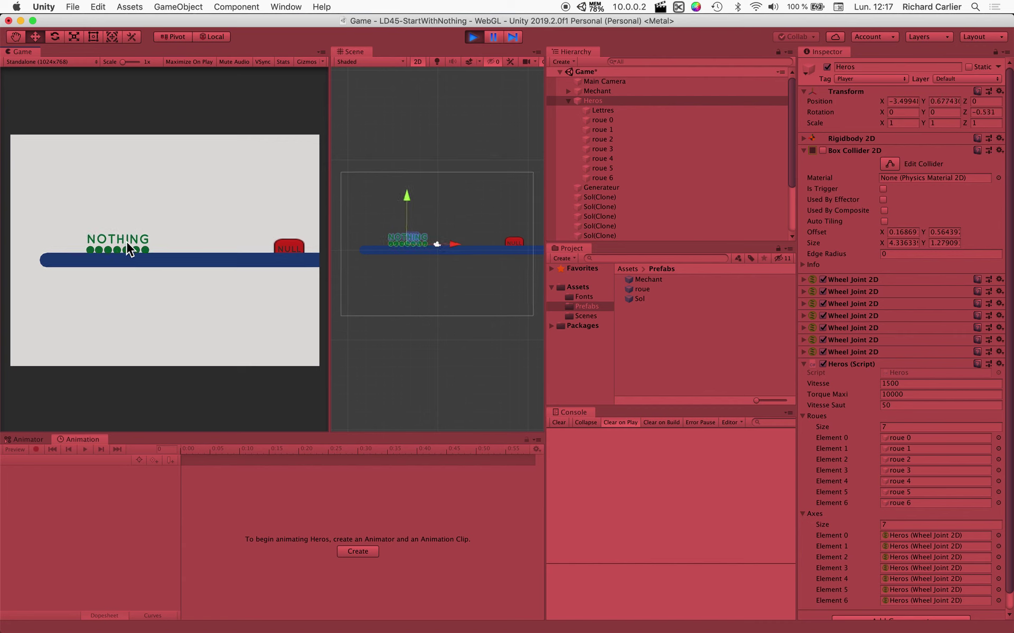
pyautogui.press('space')
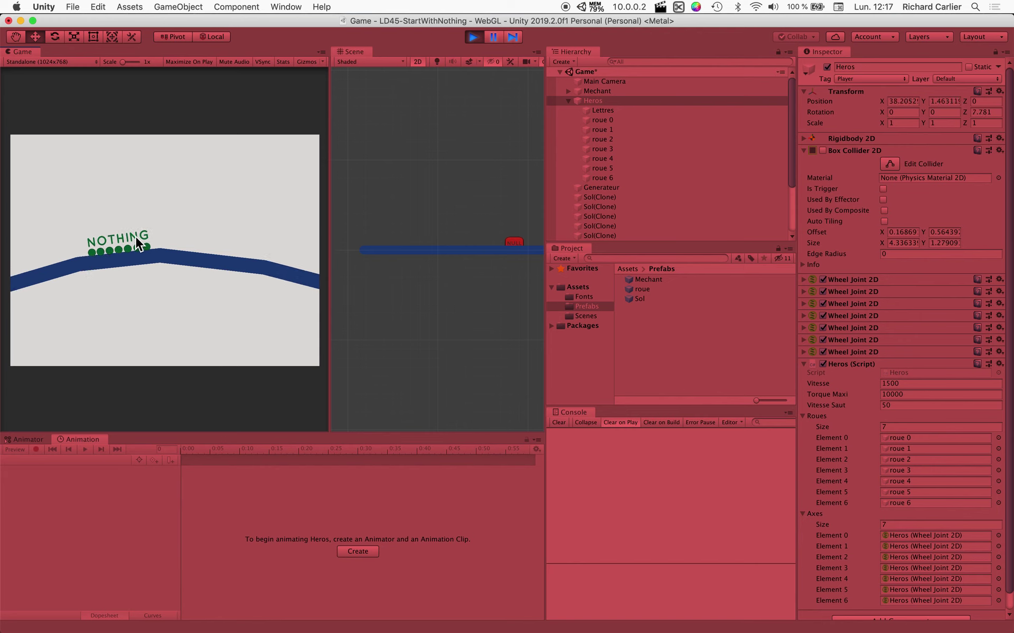
pyautogui.press('space')
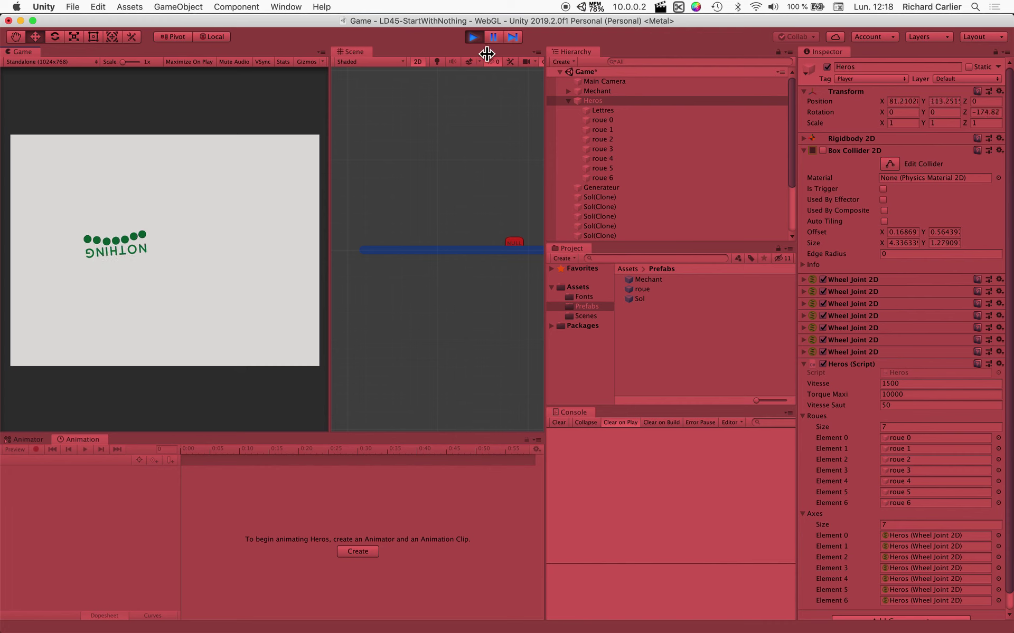
pyautogui.click(476, 36)
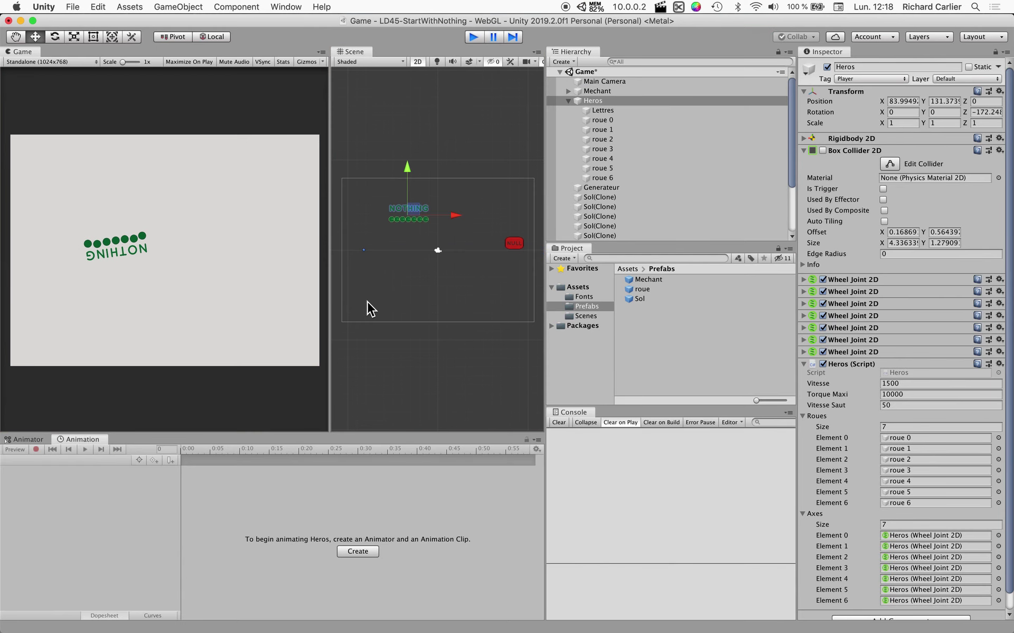
# Step: Change the Heros script's Vitesse Saut field to 60 and confirm it
pyautogui.click(912, 406)
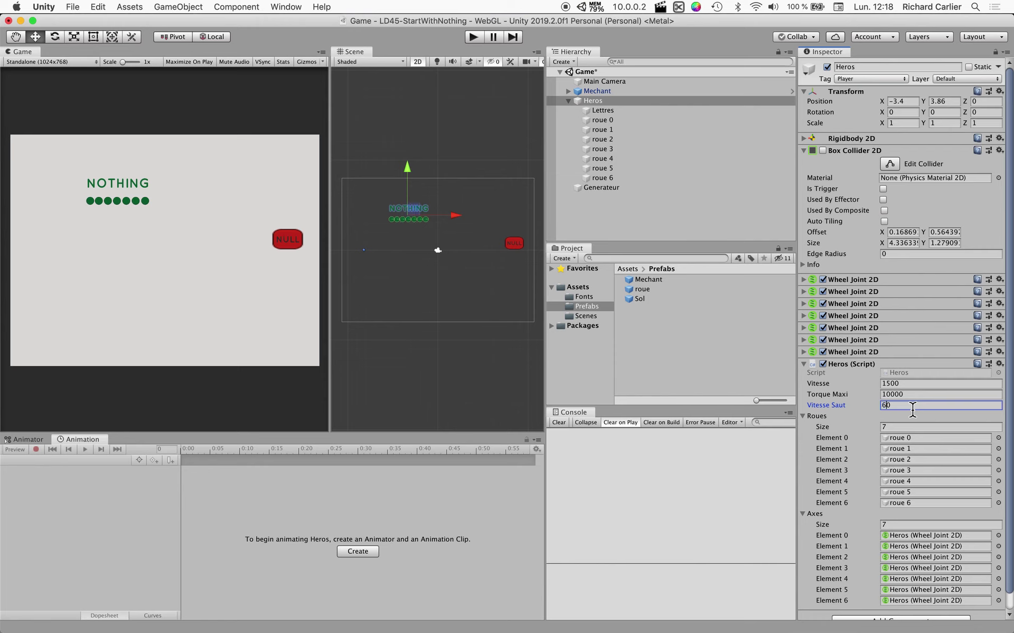
pyautogui.press('Tab')
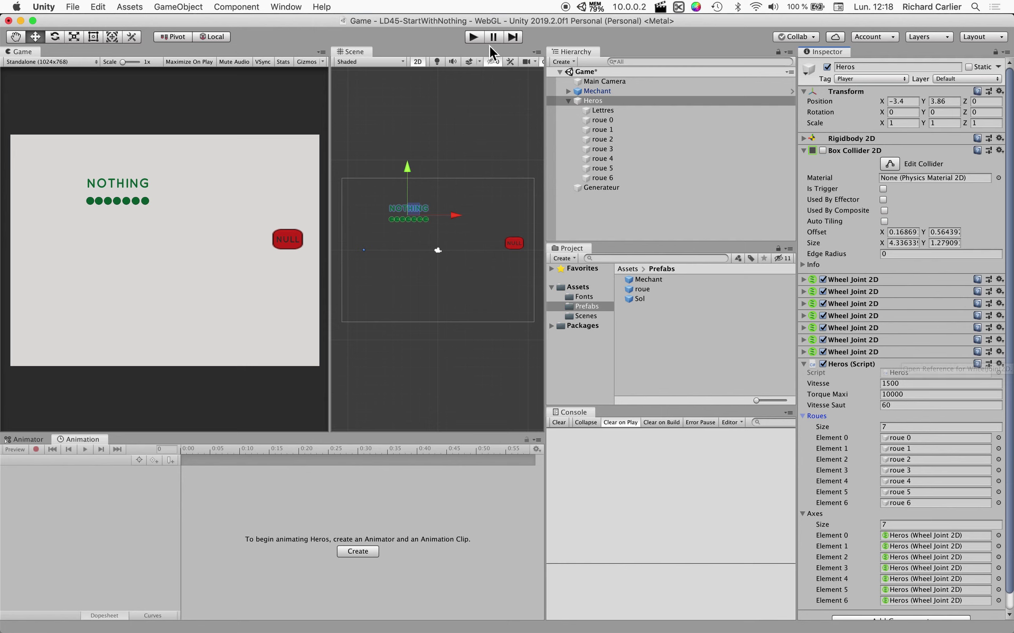
pyautogui.click(474, 38)
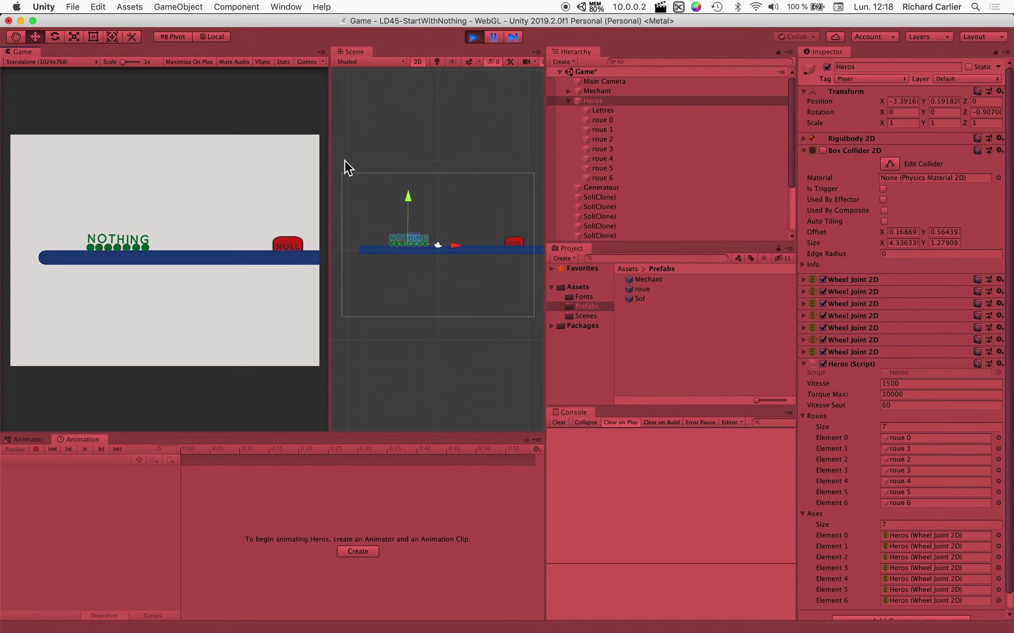
pyautogui.click(203, 222)
pyautogui.press('space')
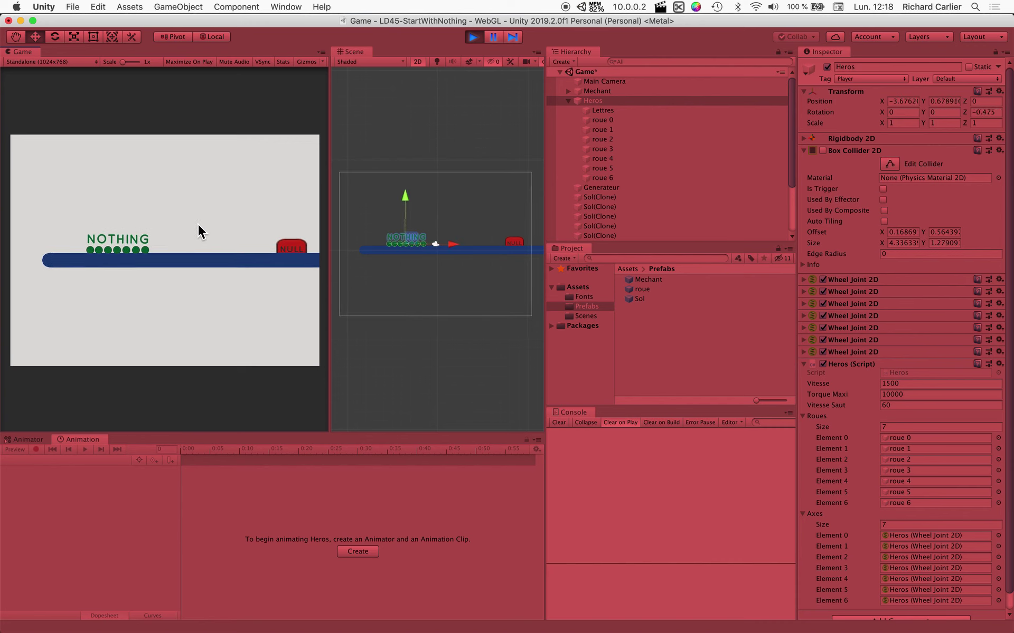
pyautogui.press('space')
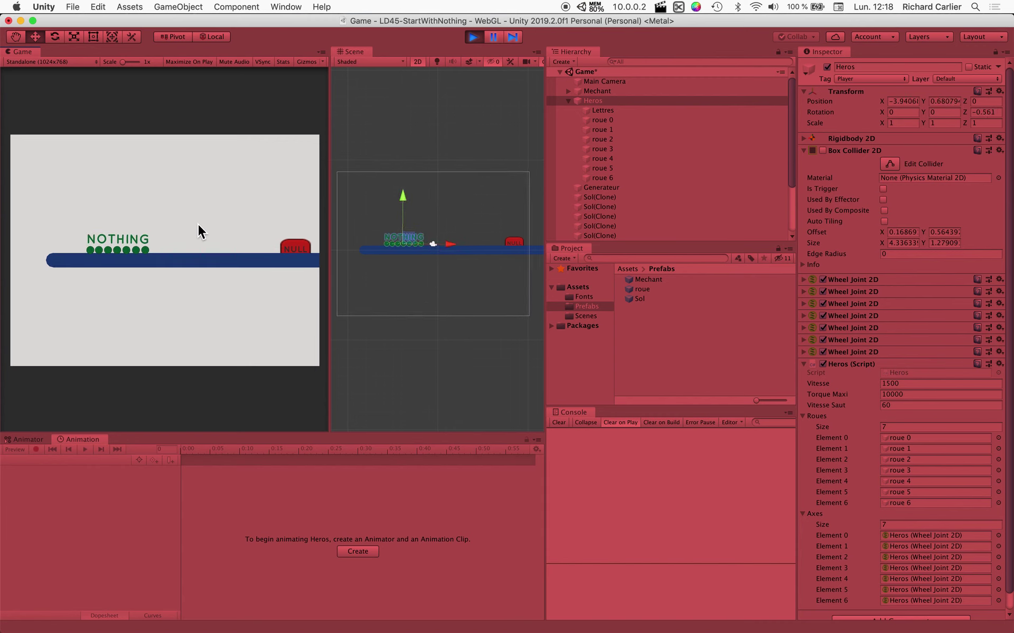
pyautogui.press('space')
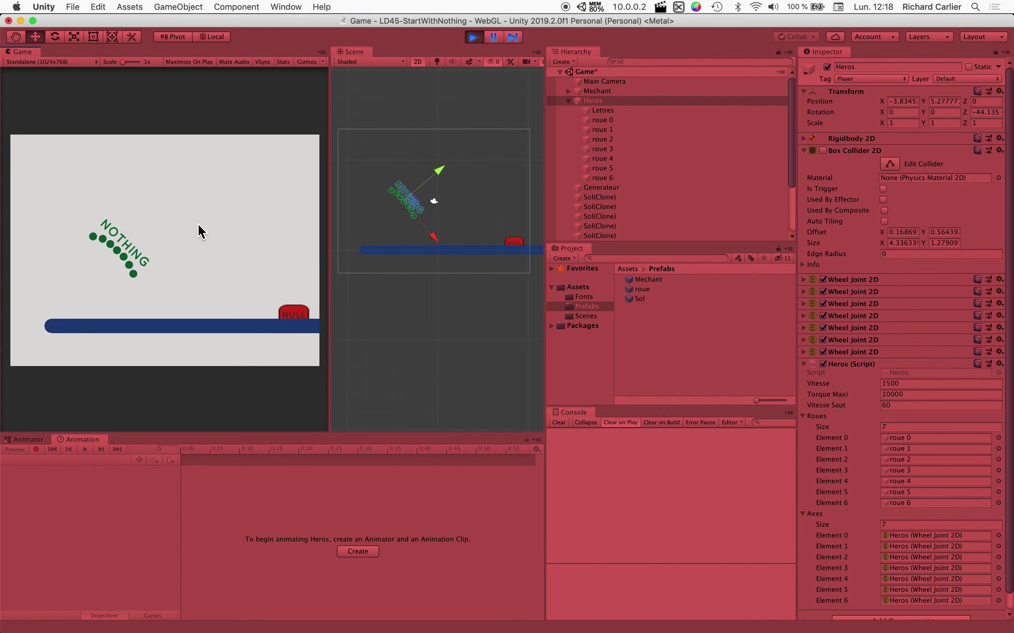
pyautogui.press('space')
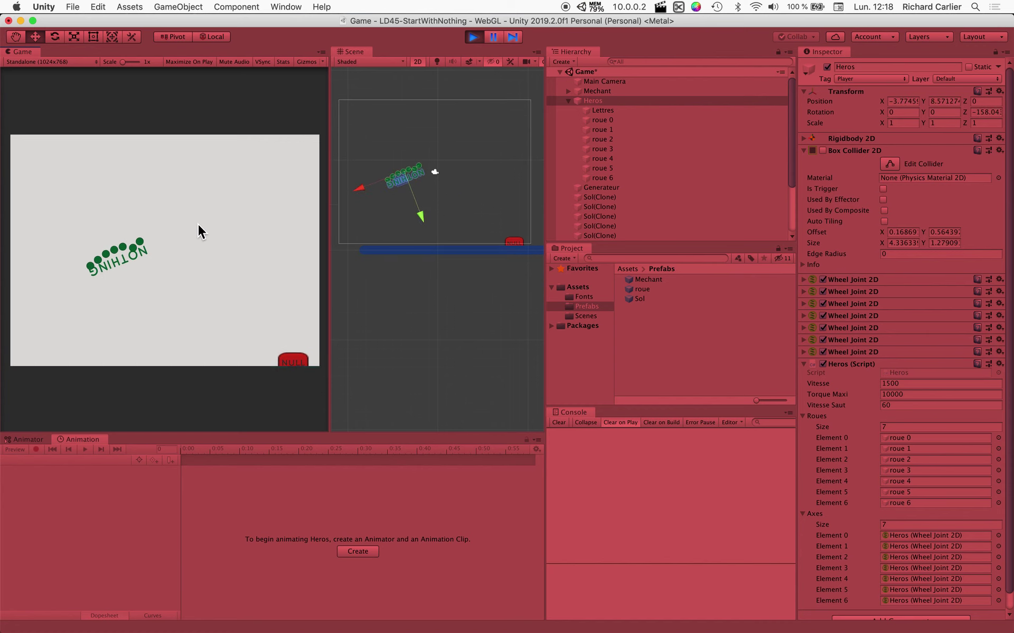
pyautogui.press('space')
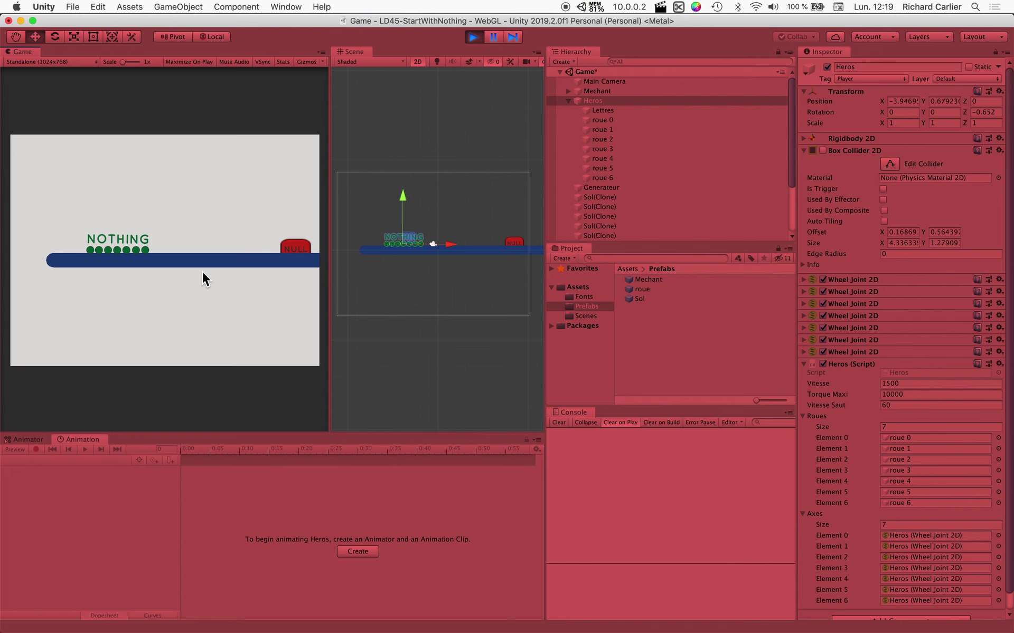
pyautogui.click(476, 39)
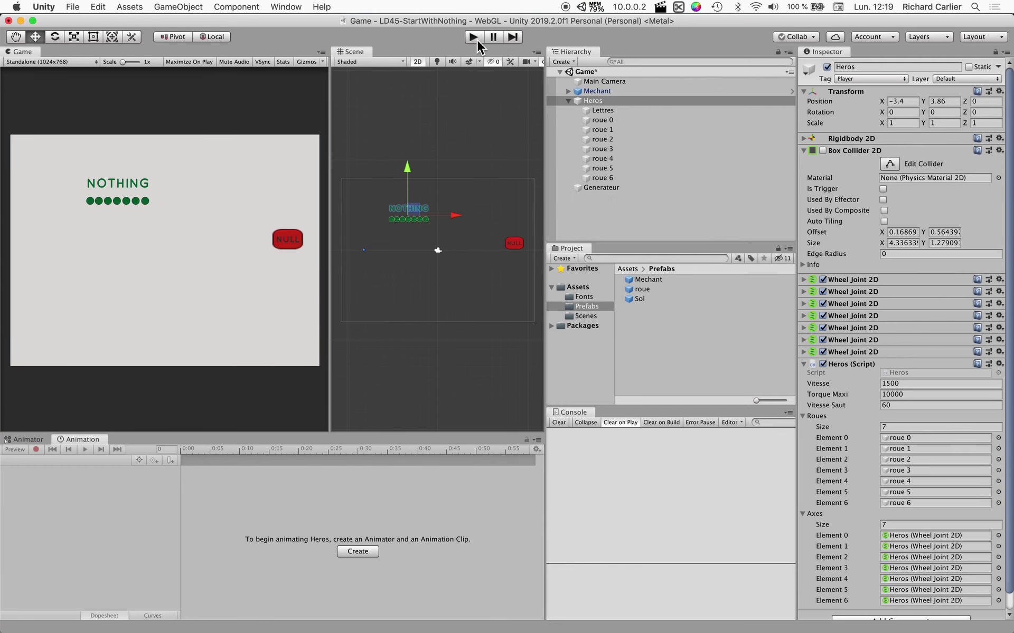
pyautogui.press('super+Tab')
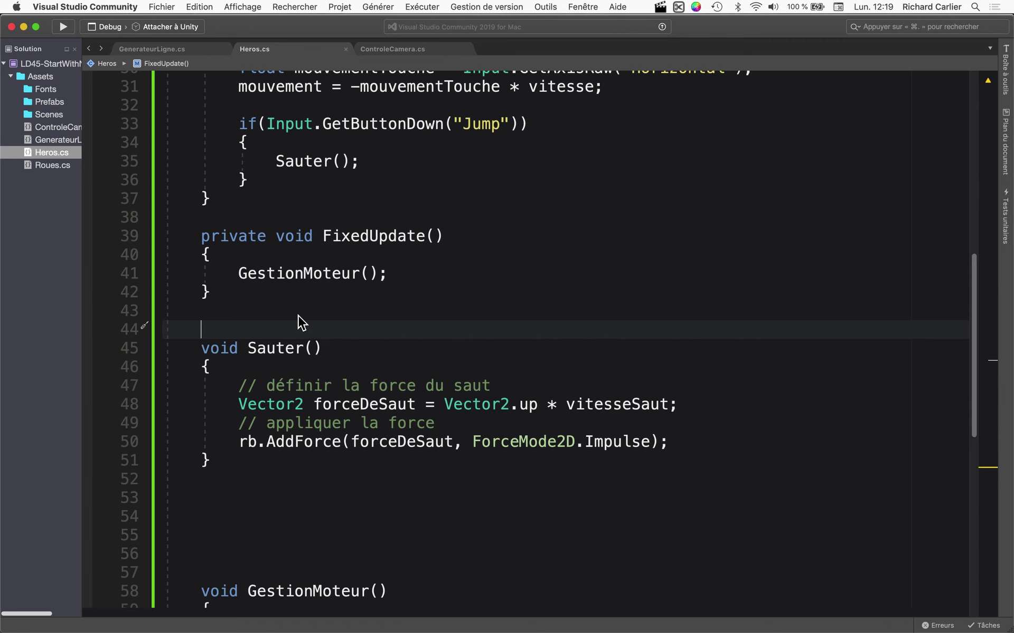
# Step: Look over the script up to the roues array declaration on line 15
pyautogui.click(338, 310)
pyautogui.scroll(3, 336, 311)
pyautogui.scroll(7, 336, 311)
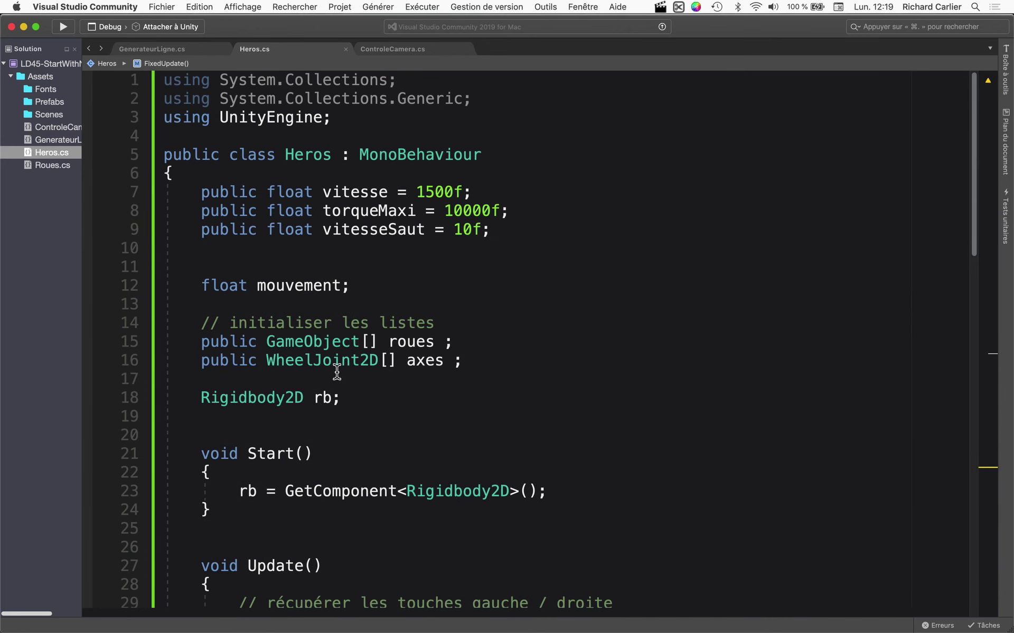
pyautogui.click(293, 342)
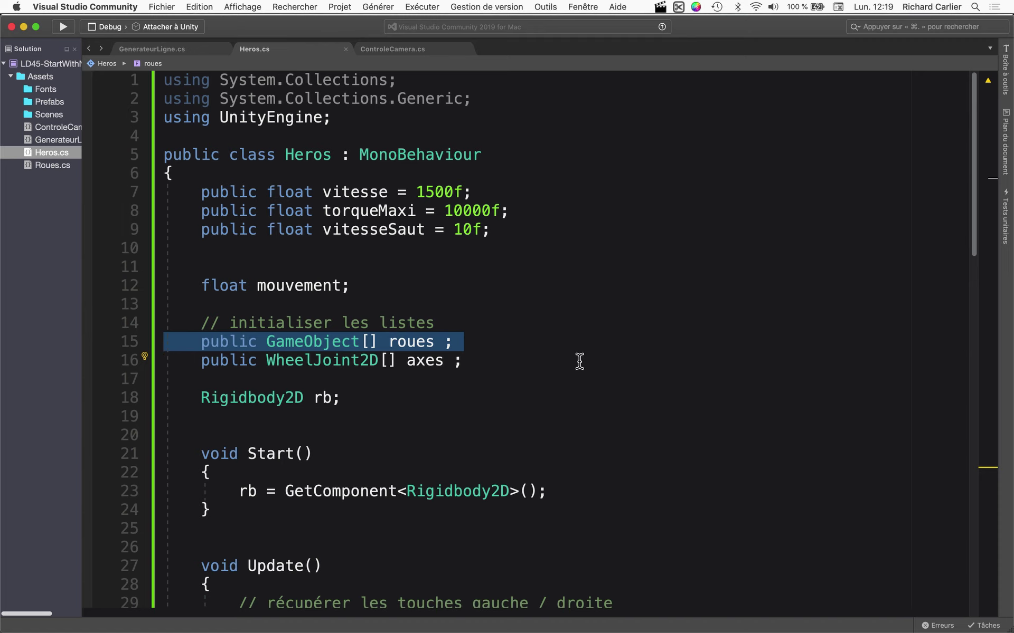
# Step: Select the motor-starting foreach on lines 75–80 in GestionMoteur(), then return toward Sauter()
pyautogui.scroll(-3, 579, 361)
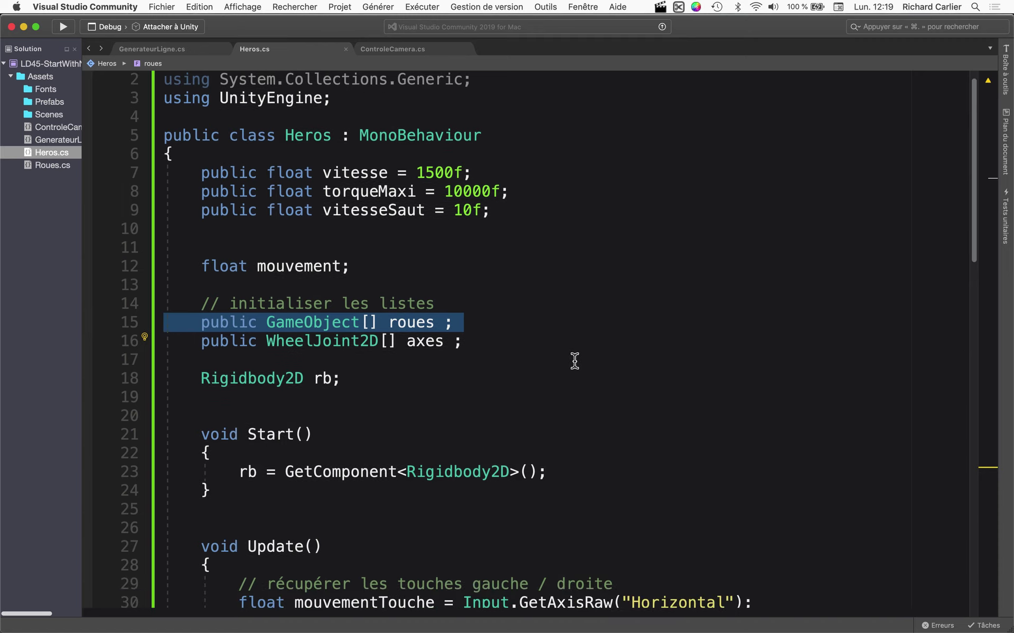
pyautogui.scroll(-1, 571, 357)
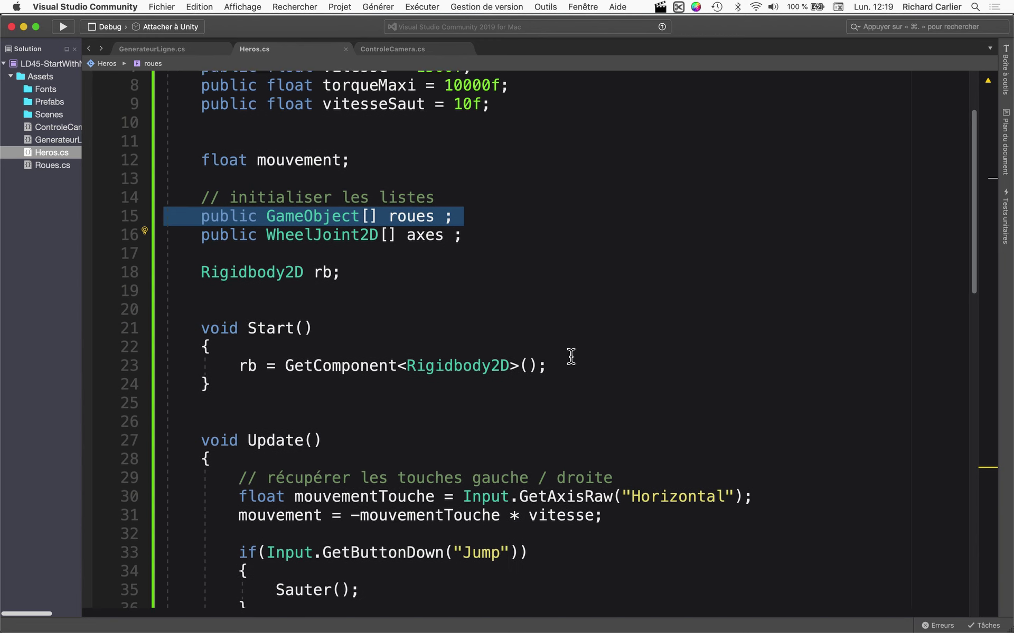
pyautogui.scroll(-2, 572, 355)
pyautogui.scroll(-4, 572, 355)
pyautogui.scroll(-2, 572, 354)
pyautogui.scroll(-3, 572, 352)
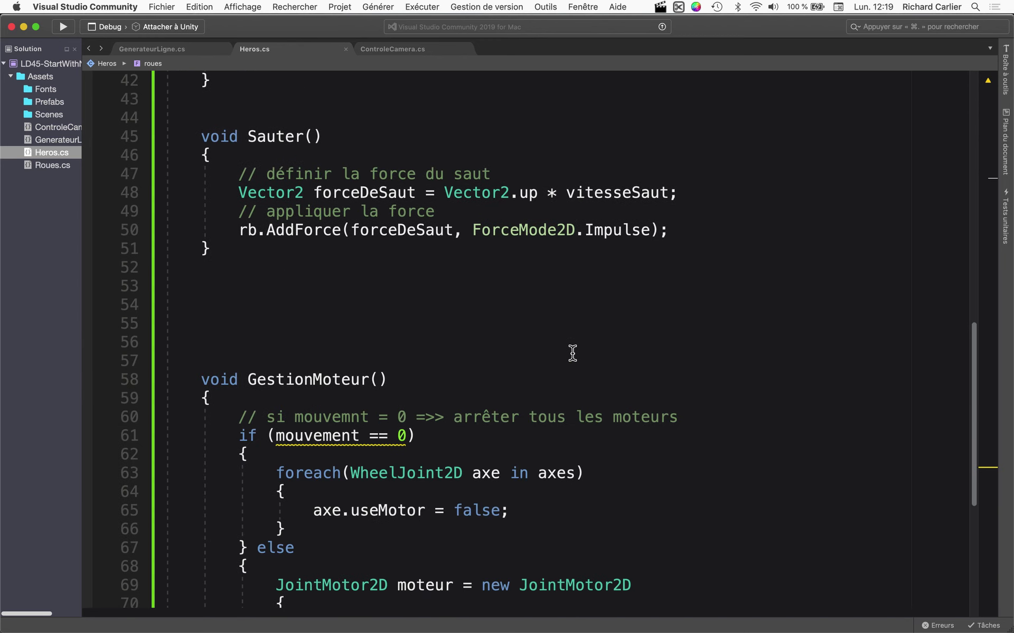
pyautogui.scroll(-2, 572, 352)
pyautogui.scroll(-1, 572, 352)
pyautogui.scroll(-2, 393, 421)
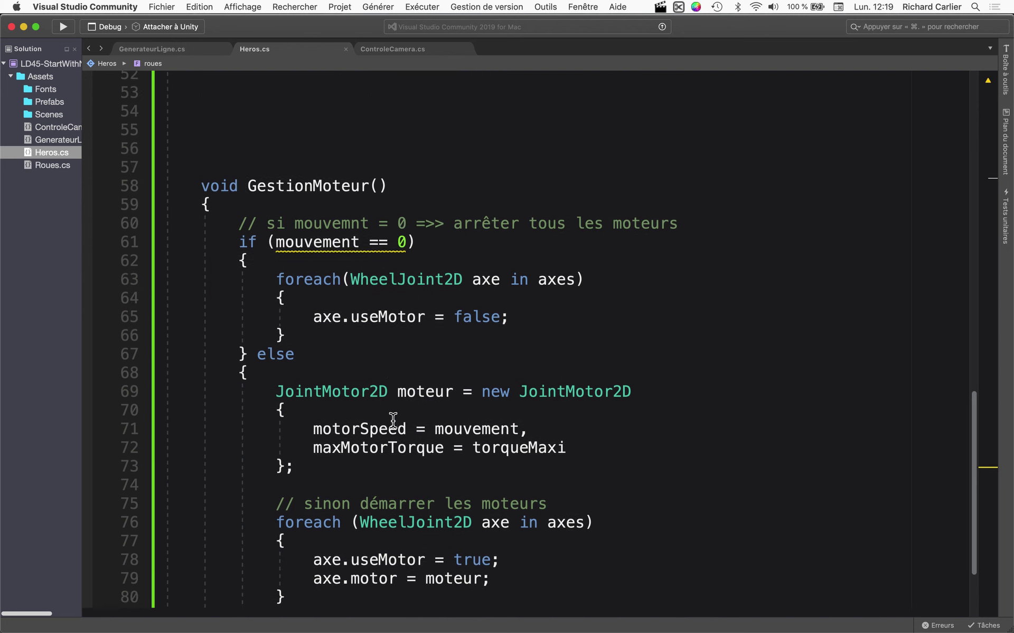
pyautogui.moveTo(288, 566); pyautogui.dragTo(268, 478)
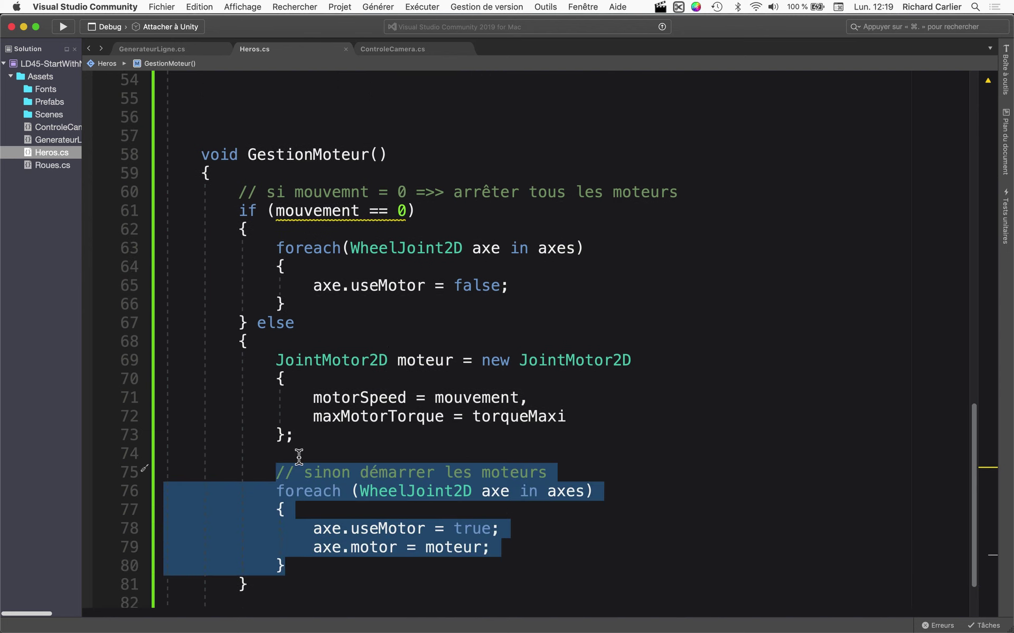
pyautogui.scroll(2, 317, 443)
pyautogui.scroll(5, 328, 438)
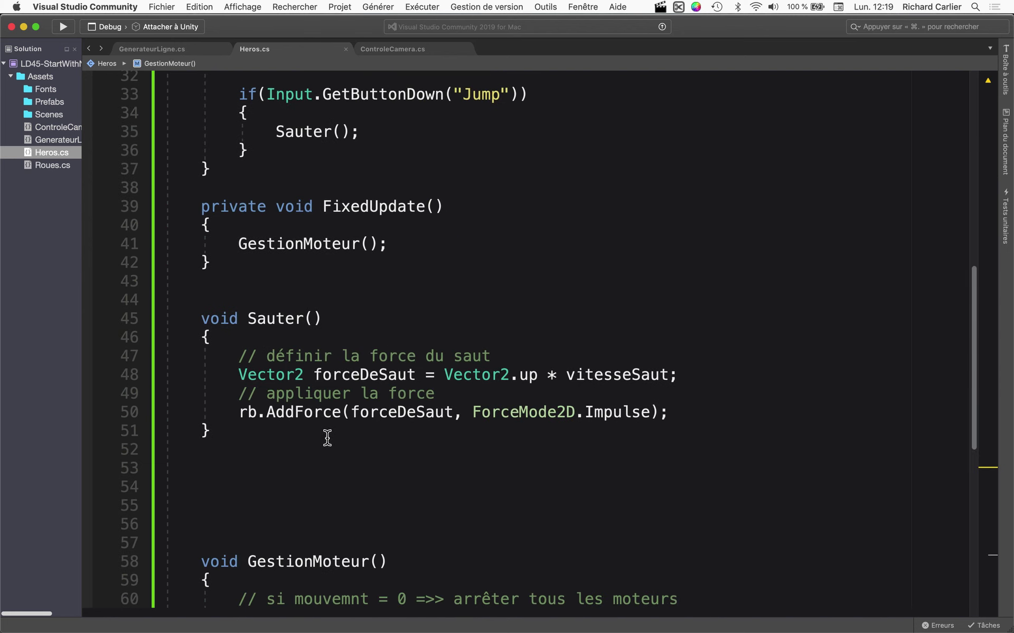
# Step: Finish the 'sur le véhicule' force comment and add a wheel comment line below AddForce
pyautogui.click(440, 400)
pyautogui.write('sur le v')
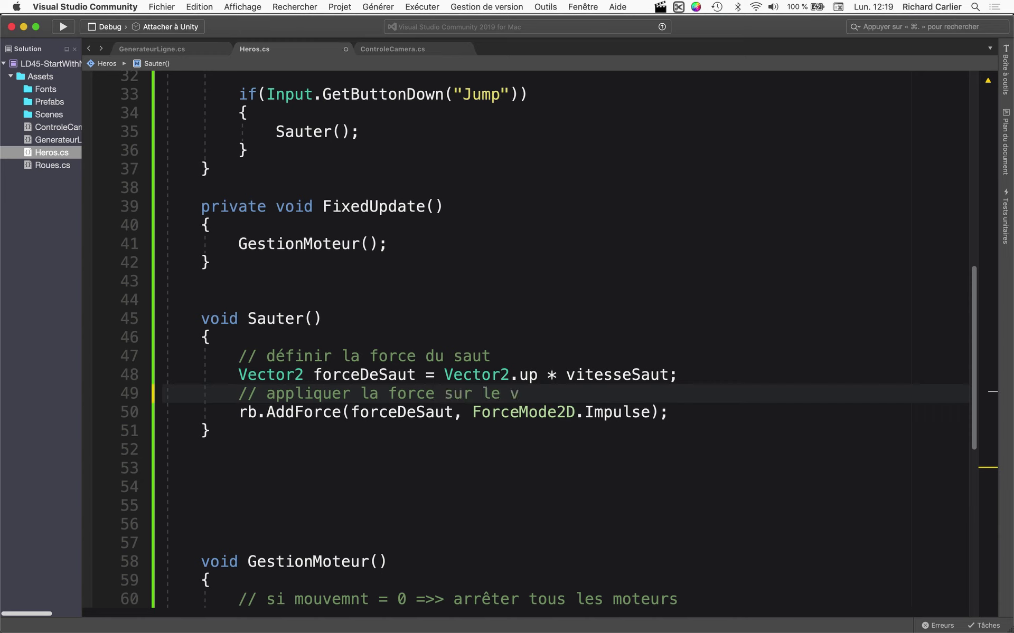
pyautogui.write('e')
pyautogui.press('Down')
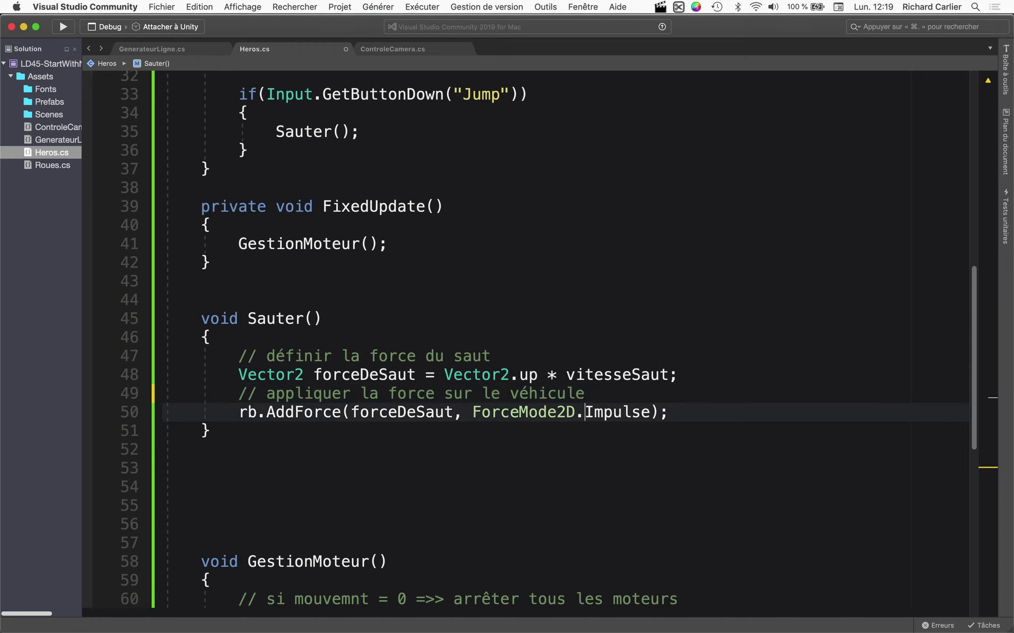
pyautogui.press('End')
pyautogui.press('Return')
pyautogui.press('Return')
pyautogui.press('Return')
pyautogui.press('Up')
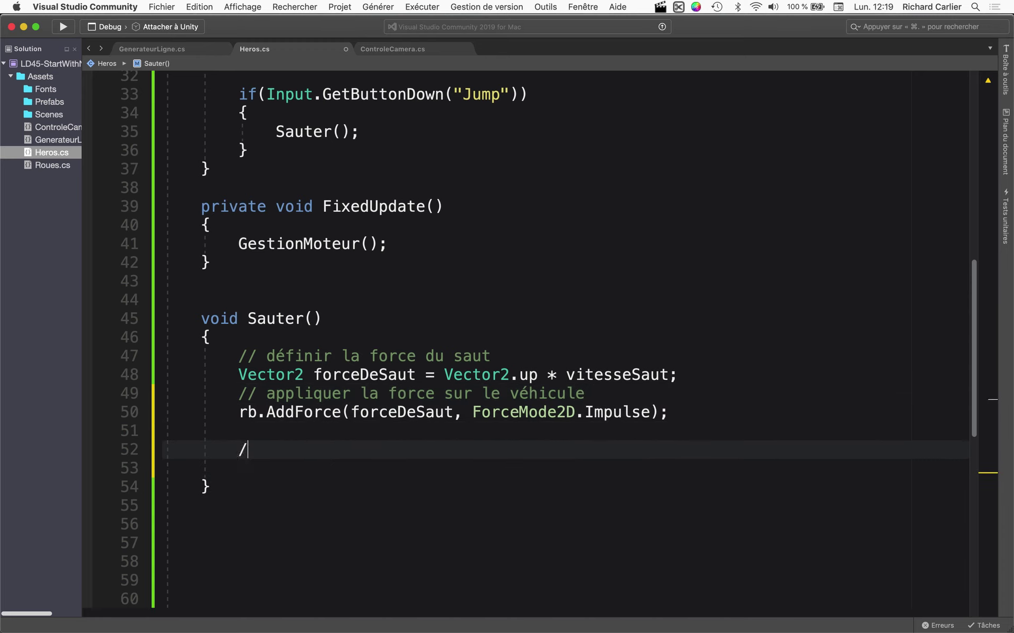
pyautogui.write('/ appliquer la force')
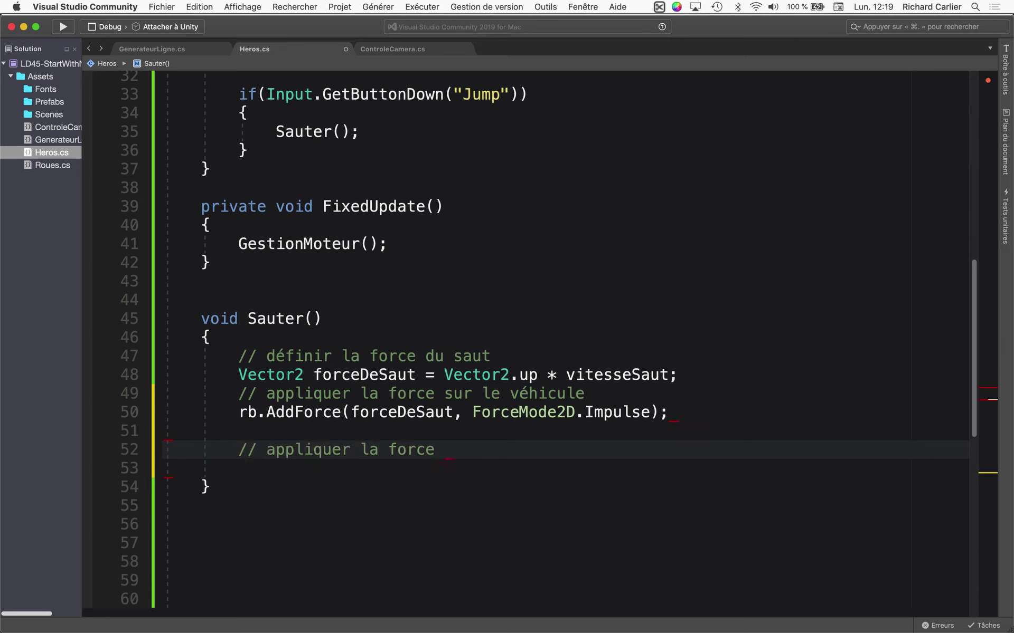
pyautogui.write('oue')
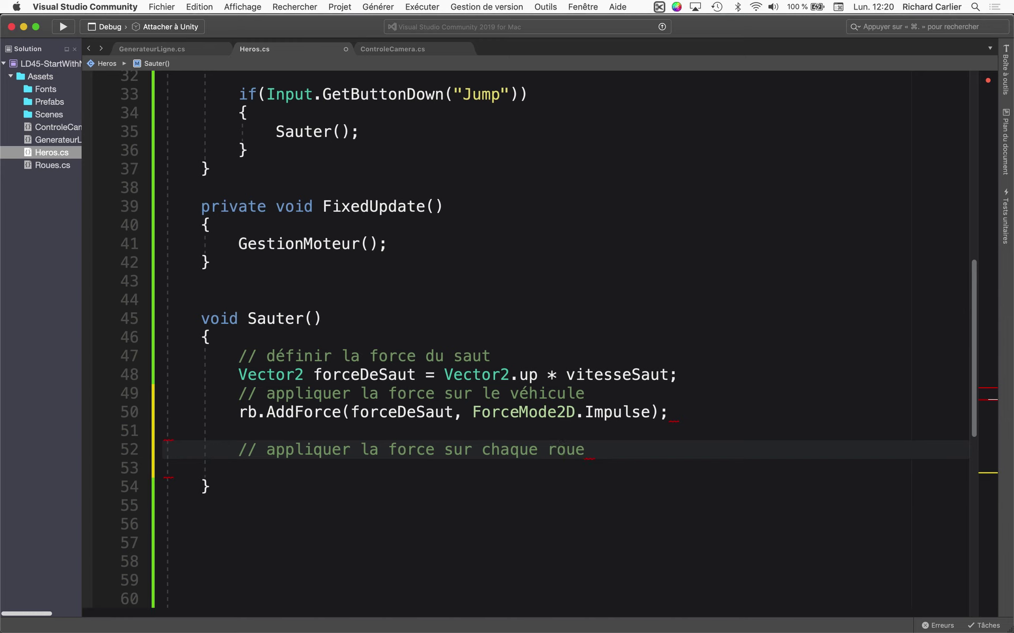
pyautogui.press('Return')
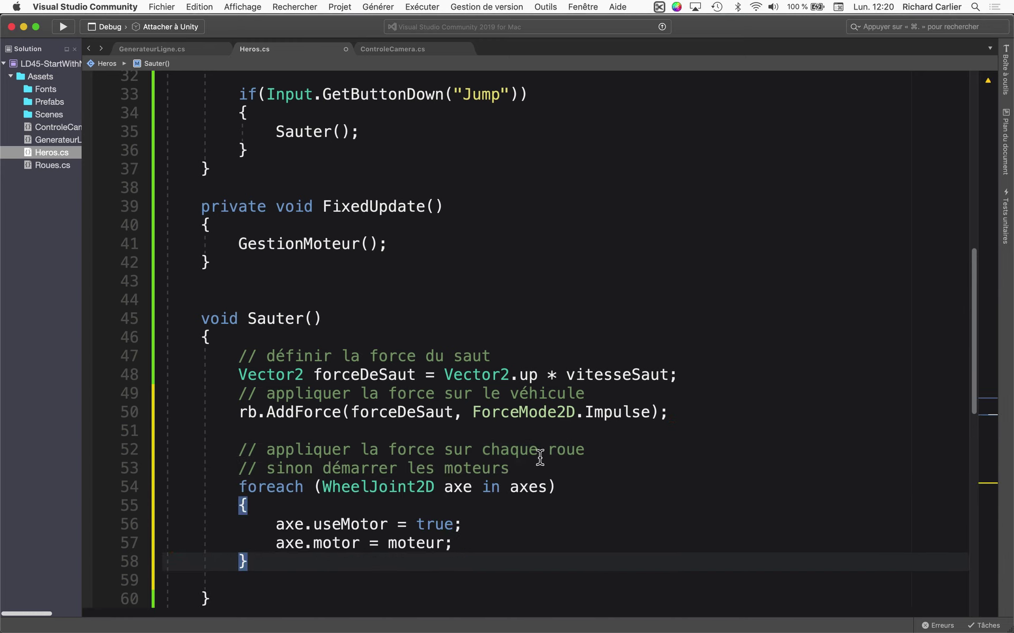
# Step: Review the Sauter() code and highlight the WheelJoint2D uses around the pasted loop
pyautogui.scroll(5, 378, 373)
pyautogui.scroll(10, 378, 373)
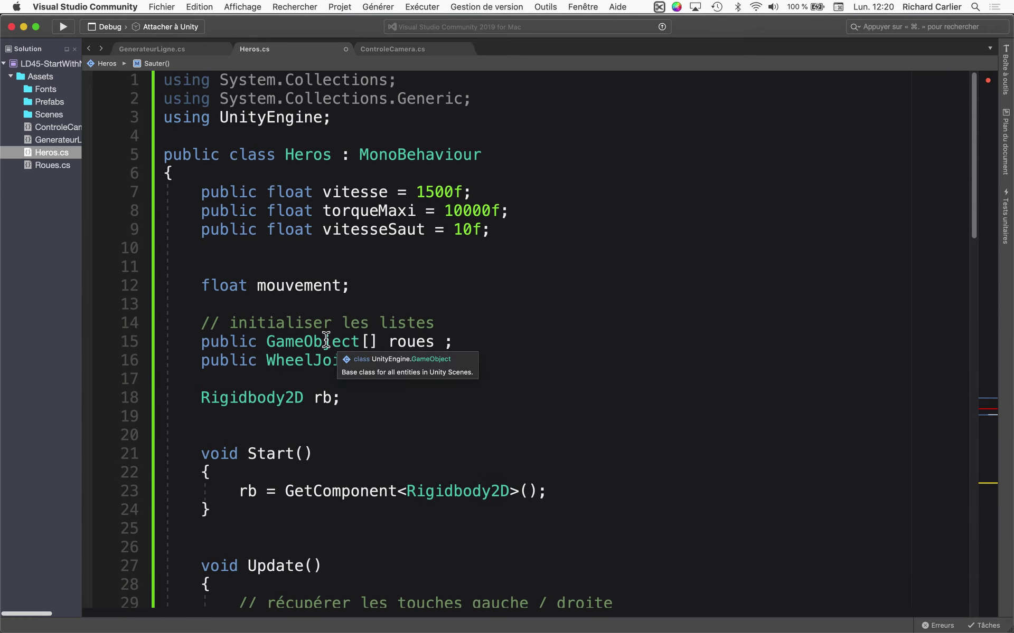
pyautogui.moveTo(267, 341); pyautogui.dragTo(378, 341)
pyautogui.scroll(-9, 469, 378)
pyautogui.scroll(-6, 467, 379)
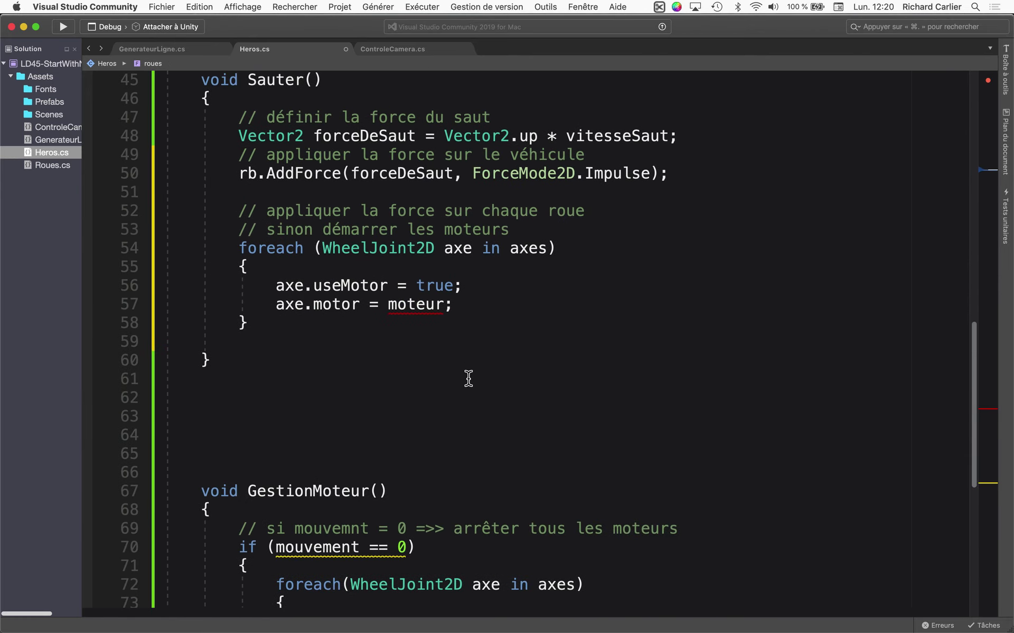
pyautogui.scroll(-7, 465, 379)
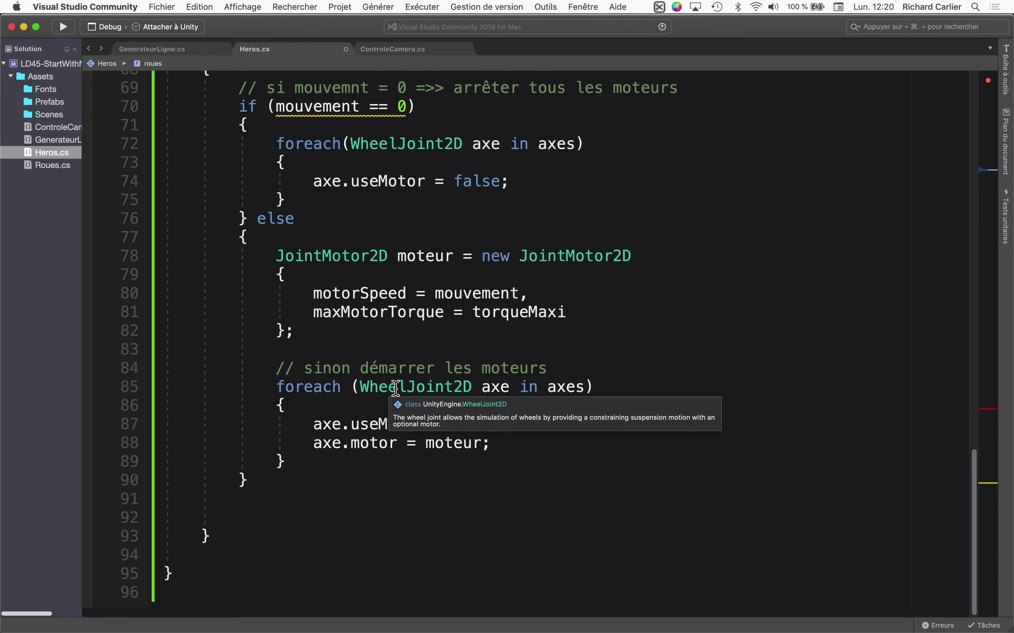
pyautogui.click(400, 388)
pyautogui.scroll(-8, 414, 389)
pyautogui.scroll(4, 416, 388)
pyautogui.scroll(7, 416, 388)
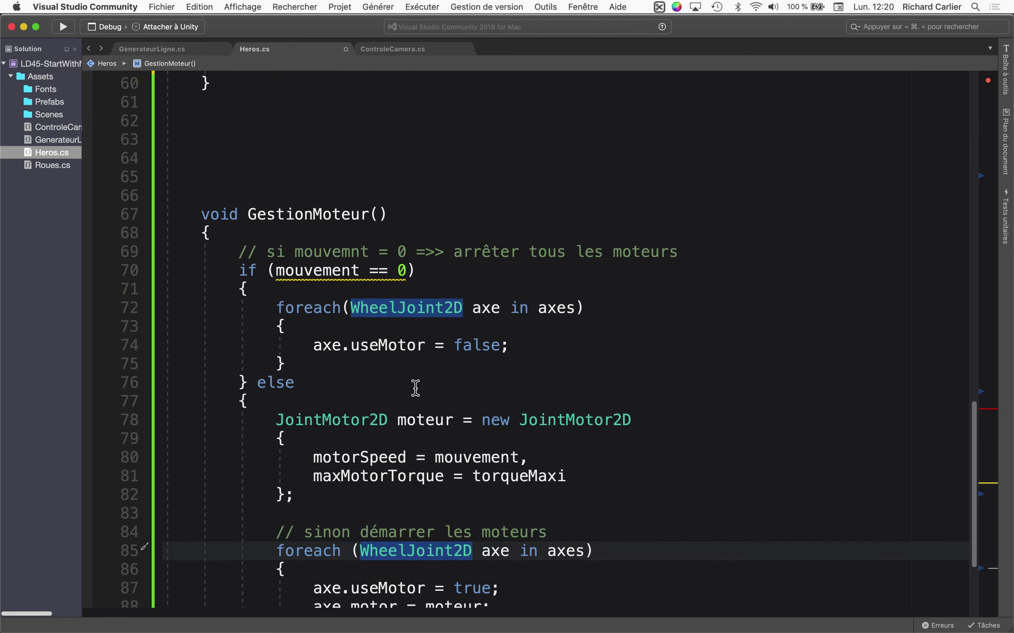
pyautogui.scroll(2, 416, 388)
pyautogui.scroll(2, 415, 388)
pyautogui.scroll(3, 416, 388)
pyautogui.scroll(1, 416, 388)
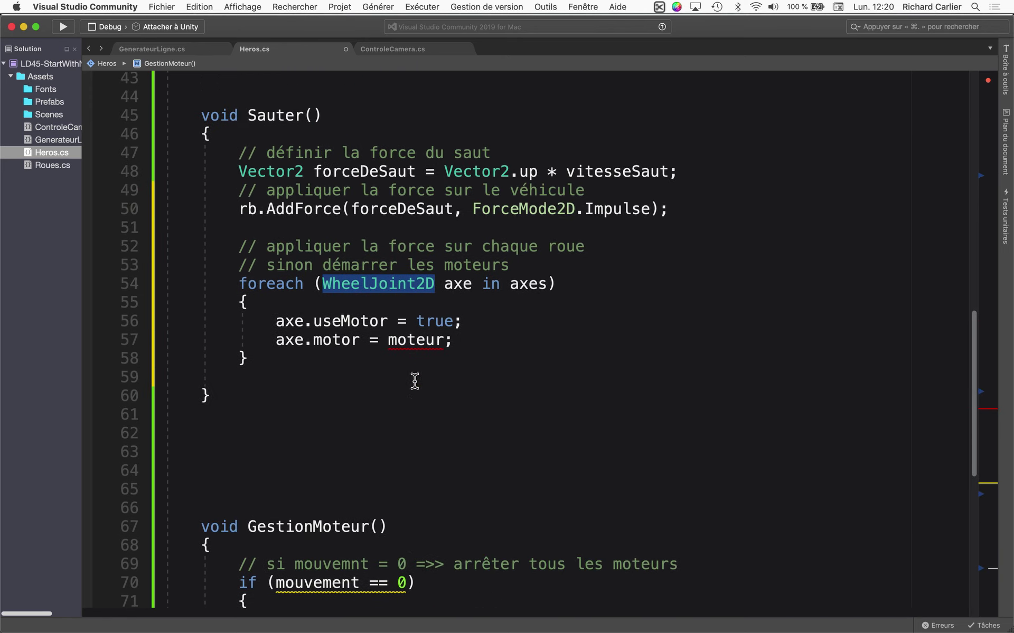
# Step: Turn the pasted loop into 'foreach GameObject roue in roues' and remove its motor lines
pyautogui.doubleClick(385, 285)
pyautogui.write('GameObject')
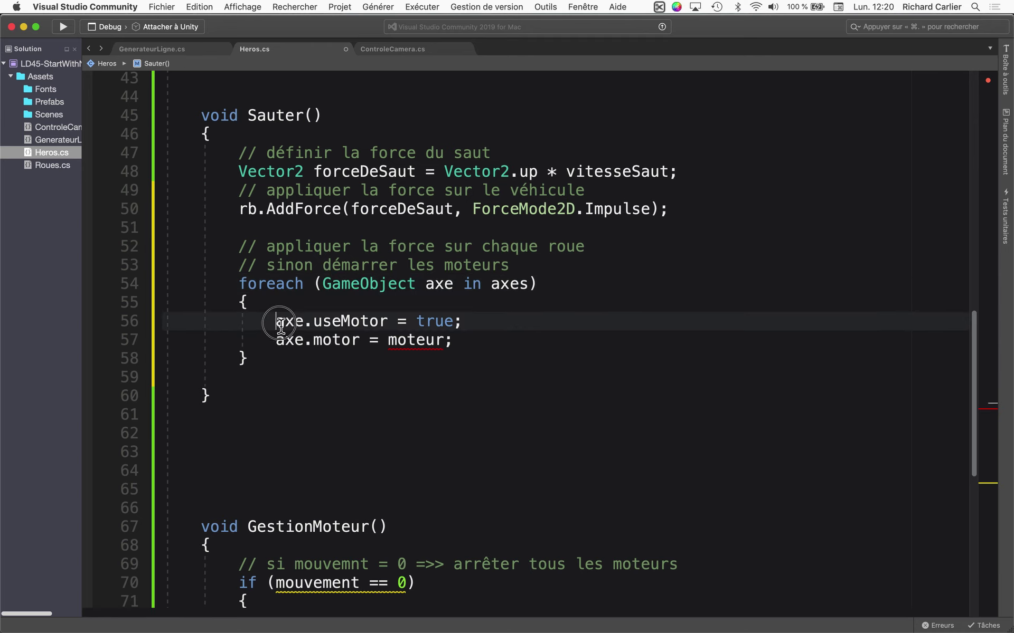
pyautogui.moveTo(277, 322)
pyautogui.mouseDown()
pyautogui.moveTo(558, 368)
pyautogui.moveTo(527, 346)
pyautogui.mouseUp()
pyautogui.press('super+x')
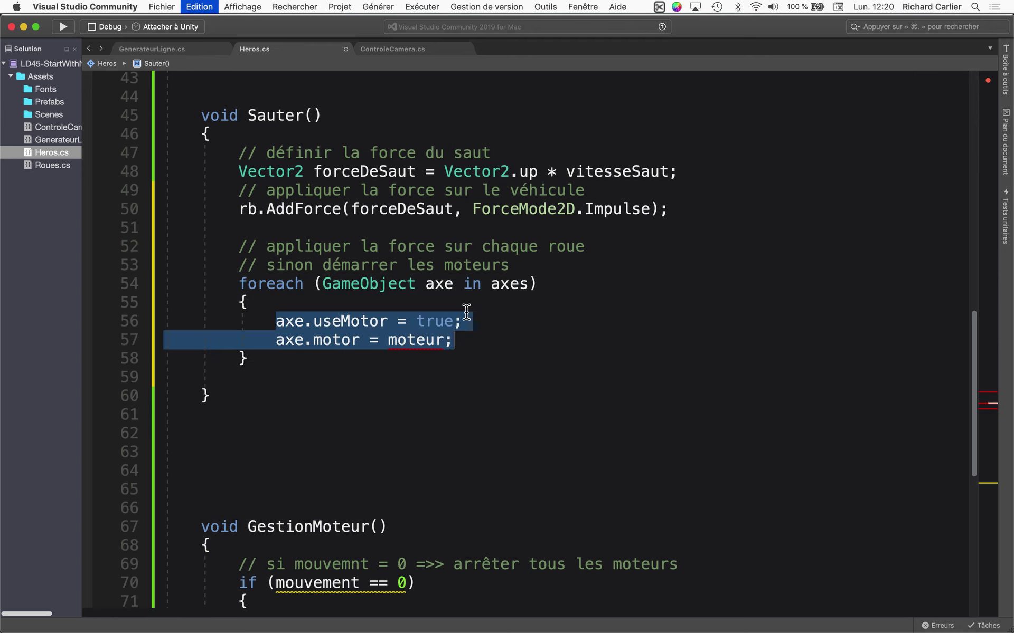
pyautogui.doubleClick(446, 285)
pyautogui.write('ru')
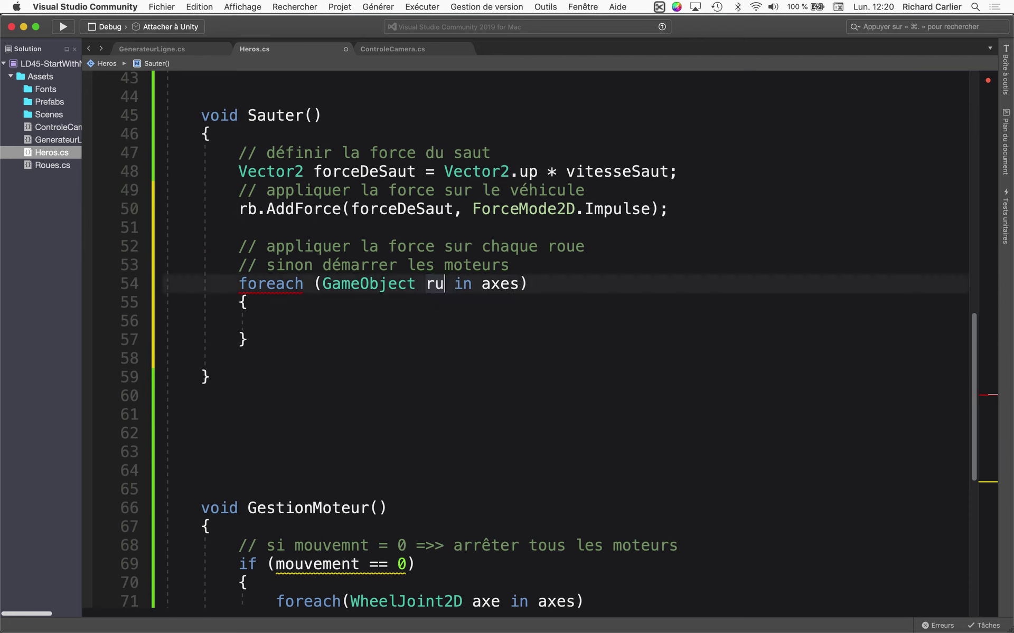
pyautogui.write('e')
pyautogui.press('Left')
pyautogui.press('Left')
pyautogui.write('o')
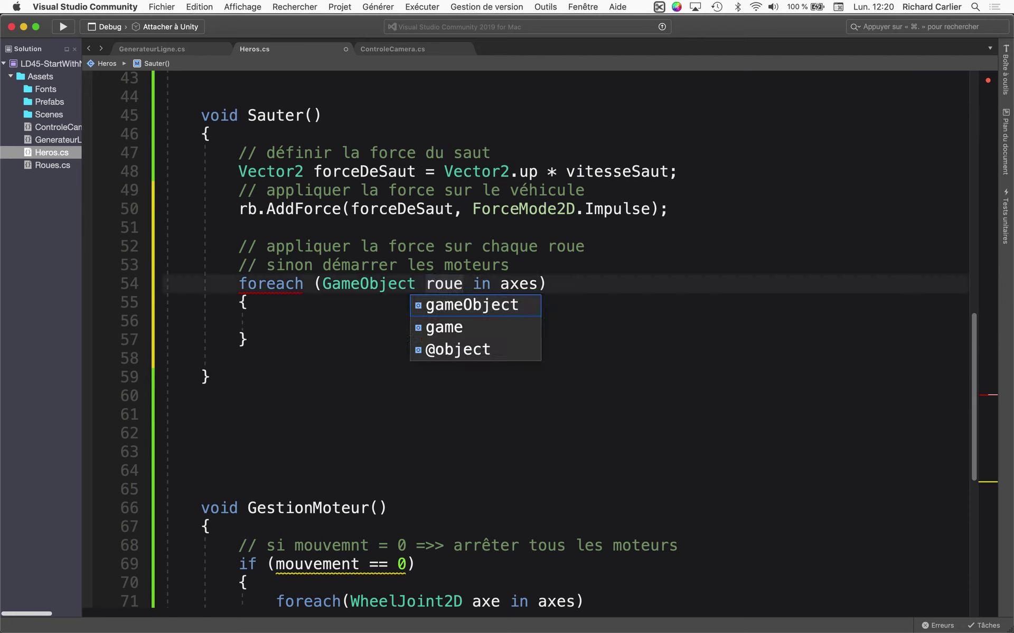
pyautogui.click(538, 285)
pyautogui.write('rou')
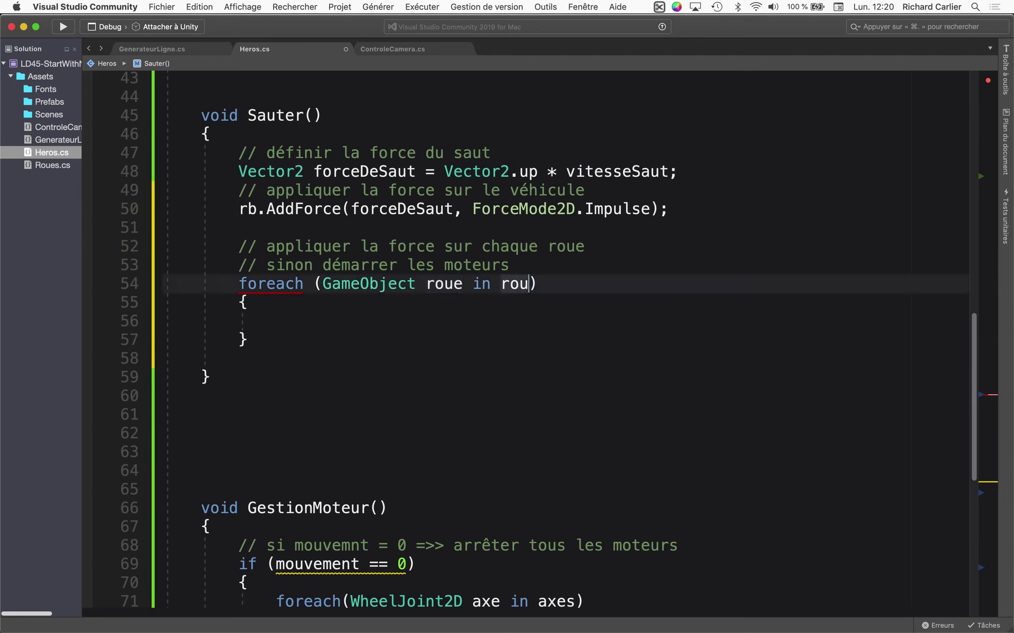
pyautogui.write('es')
# Step: Inside the loop, write roue.GetComponent<Rigidbody2D>().AddForce()
pyautogui.click(428, 314)
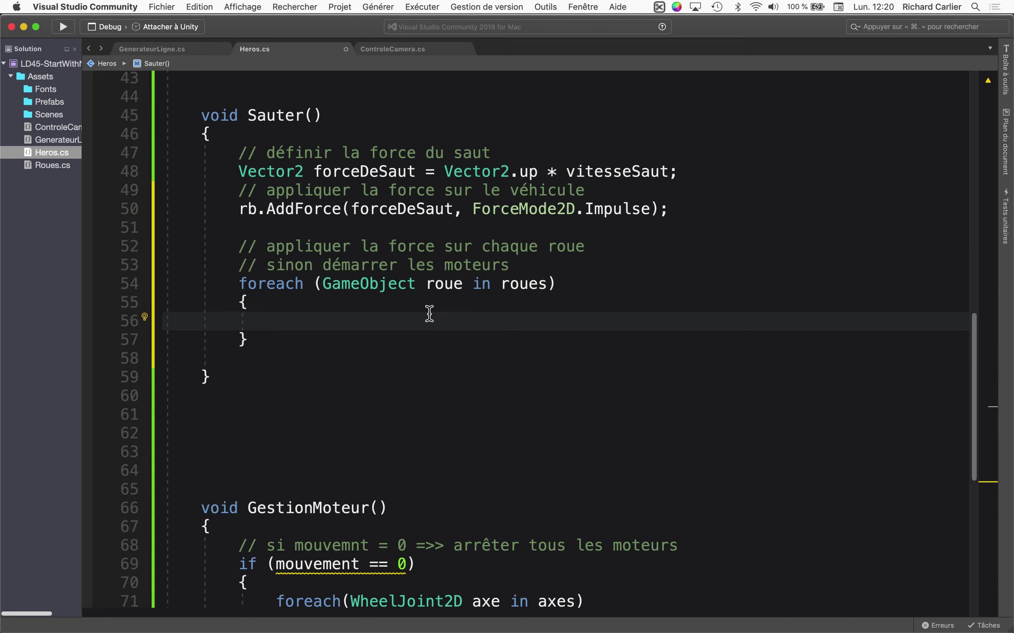
pyautogui.write('roue')
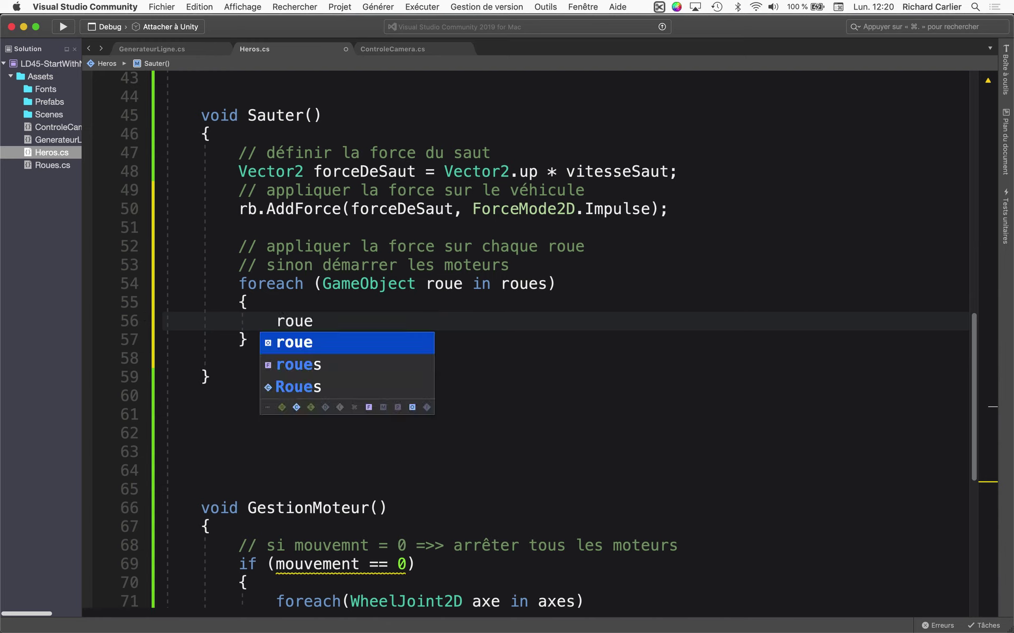
pyautogui.write('.Getc')
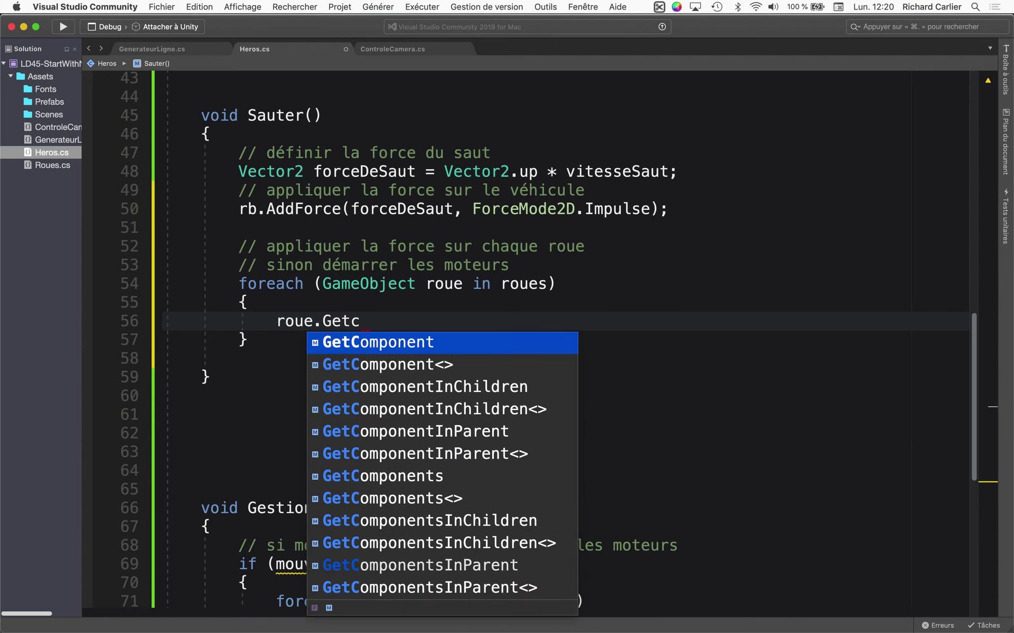
pyautogui.press('Return')
pyautogui.write('<')
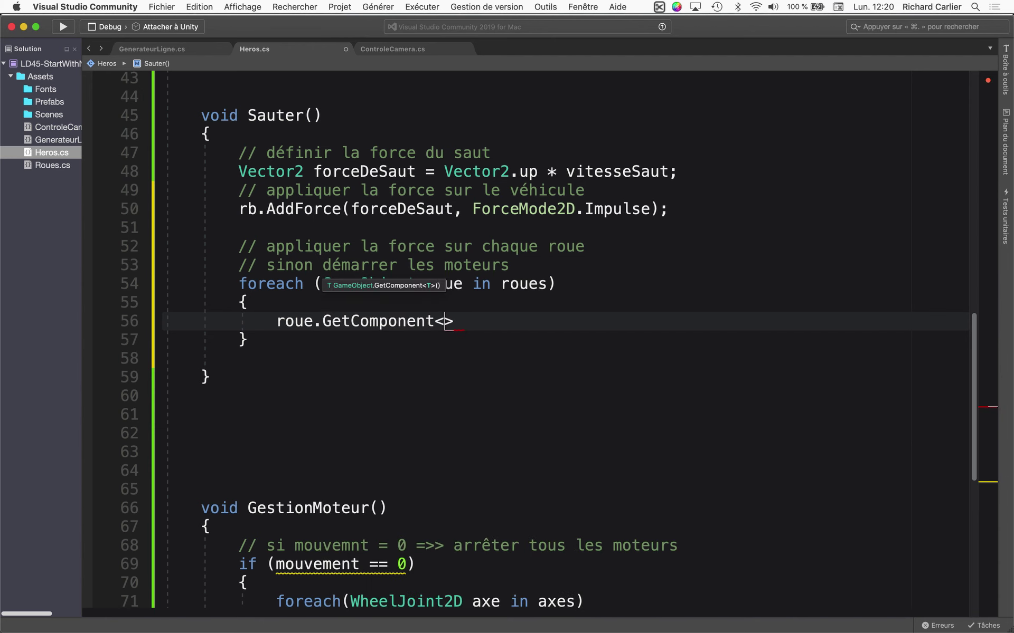
pyautogui.write('Rig')
pyautogui.press('Down')
pyautogui.press('Return')
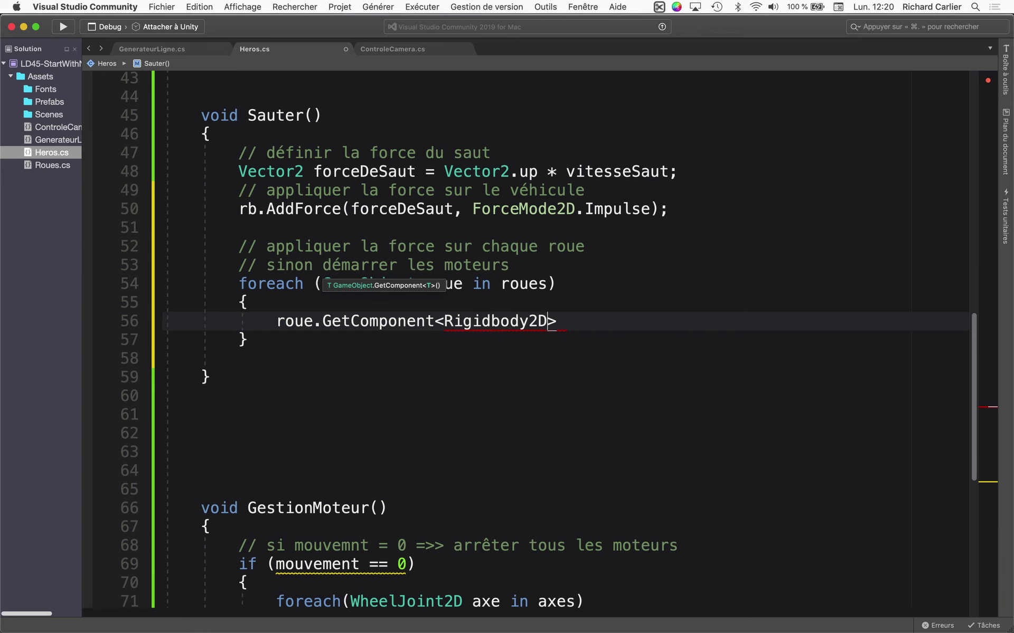
pyautogui.write('().')
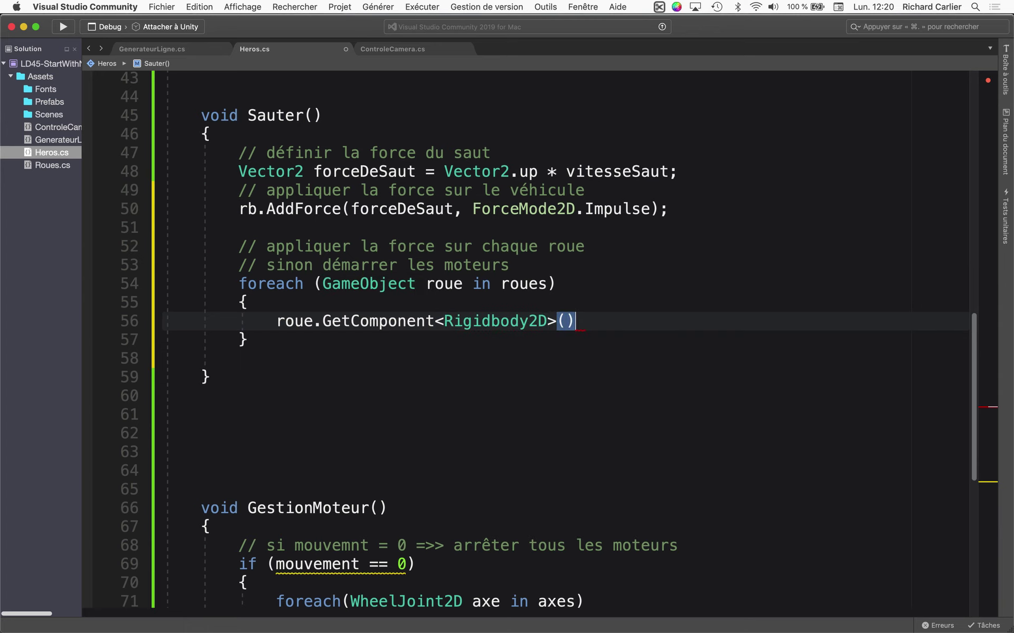
pyautogui.write('ad')
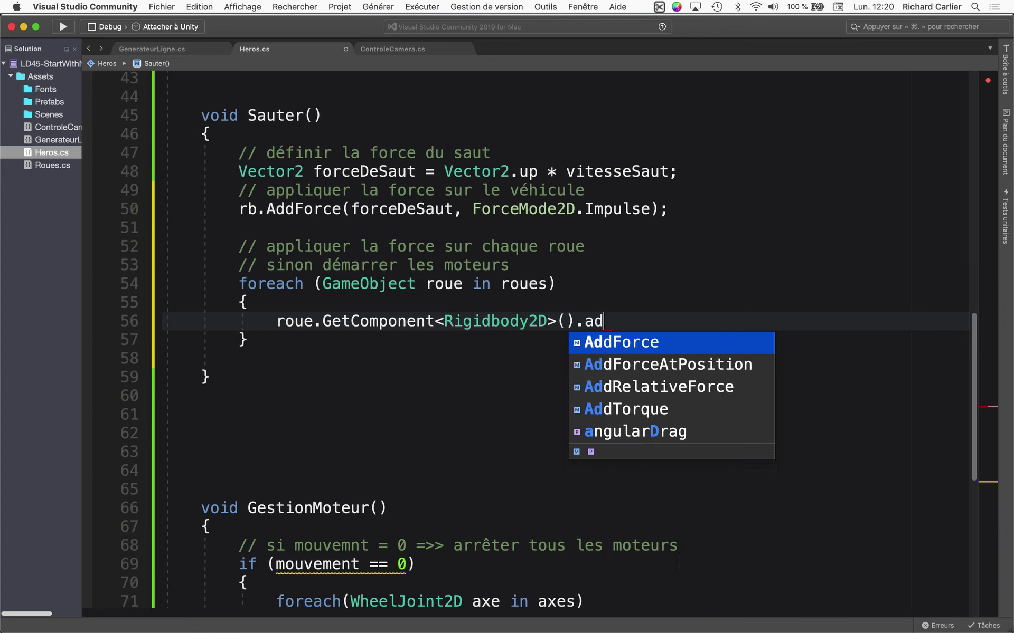
pyautogui.press('Return')
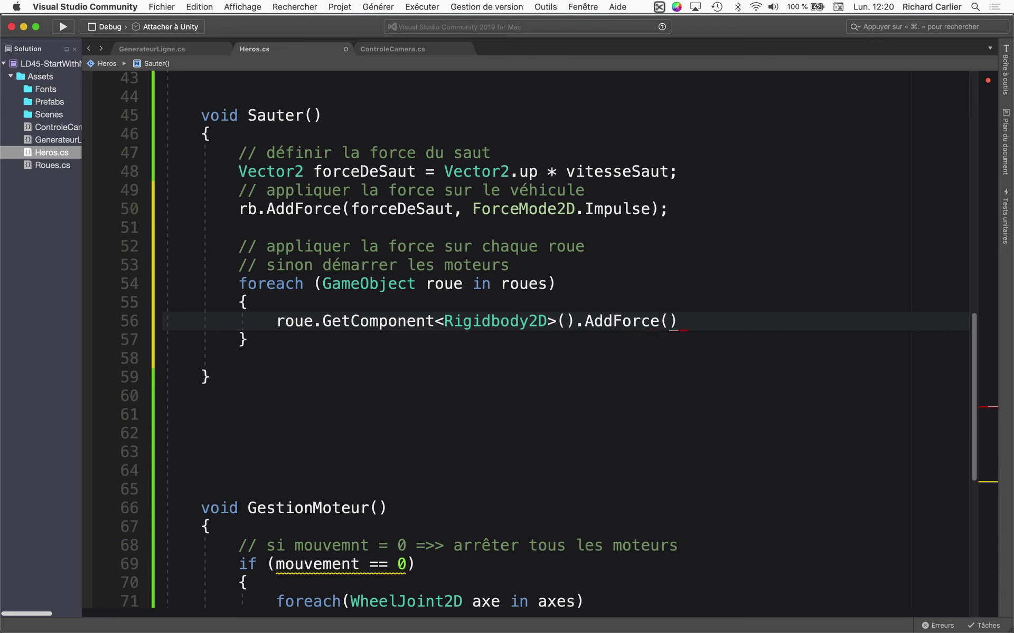
# Step: Pass 'forceDeSaut, ForceMode2D.Impulse' to the wheel's AddForce and verify the roue variable's type
pyautogui.moveTo(350, 209); pyautogui.dragTo(678, 209)
pyautogui.click(701, 322)
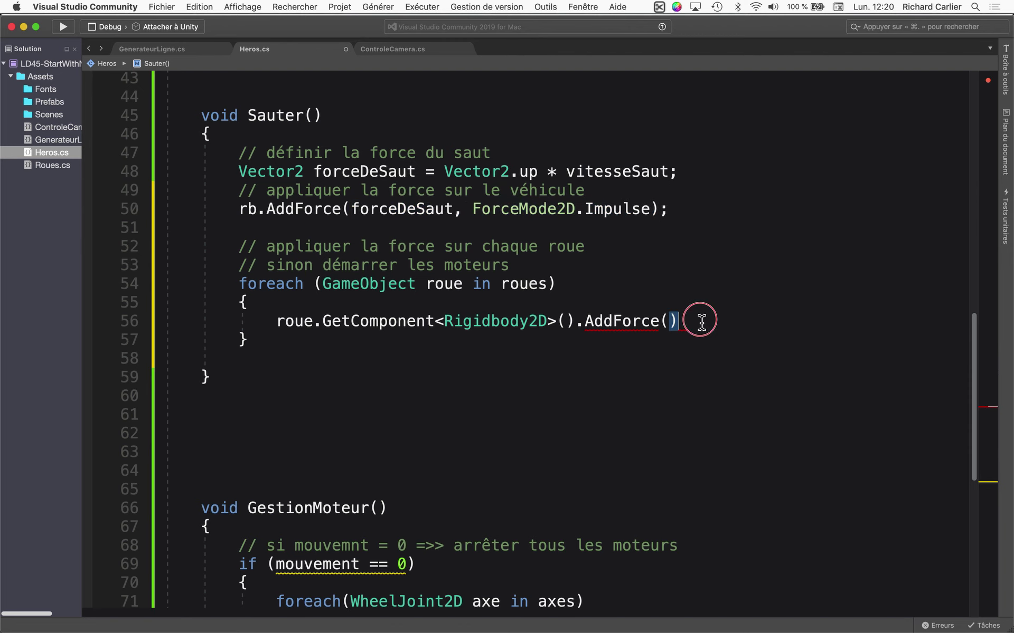
pyautogui.press('super+v')
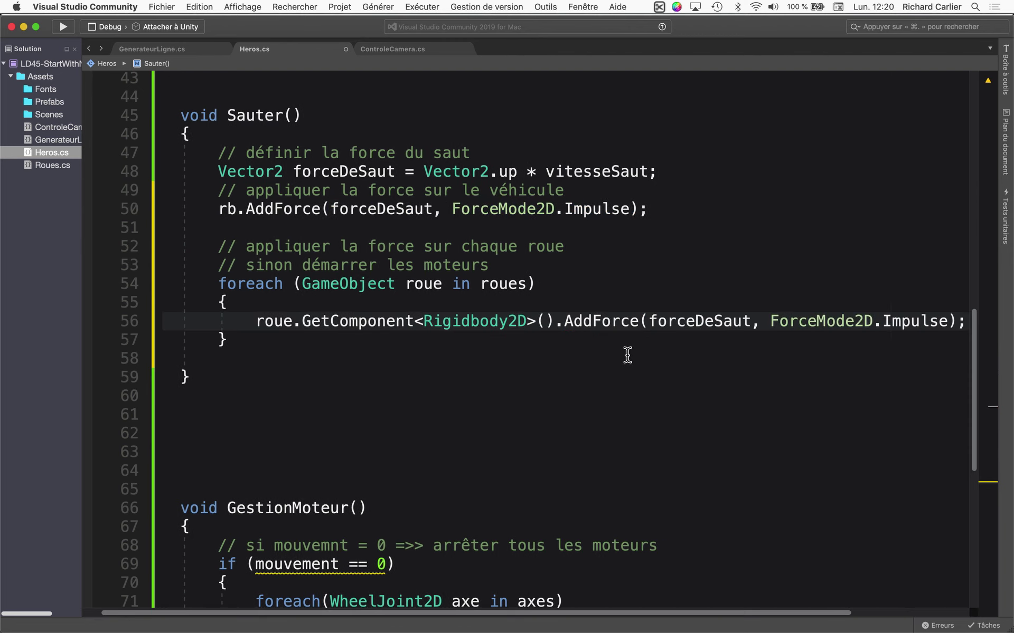
pyautogui.press('super+minus')
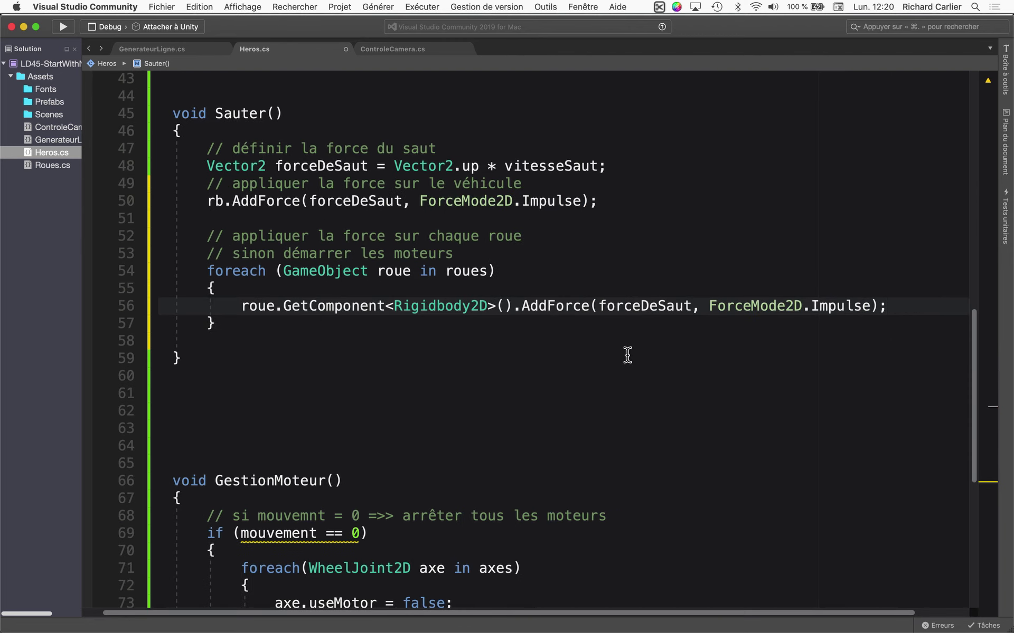
pyautogui.click(573, 377)
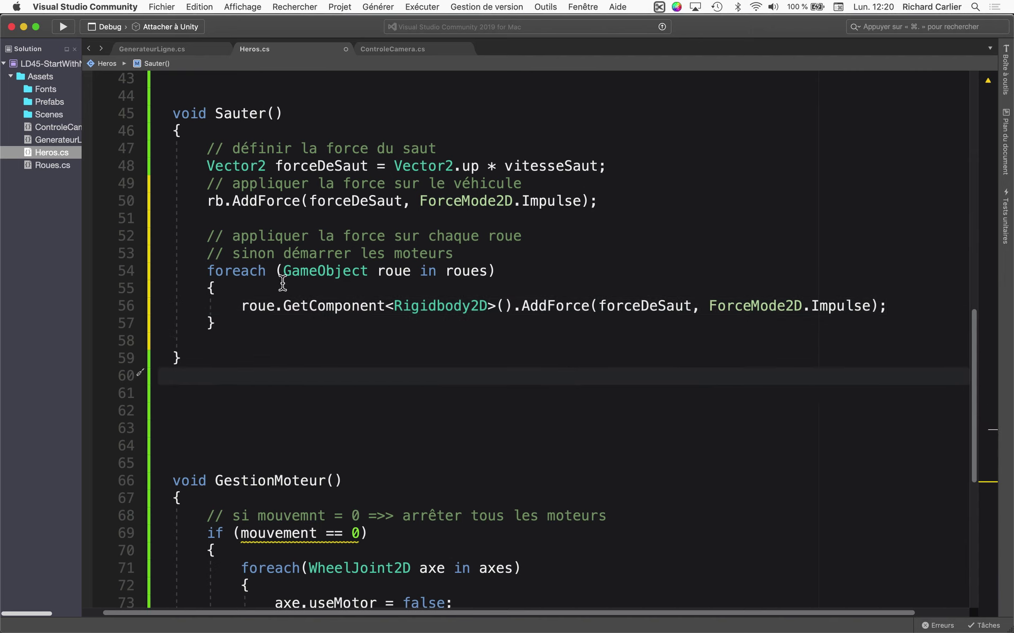
pyautogui.click(401, 272)
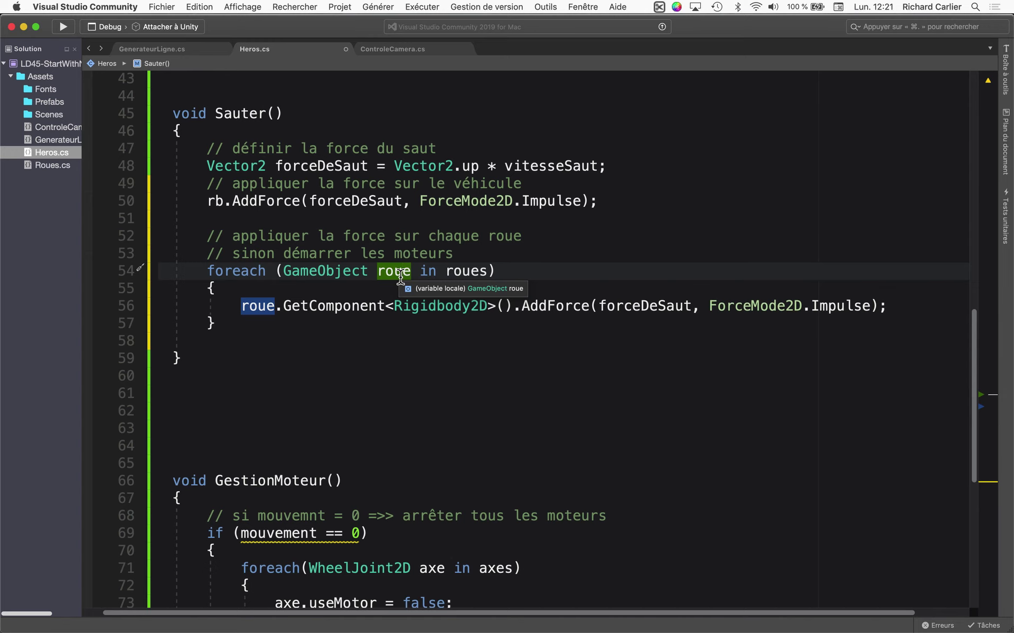
# Step: Play-test the wheel-impulse jump, zoom out to find the flung vehicle, then stop the game
pyautogui.press('super+Tab')
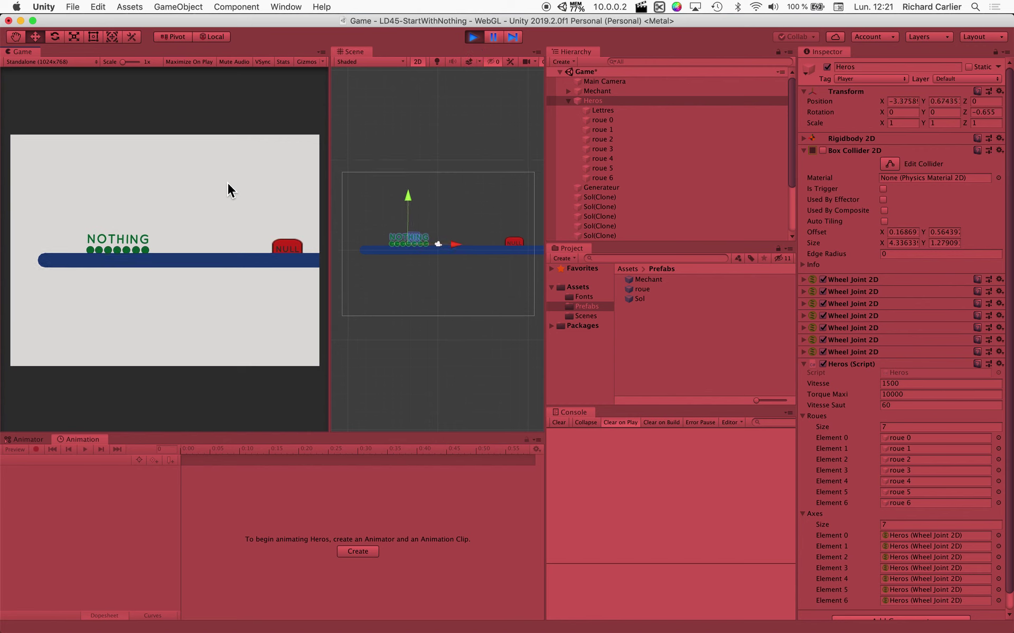
pyautogui.press('space')
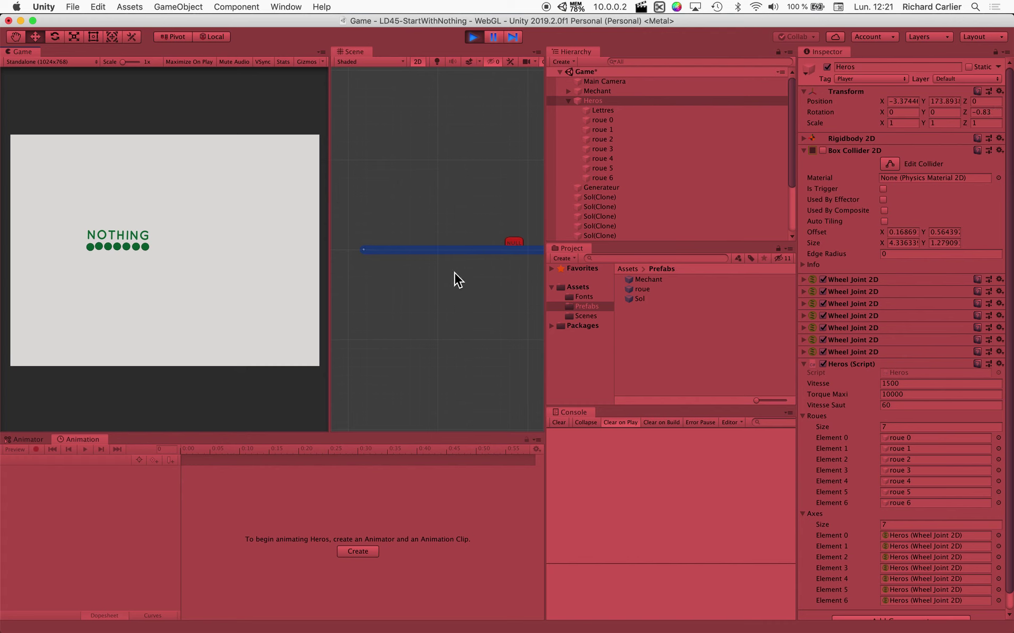
pyautogui.scroll(-3, 457, 280)
pyautogui.scroll(-2, 460, 285)
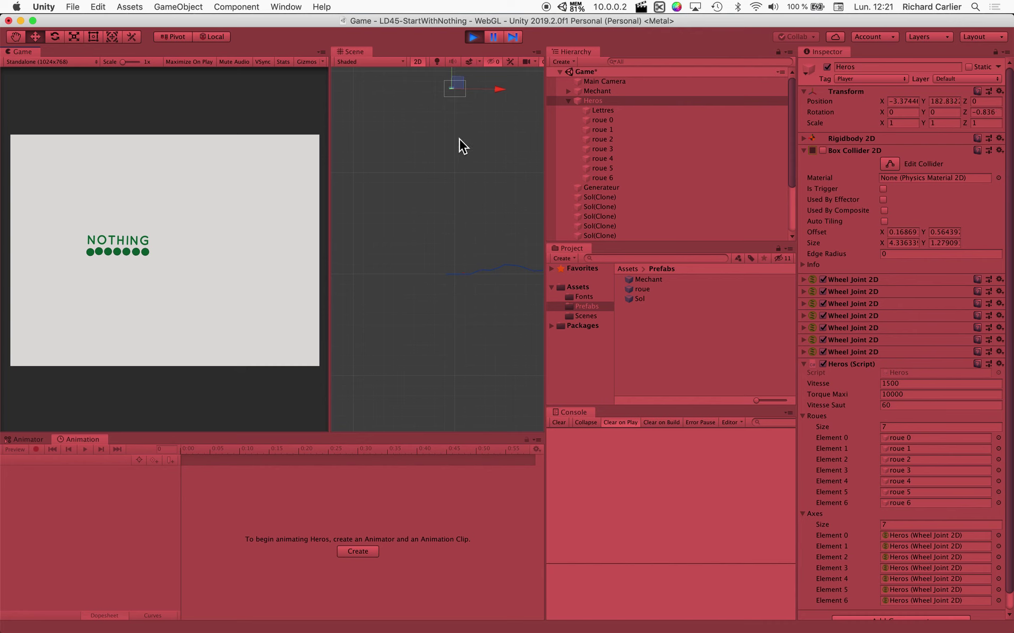
pyautogui.click(474, 36)
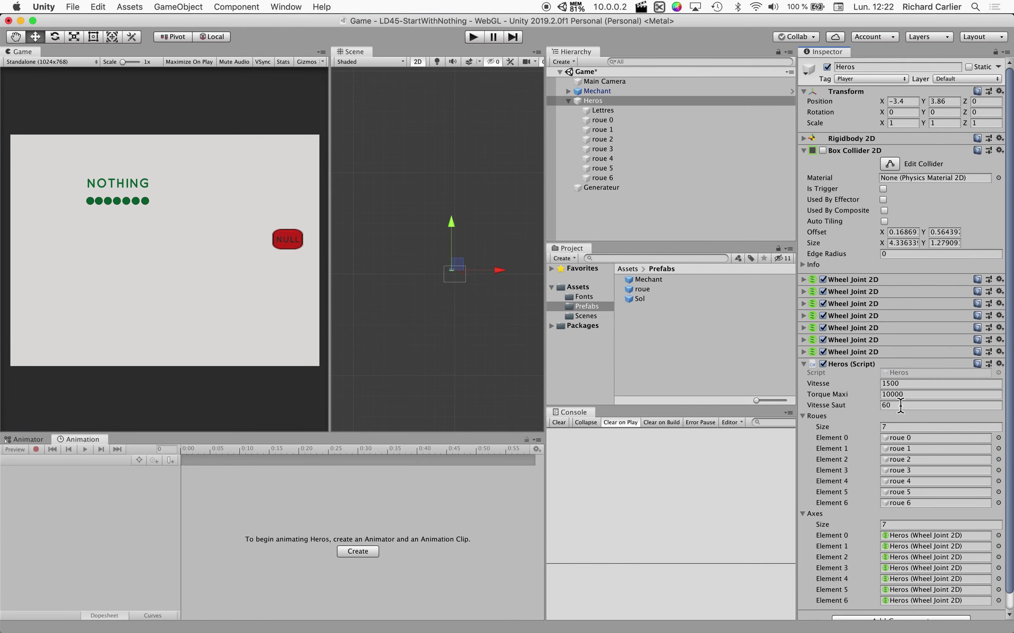
# Step: Set Vitesse Saut to 10, start the game and jump twice in place
pyautogui.click(896, 406)
pyautogui.write('10')
pyautogui.click(470, 40)
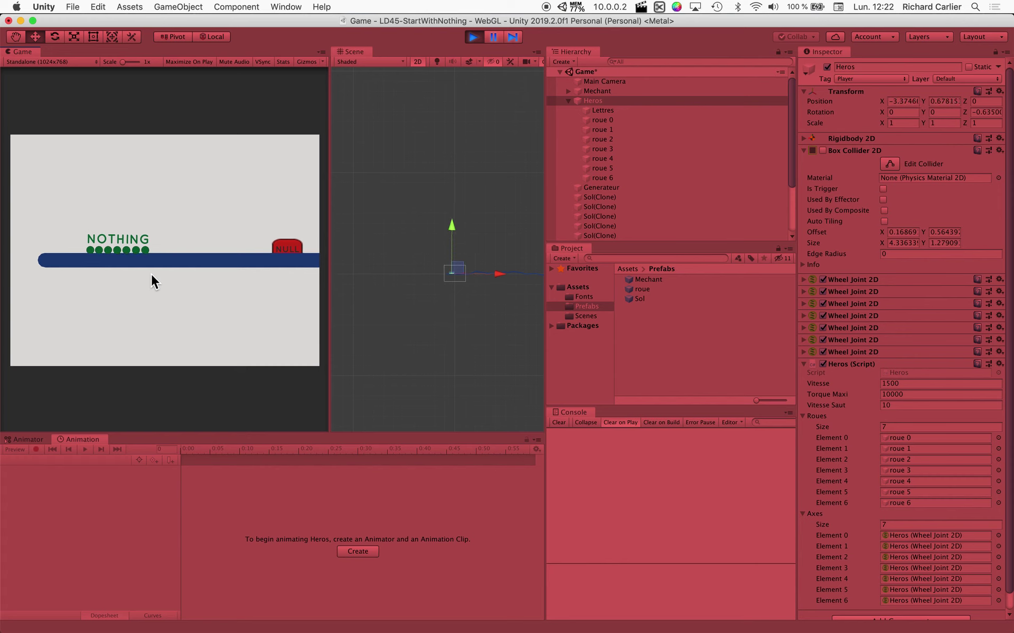
pyautogui.press('space')
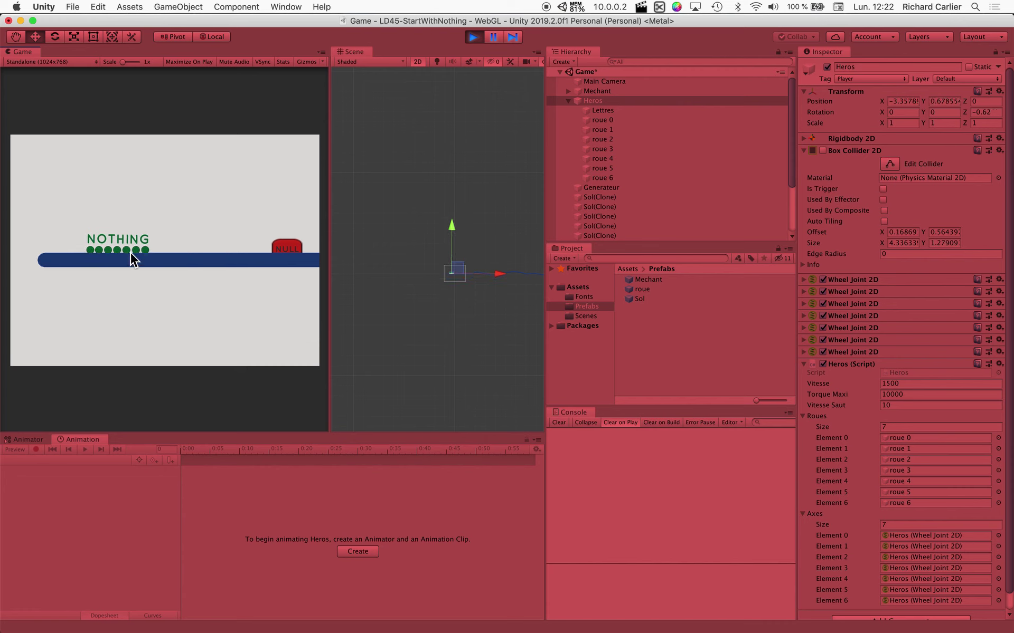
pyautogui.press('space')
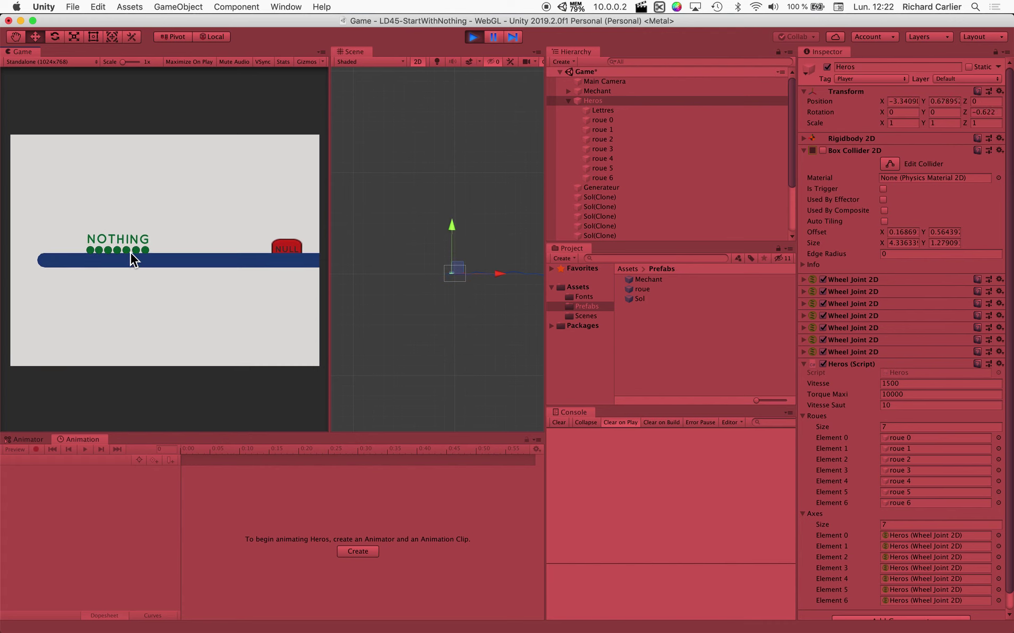
# Step: Drive right up the sloped ground, jumping along the way and off the crest
pyautogui.press('Right')
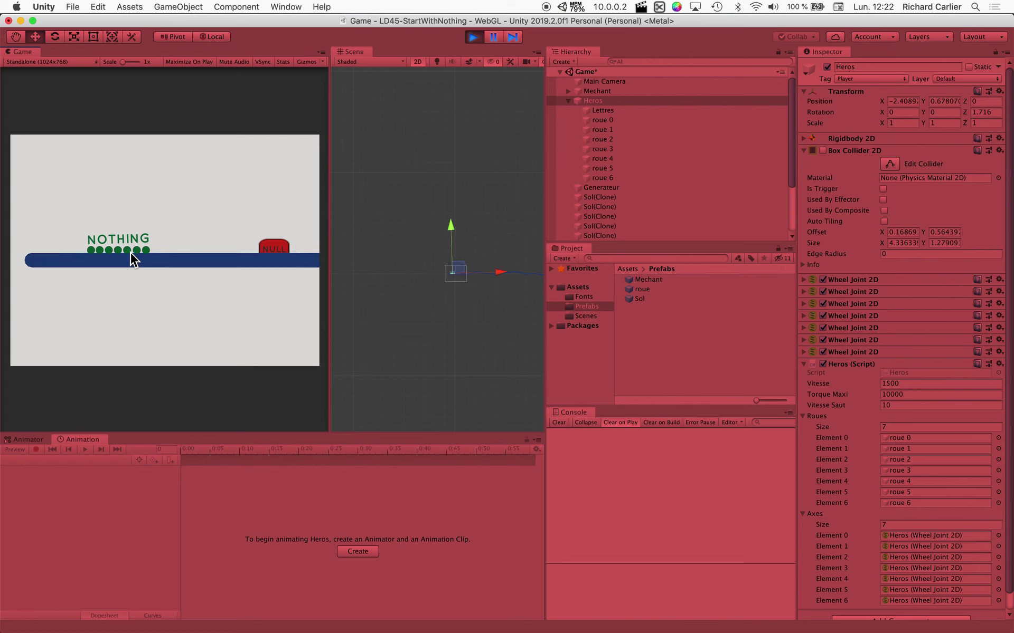
pyautogui.press('Right')
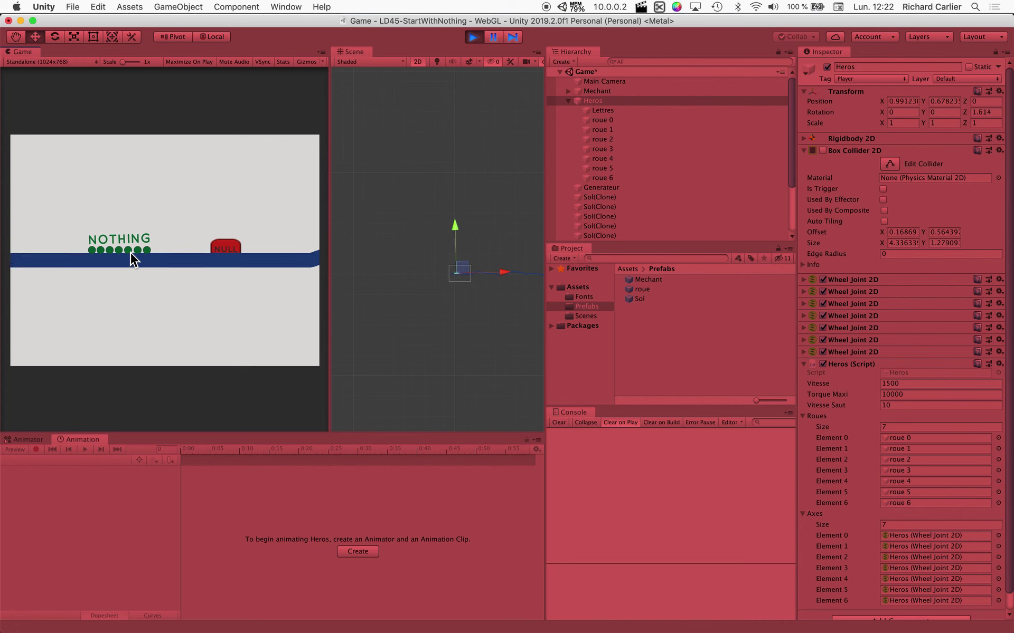
pyautogui.press('space')
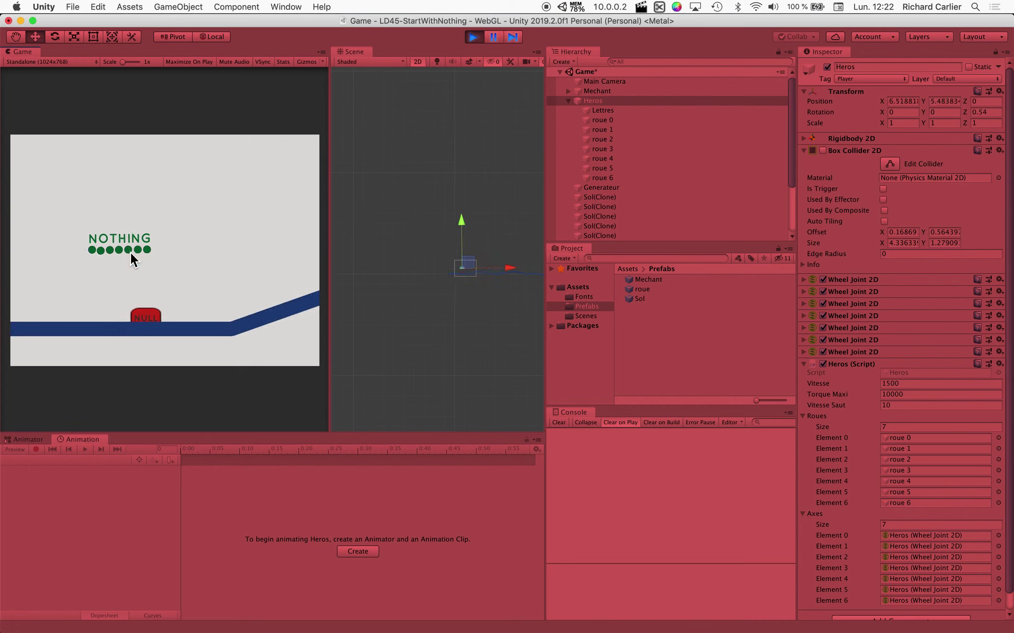
pyautogui.press('Right')
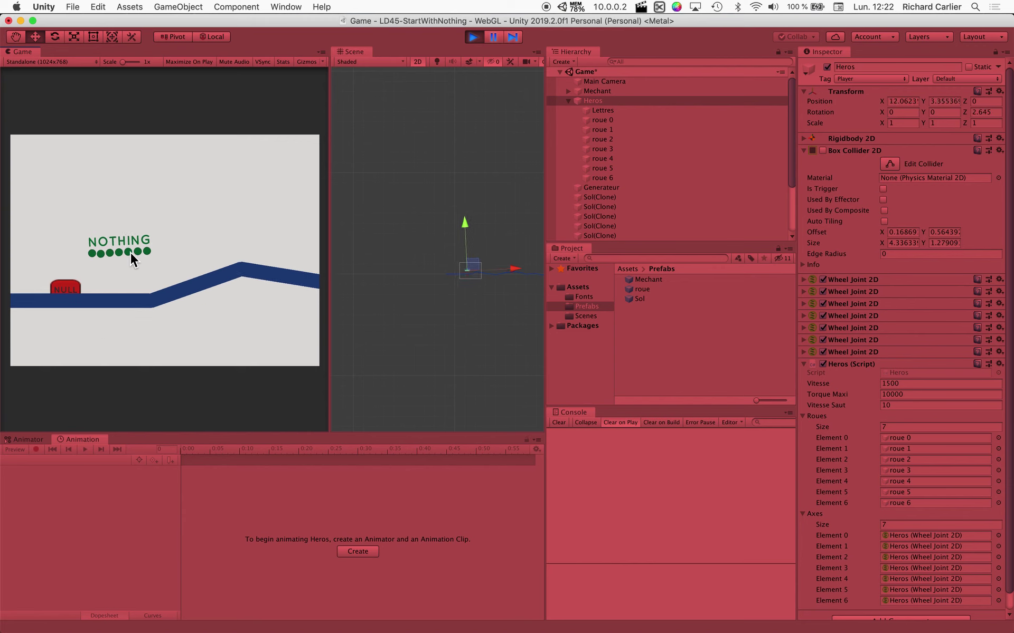
pyautogui.press('Right')
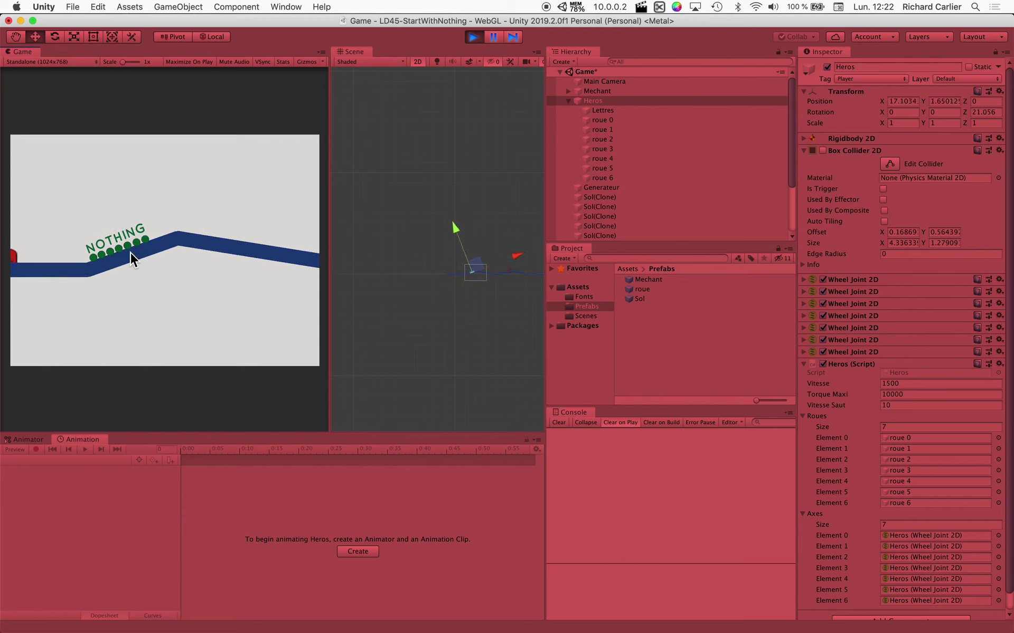
pyautogui.press('space')
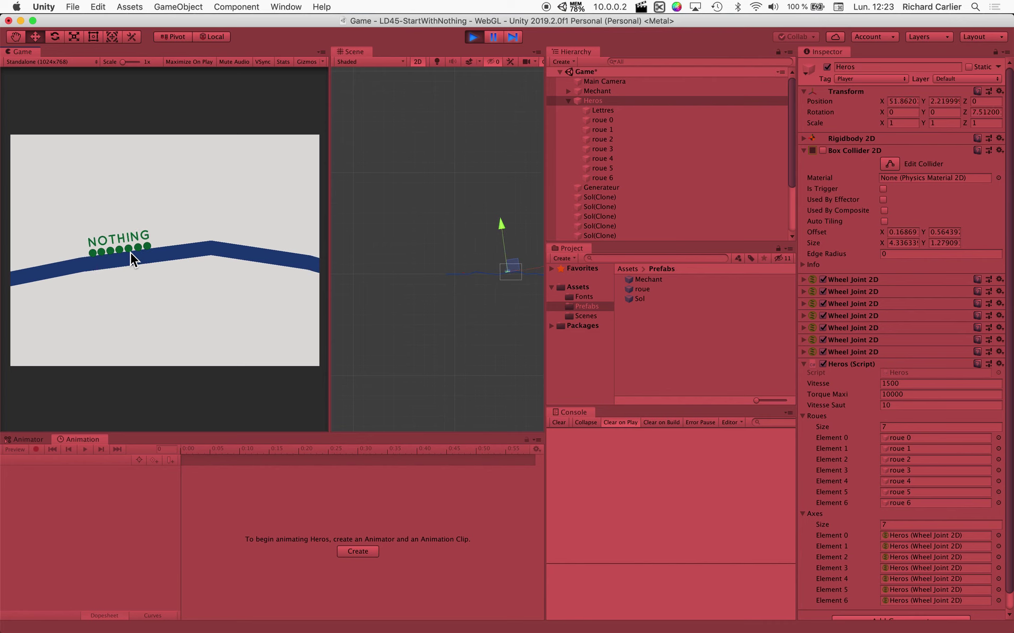
pyautogui.press('space')
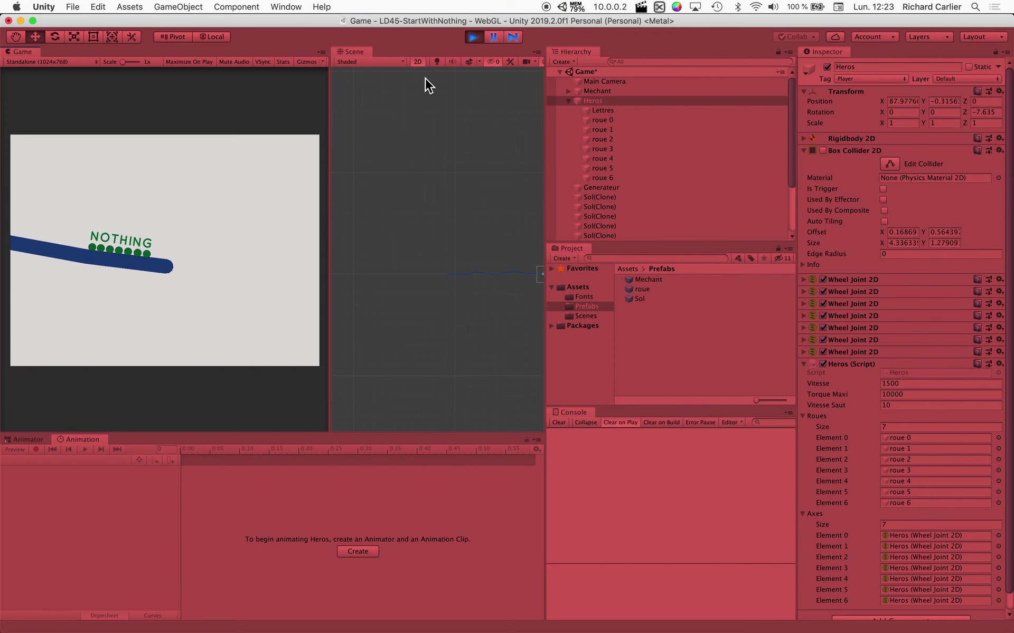
# Step: Stop the game, select roue 6 and frame it close up in the Scene view
pyautogui.click(471, 36)
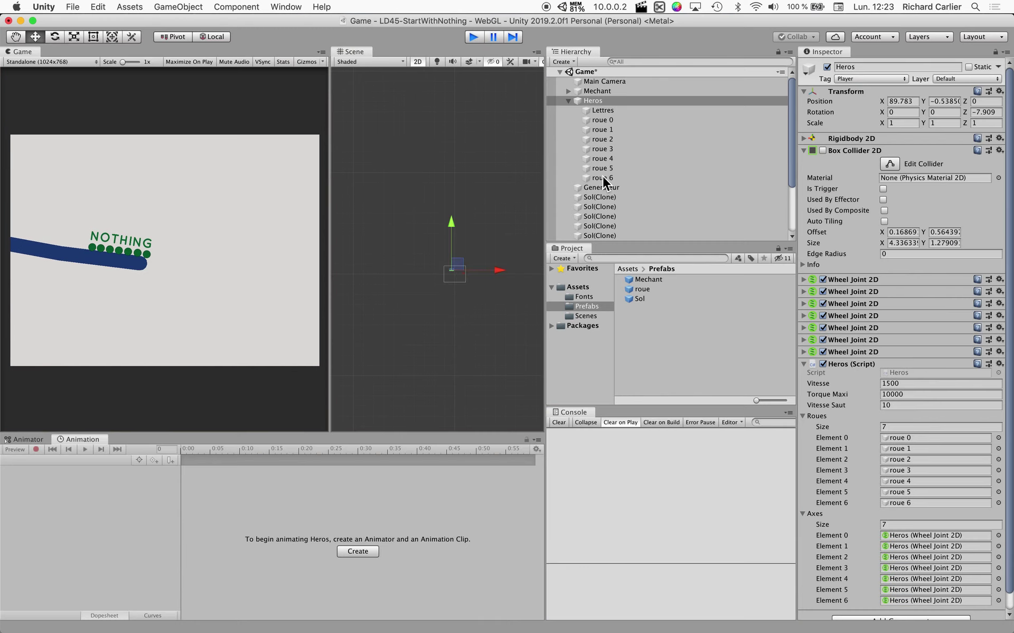
pyautogui.click(601, 177)
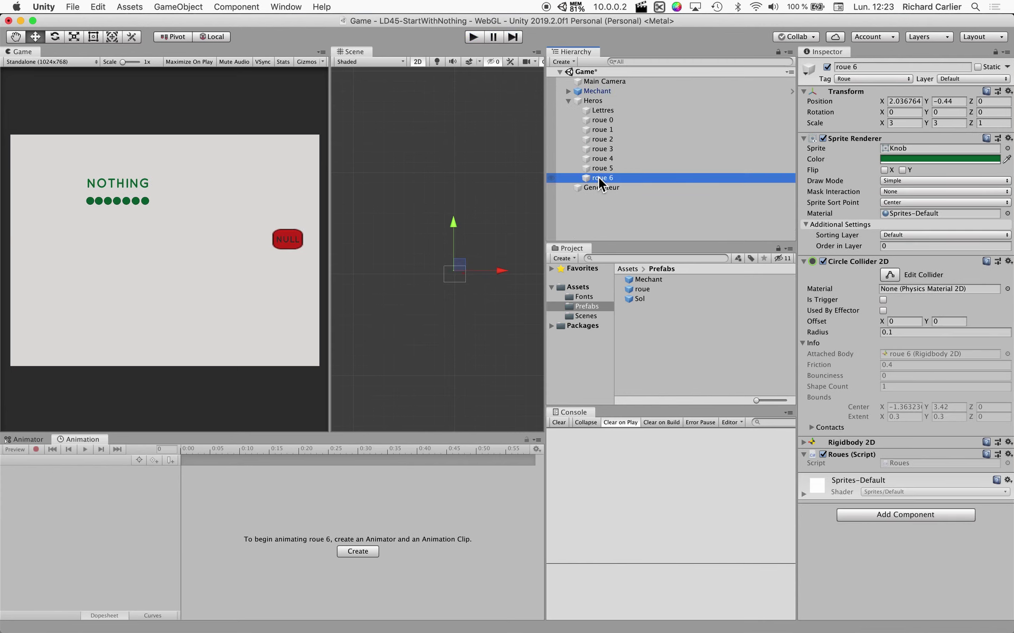
pyautogui.doubleClick(598, 177)
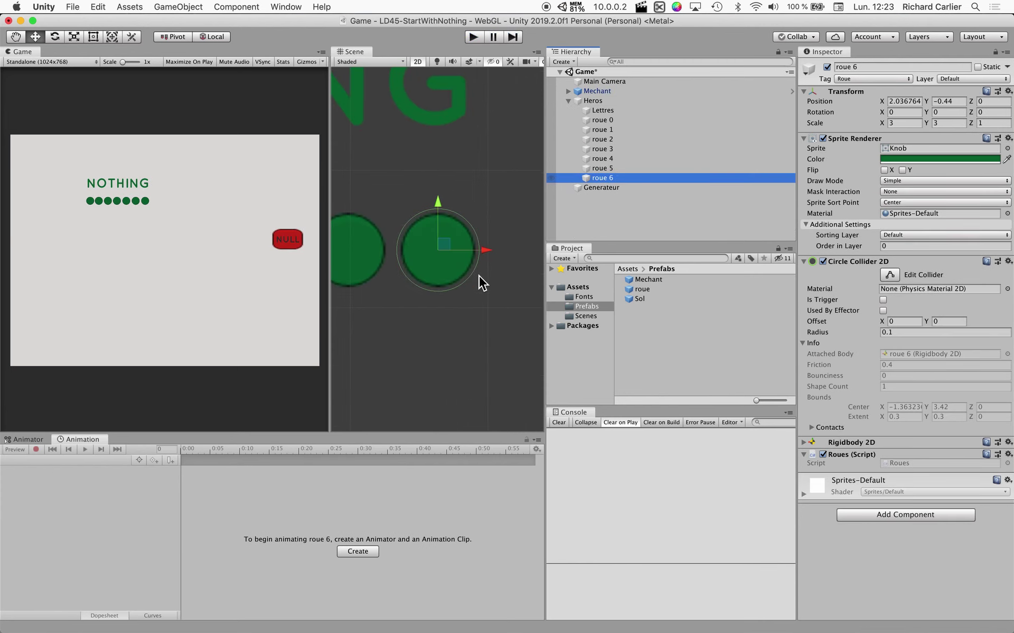
pyautogui.scroll(1, 480, 277)
pyautogui.scroll(2, 453, 280)
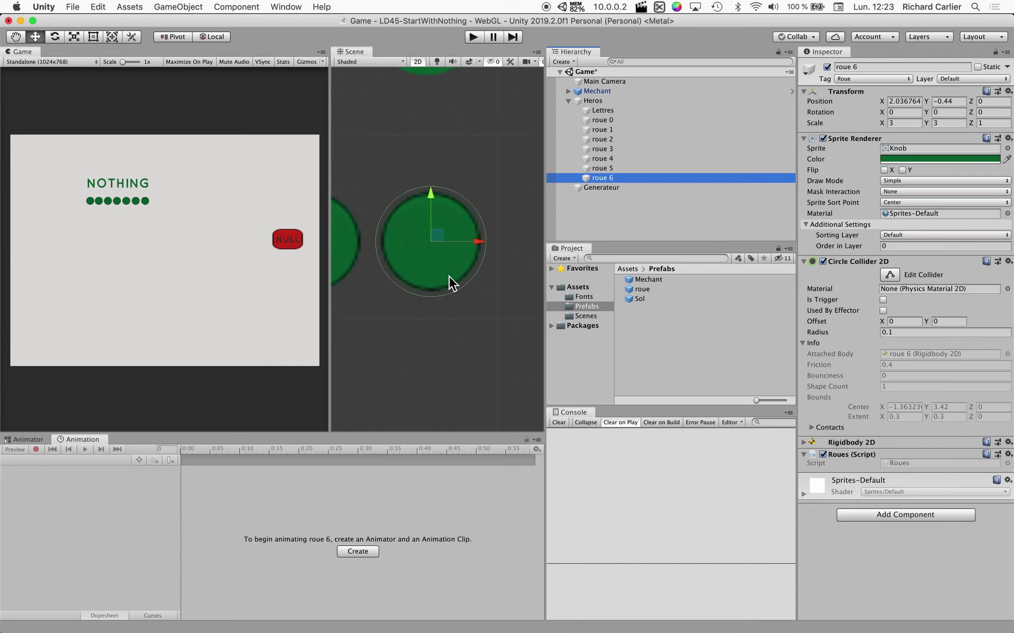
pyautogui.scroll(1, 444, 278)
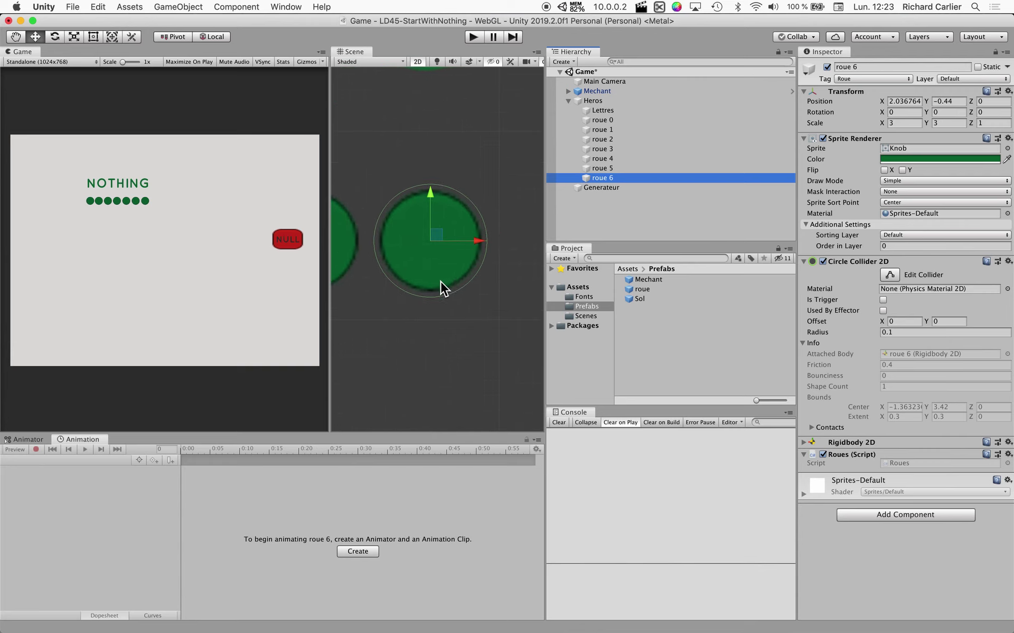
# Step: Add an empty child under roue 6, then undo it
pyautogui.rightClick(606, 179)
pyautogui.click(670, 290)
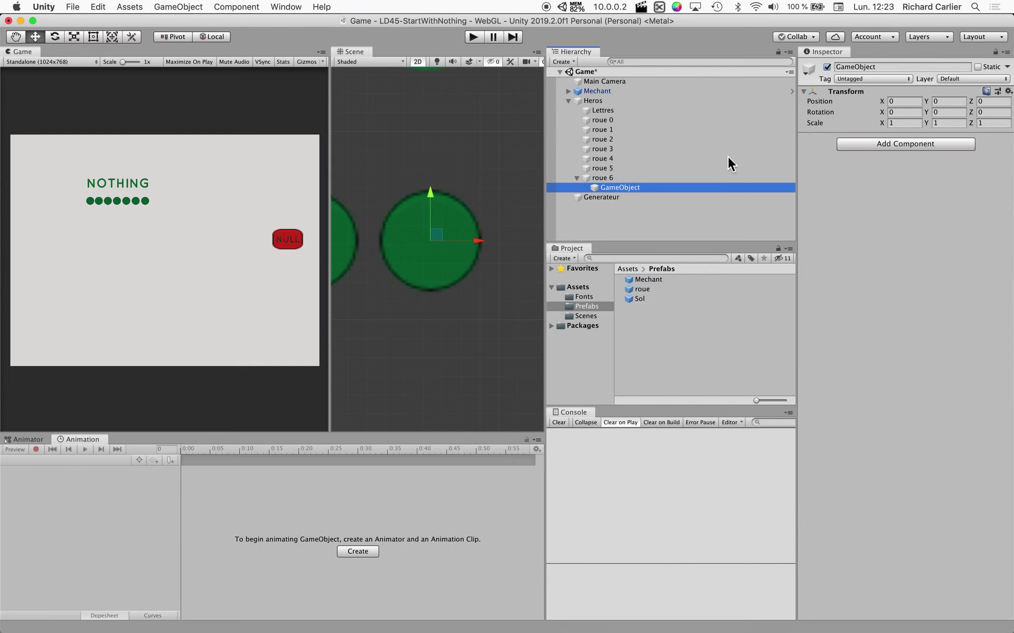
pyautogui.press('super+z')
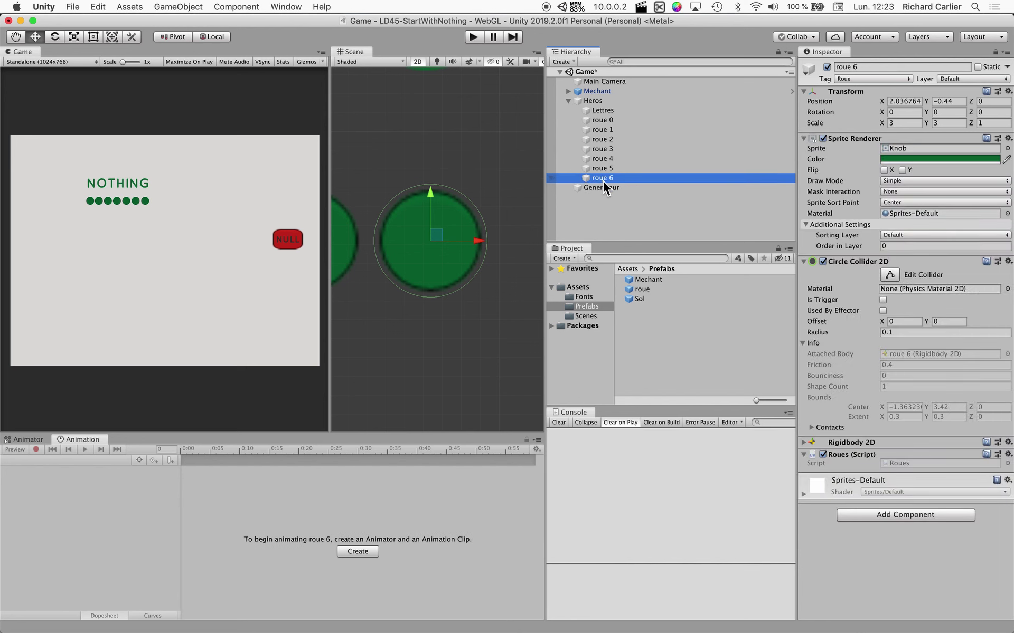
# Step: Add a sprite child to roue 6 using the UISprite image and frame it
pyautogui.rightClick(603, 182)
pyautogui.moveTo(651, 309)
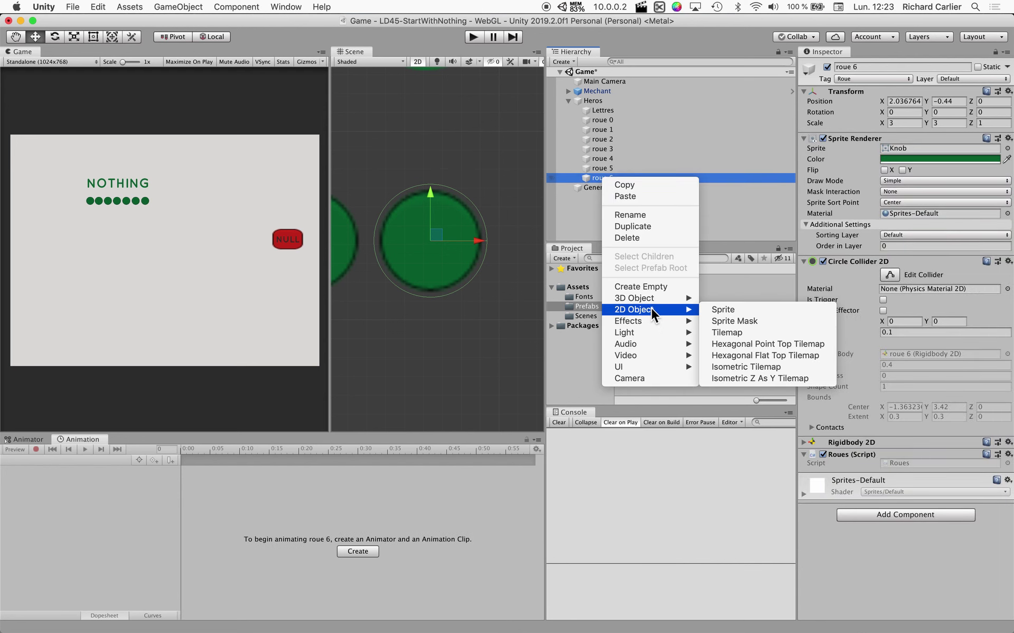
pyautogui.click(719, 308)
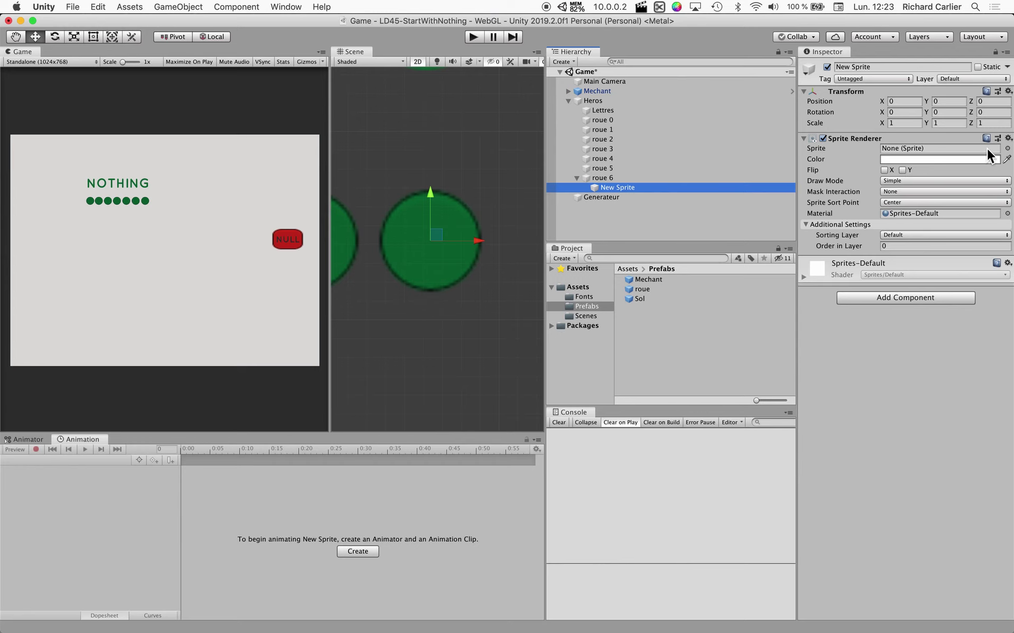
pyautogui.click(1006, 148)
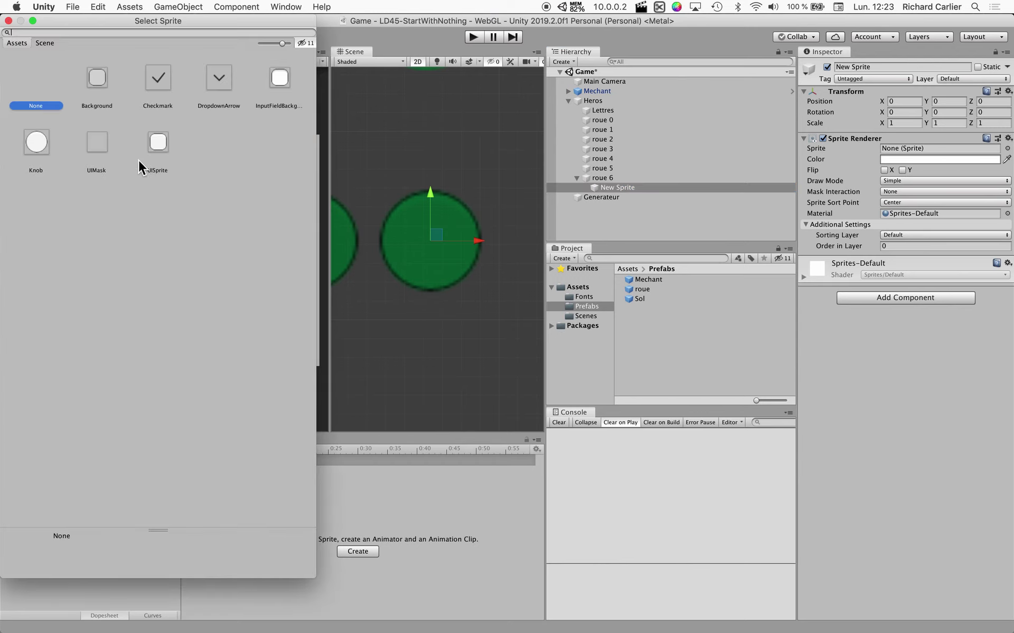
pyautogui.click(160, 147)
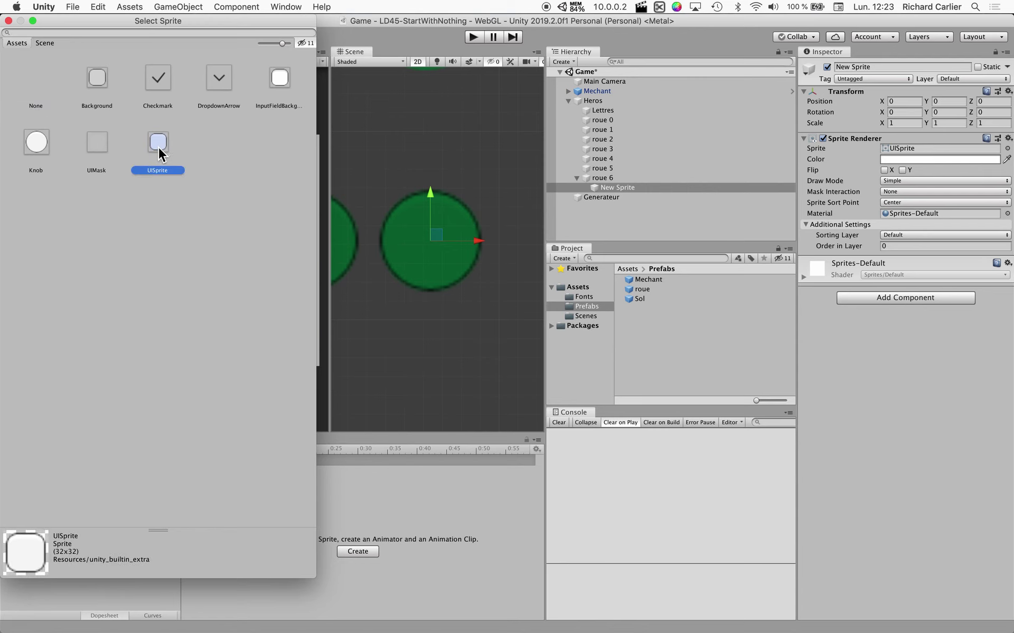
pyautogui.doubleClick(159, 148)
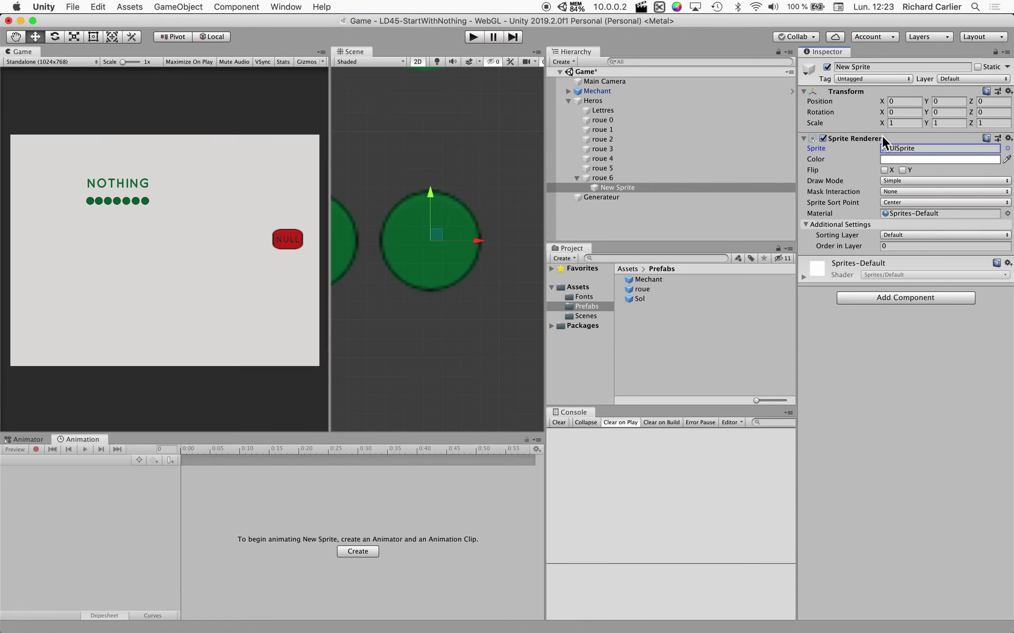
pyautogui.click(630, 189)
pyautogui.press('f')
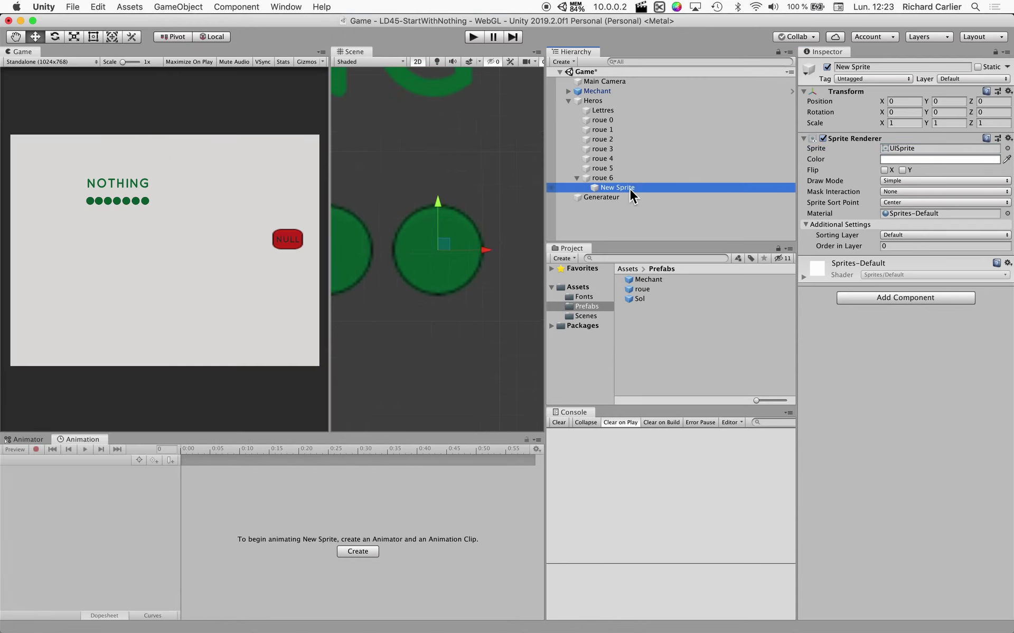
# Step: Give the sprite Order in Layer 2 and Scale X 0.1 to make a thin bar
pyautogui.click(600, 180)
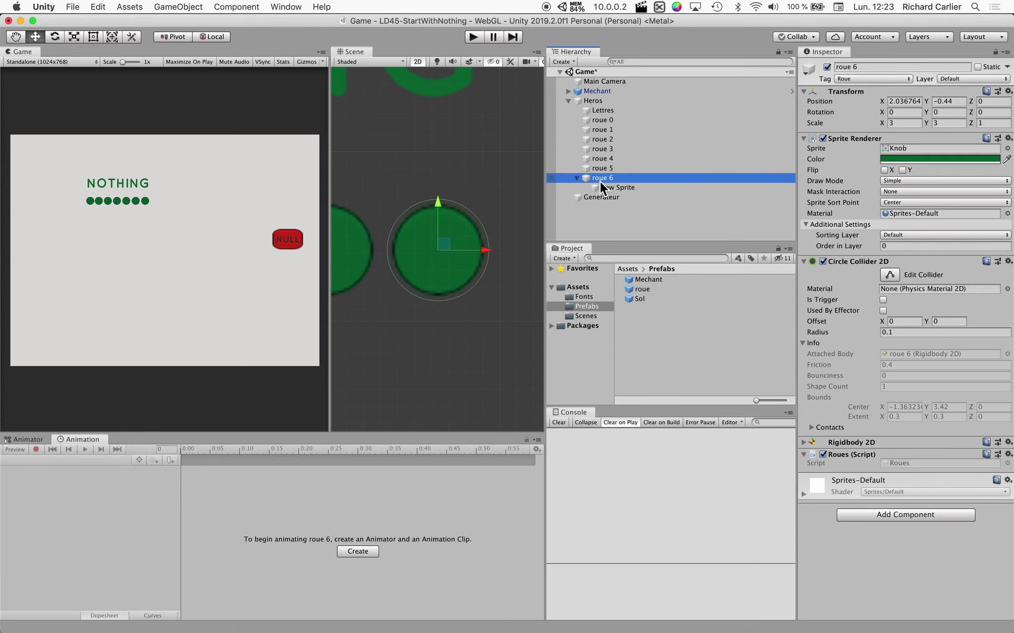
pyautogui.click(603, 190)
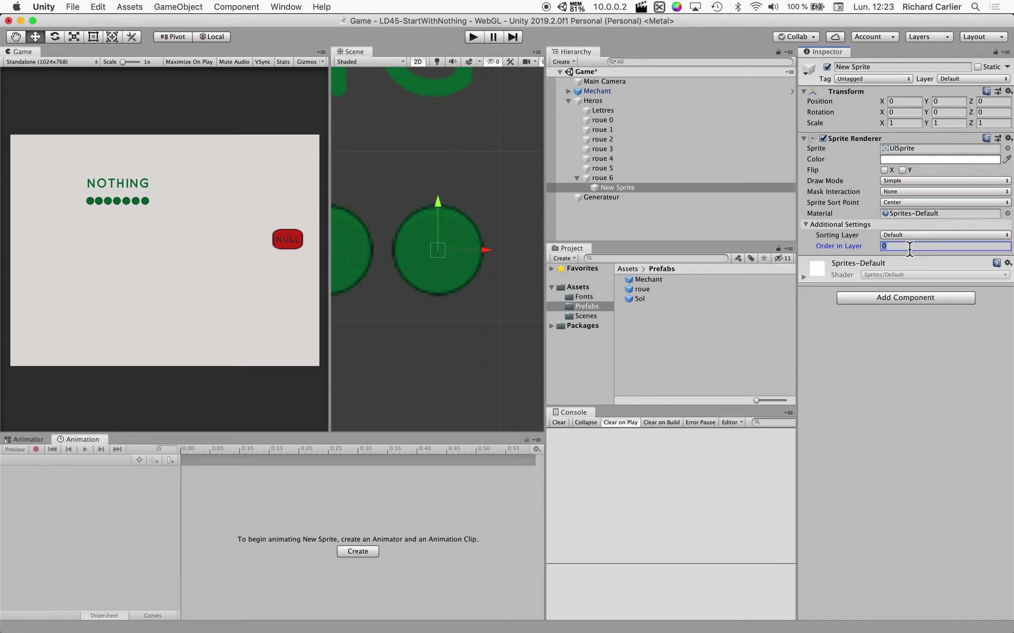
pyautogui.write('2')
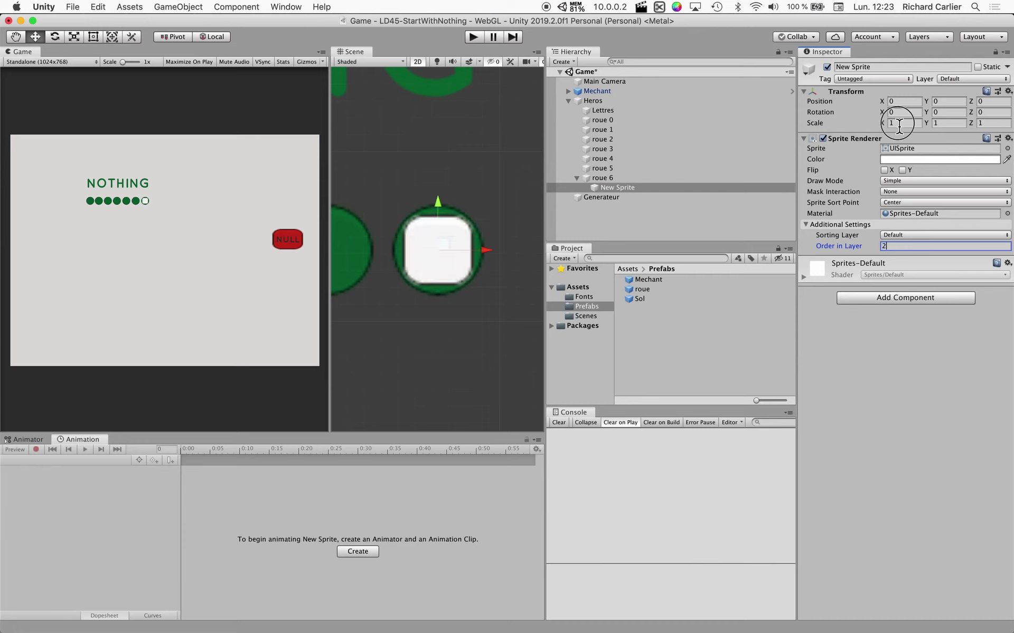
pyautogui.click(899, 123)
pyautogui.write('0')
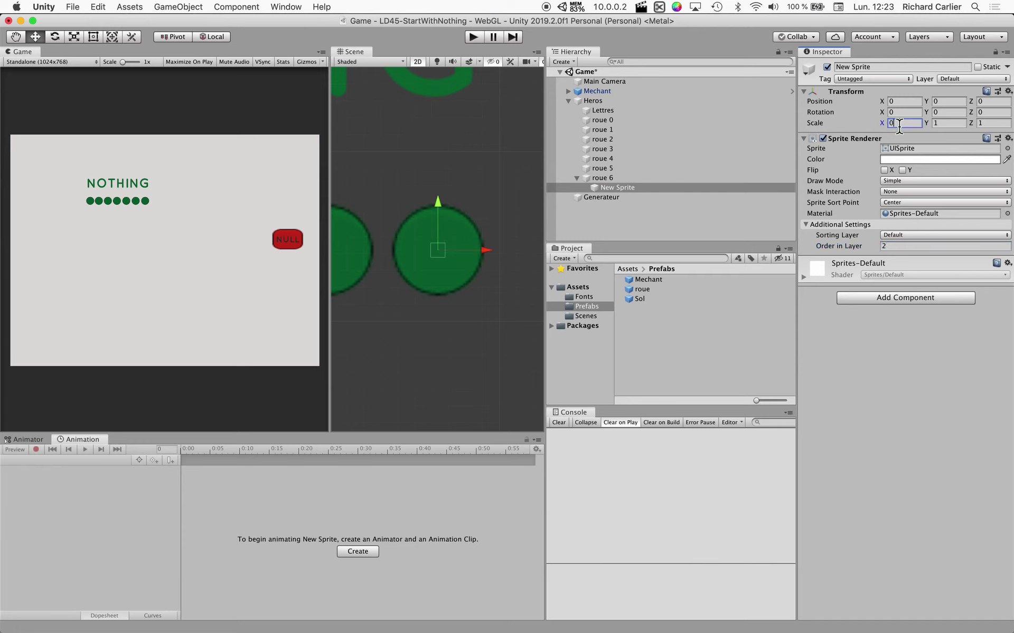
pyautogui.write('.3')
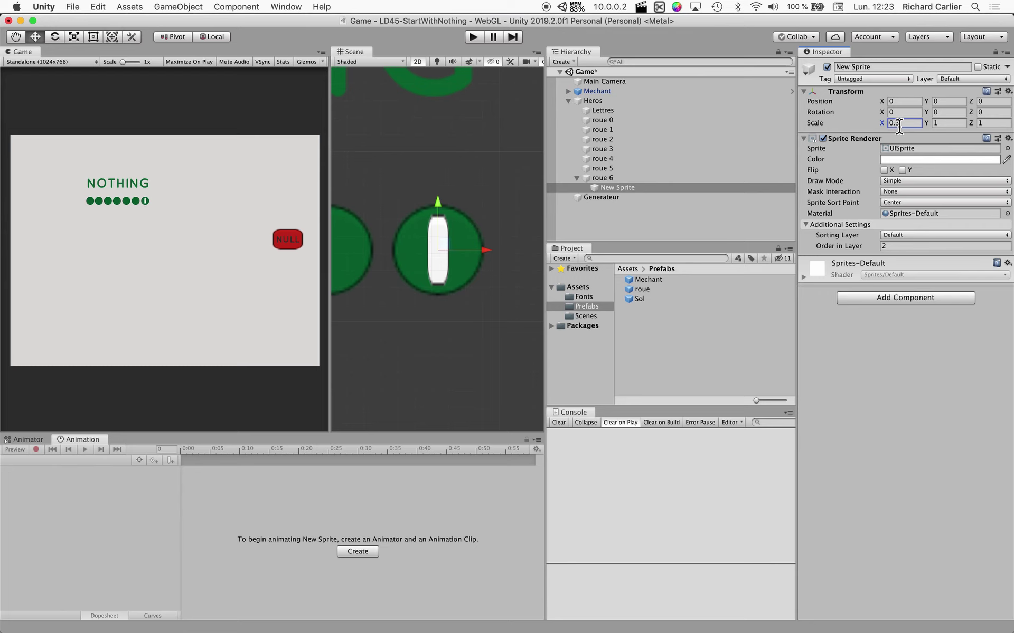
pyautogui.press('Return')
pyautogui.write('0.1')
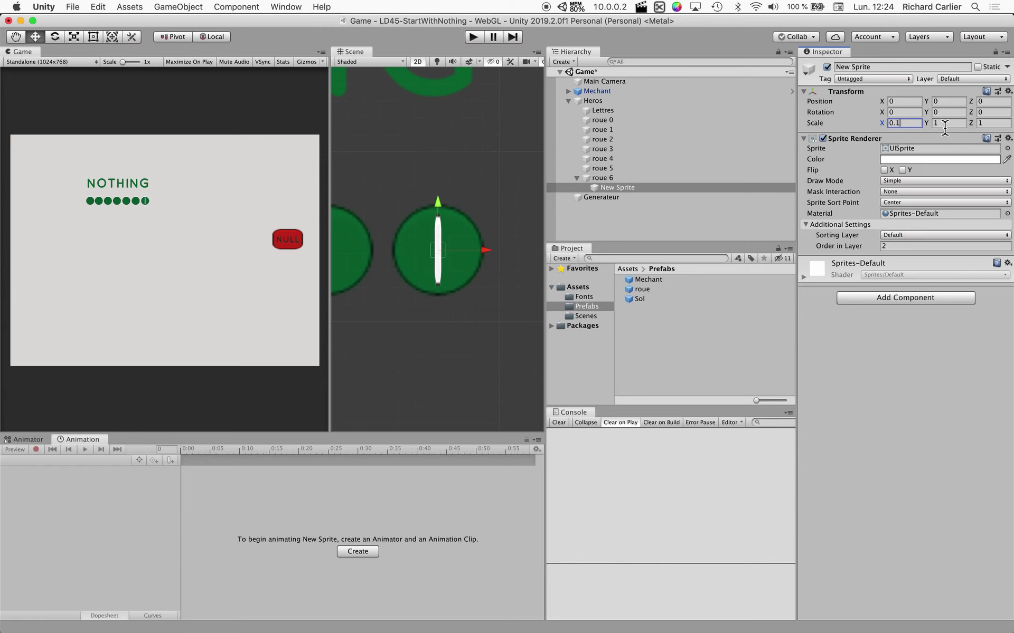
pyautogui.click(607, 188)
# Step: Duplicate the bar and rotate the copy 90° on Z to form a cross
pyautogui.press('super+d')
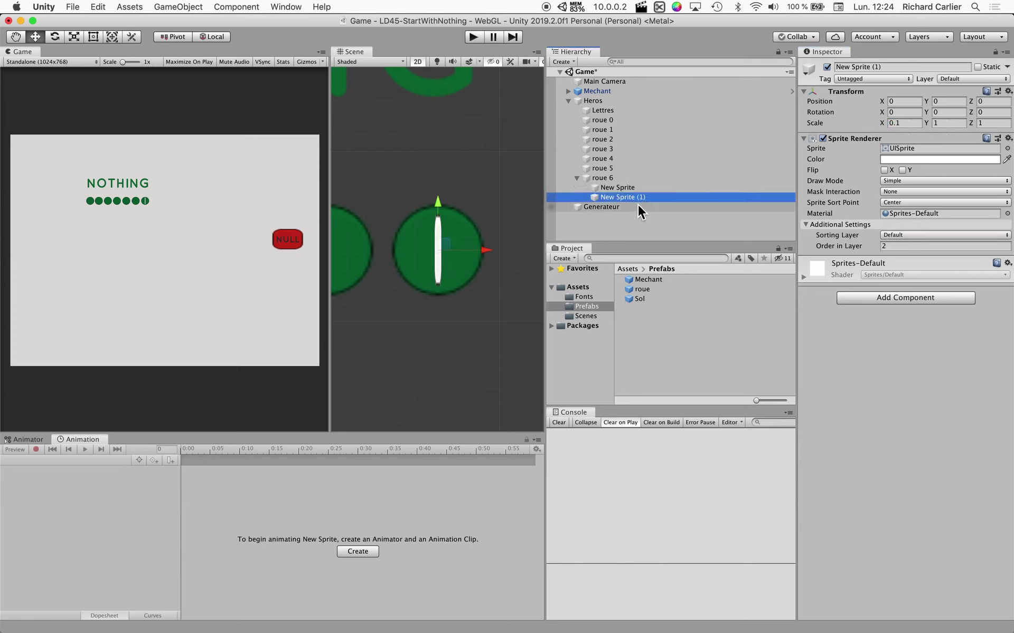
pyautogui.click(983, 113)
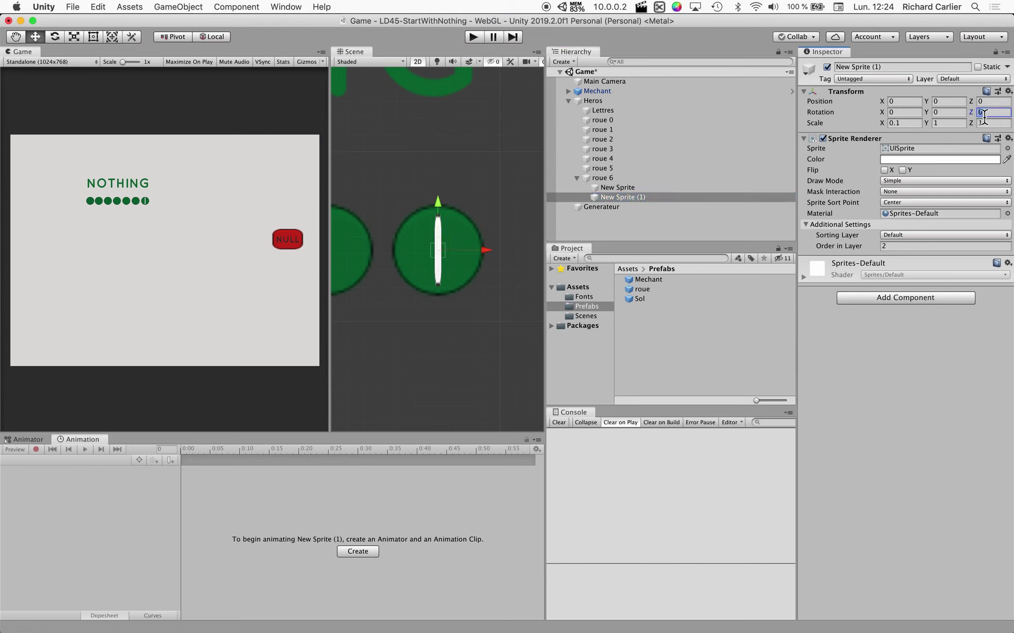
pyautogui.write('90')
pyautogui.press('Return')
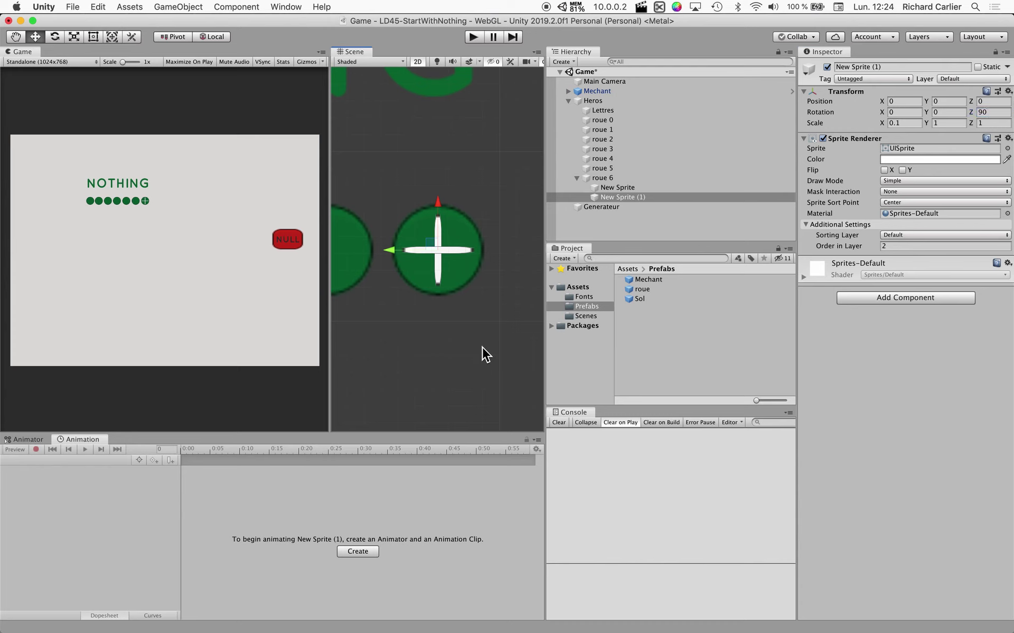
pyautogui.click(482, 347)
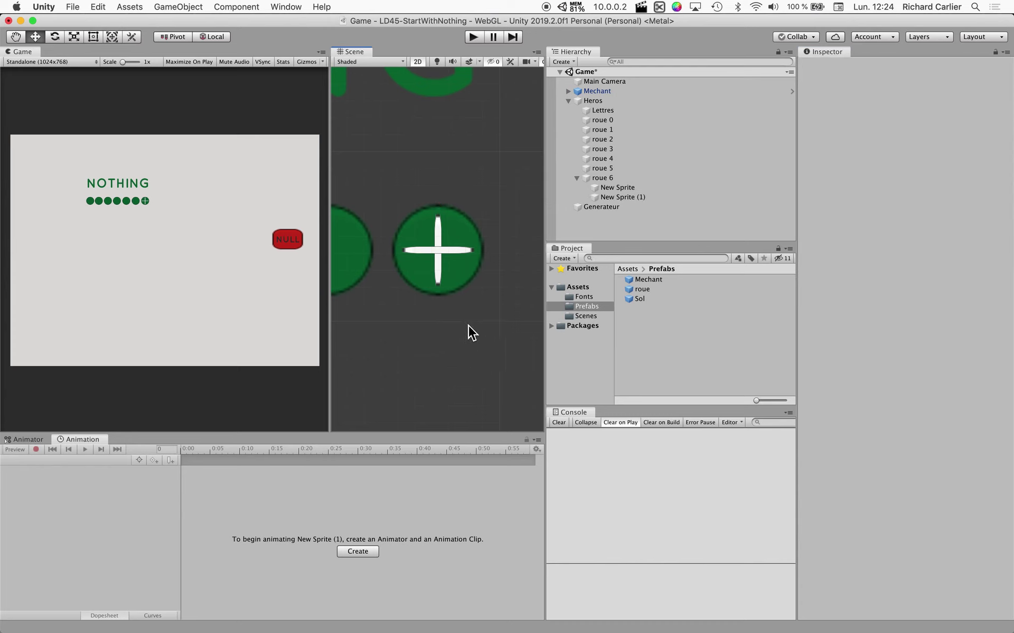
# Step: Select both spoke bars and set their Scale Y to 0.7
pyautogui.click(440, 239)
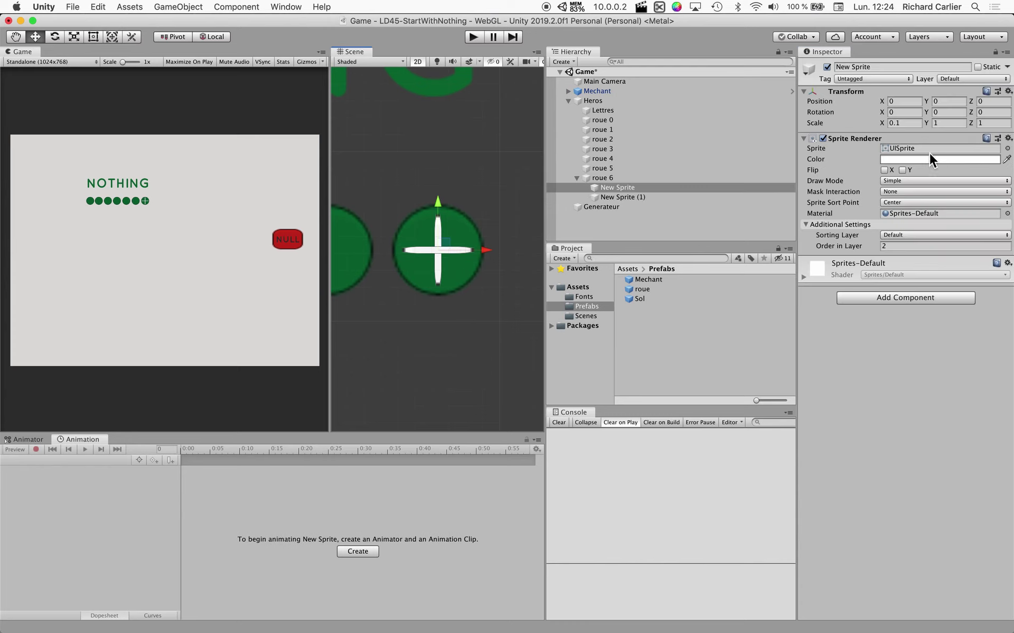
pyautogui.keyDown('shift'); pyautogui.click(631, 197); pyautogui.keyUp('shift')
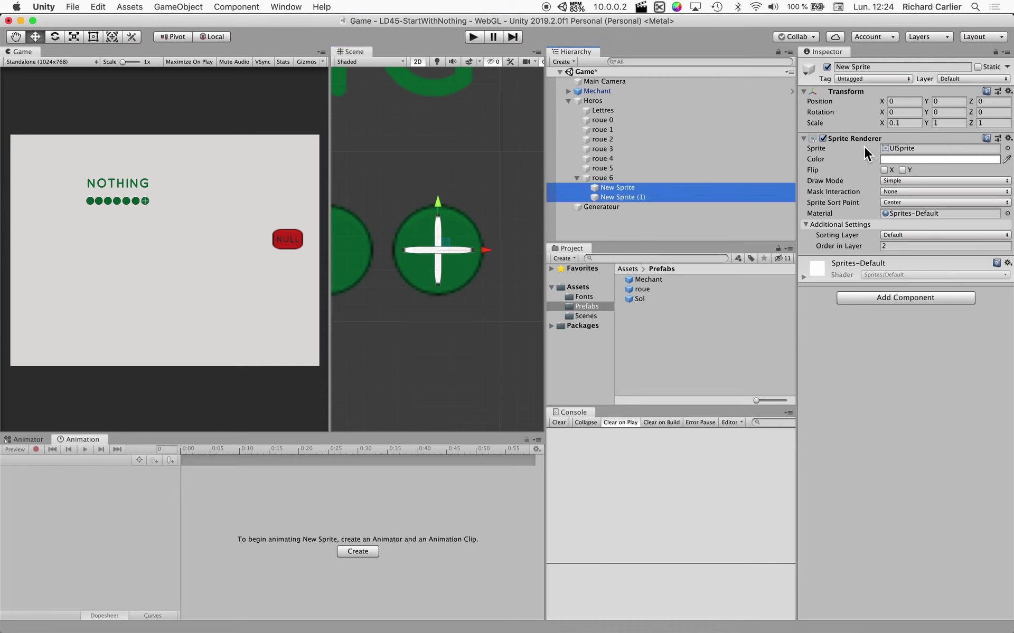
pyautogui.click(953, 123)
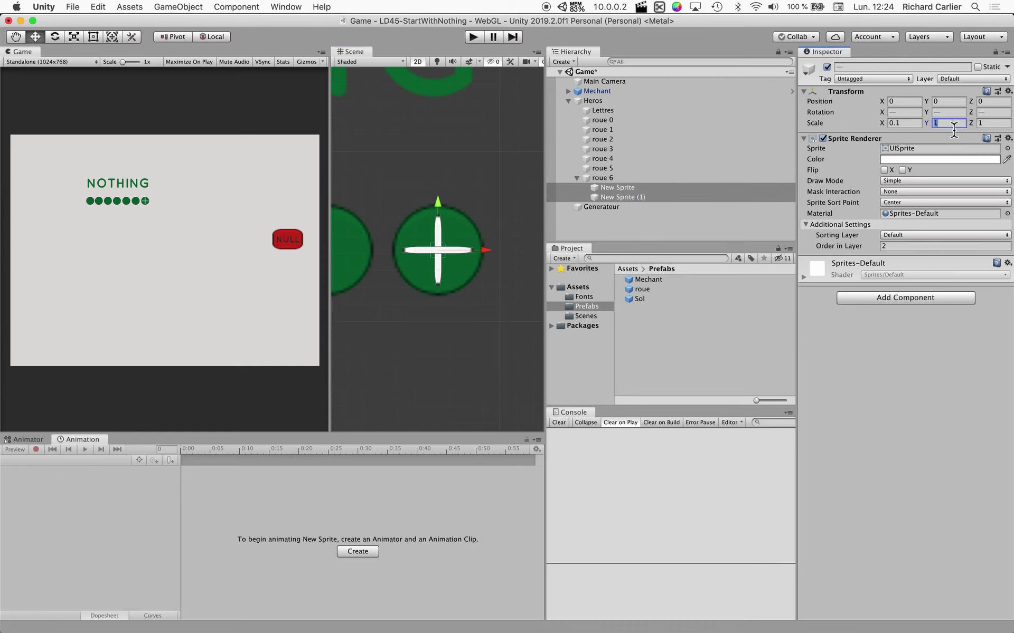
pyautogui.write('.7')
pyautogui.click(473, 37)
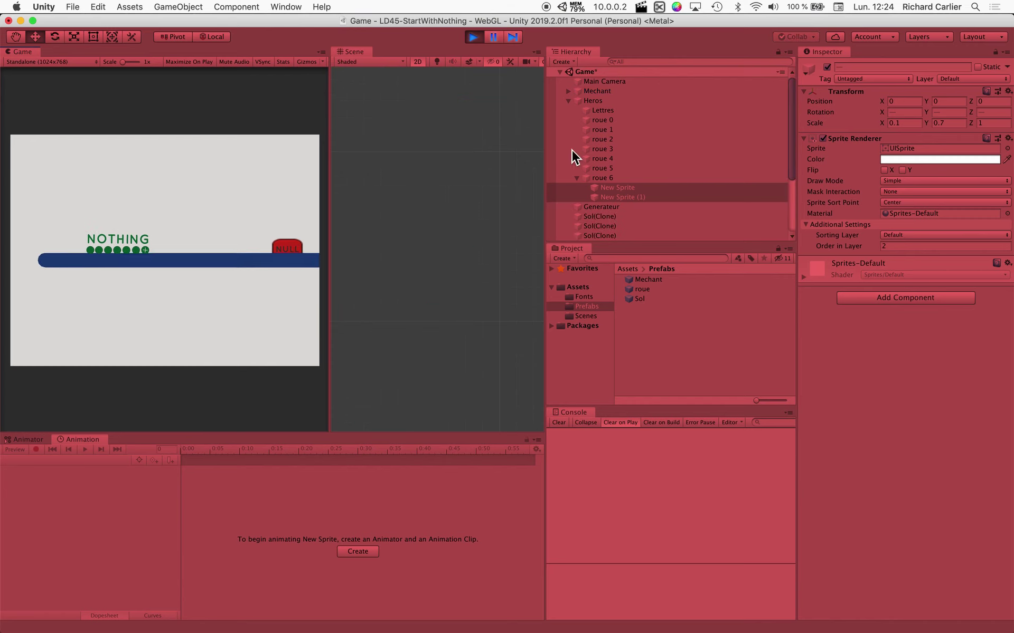
pyautogui.doubleClick(602, 178)
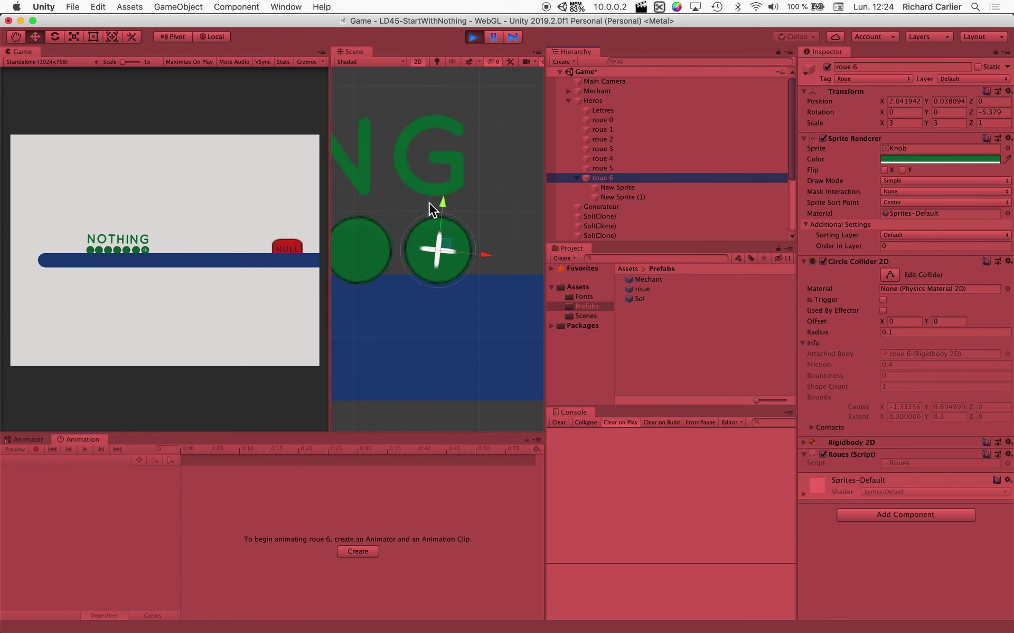
pyautogui.click(94, 153)
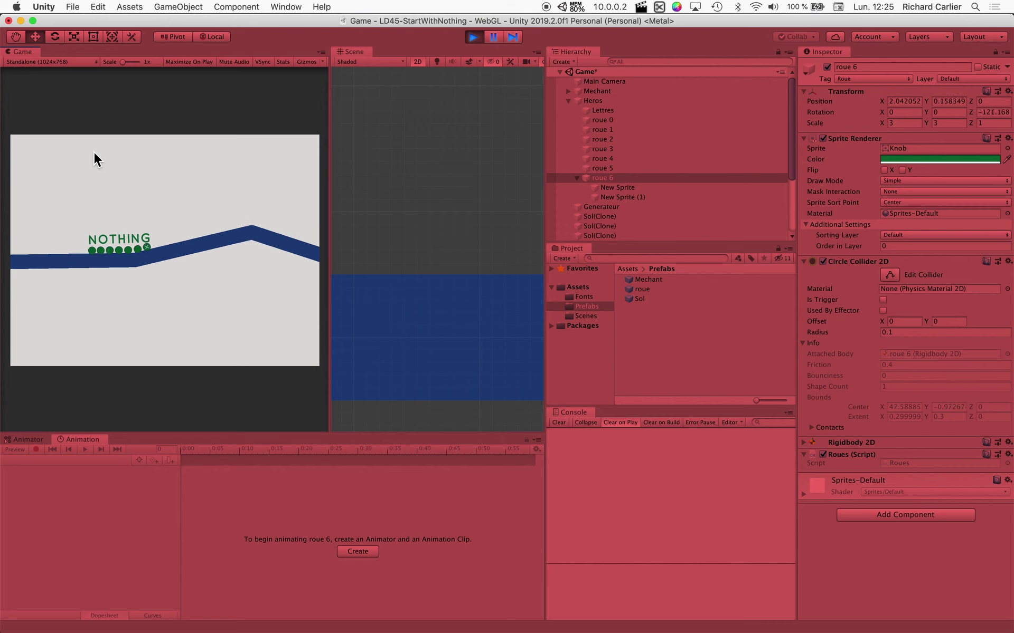
pyautogui.press('space')
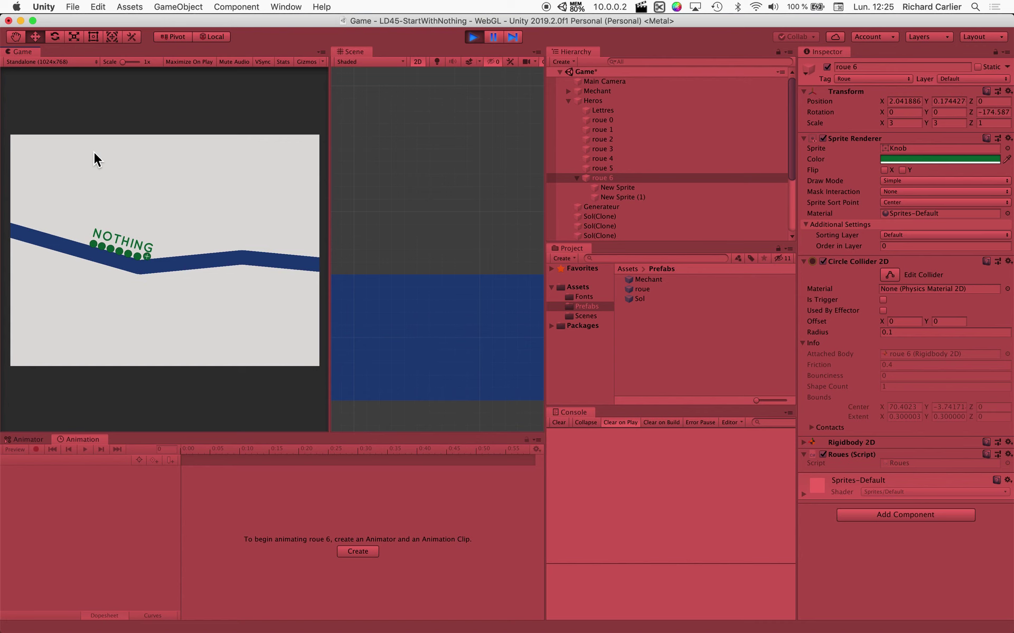
pyautogui.click(476, 43)
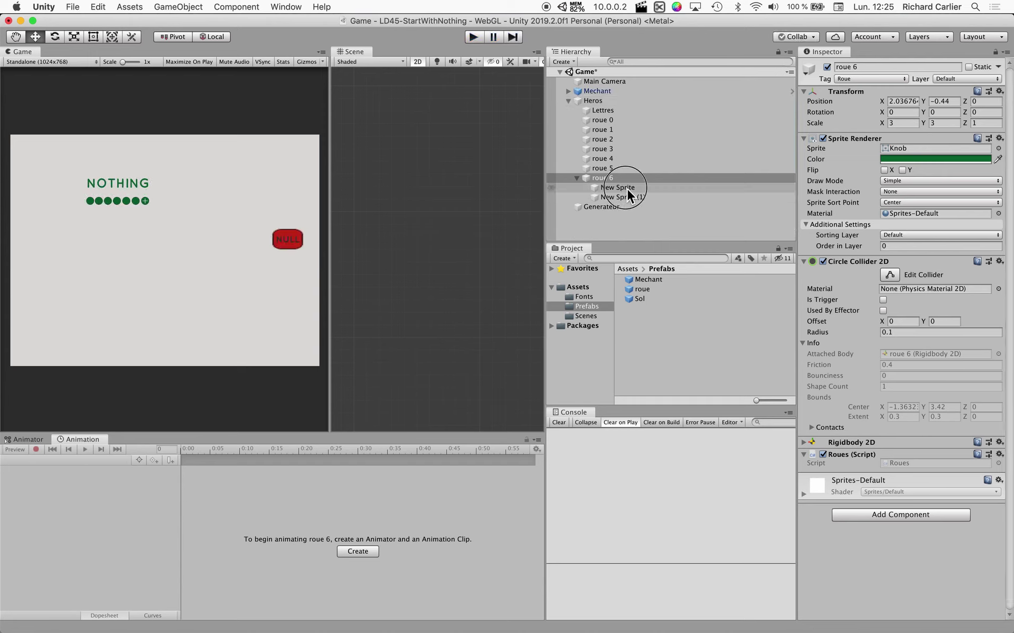
# Step: Paste copies of the two cross spoke sprites under roue 0 and centre them at Position X 0
pyautogui.click(618, 188)
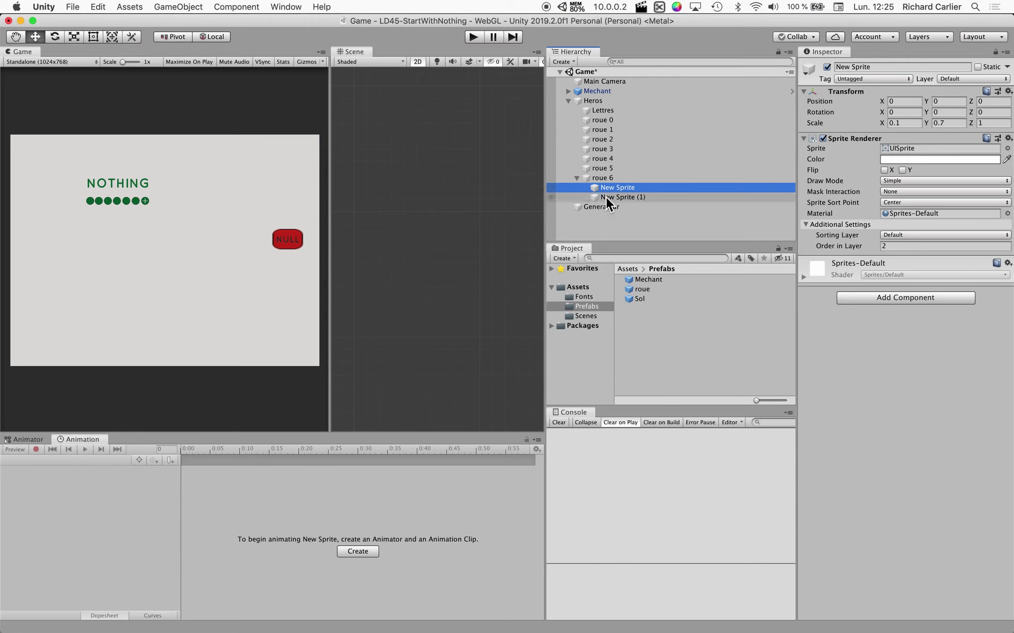
pyautogui.keyDown('shift'); pyautogui.click(606, 196); pyautogui.keyUp('shift')
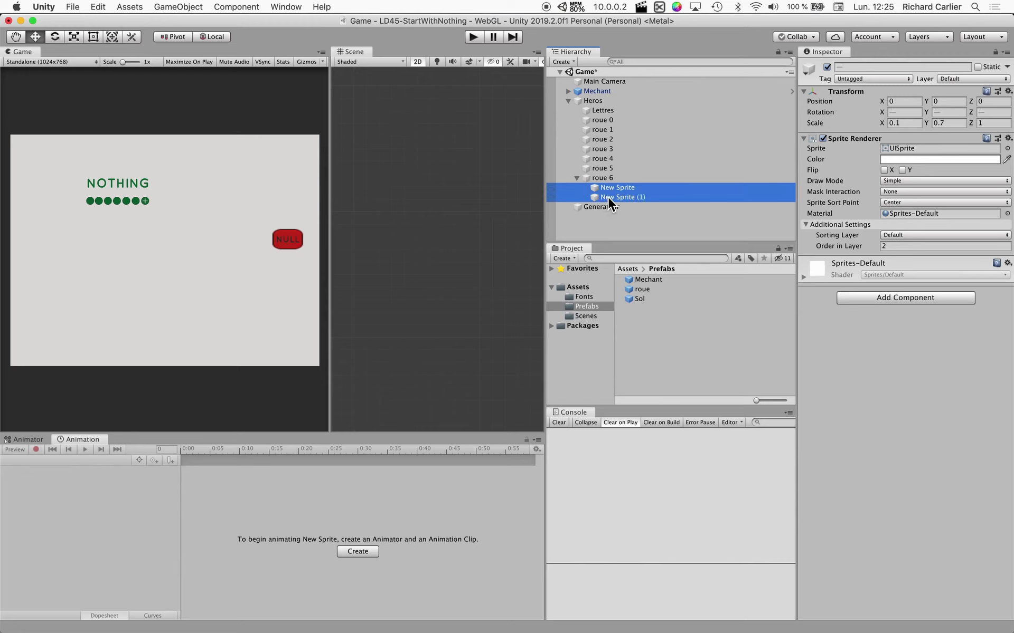
pyautogui.click(611, 120)
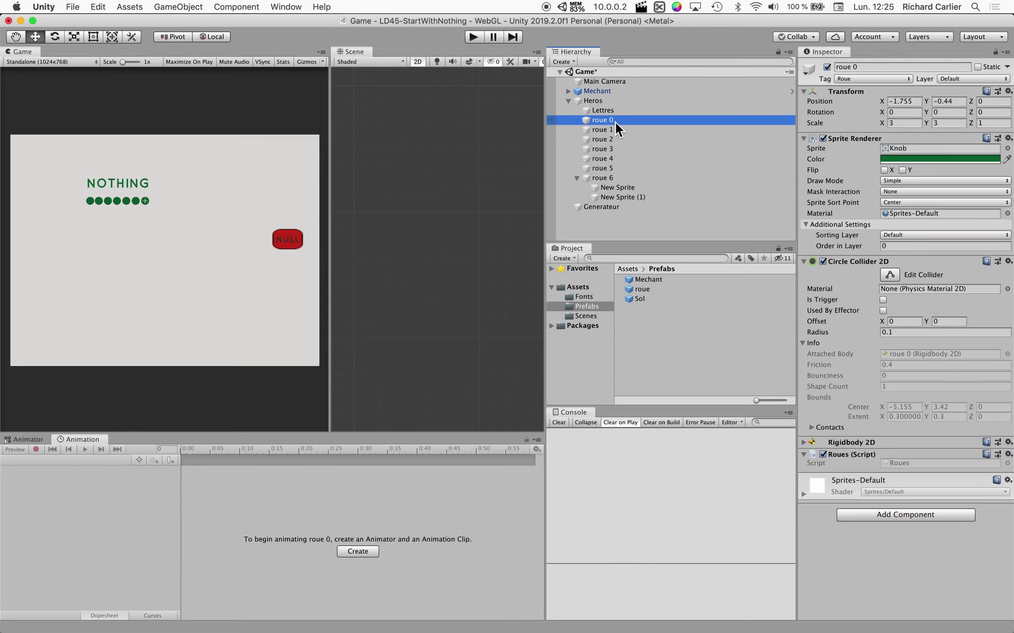
pyautogui.press('super+v')
pyautogui.moveTo(607, 209); pyautogui.dragTo(606, 111)
pyautogui.click(909, 104)
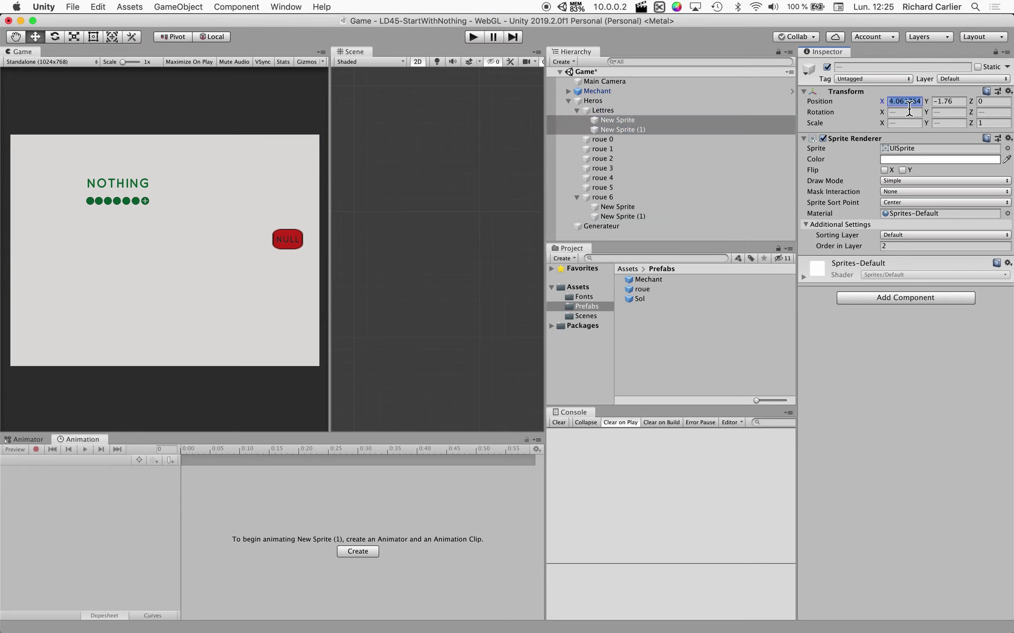
pyautogui.click(603, 141)
pyautogui.press('super+v')
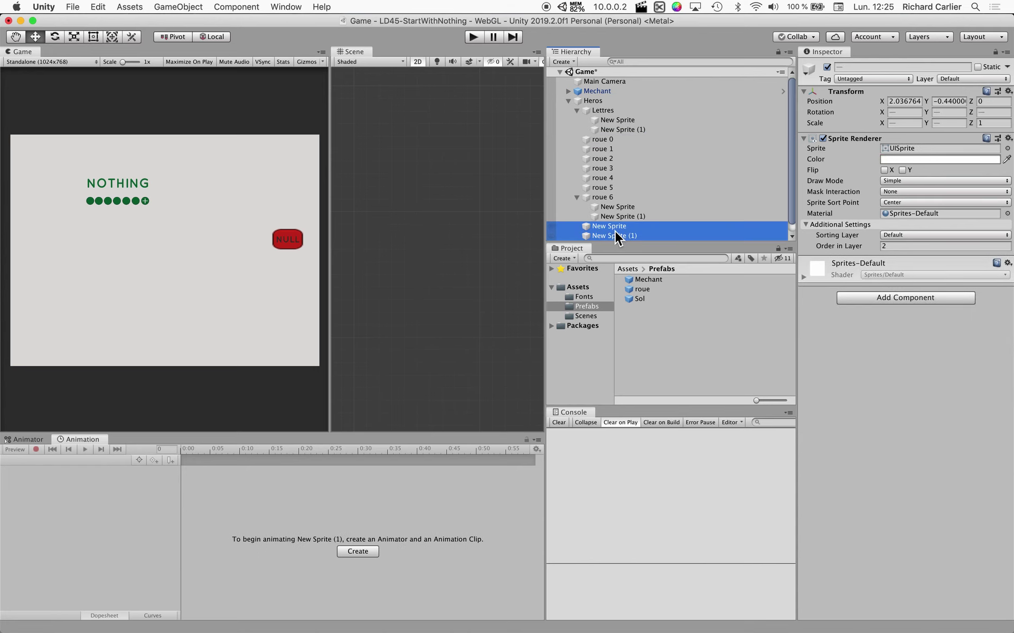
pyautogui.moveTo(615, 232); pyautogui.dragTo(603, 140)
pyautogui.click(898, 102)
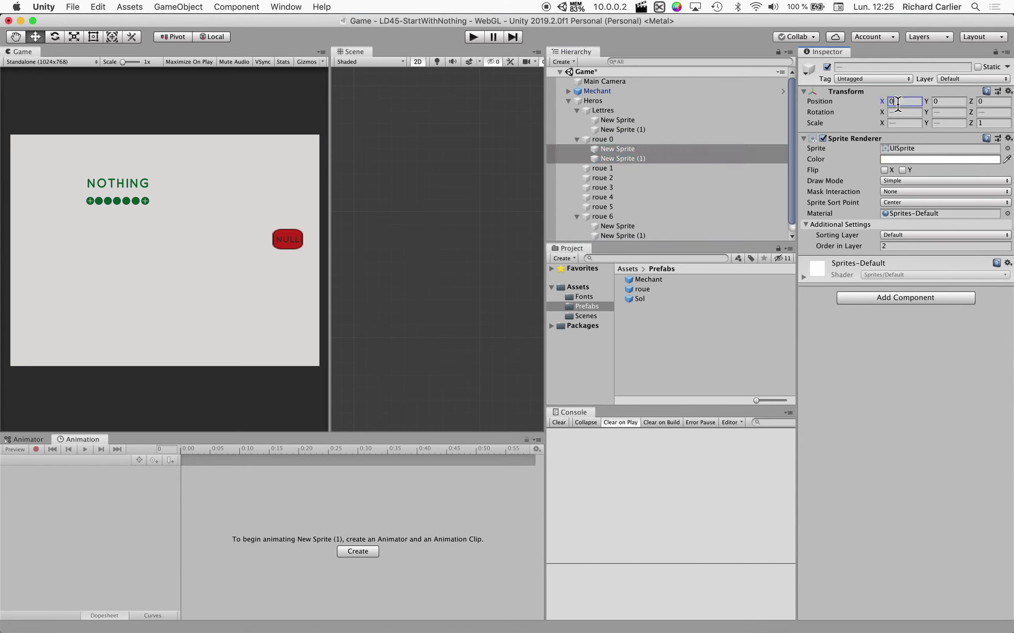
pyautogui.click(599, 140)
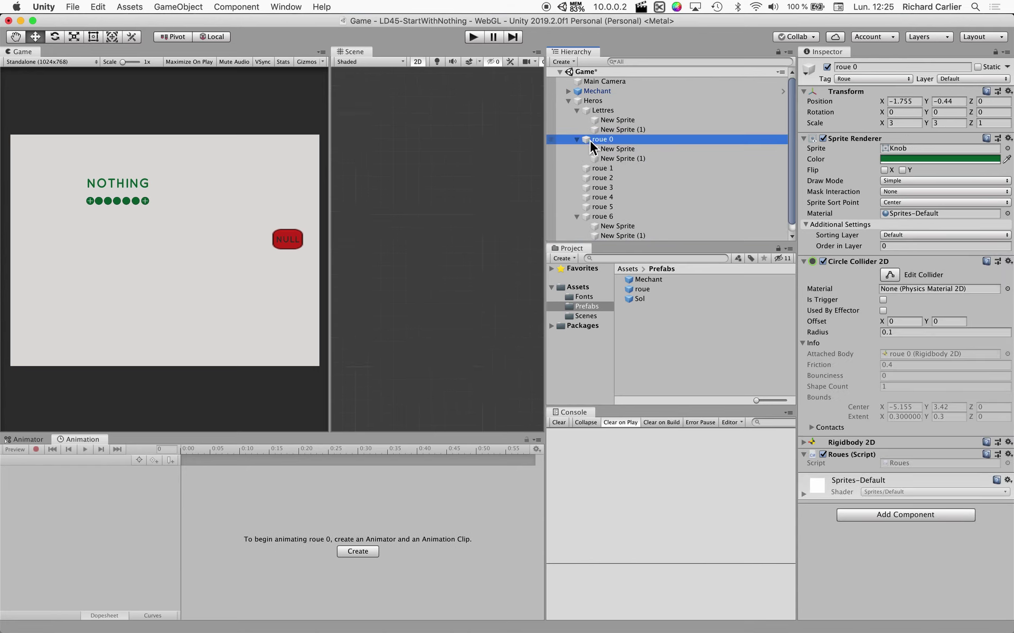
# Step: Move the stray spoke copies from Lettres onto roue 1 and centre them on the wheel
pyautogui.click(618, 119)
pyautogui.keyDown('shift'); pyautogui.click(620, 130); pyautogui.keyUp('shift')
pyautogui.moveTo(620, 131); pyautogui.dragTo(613, 167)
pyautogui.click(604, 150)
pyautogui.keyDown('shift'); pyautogui.click(619, 169); pyautogui.keyUp('shift')
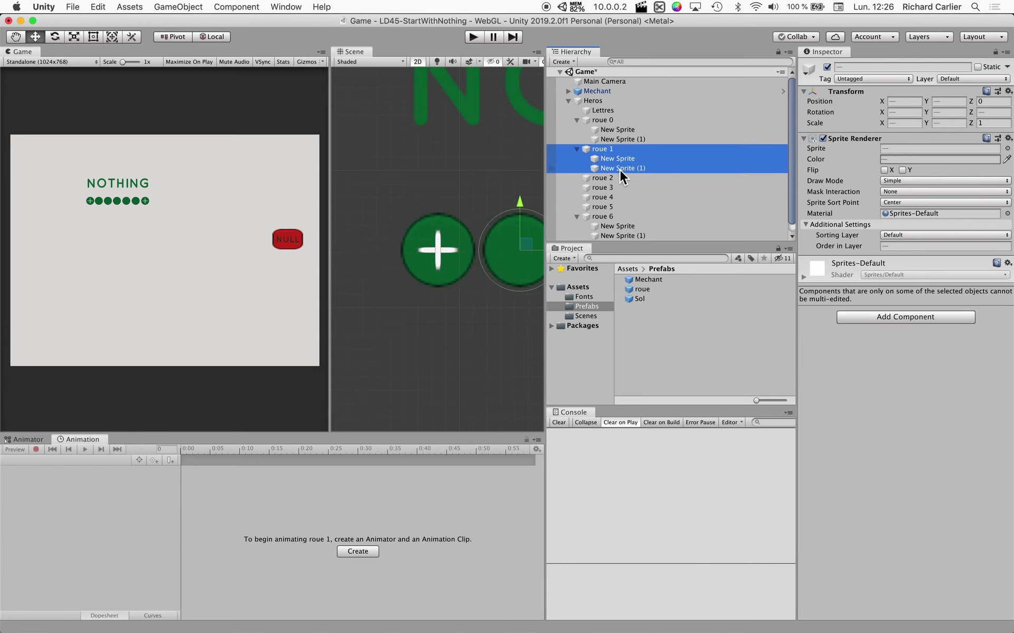
pyautogui.click(618, 159)
pyautogui.keyDown('shift'); pyautogui.click(644, 167); pyautogui.keyUp('shift')
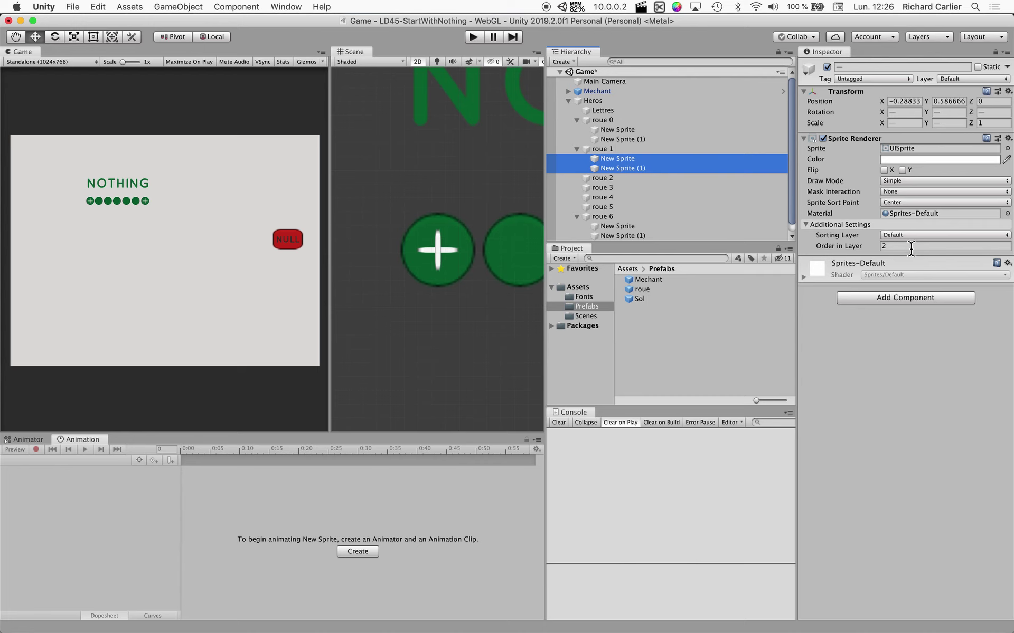
pyautogui.click(613, 152)
pyautogui.keyDown('shift'); pyautogui.click(630, 163); pyautogui.keyUp('shift')
pyautogui.click(905, 103)
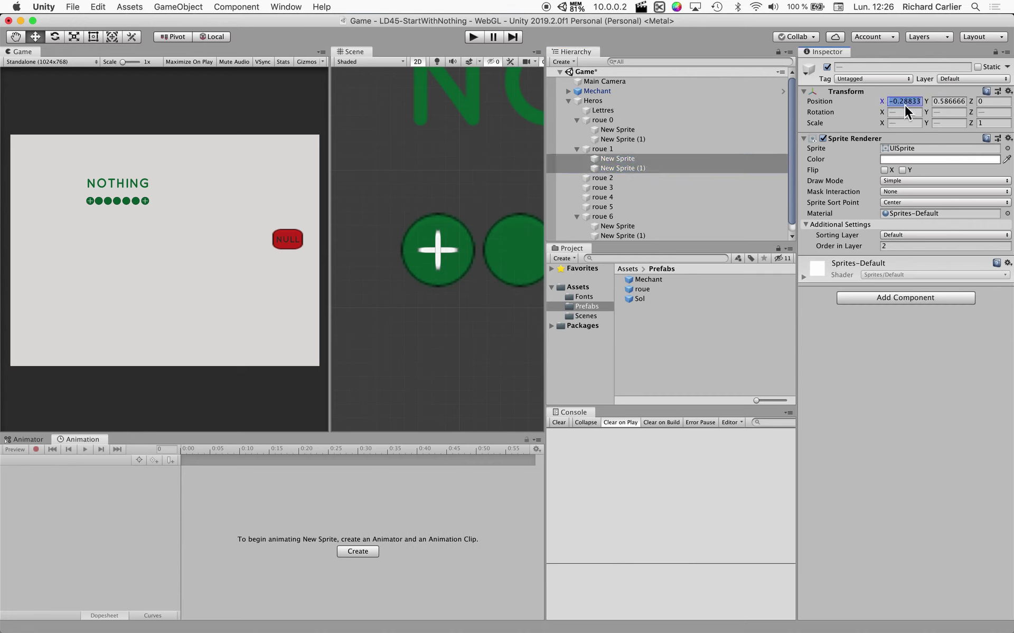
# Step: Place a spoke sprite pair under roue 2 with Position X set to 0
pyautogui.click(612, 159)
pyautogui.click(626, 179)
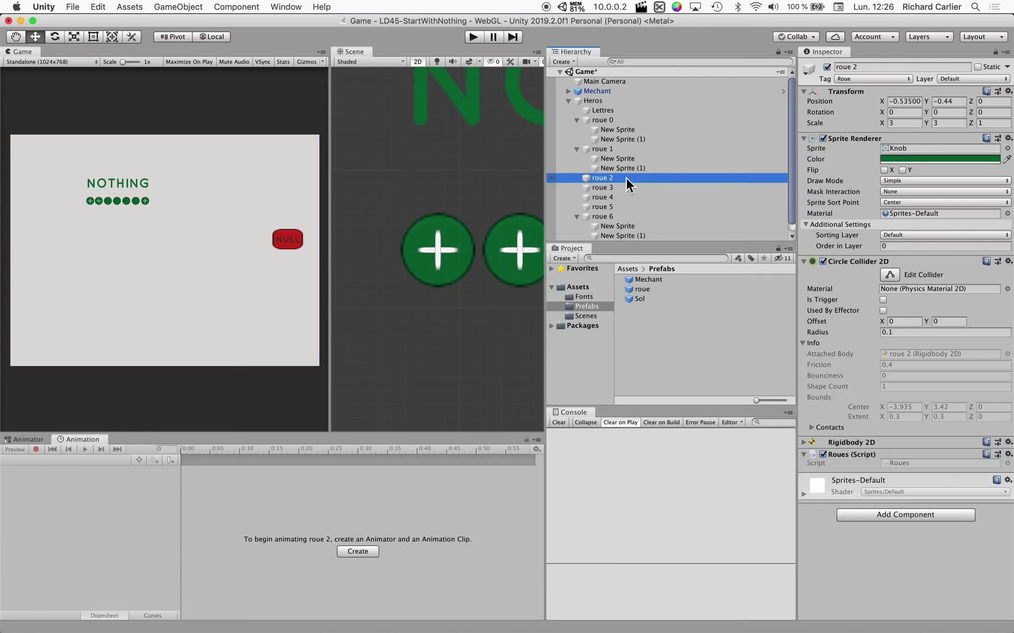
pyautogui.press('super+z')
pyautogui.moveTo(604, 243)
pyautogui.mouseDown()
pyautogui.moveTo(610, 316)
pyautogui.moveTo(601, 179)
pyautogui.mouseUp()
pyautogui.click(919, 102)
pyautogui.write('0')
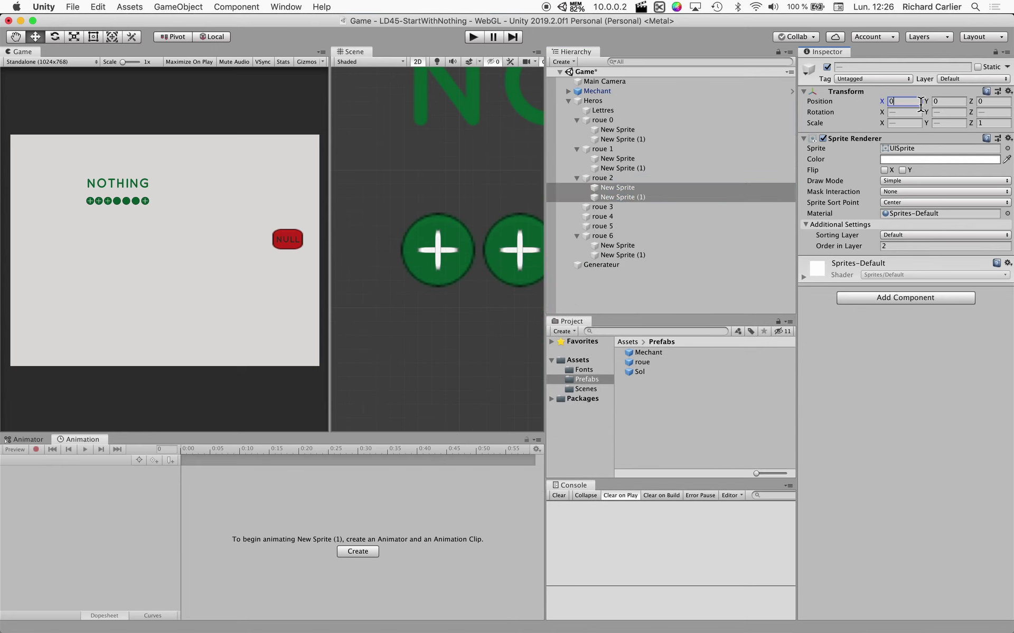
pyautogui.click(620, 193)
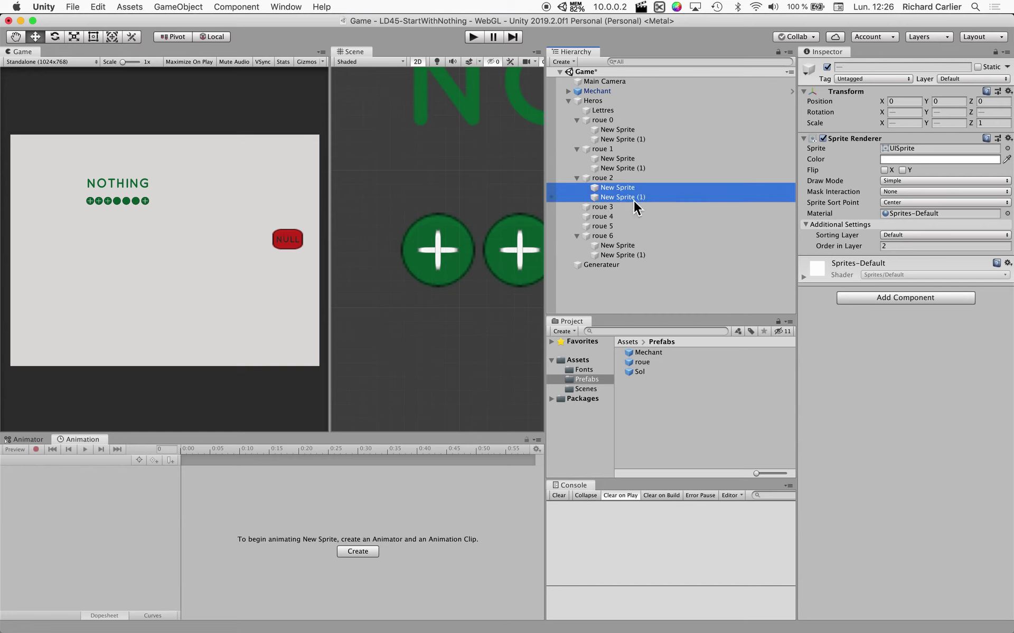
# Step: Duplicate the spoke pair into roue 3 and roue 4, each at Position X 0
pyautogui.press('super+d')
pyautogui.moveTo(633, 207); pyautogui.dragTo(606, 226)
pyautogui.click(904, 101)
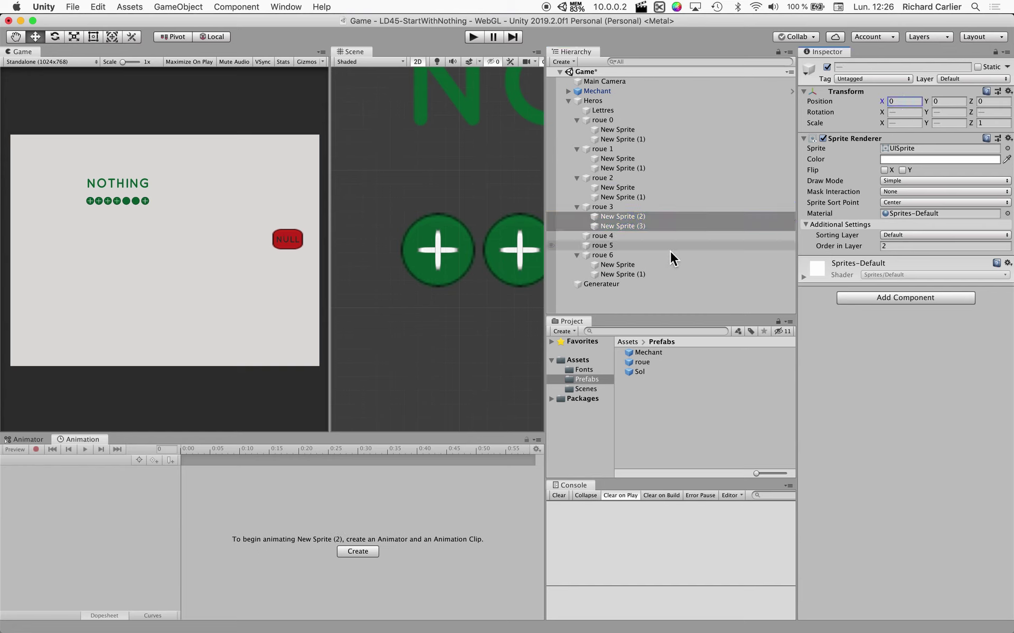
pyautogui.click(635, 228)
pyautogui.press('super+d')
pyautogui.moveTo(612, 242); pyautogui.dragTo(610, 259)
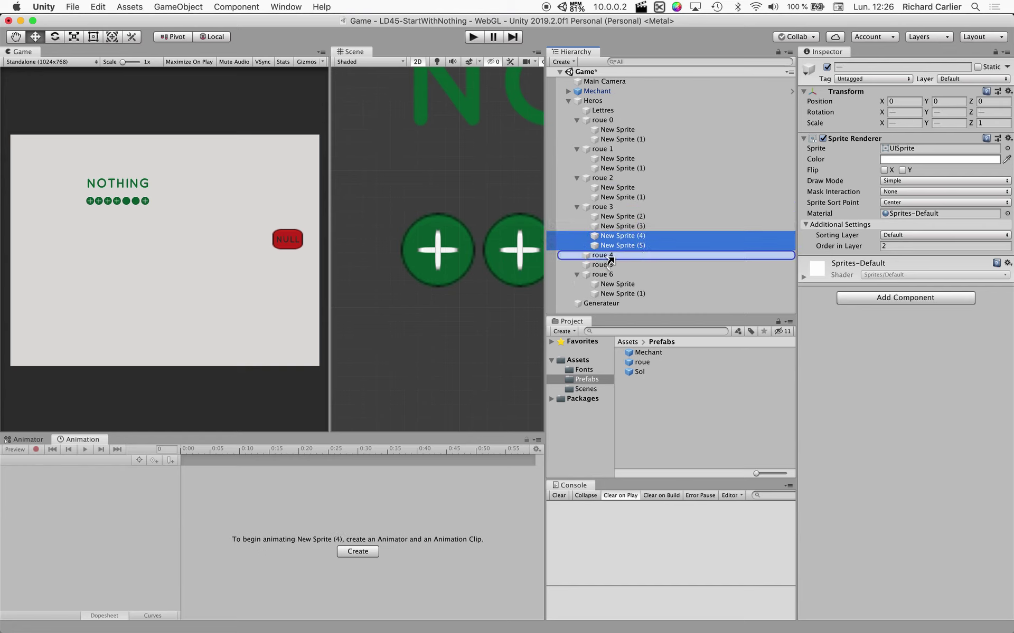
pyautogui.click(905, 101)
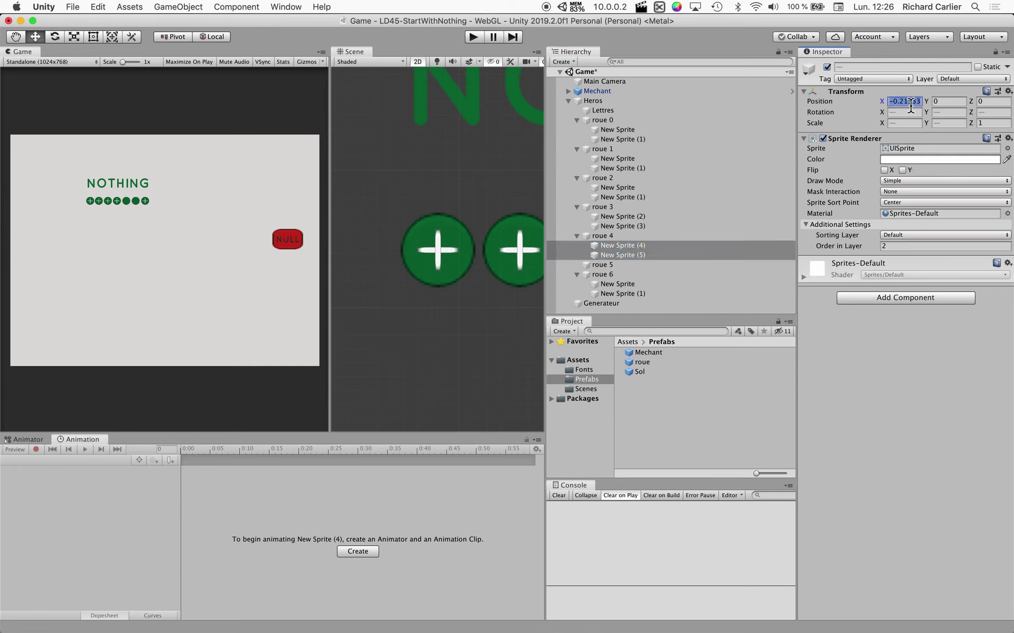
pyautogui.write('0')
# Step: Paste a copy of roue 4's spoke pair under roue 5 and set Position X to 0
pyautogui.click(617, 246)
pyautogui.keyDown('shift'); pyautogui.click(629, 255); pyautogui.keyUp('shift')
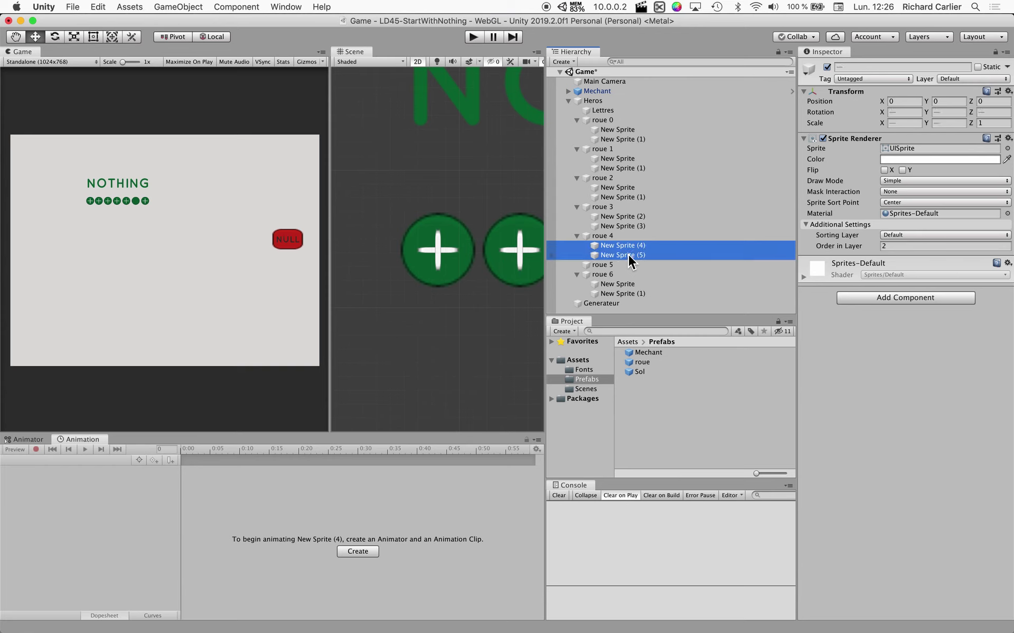
pyautogui.click(602, 265)
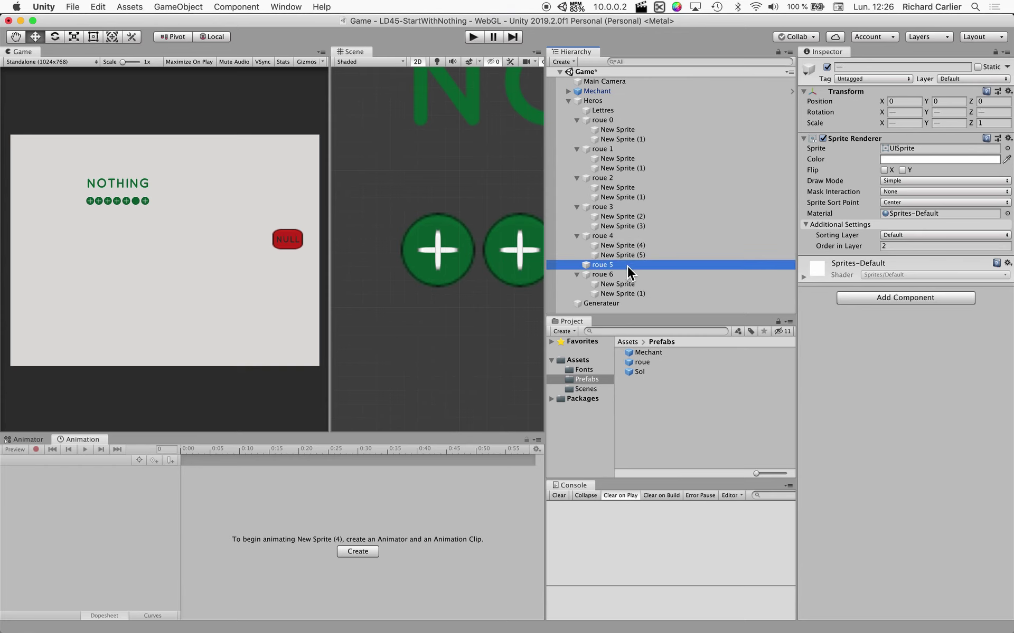
pyautogui.press('super+v')
pyautogui.moveTo(613, 304); pyautogui.dragTo(601, 265)
pyautogui.click(912, 103)
pyautogui.write('0')
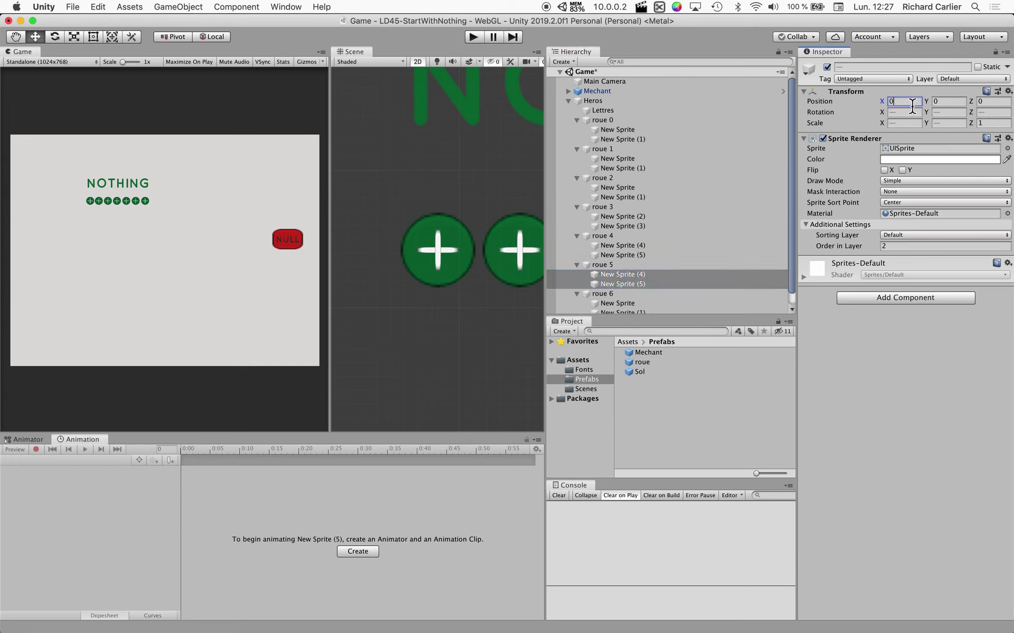
# Step: Collapse the roue 0 through roue 6 entries in the Hierarchy
pyautogui.click(482, 169)
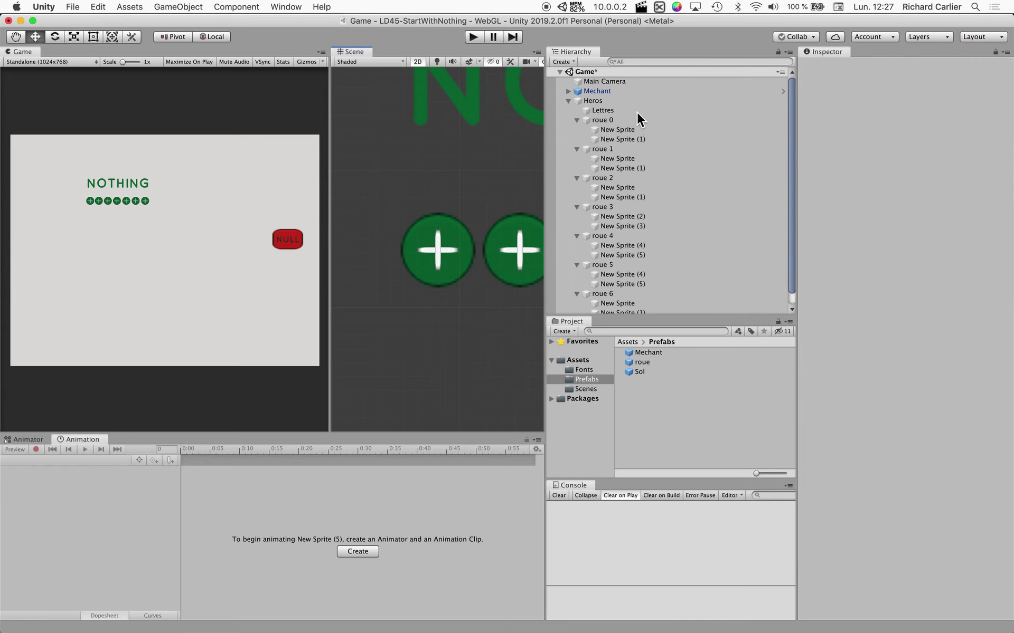
pyautogui.click(577, 120)
pyautogui.click(576, 130)
pyautogui.click(577, 139)
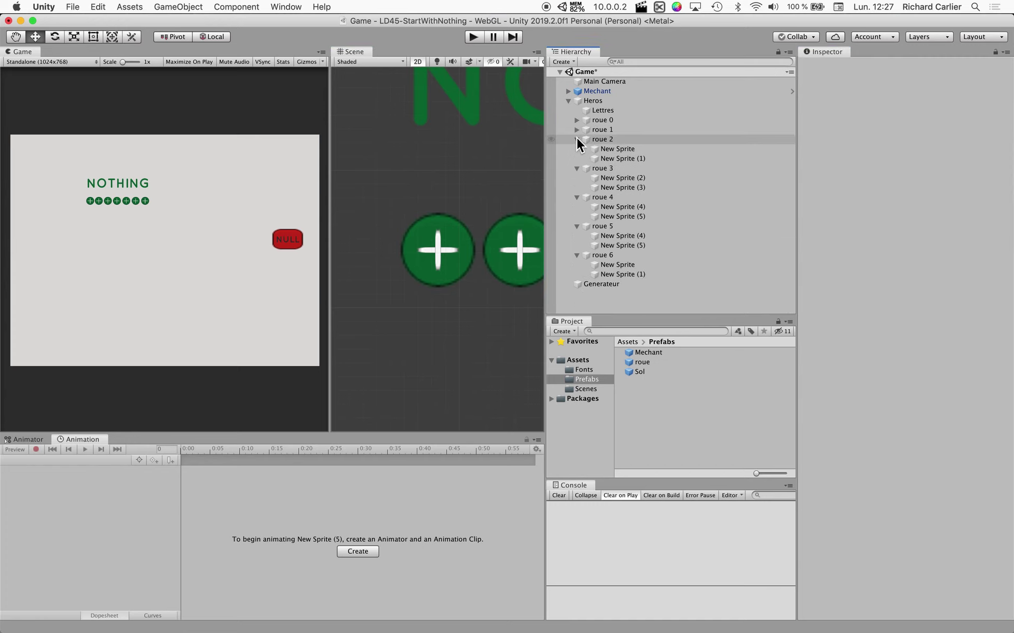
pyautogui.click(576, 149)
pyautogui.click(577, 158)
pyautogui.click(579, 169)
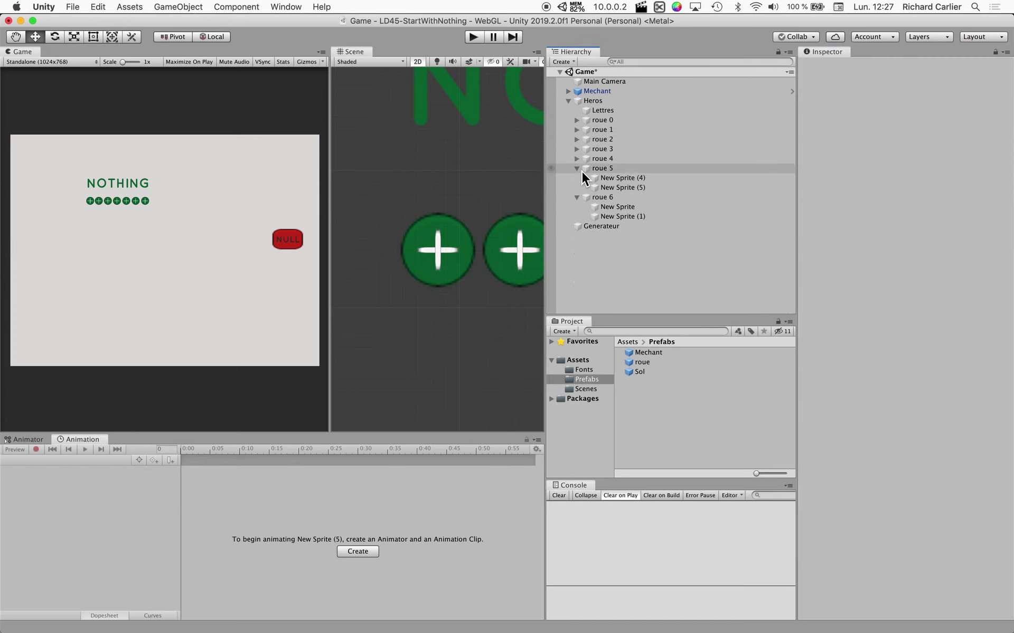
pyautogui.click(576, 197)
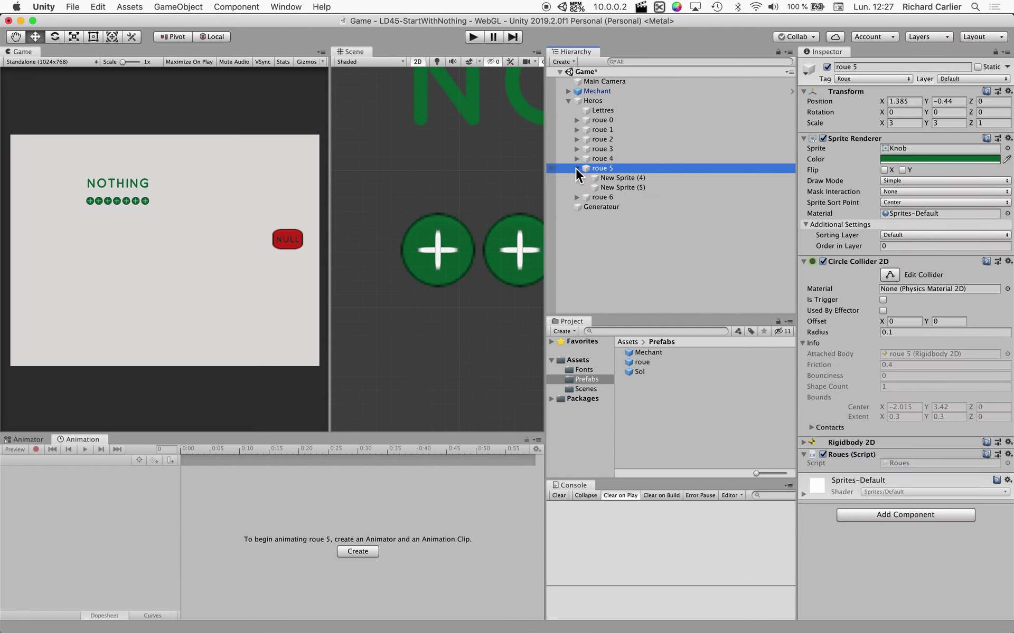
pyautogui.press('Left')
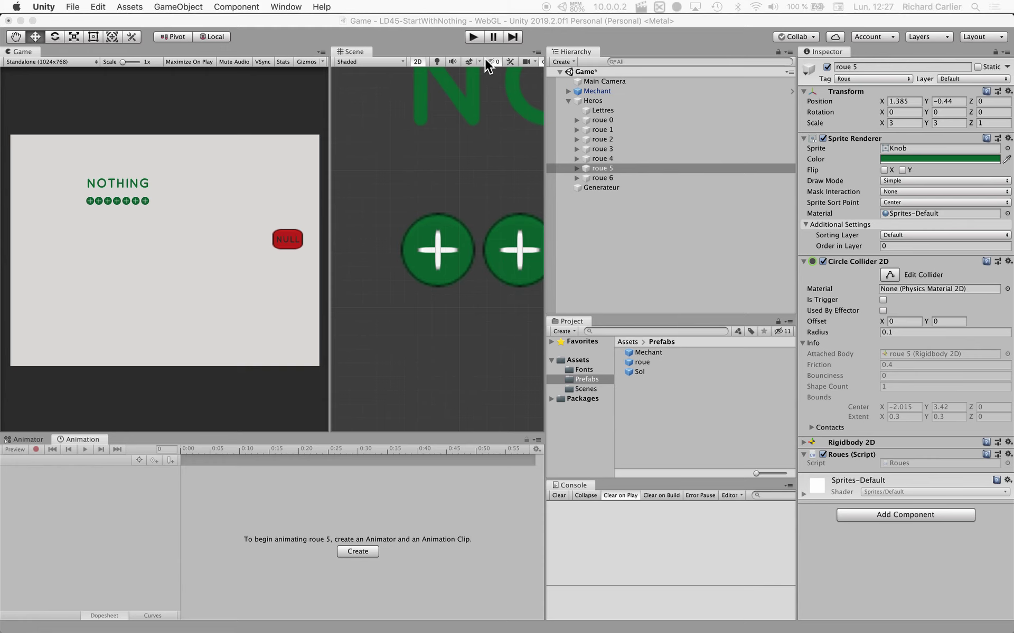
# Step: Run the game in play mode, then pause it
pyautogui.click(479, 39)
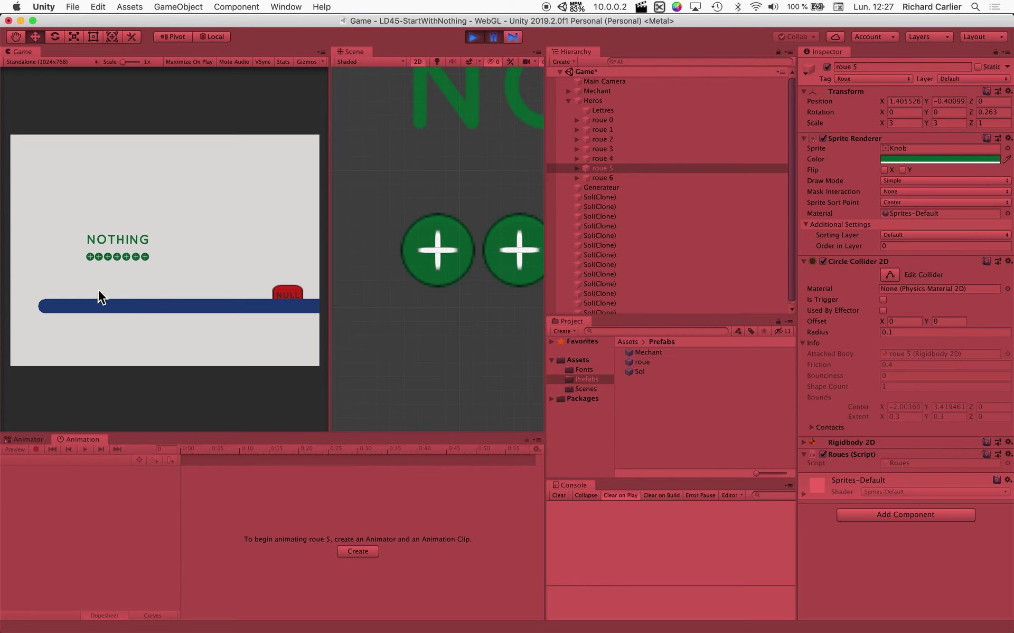
pyautogui.click(498, 37)
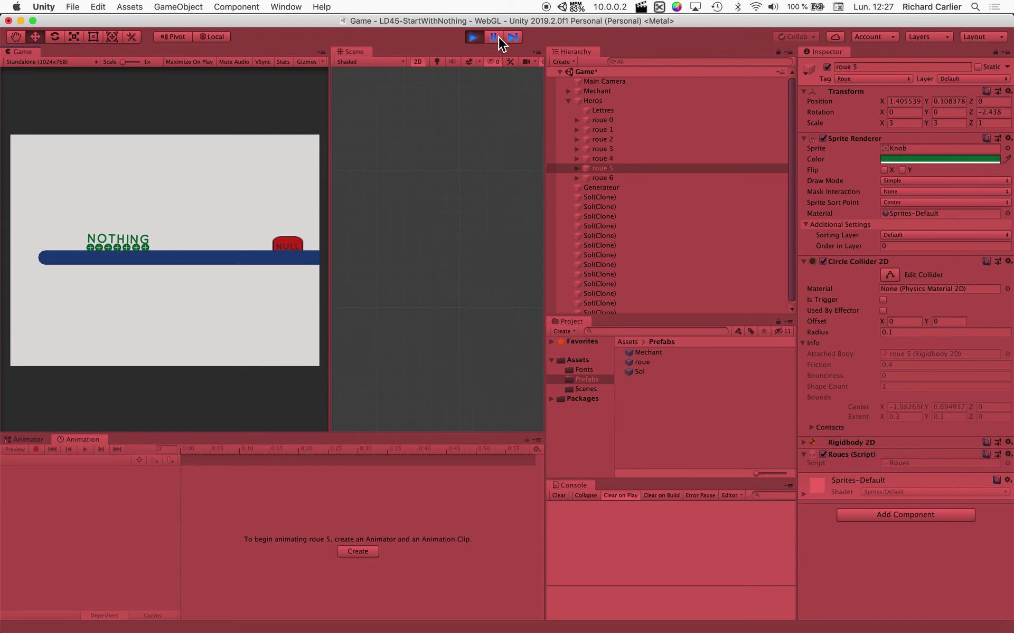
pyautogui.click(498, 38)
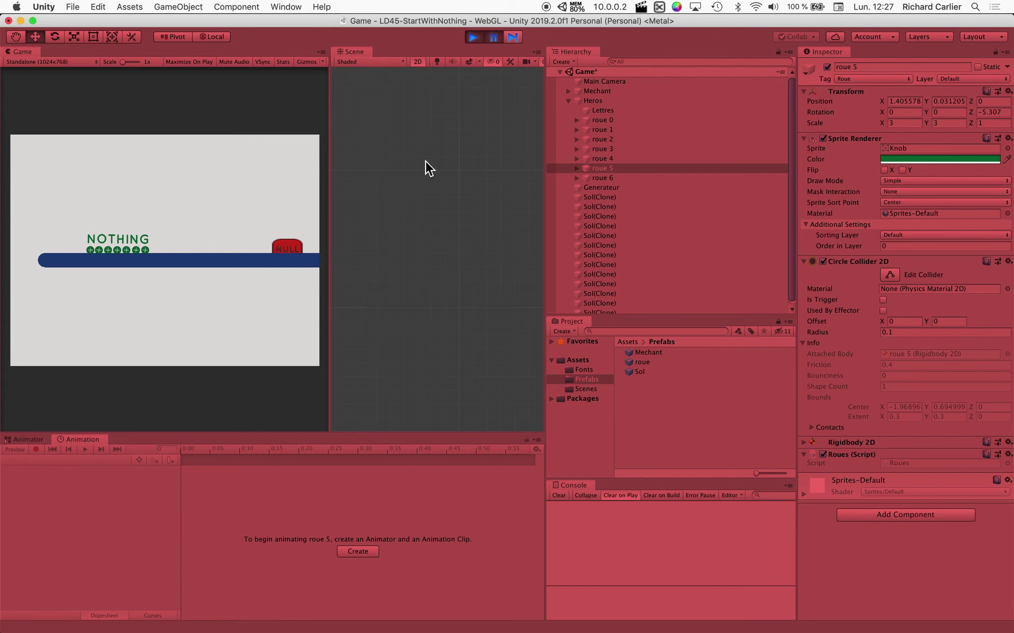
# Step: Frame Heros in a widened, zoomed-in Scene view and show its collider bounds with Edit Collider
pyautogui.doubleClick(592, 101)
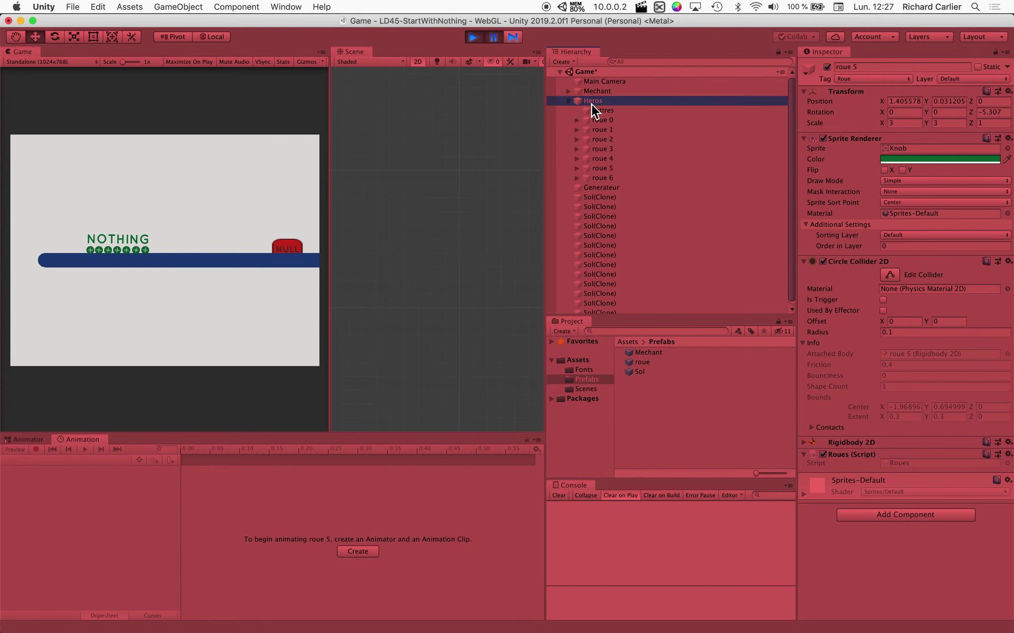
pyautogui.click(323, 221)
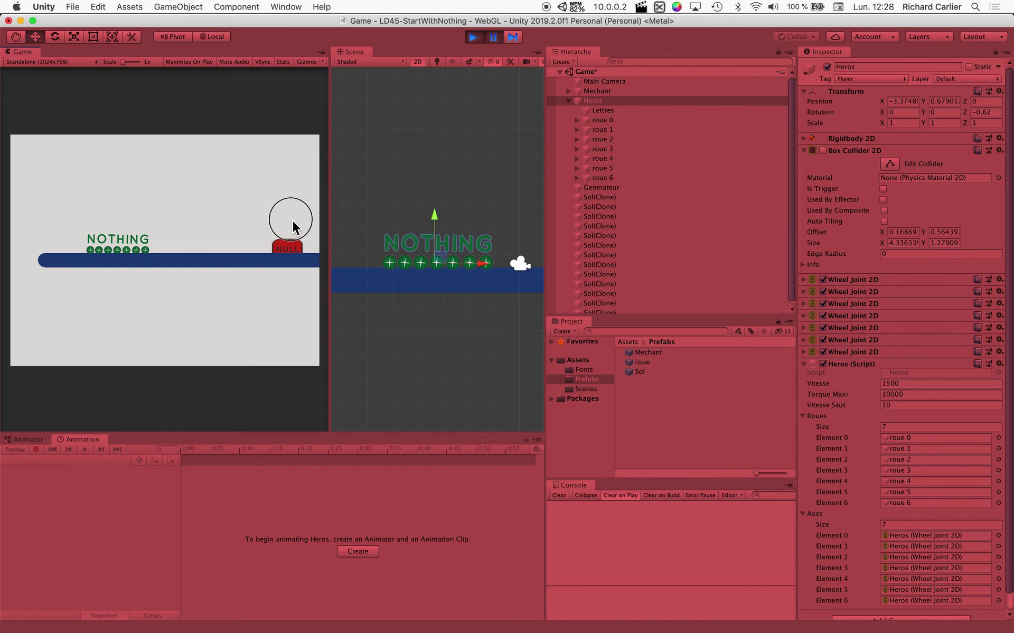
pyautogui.moveTo(293, 222); pyautogui.dragTo(202, 229)
pyautogui.scroll(2, 403, 294)
pyautogui.scroll(2, 329, 285)
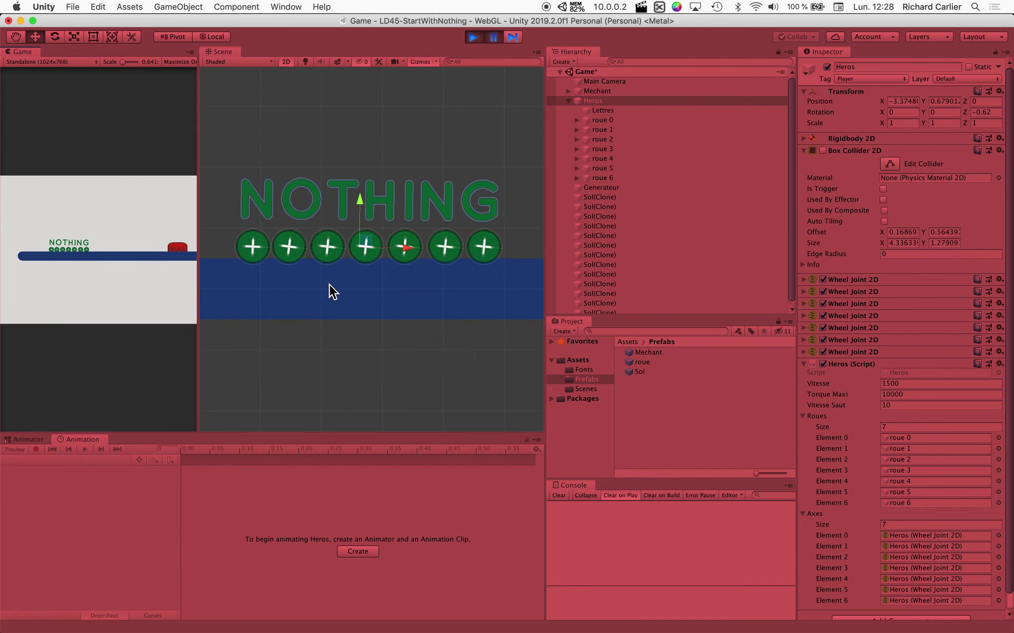
pyautogui.scroll(1, 329, 285)
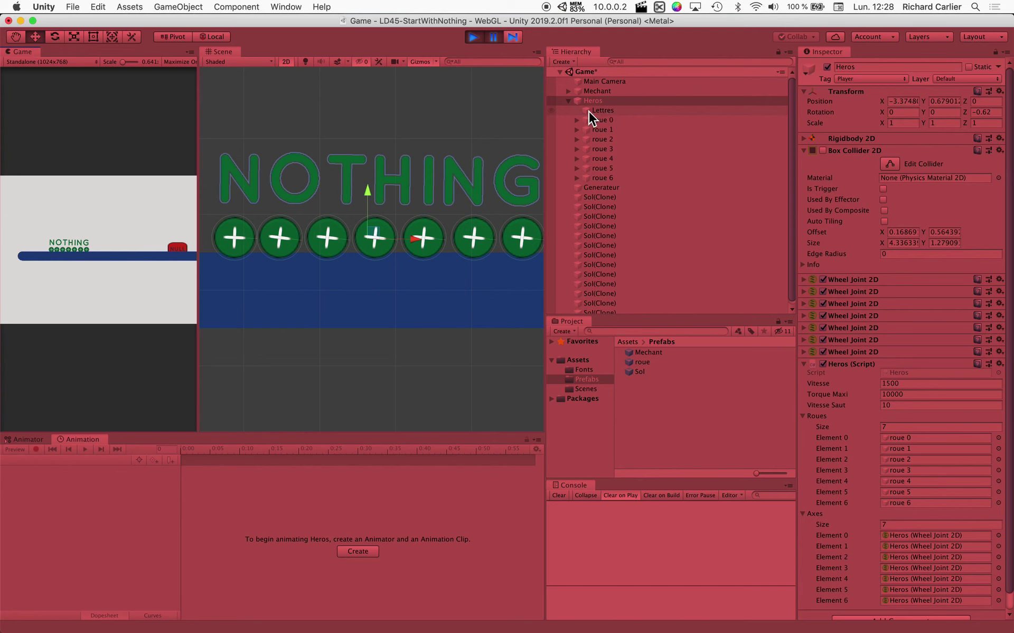
pyautogui.click(889, 163)
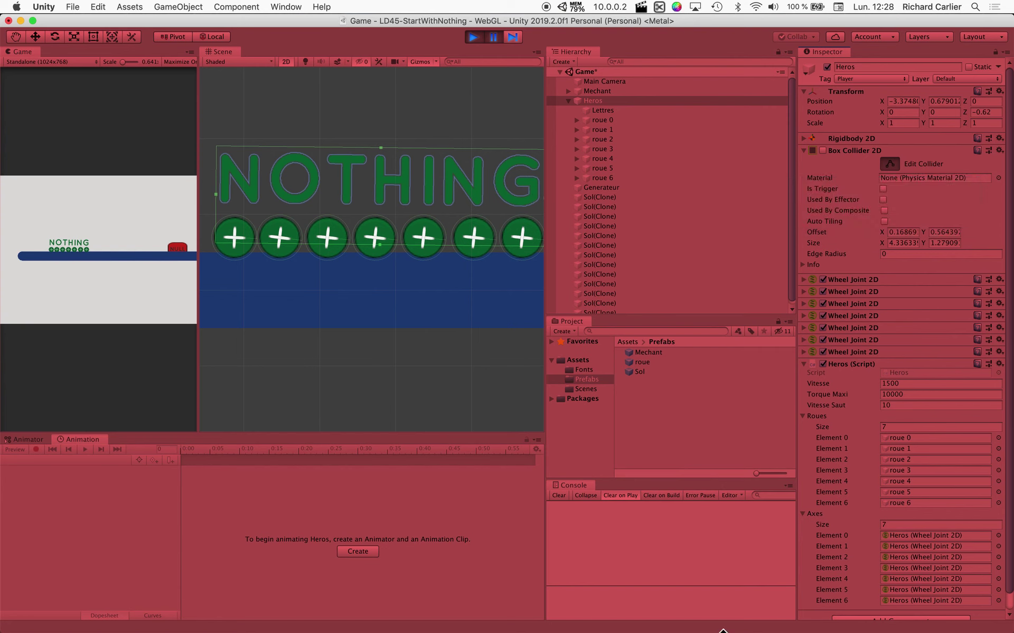
pyautogui.moveTo(759, 630)
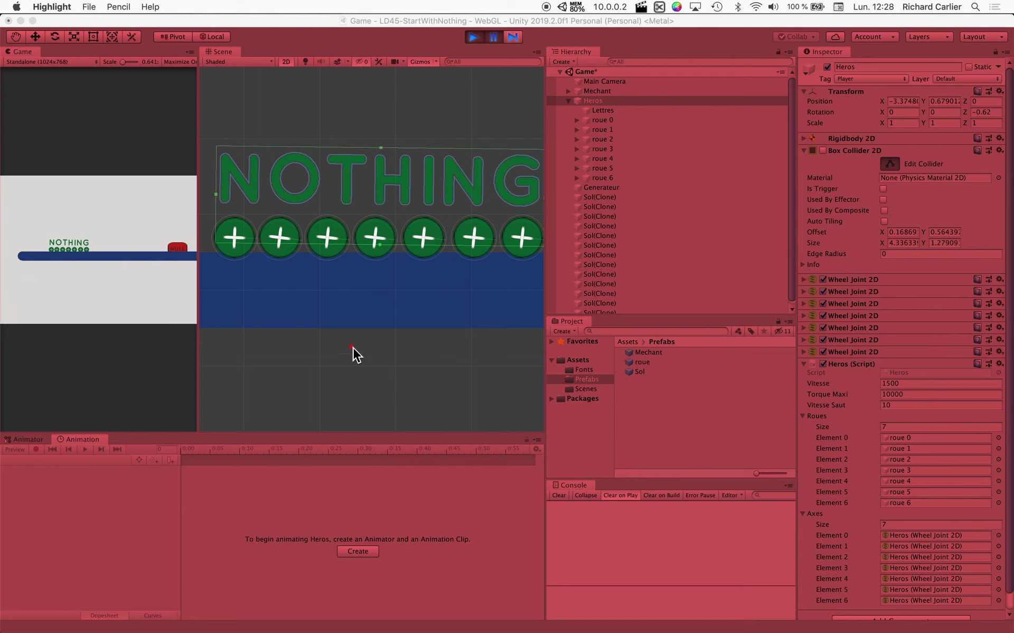
# Step: Draw a red vertical line through the fourth wheel and a red horizontal line along the ground's top
pyautogui.click(379, 206)
pyautogui.moveTo(381, 207); pyautogui.dragTo(380, 285)
pyautogui.click(203, 265)
pyautogui.moveTo(203, 265); pyautogui.dragTo(541, 271)
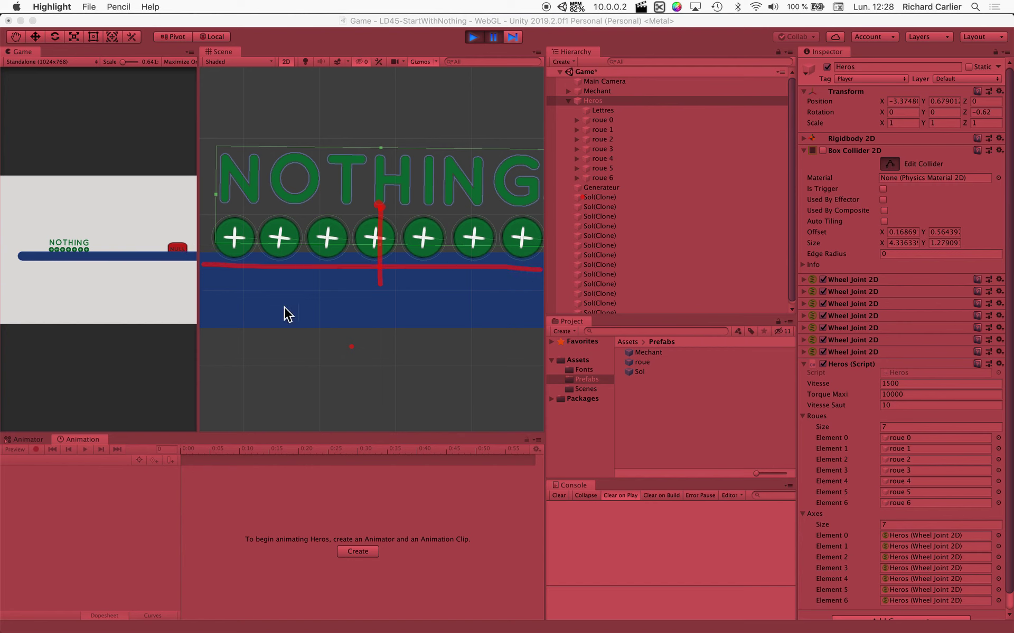
pyautogui.click(381, 235)
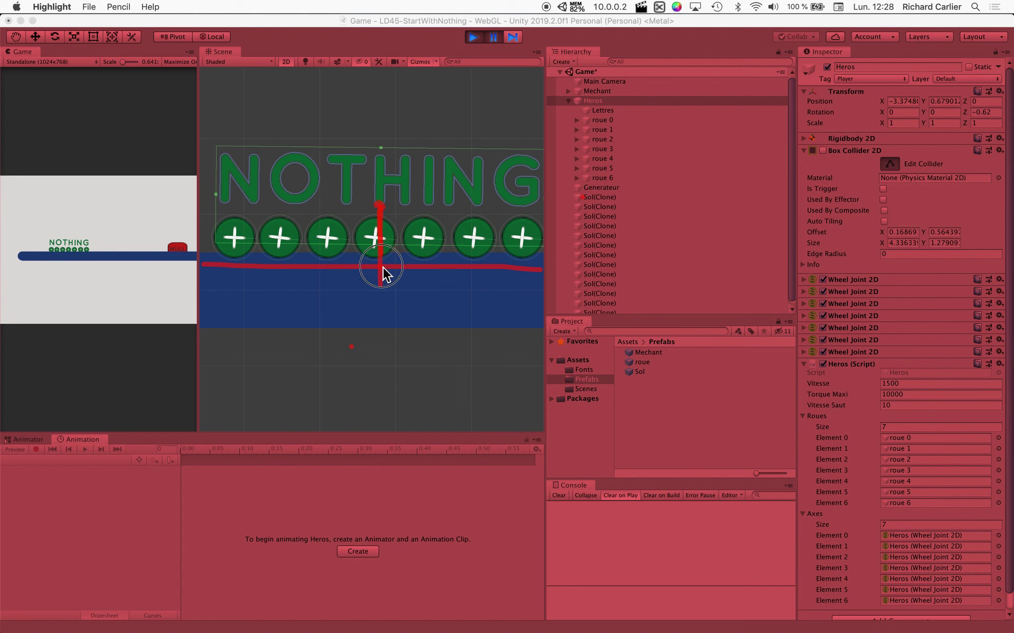
pyautogui.moveTo(381, 238); pyautogui.dragTo(383, 277)
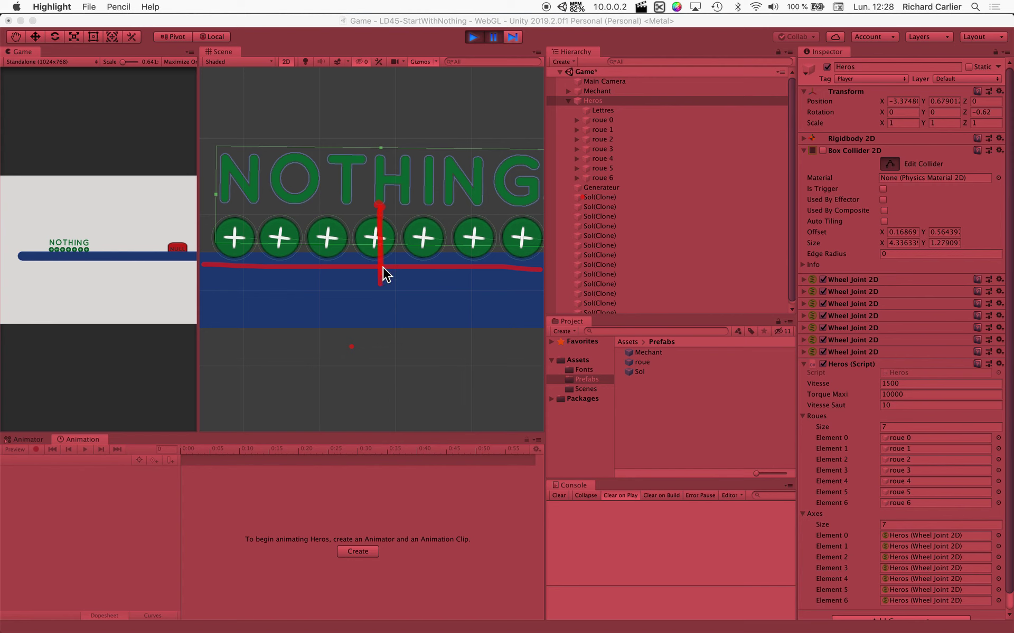
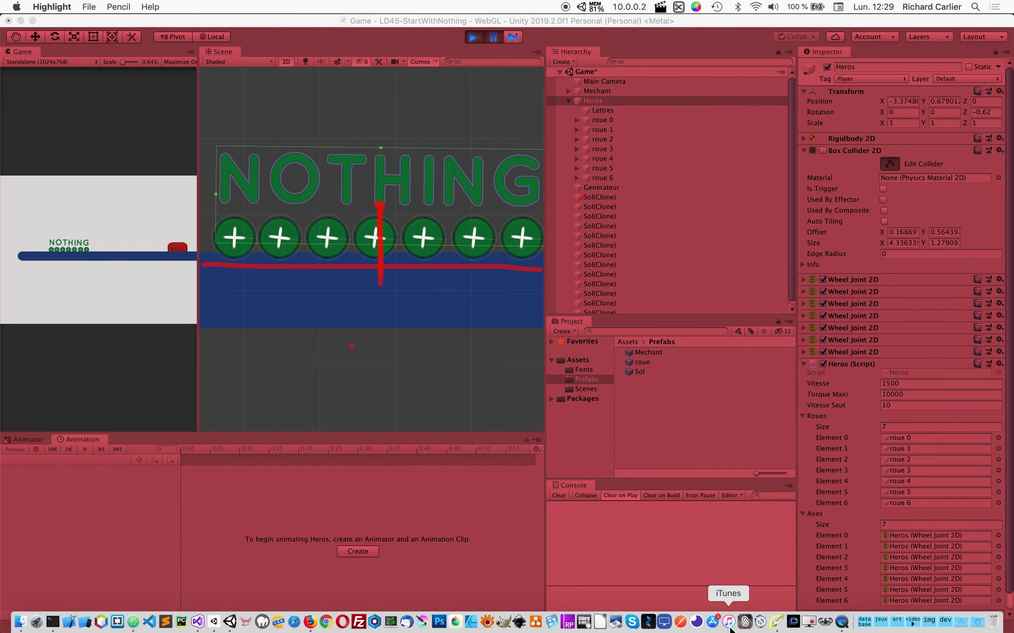
# Step: Clear old annotations, then mark the ground, the first wheel, and lines from N, H and G
pyautogui.click(68, 6)
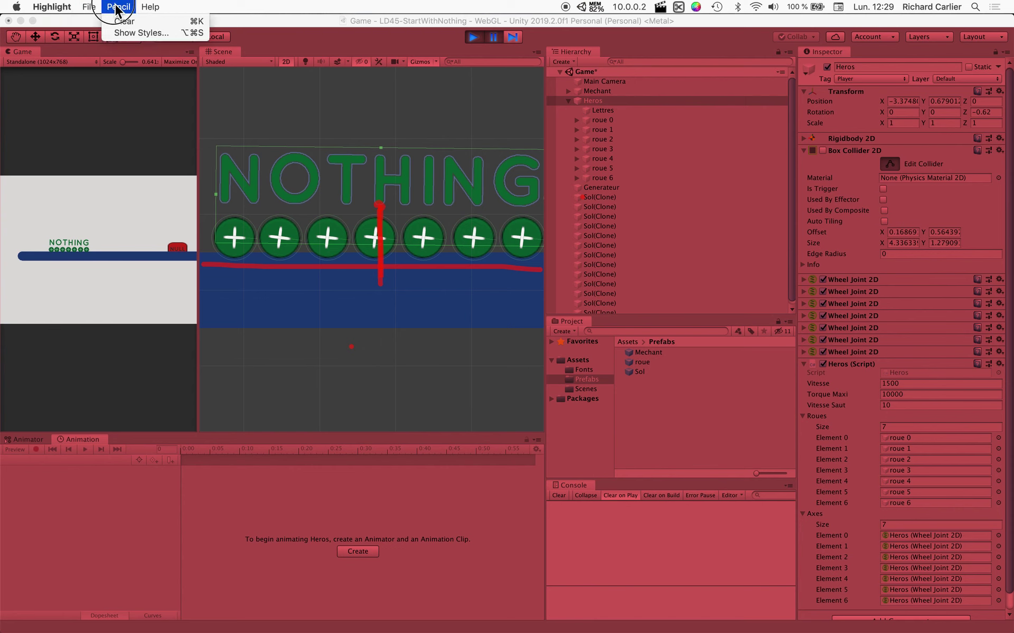
pyautogui.click(120, 22)
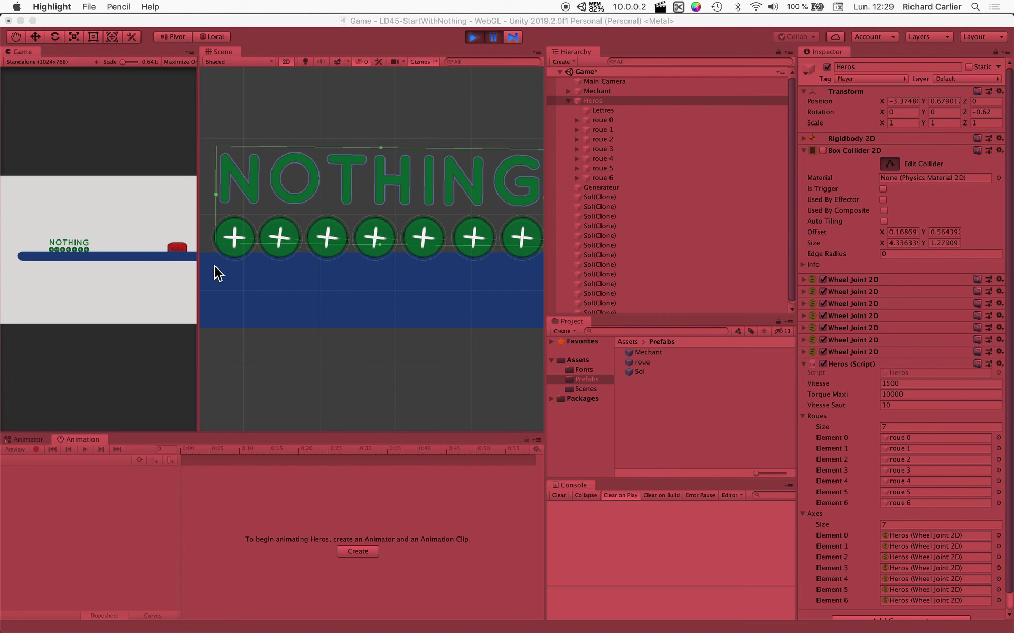
pyautogui.moveTo(201, 263); pyautogui.dragTo(543, 270)
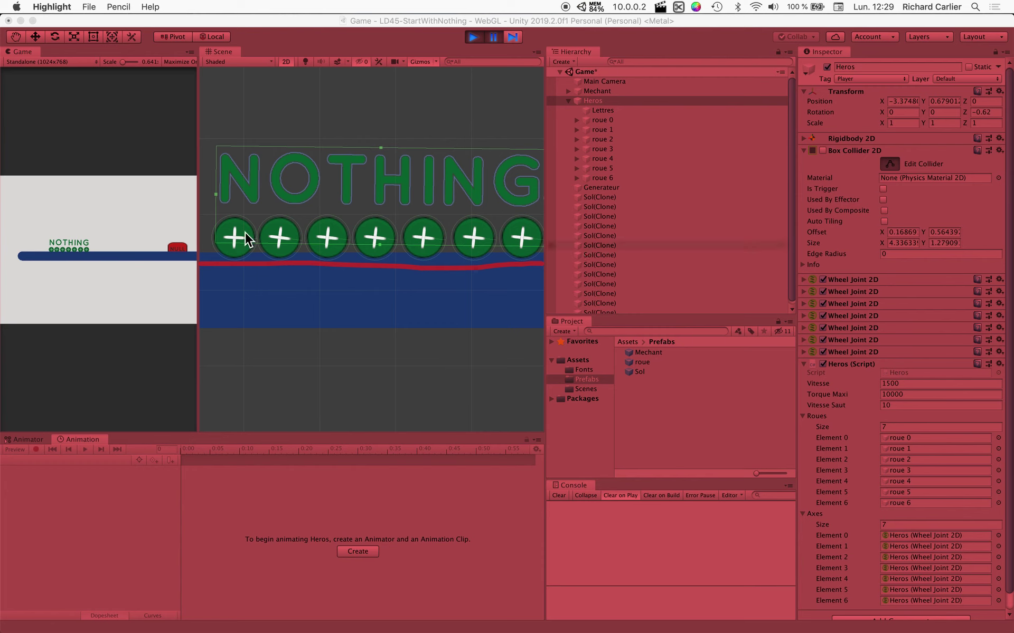
pyautogui.moveTo(238, 215); pyautogui.dragTo(269, 261)
pyautogui.moveTo(379, 195); pyautogui.dragTo(382, 271)
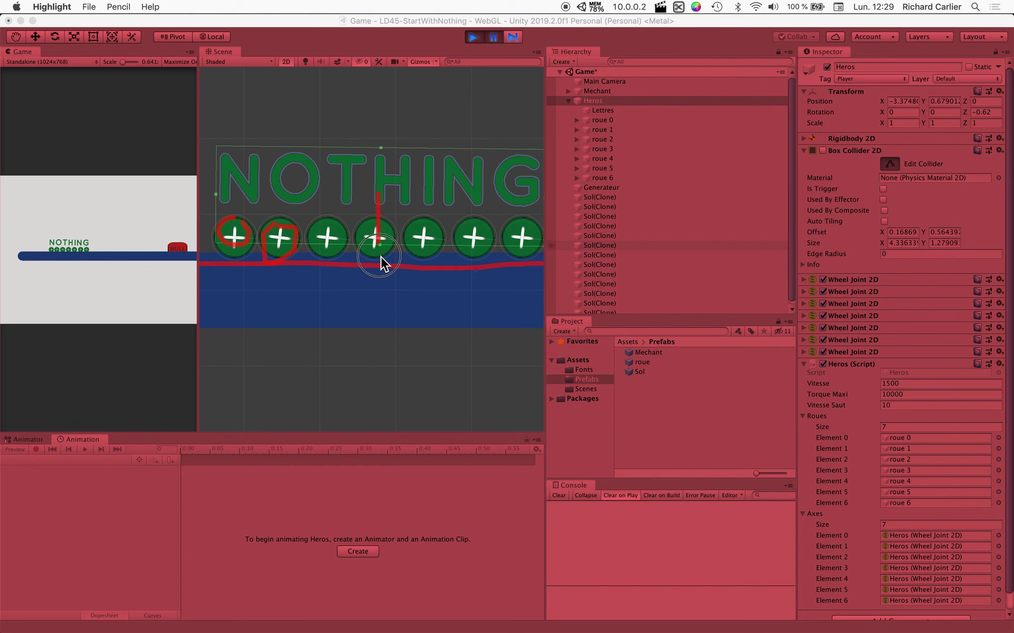
pyautogui.moveTo(520, 190); pyautogui.dragTo(526, 272)
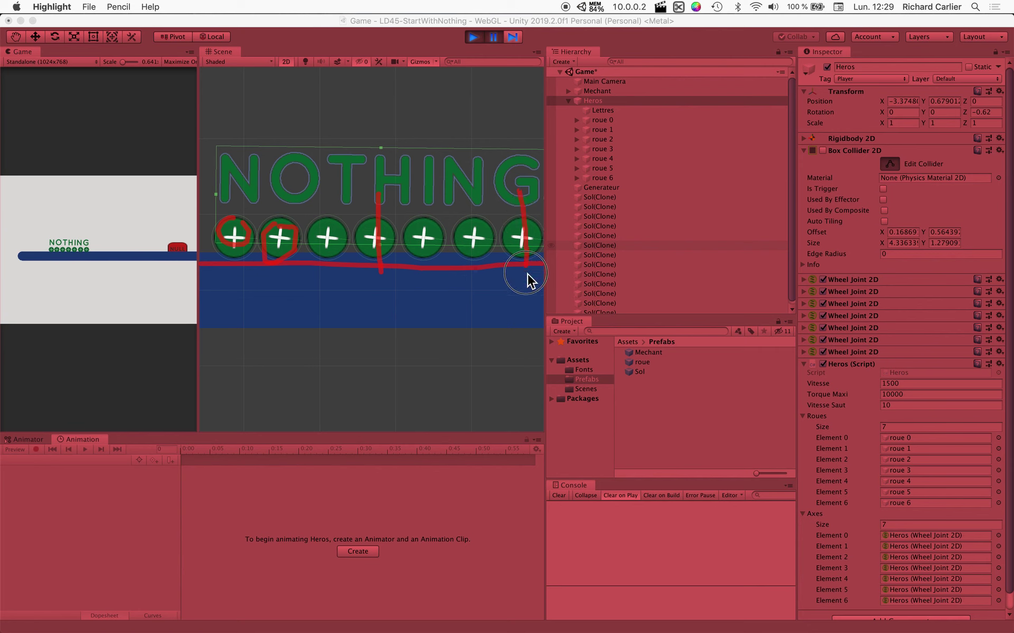
pyautogui.moveTo(241, 182); pyautogui.dragTo(237, 283)
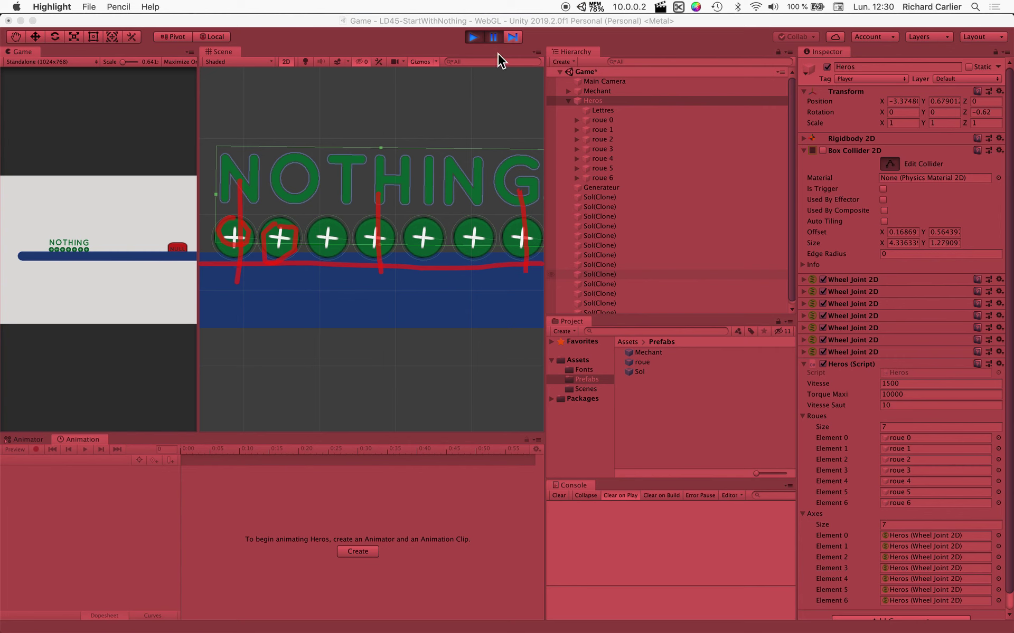
# Step: Quit the Highlight annotation overlay and begin switching applications
pyautogui.click(53, 7)
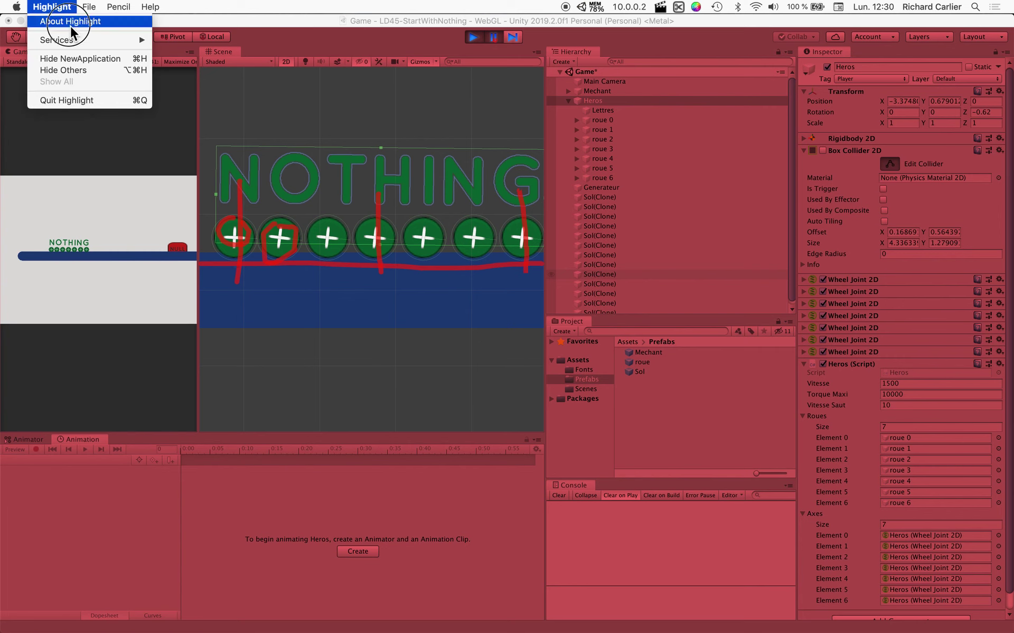
pyautogui.click(74, 100)
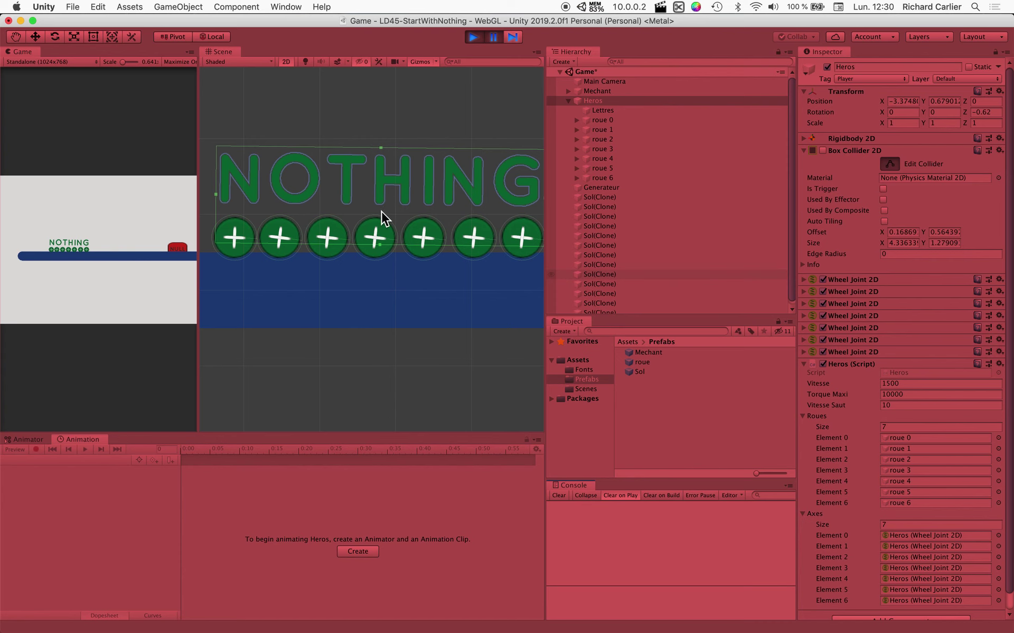
pyautogui.press('super+Tab')
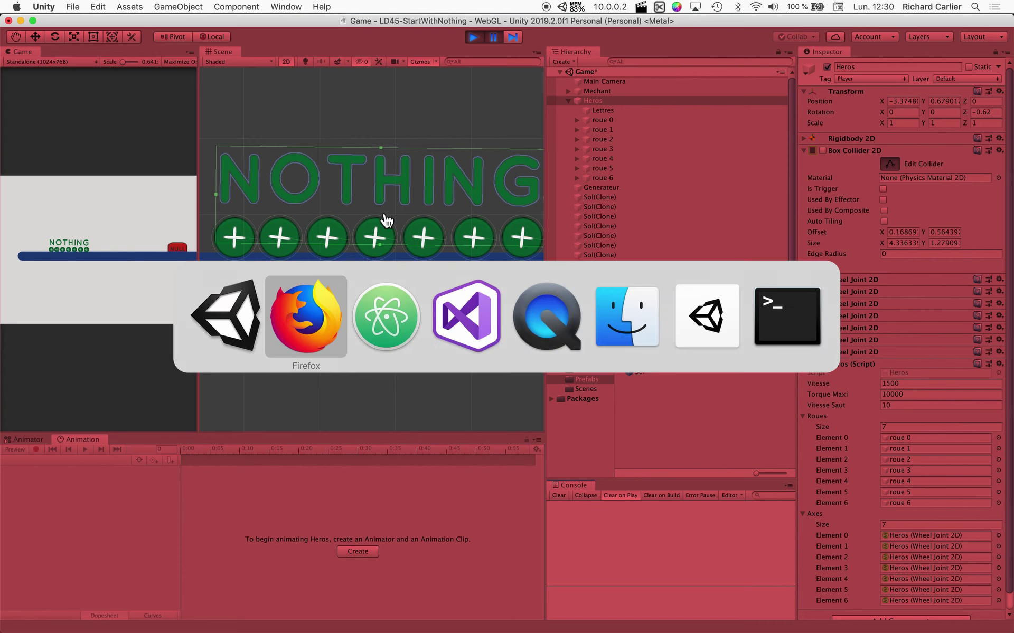
# Step: Stop the play test and add the comment '// demande de saut' above the jump check in Update
pyautogui.click(477, 37)
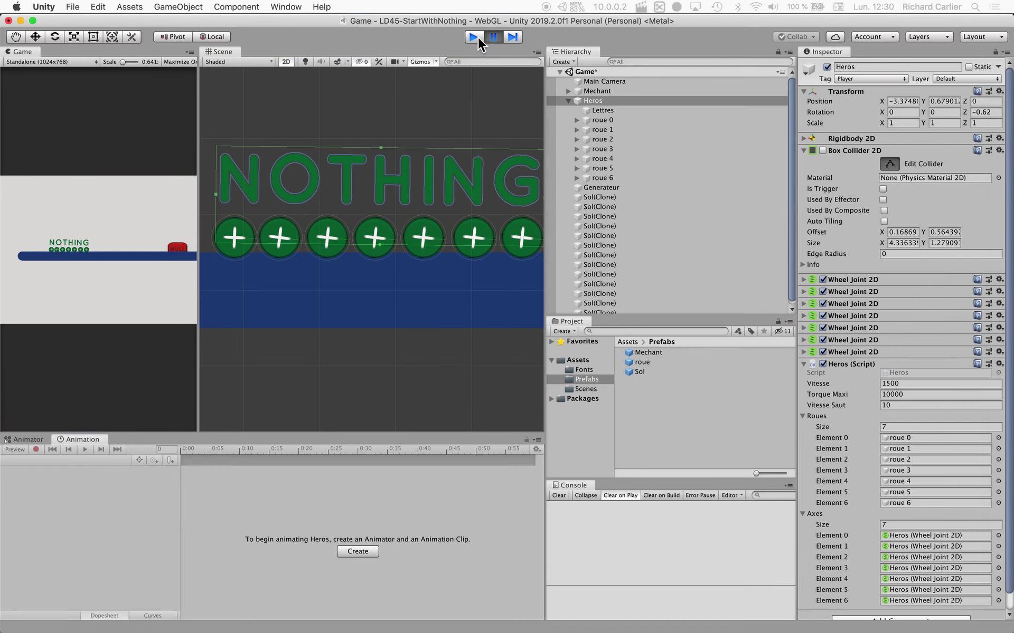
pyautogui.press('super+Tab')
pyautogui.press('super+Tab')
pyautogui.press('super+Tab')
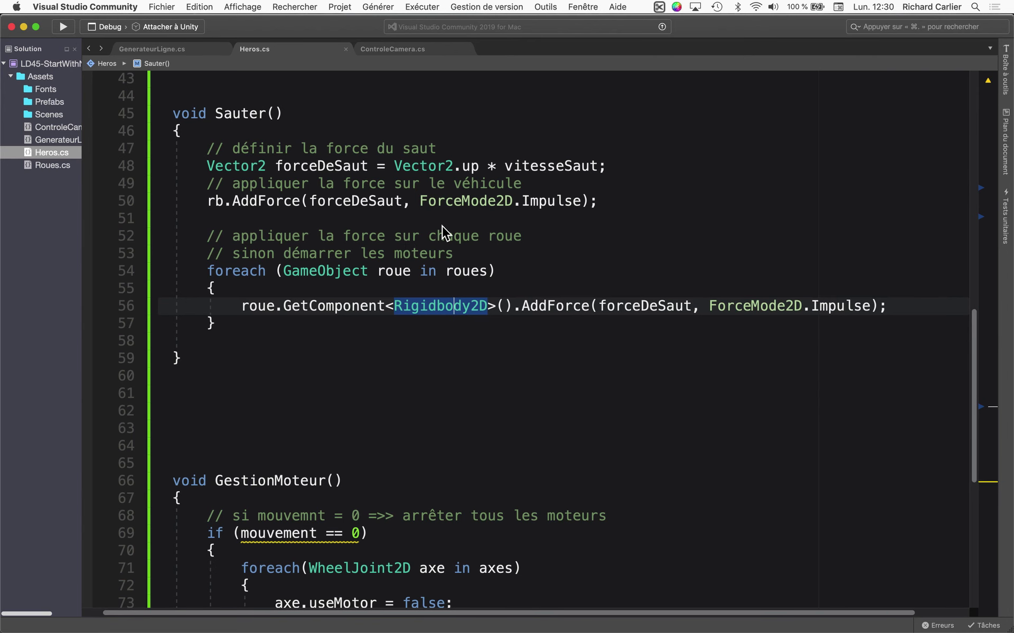
pyautogui.scroll(1, 335, 296)
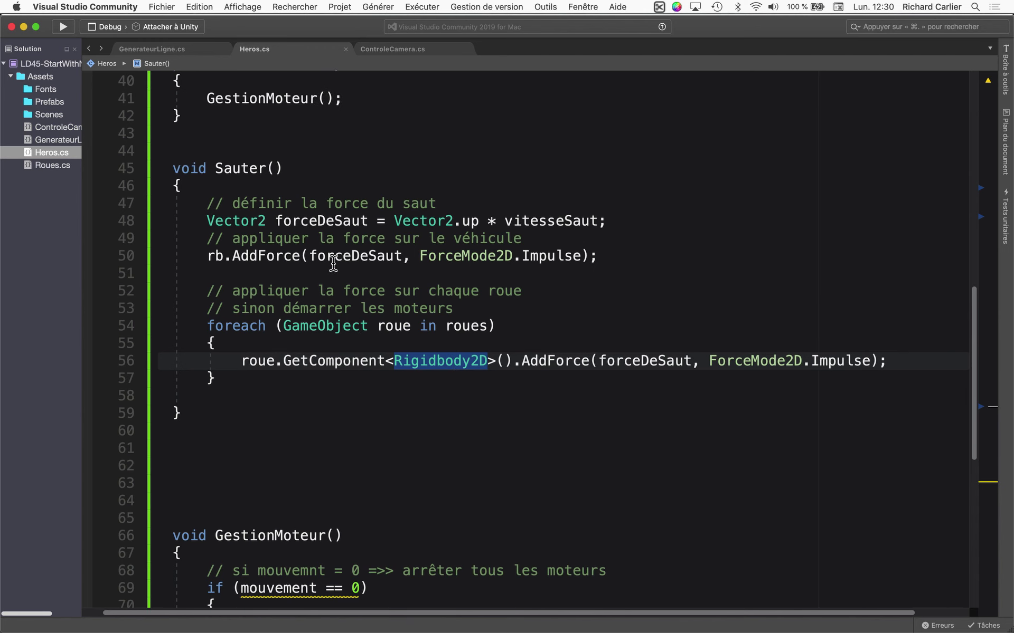
pyautogui.scroll(5, 335, 264)
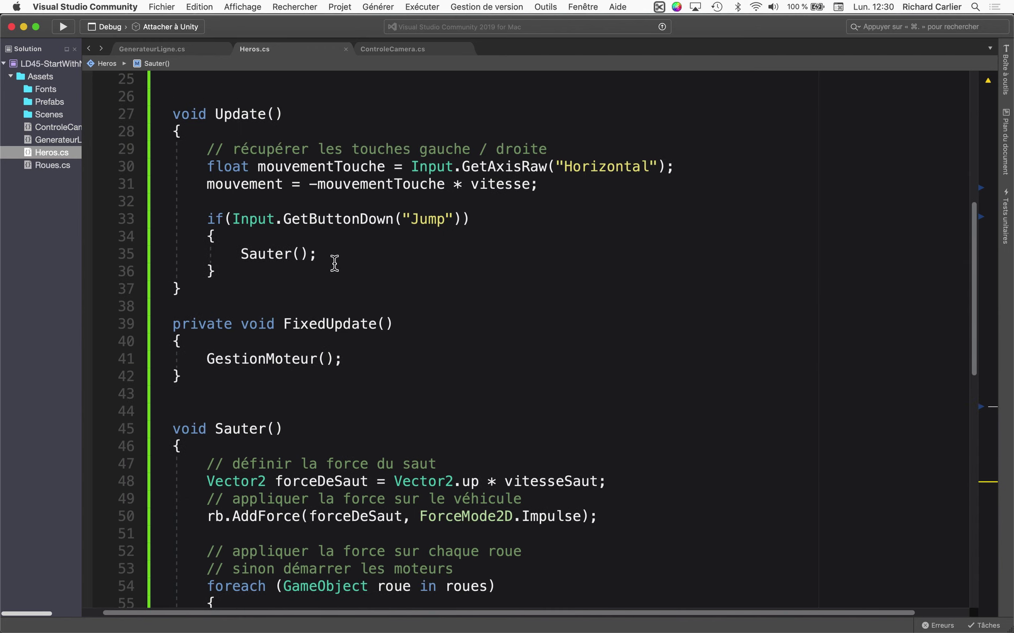
pyautogui.click(328, 212)
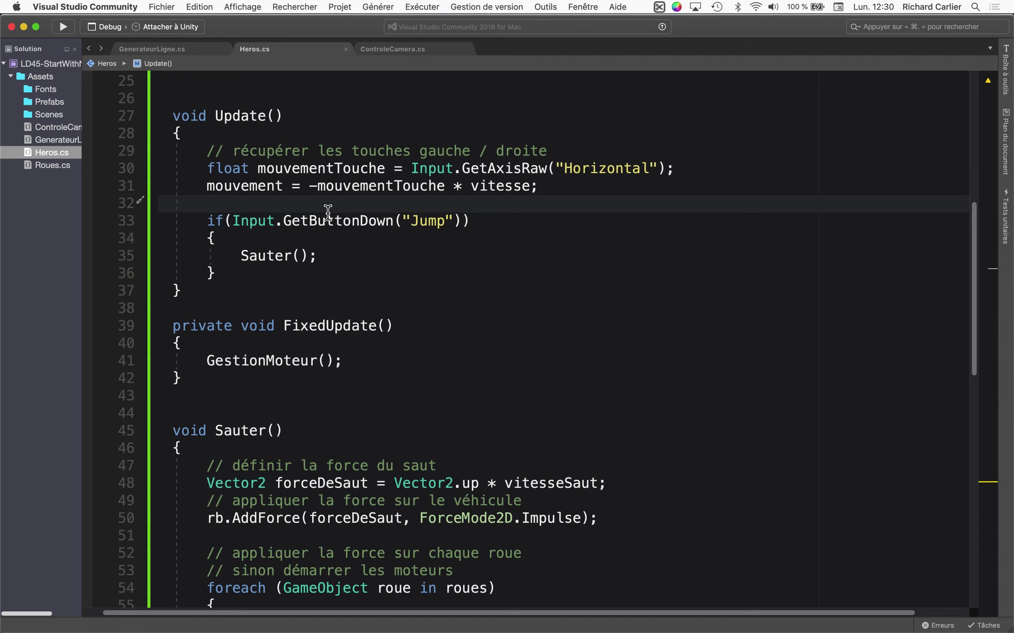
pyautogui.press('Return')
pyautogui.press('Return')
pyautogui.press('Return')
pyautogui.press('Return')
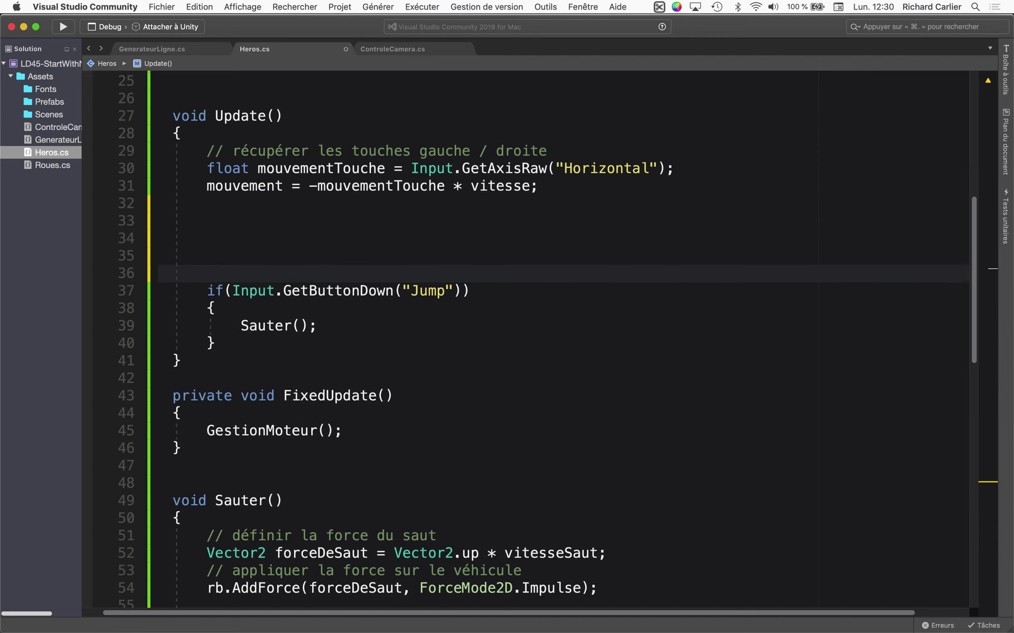
pyautogui.write('//')
pyautogui.write(' dema')
pyautogui.press('BackSpace')
pyautogui.write('mande d')
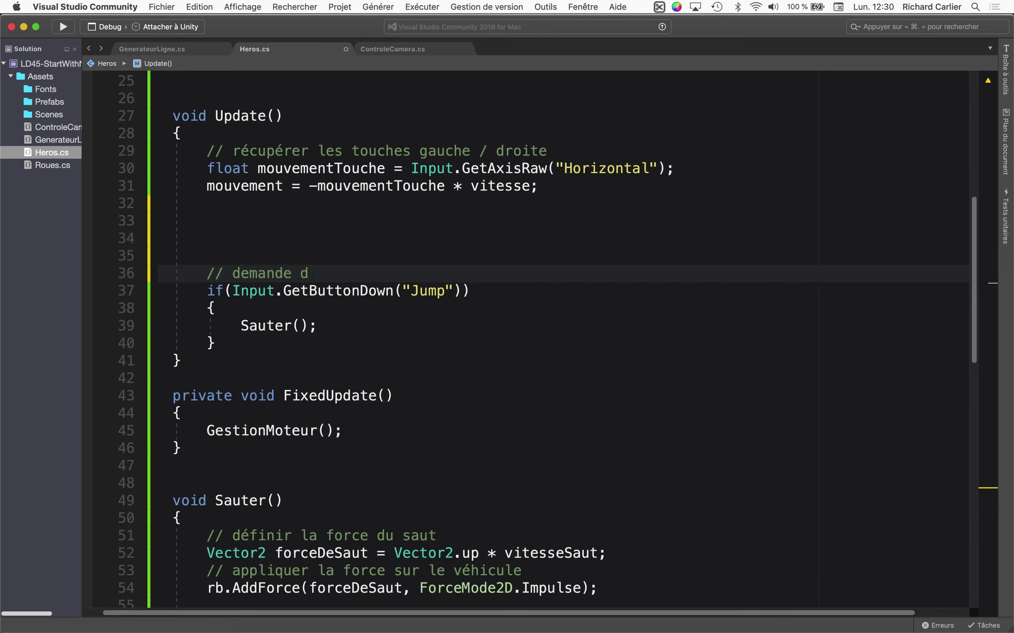
pyautogui.write('e saut')
# Step: Add the comment '// vérifier si on touche le sol' on the blank line in Update
pyautogui.click(297, 380)
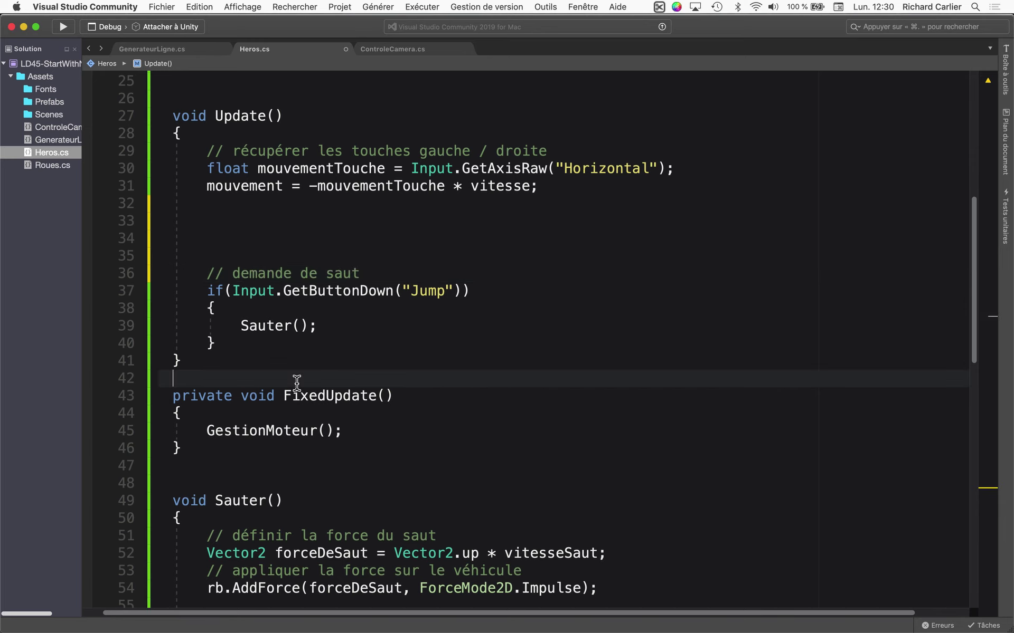
pyautogui.click(283, 228)
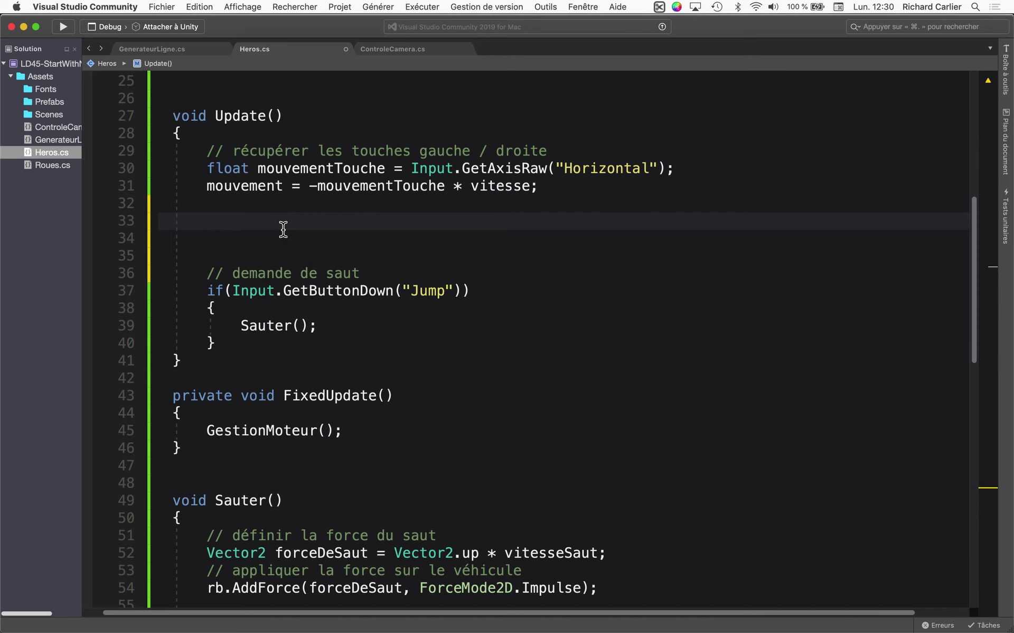
pyautogui.write('//')
pyautogui.write(' vérifier si on ')
pyautogui.write('touche le sol')
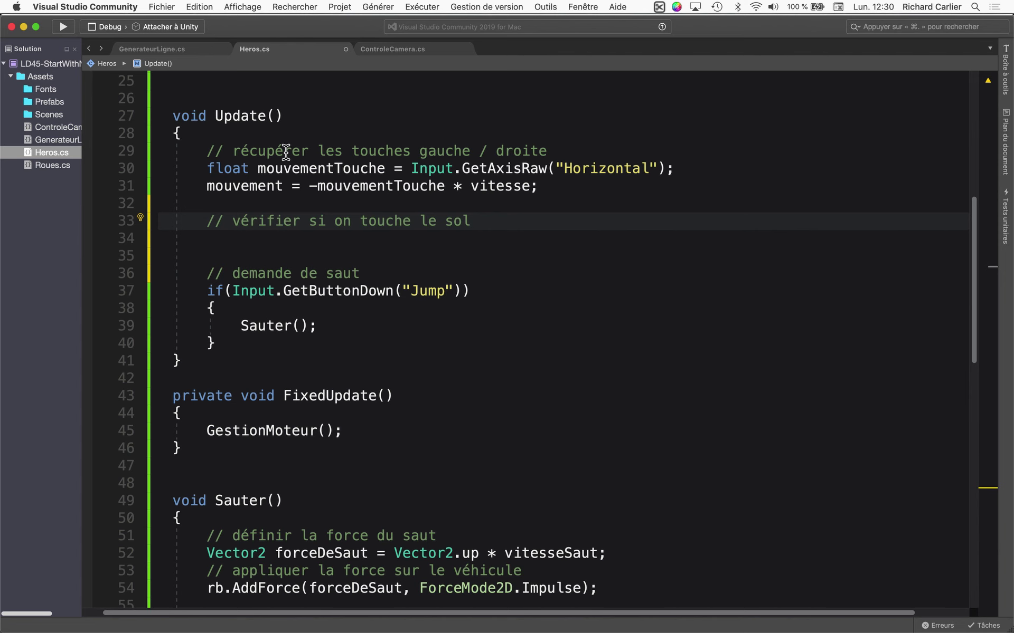
pyautogui.scroll(7, 280, 211)
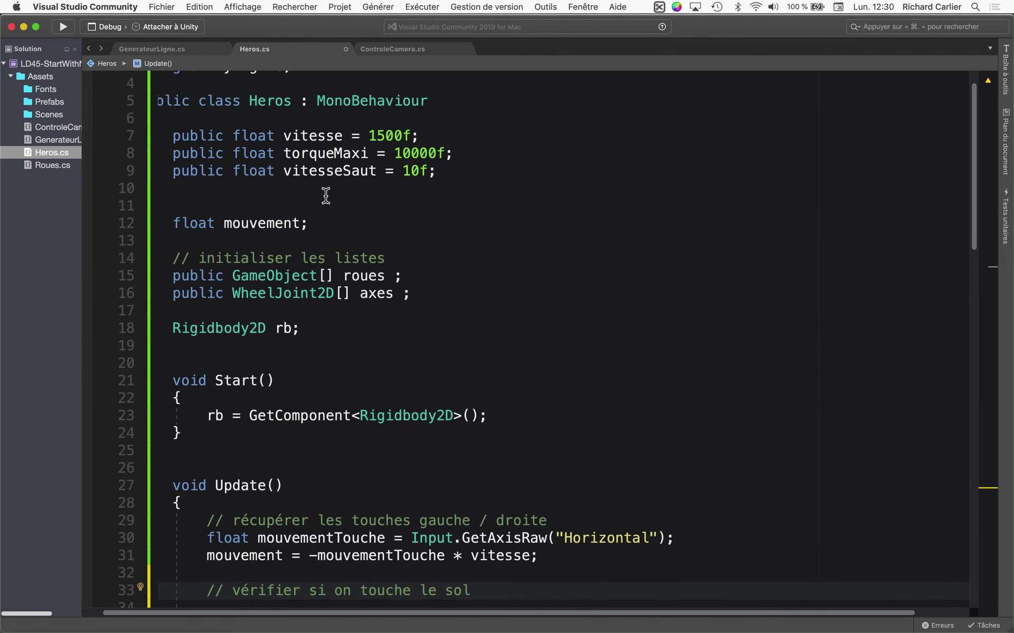
# Step: Declare 'bool toucheSol = false;' below vitesseSaut, then scroll back down to Update
pyautogui.click(258, 206)
pyautogui.press('Return')
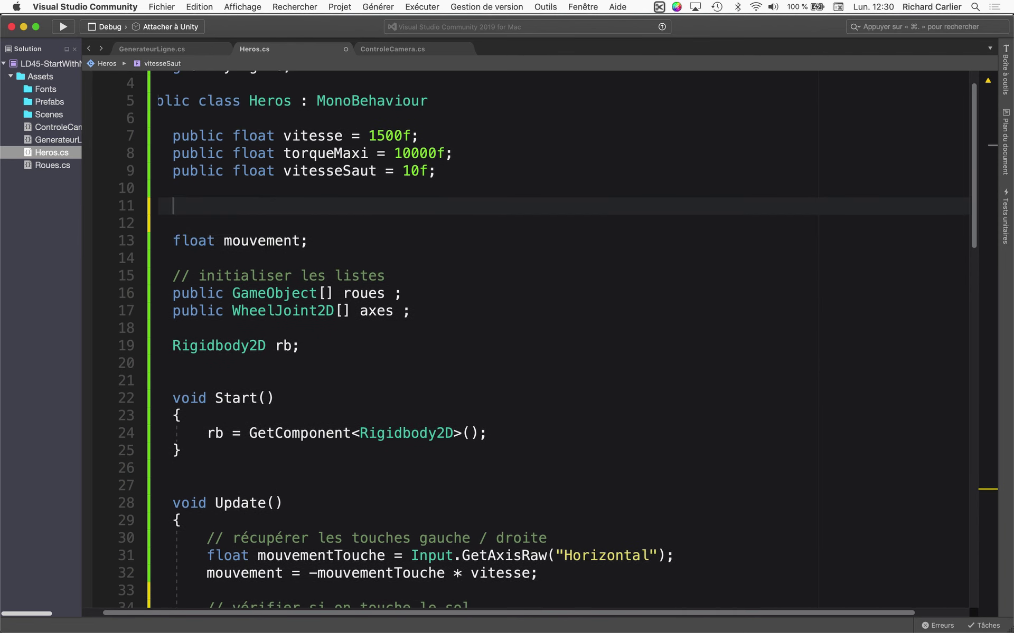
pyautogui.write('bool ')
pyautogui.write('toucheS')
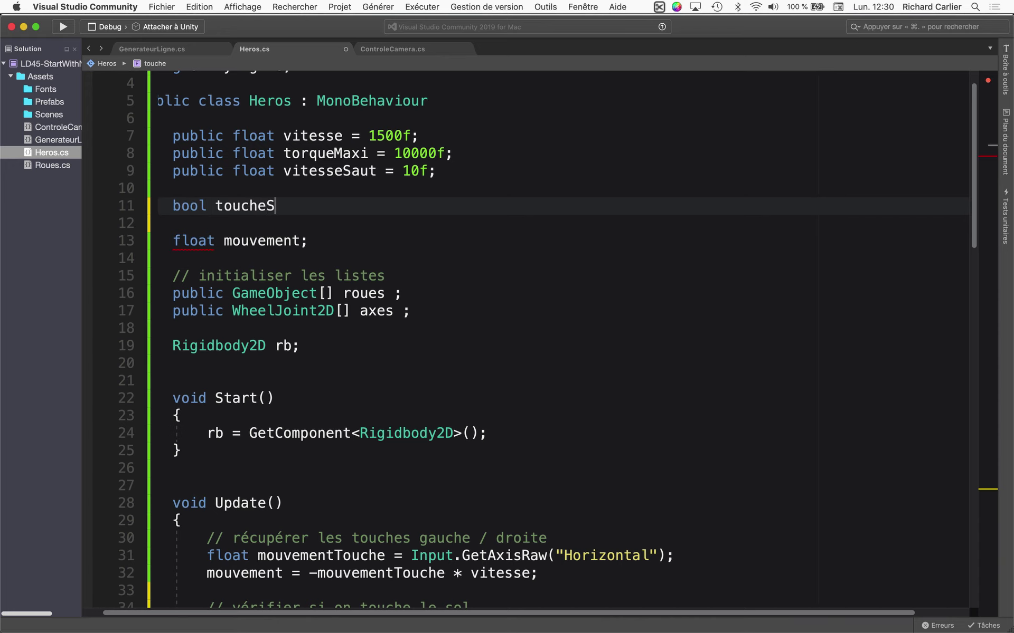
pyautogui.write('ol;')
pyautogui.click(237, 211)
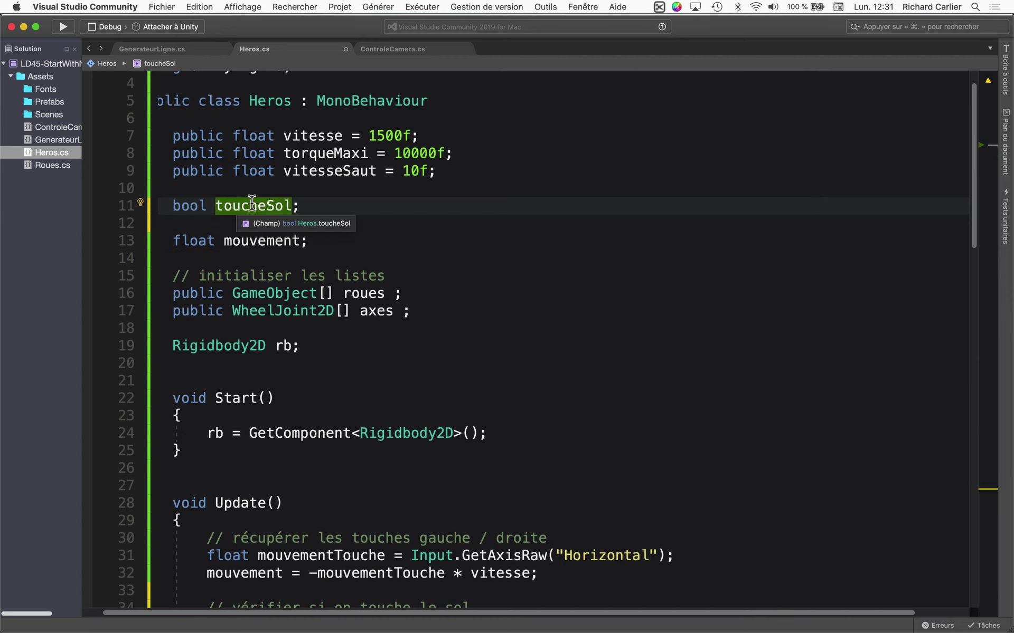
pyautogui.doubleClick(248, 205)
pyautogui.click(342, 205)
pyautogui.press('Left')
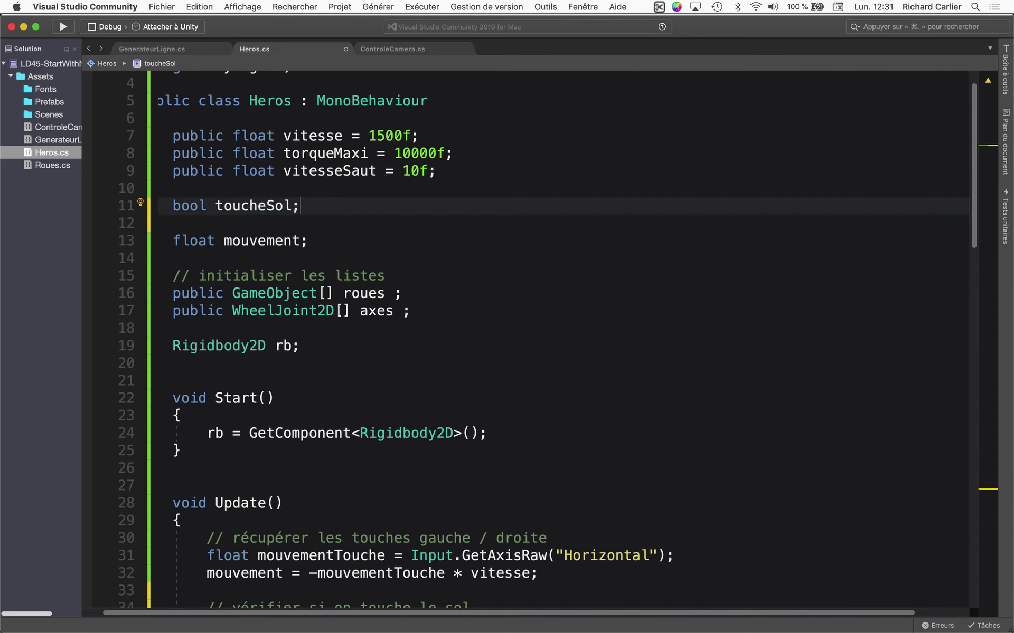
pyautogui.write('= false')
pyautogui.press('Escape')
pyautogui.click(276, 222)
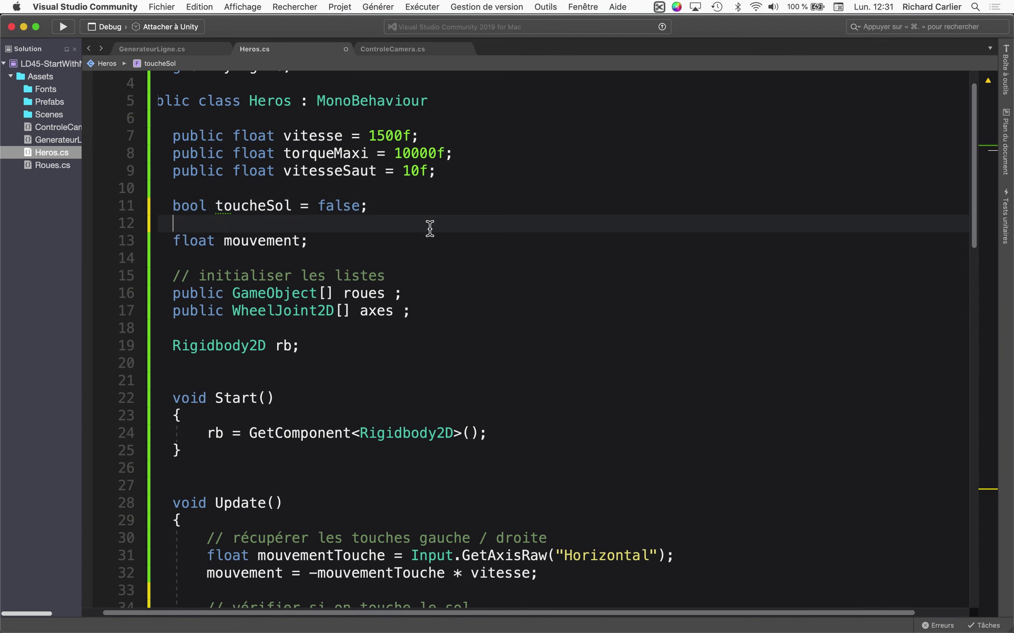
pyautogui.scroll(-4, 430, 228)
pyautogui.scroll(-3, 430, 228)
pyautogui.scroll(-5, 428, 245)
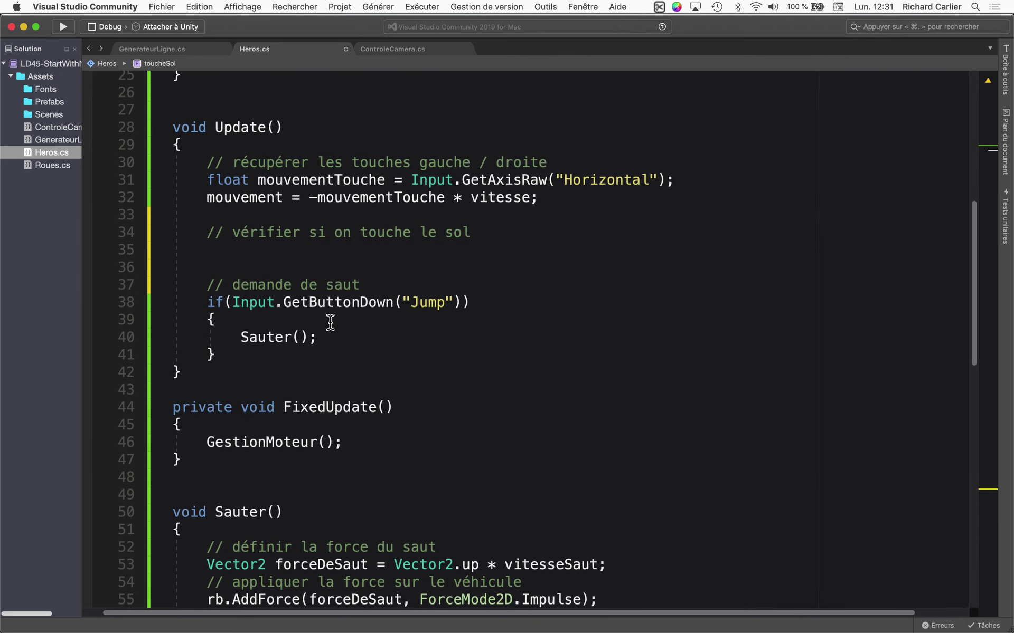
# Step: Declare 'RaycastHit rayon;' under the ground-check comment
pyautogui.click(330, 244)
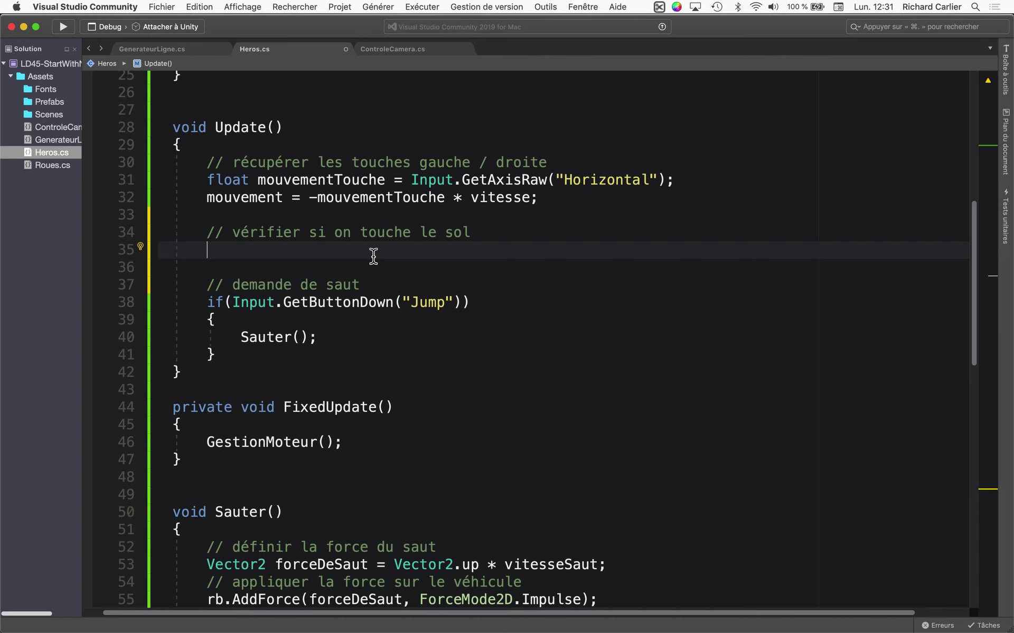
pyautogui.press('Return')
pyautogui.press('Return')
pyautogui.press('Up')
pyautogui.press('Up')
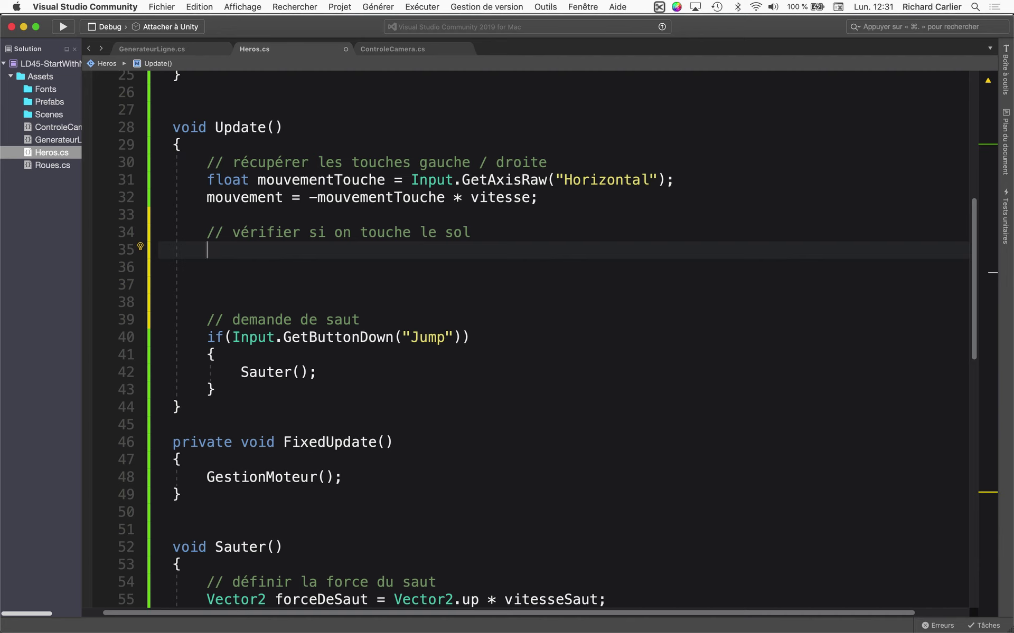
pyautogui.write('Rayca')
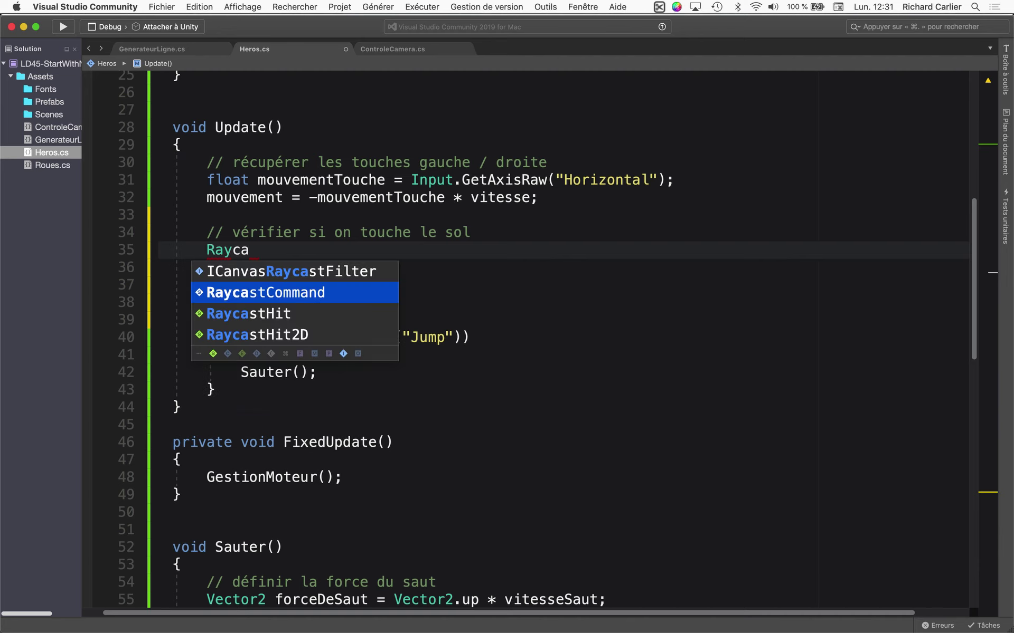
pyautogui.write('stHi')
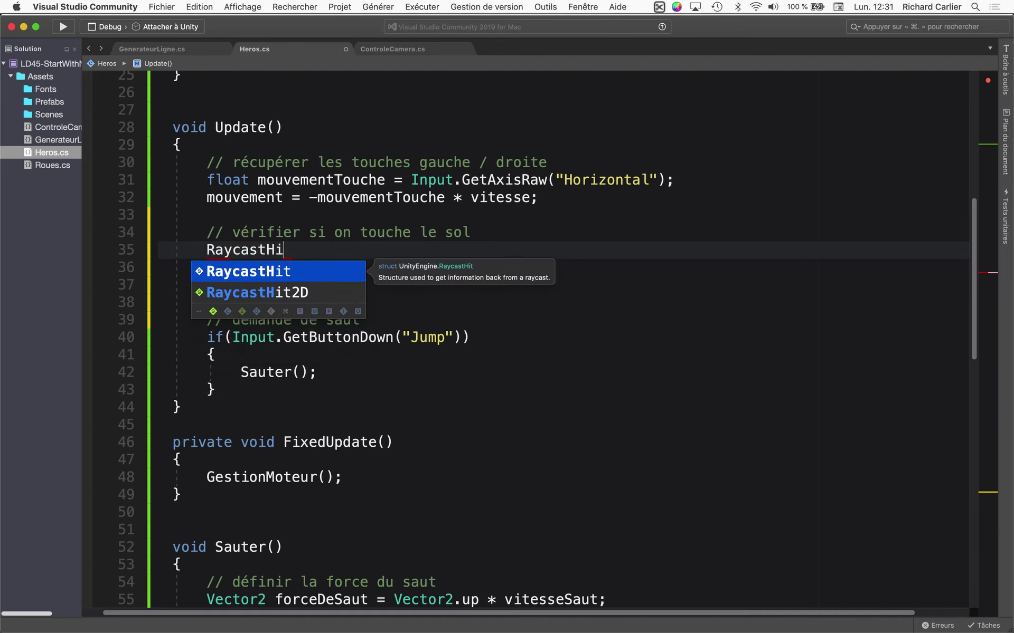
pyautogui.write('t ')
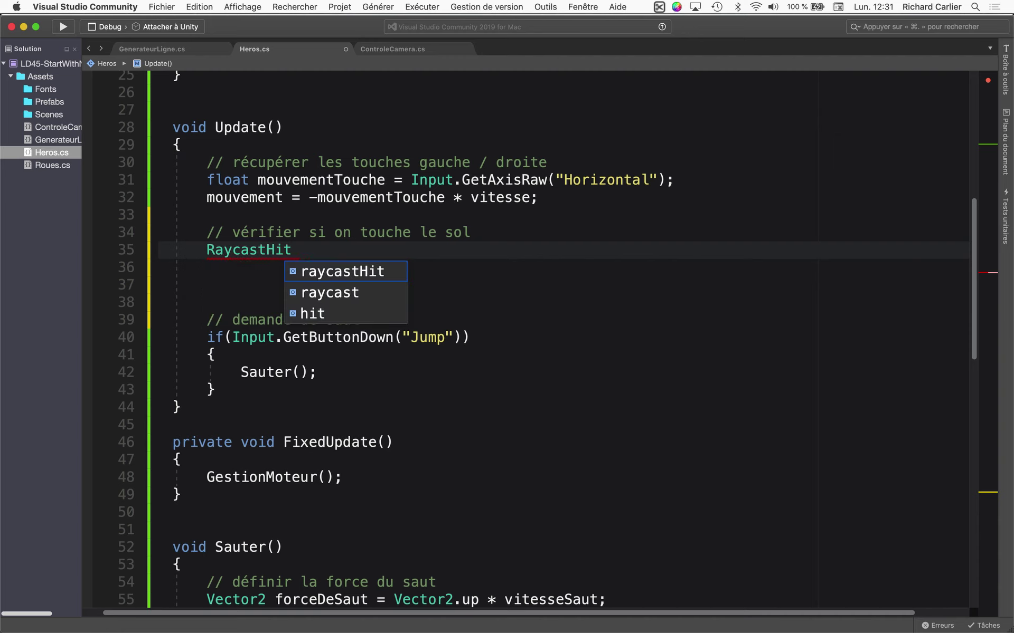
pyautogui.write('rayon')
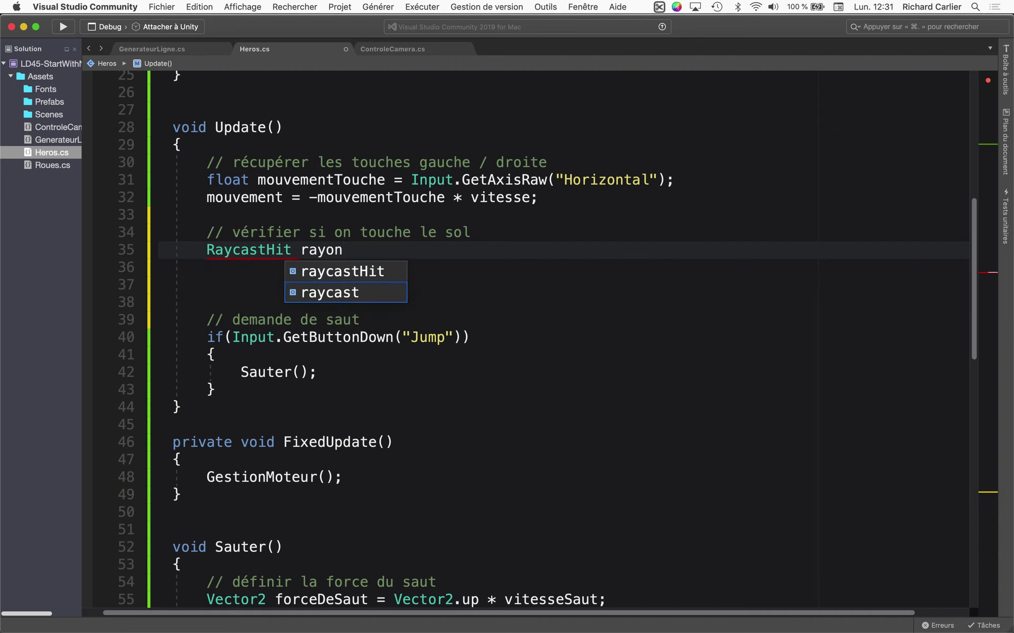
pyautogui.write(';')
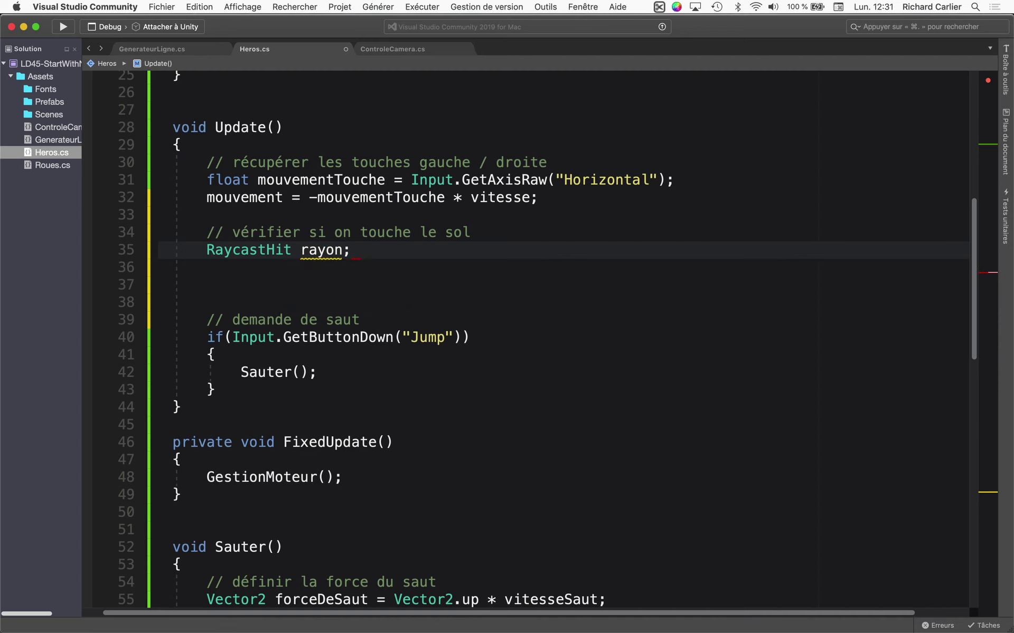
pyautogui.doubleClick(248, 253)
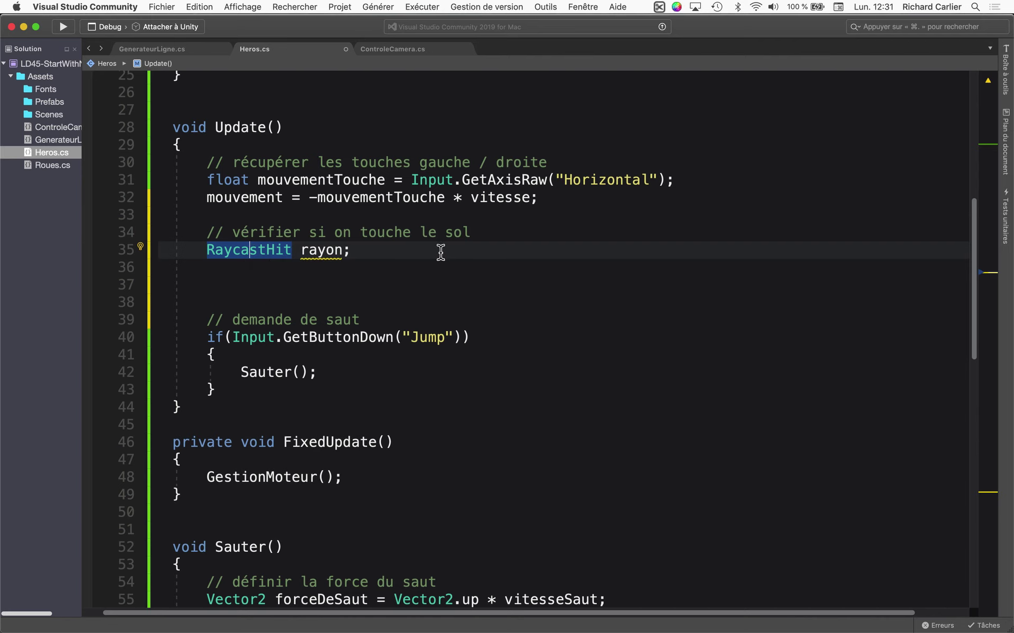
# Step: Start line 36 with the toucheSol variable, fixing typos along the way
pyautogui.click(363, 273)
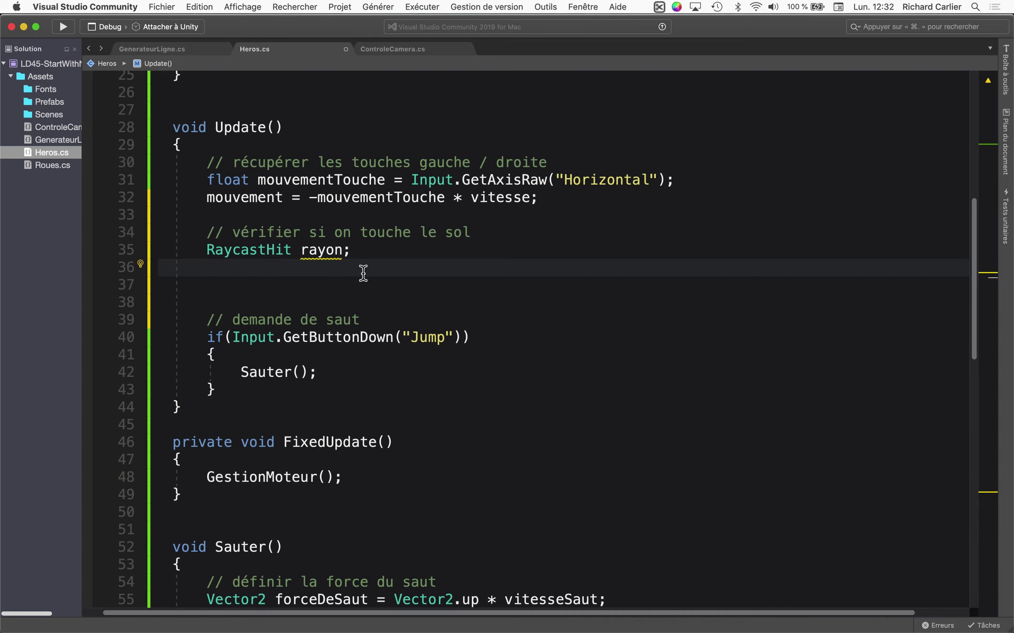
pyautogui.write('grou')
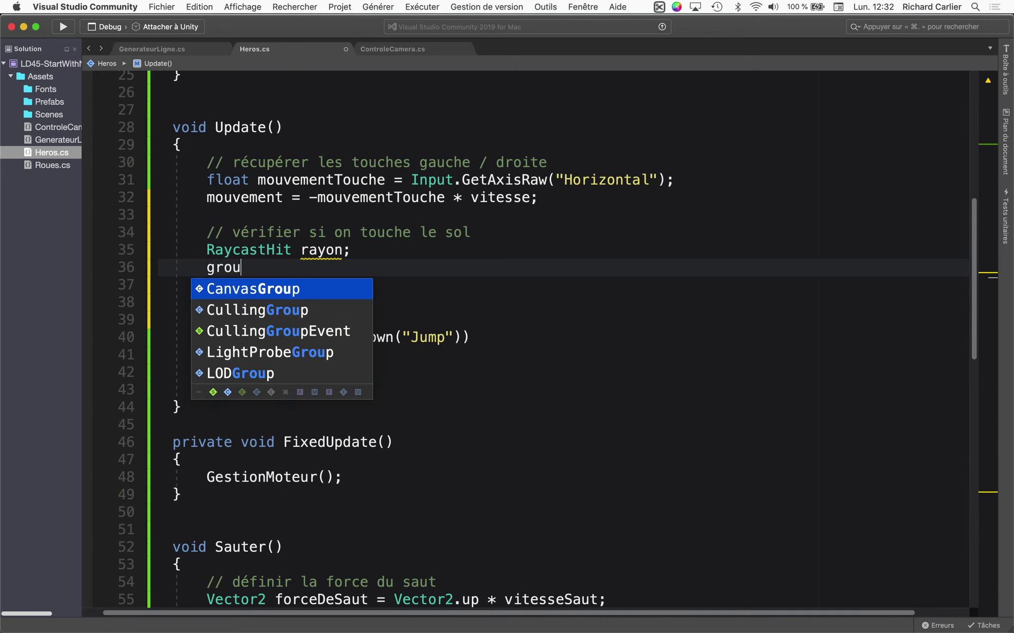
pyautogui.write('nd')
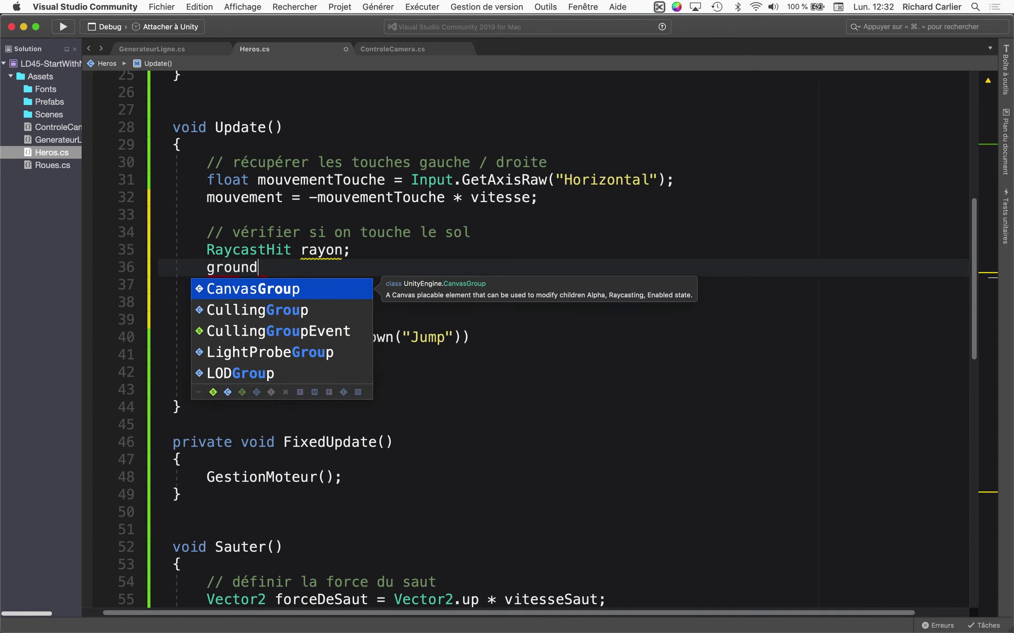
pyautogui.press('BackSpace')
pyautogui.press('BackSpace')
pyautogui.press('BackSpace')
pyautogui.press('BackSpace')
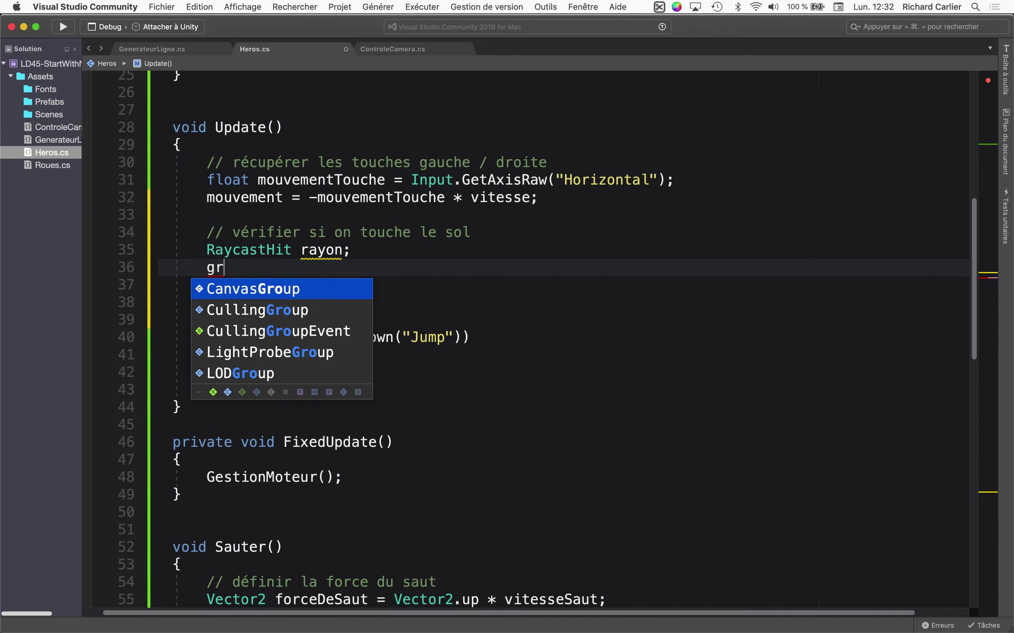
pyautogui.press('BackSpace')
pyautogui.press('BackSpace')
pyautogui.press('Escape')
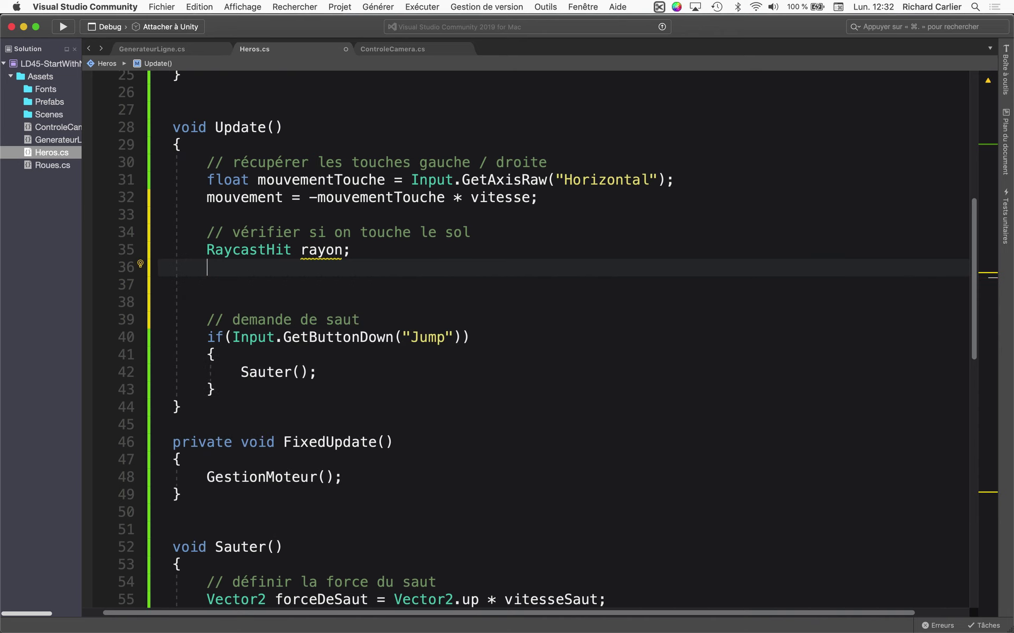
pyautogui.write('tuo')
pyautogui.press('BackSpace')
pyautogui.press('BackSpace')
pyautogui.write('o')
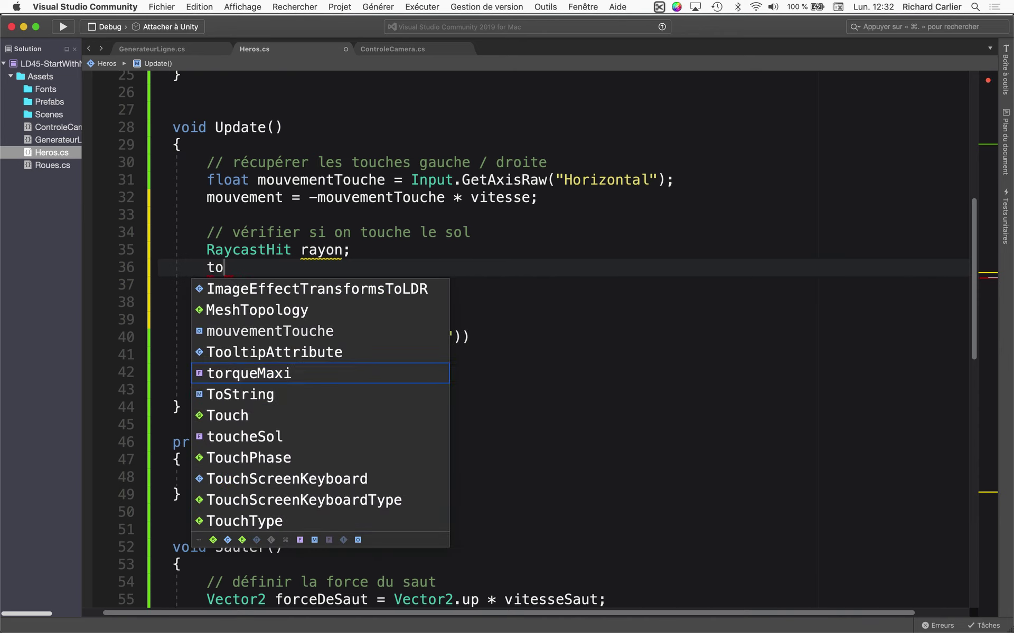
pyautogui.press('BackSpace')
pyautogui.write('oucheS')
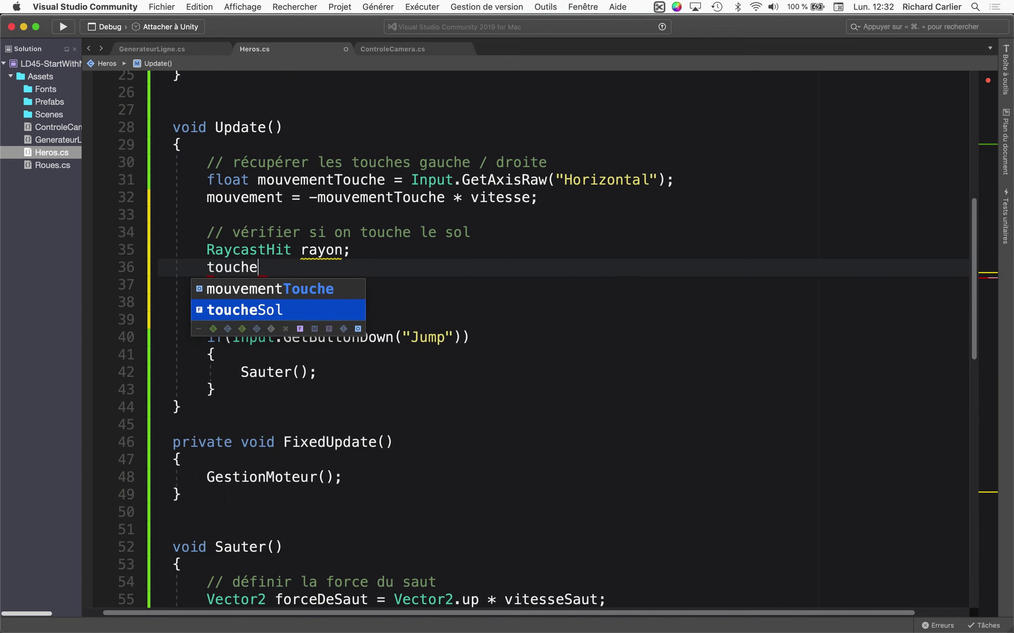
pyautogui.press('Tab')
# Step: Assign toucheSol = Physics.Raycast(transform.position, transform.TransformDirection(Vector3.down))
pyautogui.write('= ')
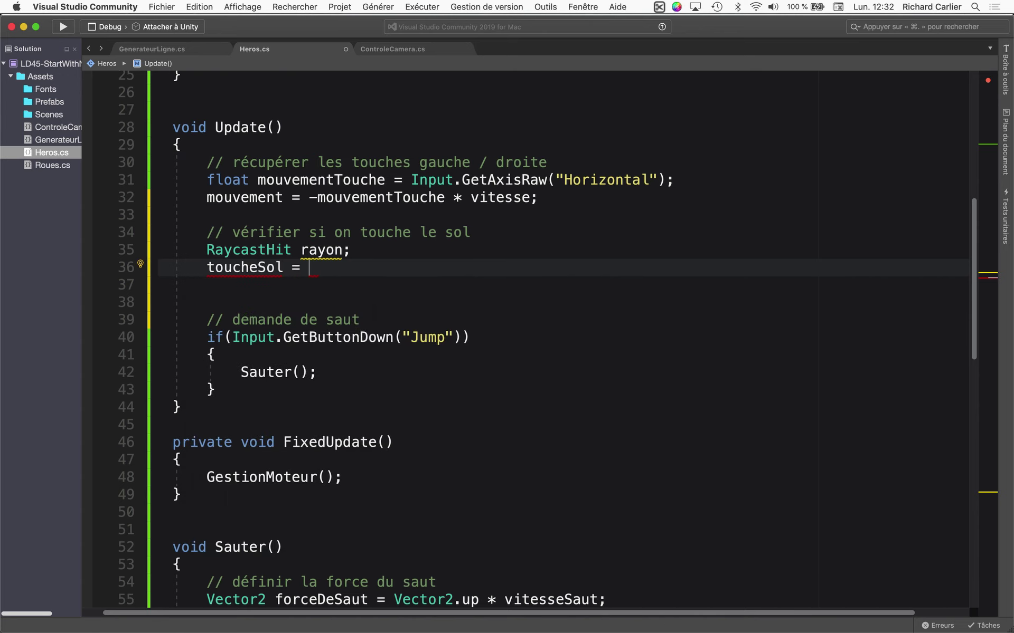
pyautogui.write('Ph')
pyautogui.press('Down')
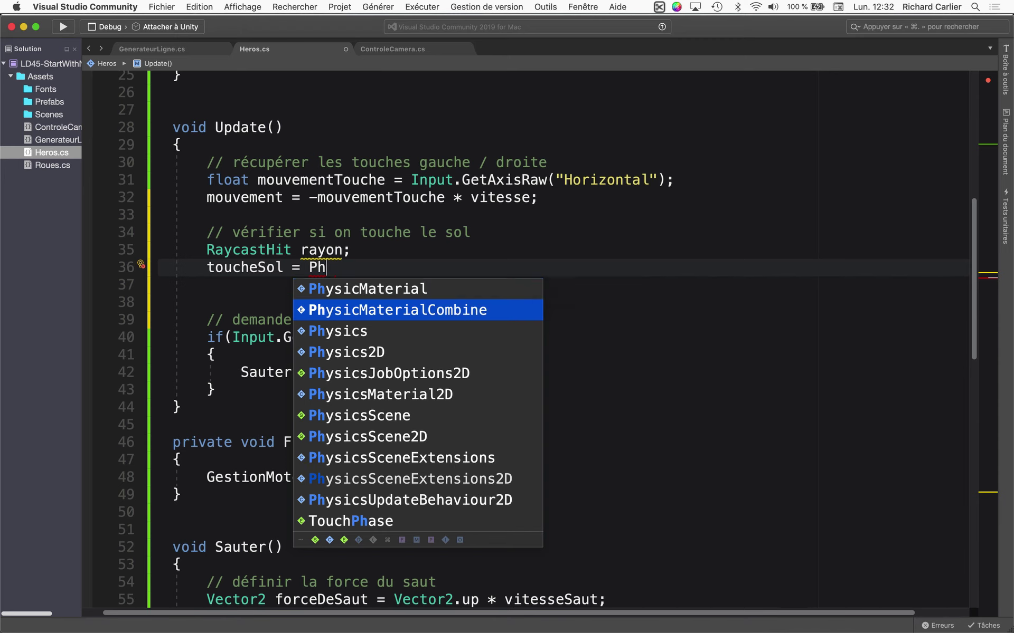
pyautogui.press('Down')
pyautogui.press('Tab')
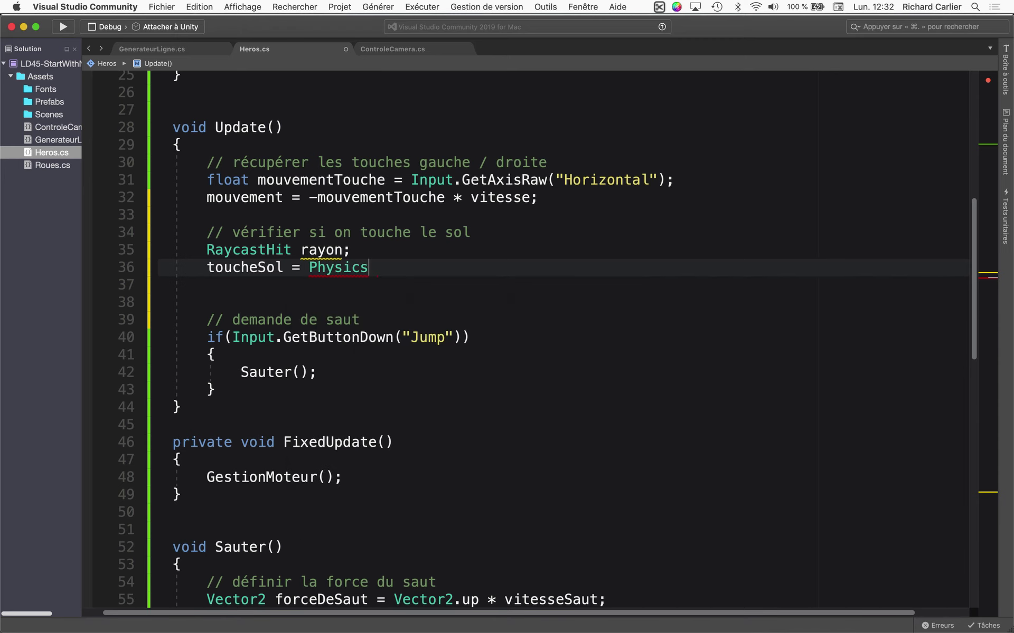
pyautogui.write('.ray')
pyautogui.press('Tab')
pyautogui.write('(tr')
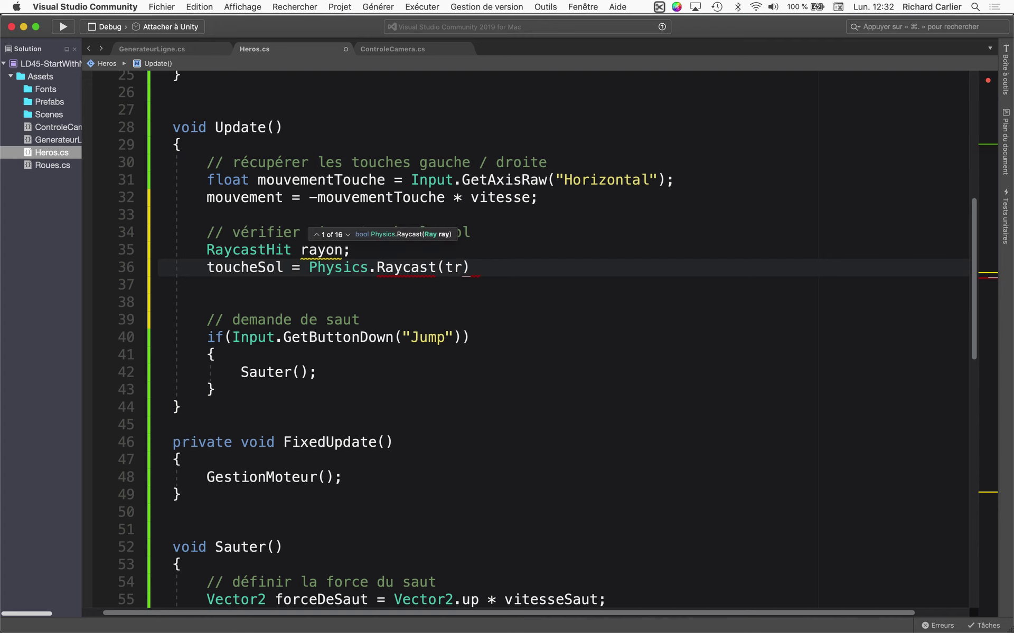
pyautogui.write('an')
pyautogui.press('Tab')
pyautogui.write('.')
pyautogui.write('position')
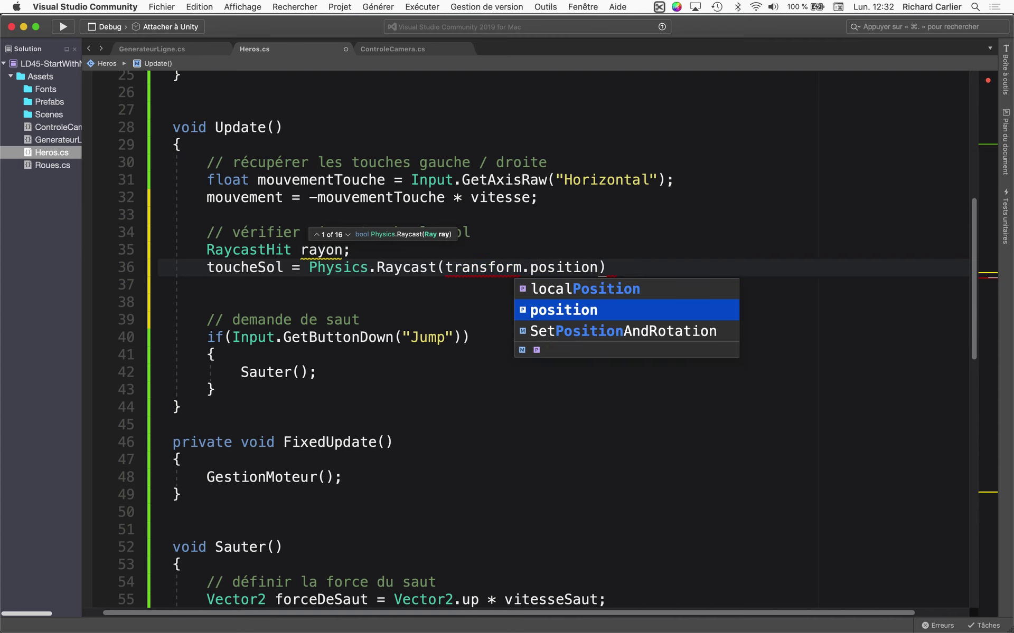
pyautogui.write(',')
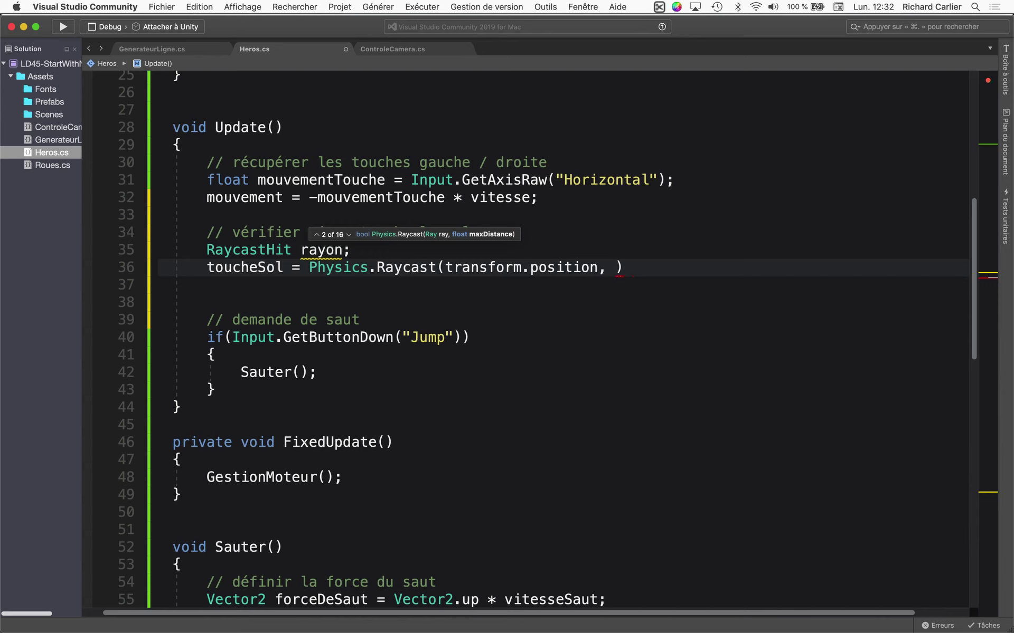
pyautogui.write('trans')
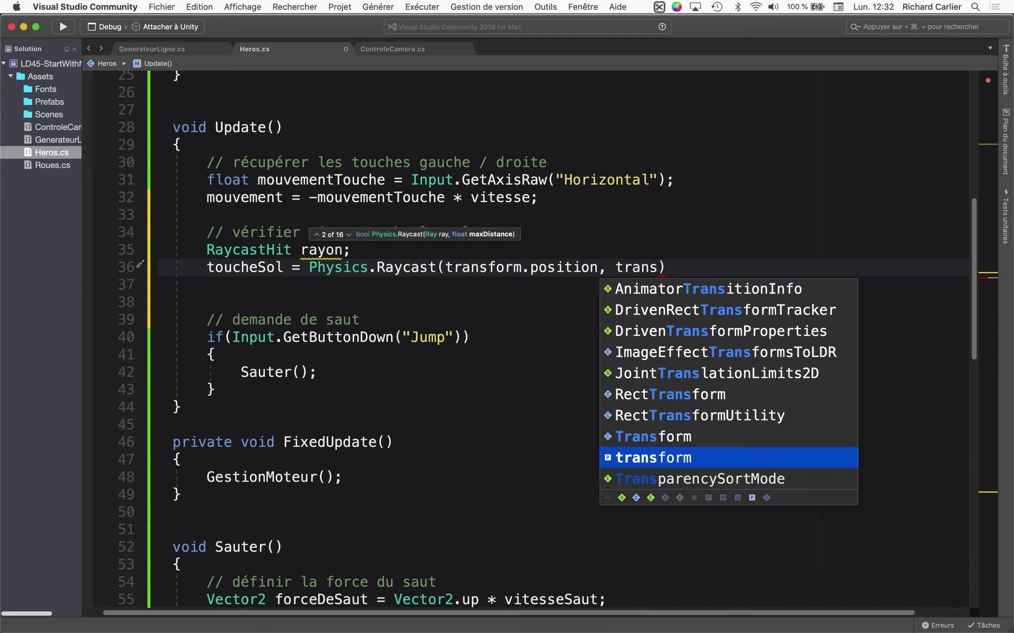
pyautogui.write('f')
pyautogui.press('Return')
pyautogui.write('.tr')
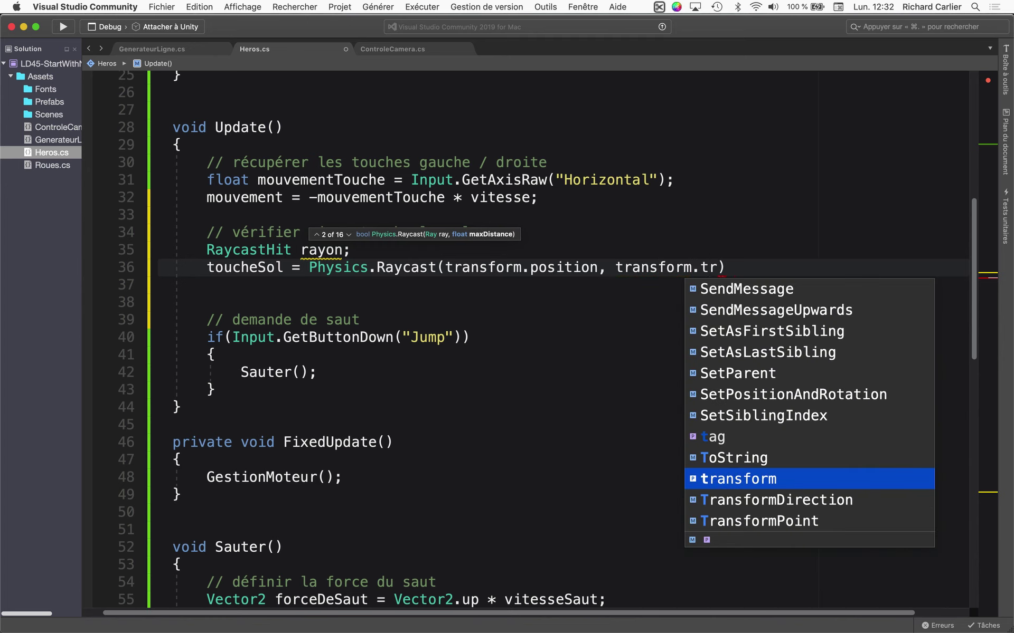
pyautogui.write('ans')
pyautogui.press('Down')
pyautogui.press('Return')
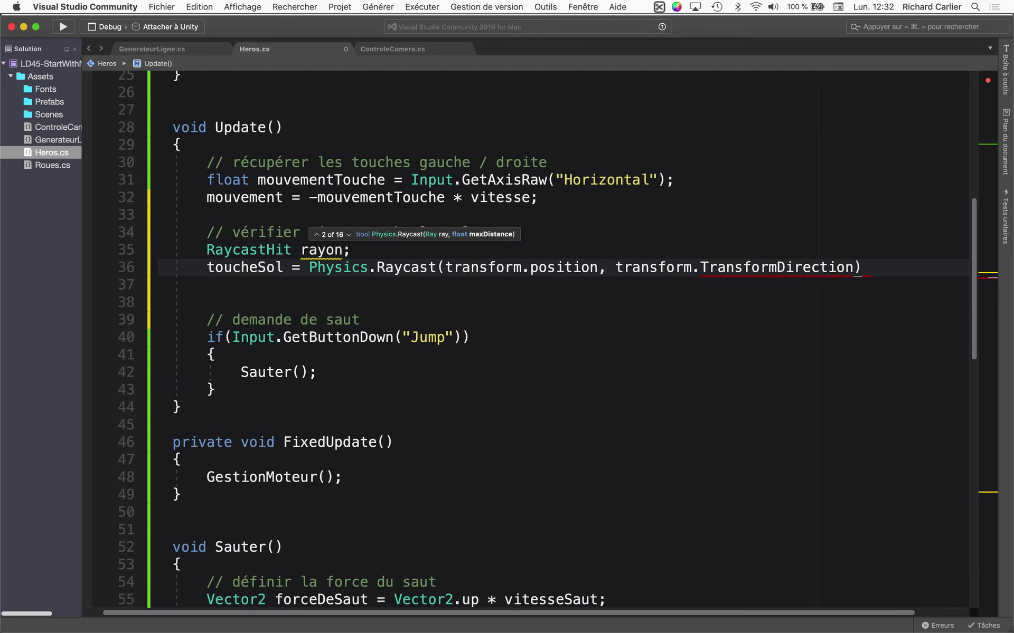
pyautogui.write('(')
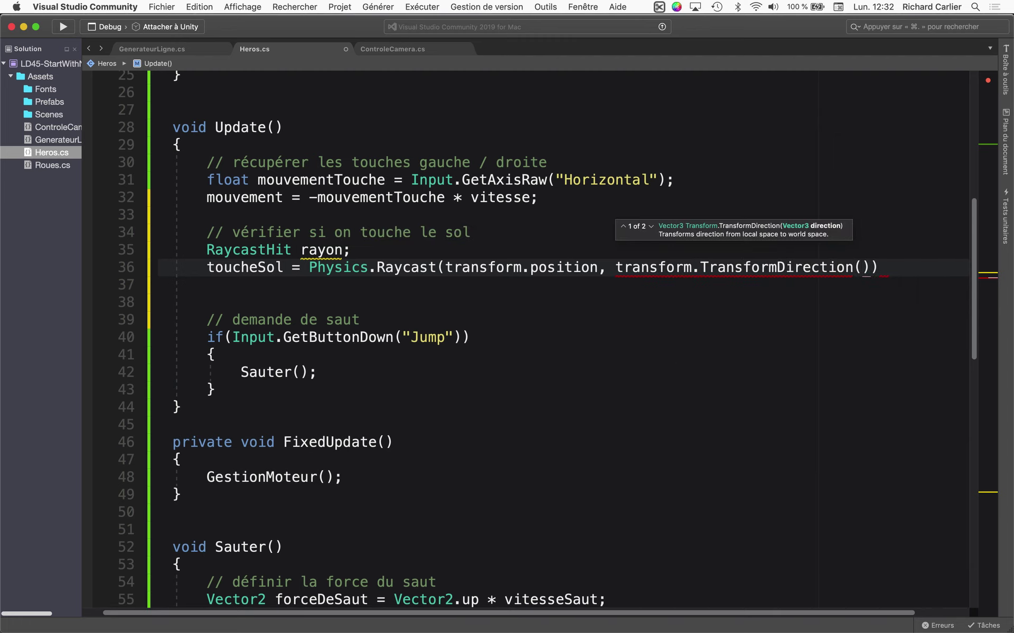
pyautogui.write('Vec')
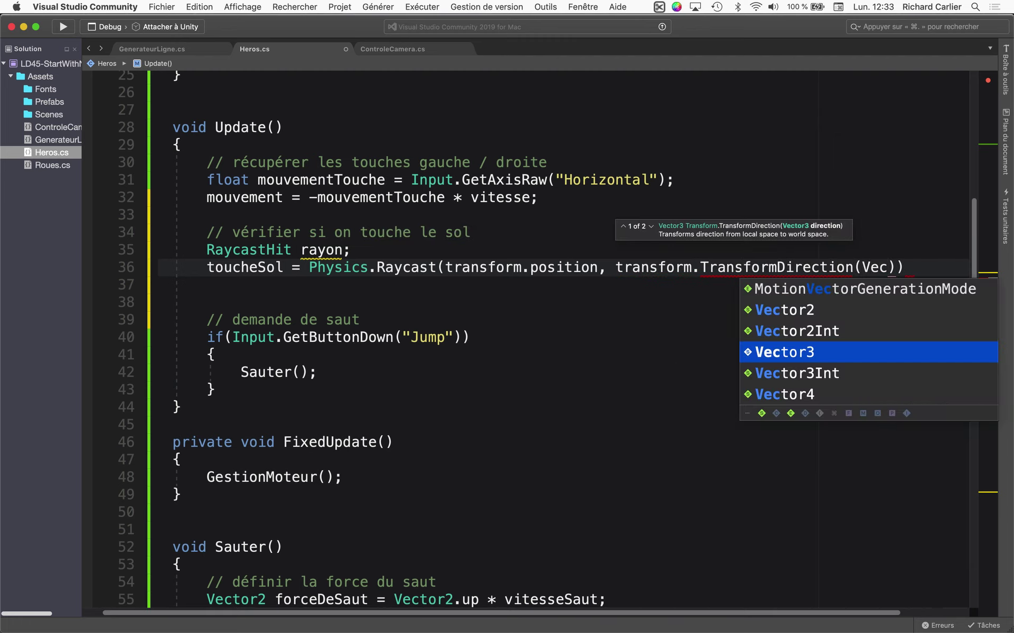
pyautogui.press('Return')
pyautogui.write('.')
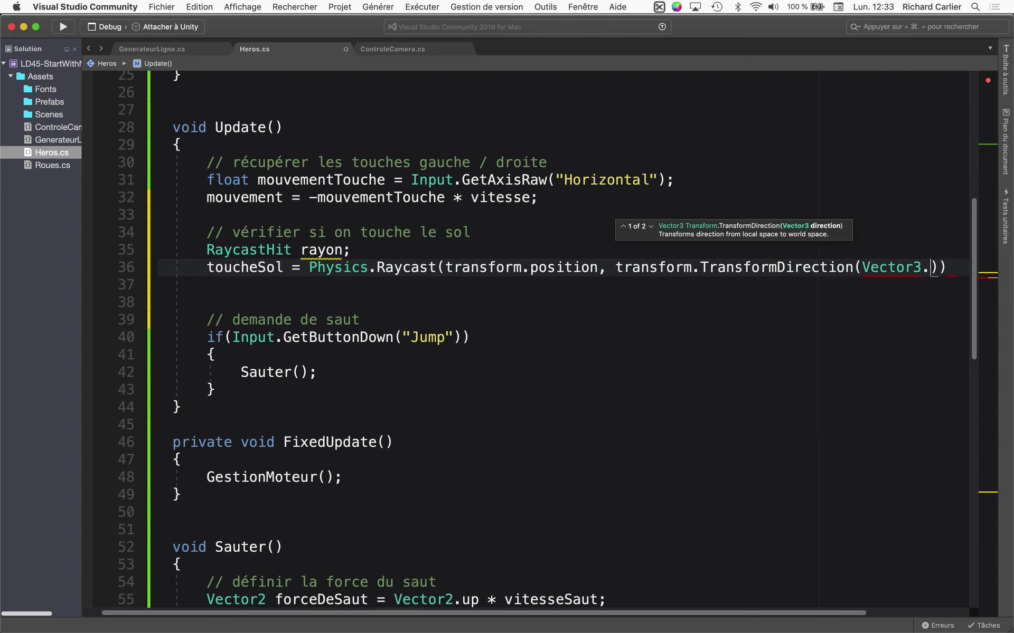
pyautogui.write('down')
# Step: Spread the Raycast arguments and closing parenthesis onto separate lines and end with a semicolon
pyautogui.click(447, 268)
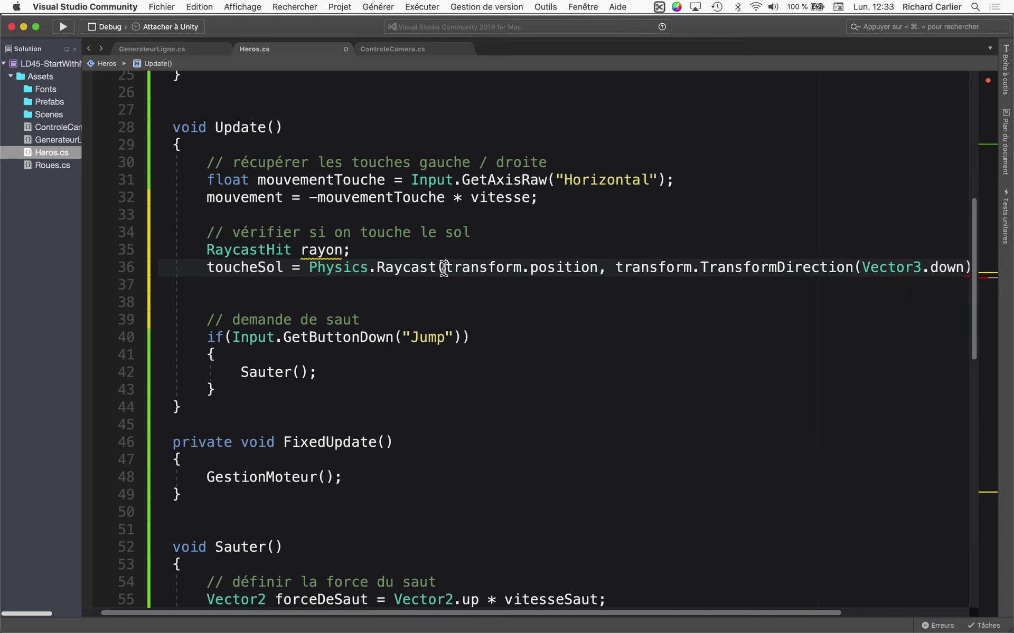
pyautogui.press('Return')
pyautogui.click(411, 285)
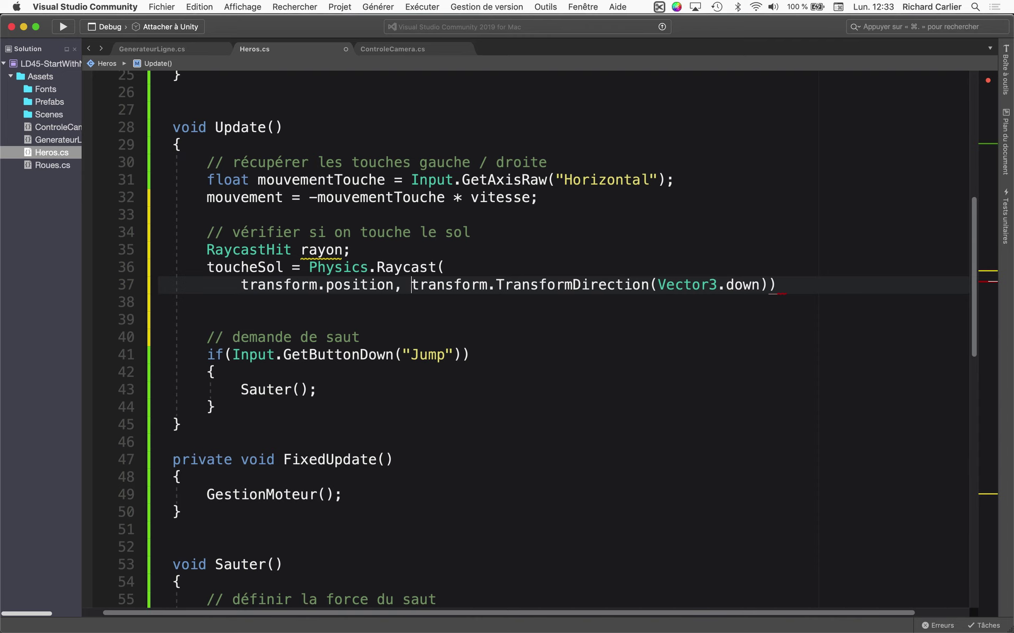
pyautogui.press('Return')
pyautogui.click(597, 303)
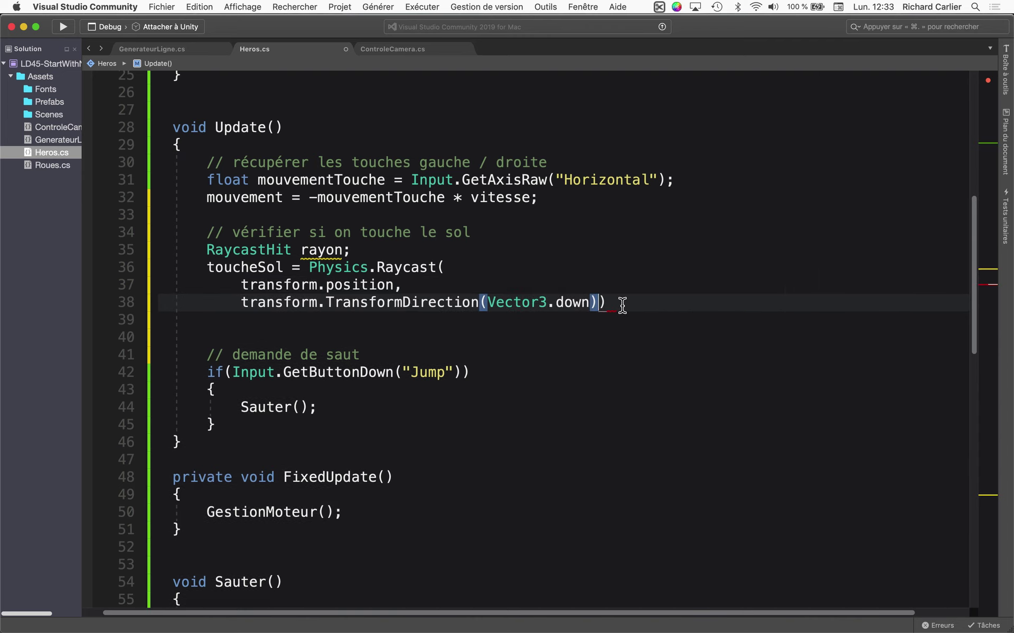
pyautogui.press('Return')
pyautogui.click(530, 327)
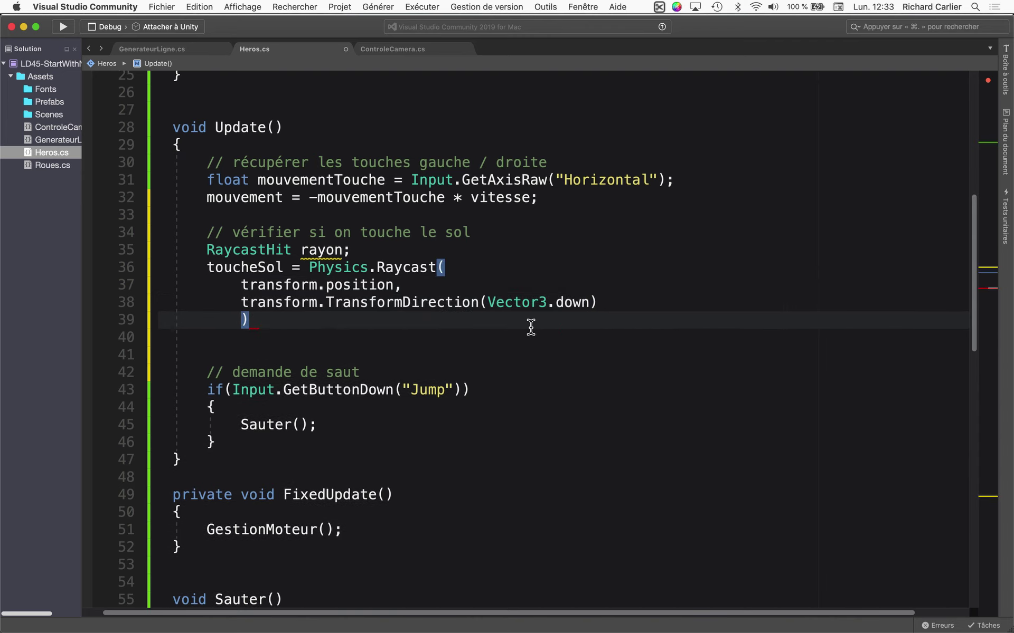
pyautogui.write(';')
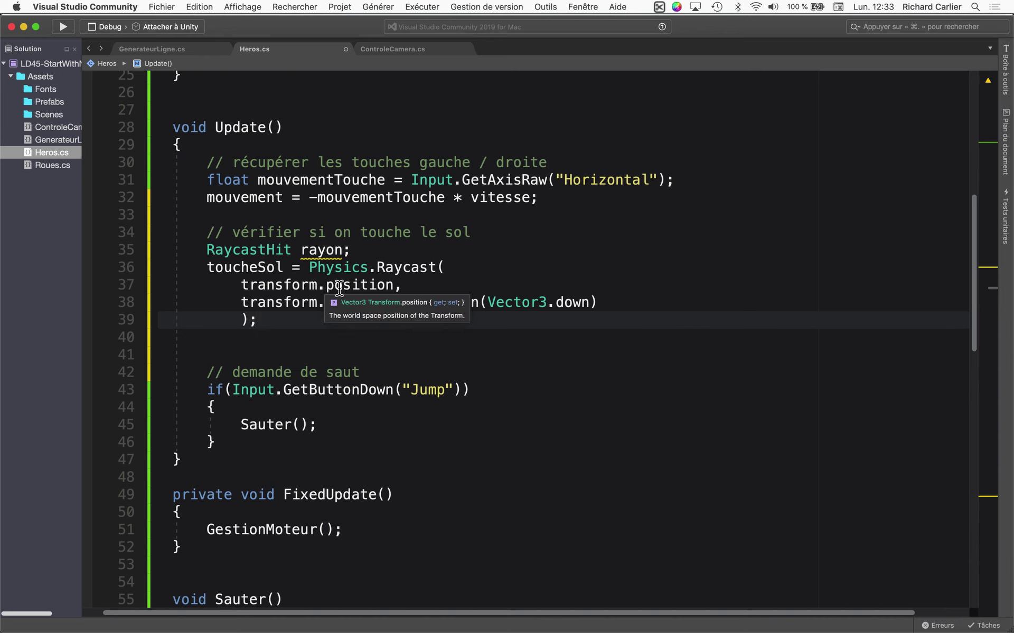
# Step: Open a new line after the Vector3.down direction argument for another Raycast argument
pyautogui.tripleClick(338, 288)
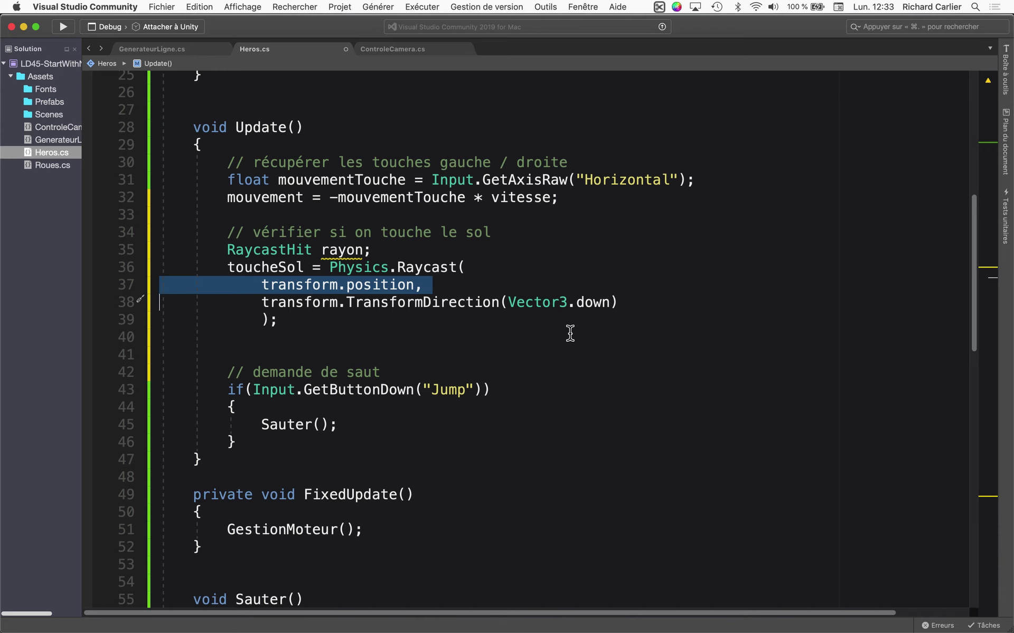
pyautogui.click(544, 301)
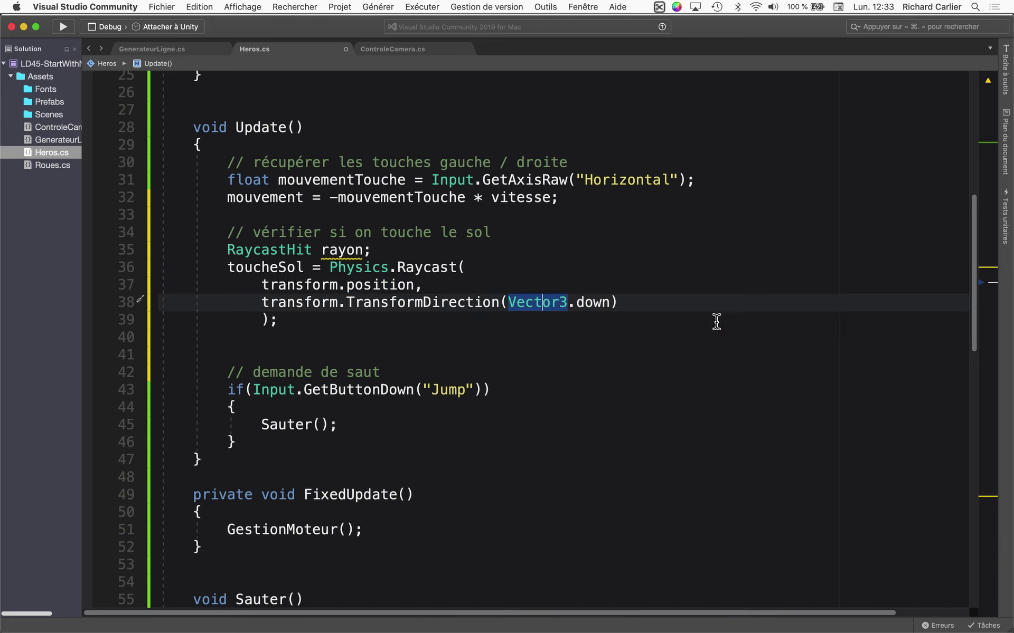
pyautogui.click(685, 305)
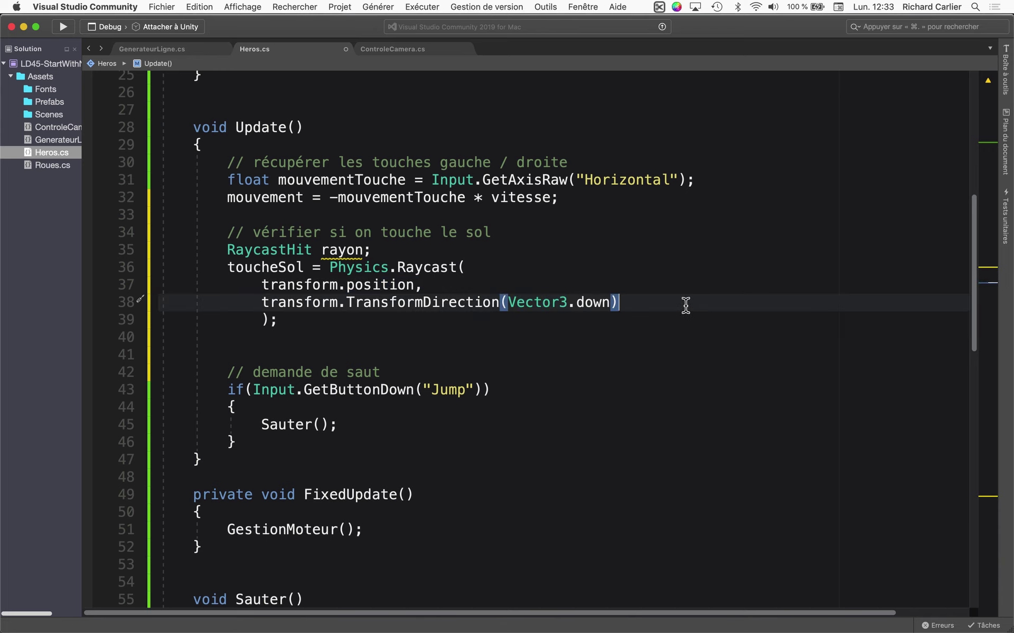
pyautogui.press('Return')
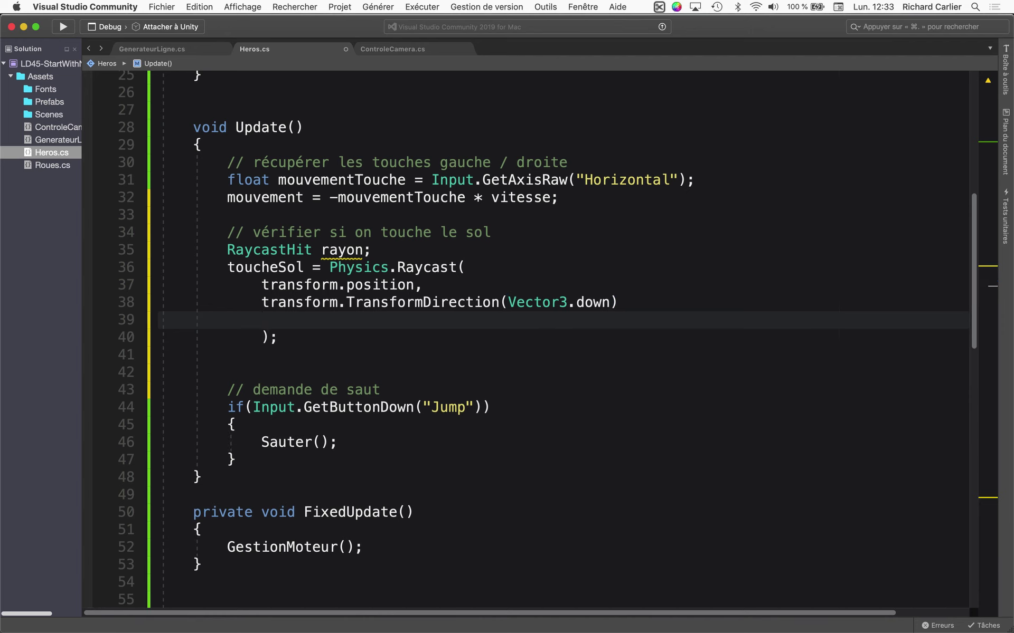
# Step: Add 'out rayon' as a Raycast argument, removing stray QueryTriggerInteraction text
pyautogui.write('out h')
pyautogui.write('it')
pyautogui.press('BackSpace')
pyautogui.press('BackSpace')
pyautogui.press('BackSpace')
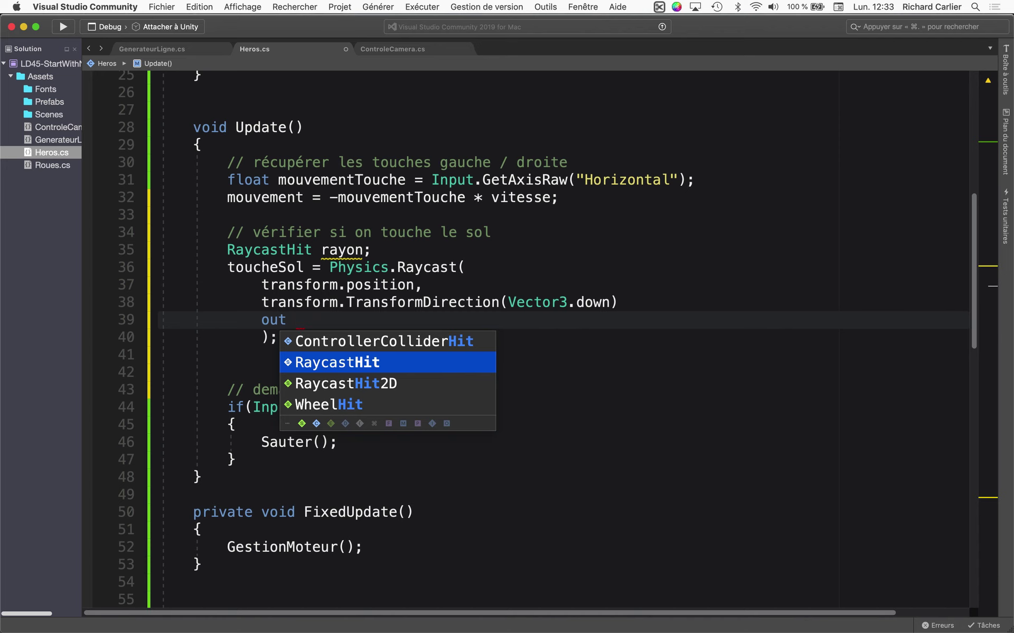
pyautogui.write('ra')
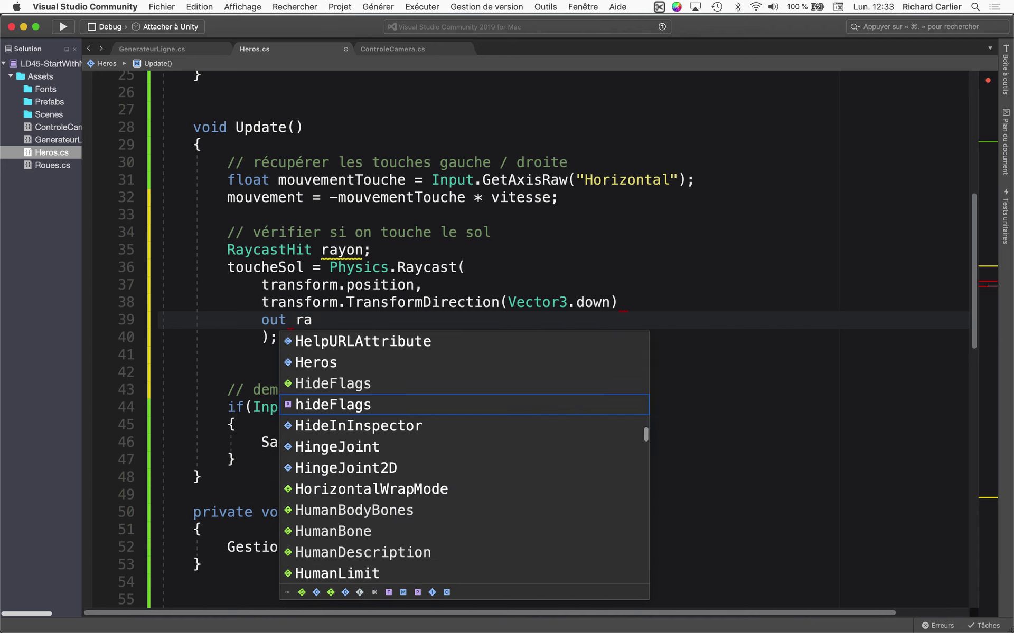
pyautogui.write('yon')
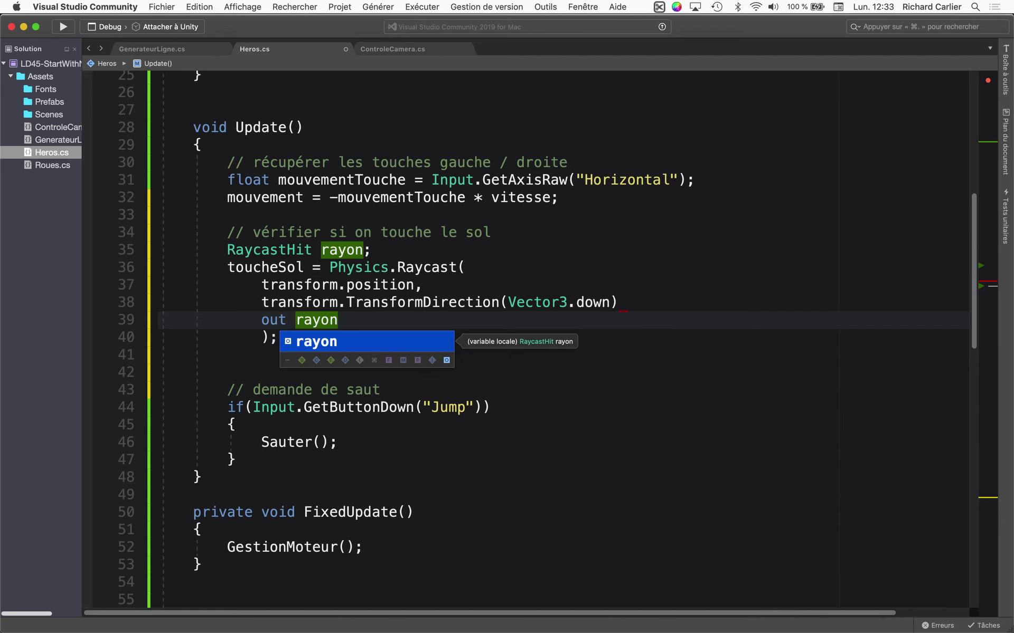
pyautogui.write(', ')
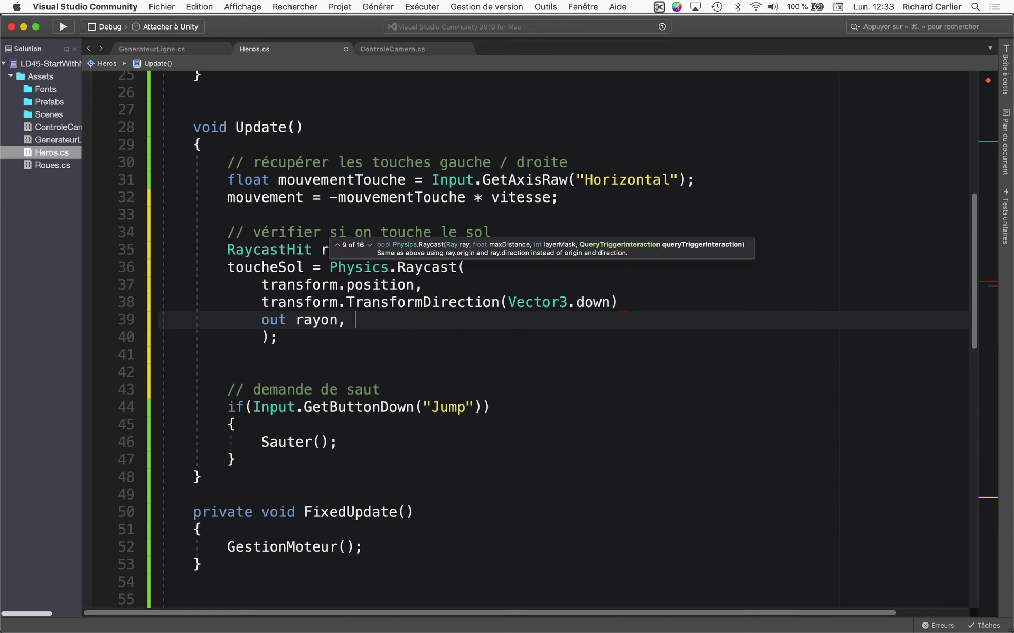
pyautogui.write('QueryTriggerInteractionray')
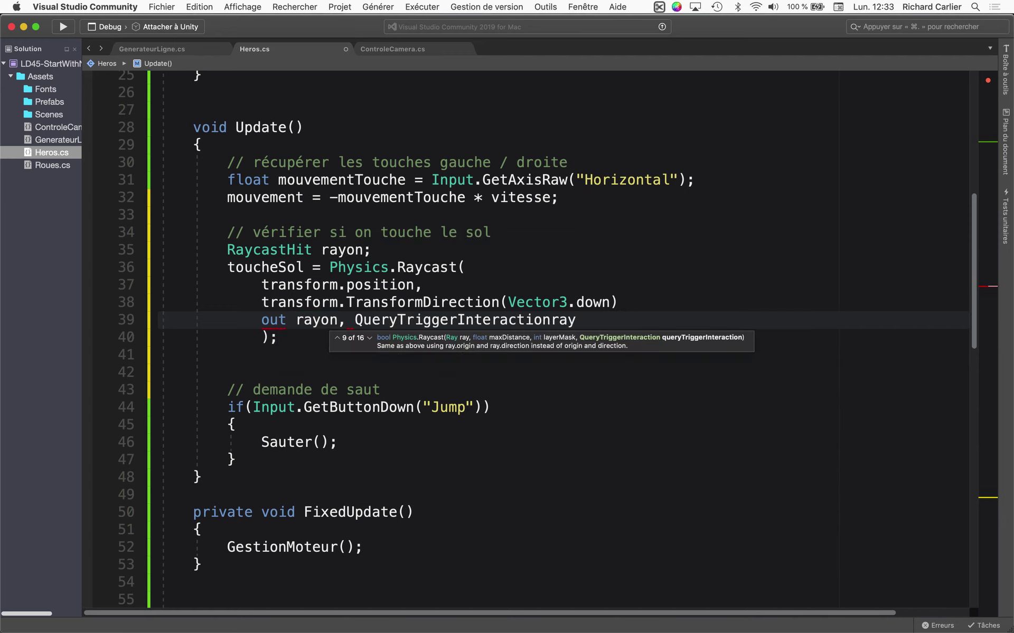
pyautogui.doubleClick(357, 320)
pyautogui.press('BackSpace')
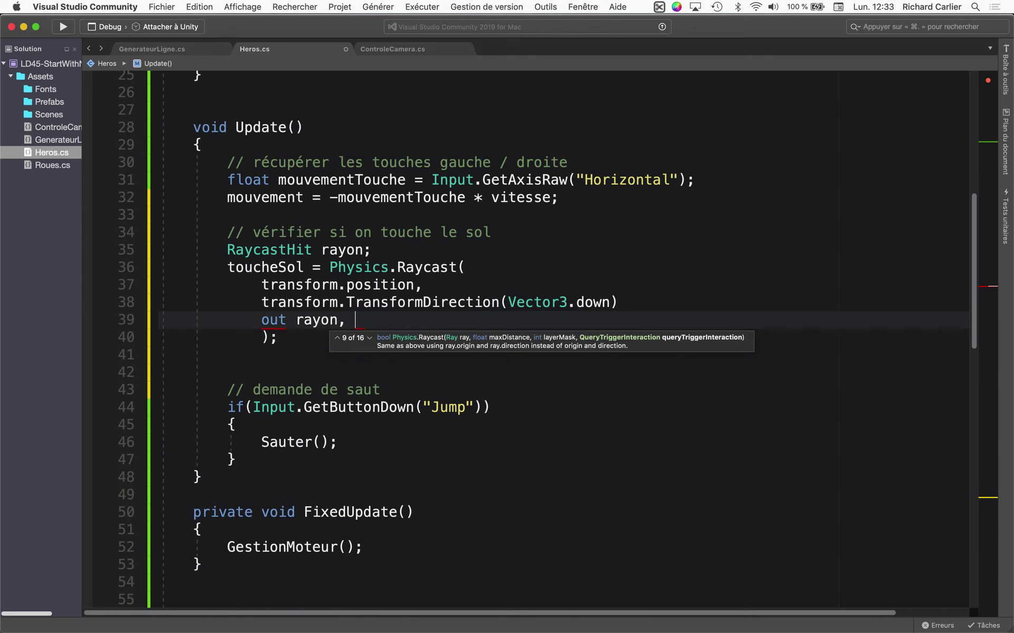
# Step: Add 'rayonLongueur,' and 'layers' on new lines and a comma after the direction argument
pyautogui.press('Return')
pyautogui.write('ra')
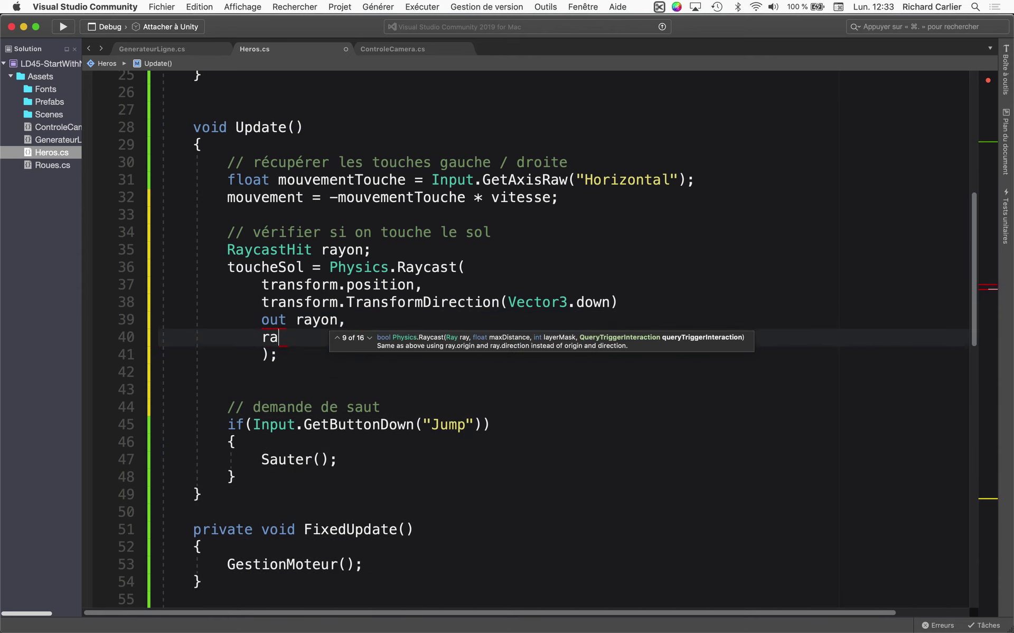
pyautogui.write('y')
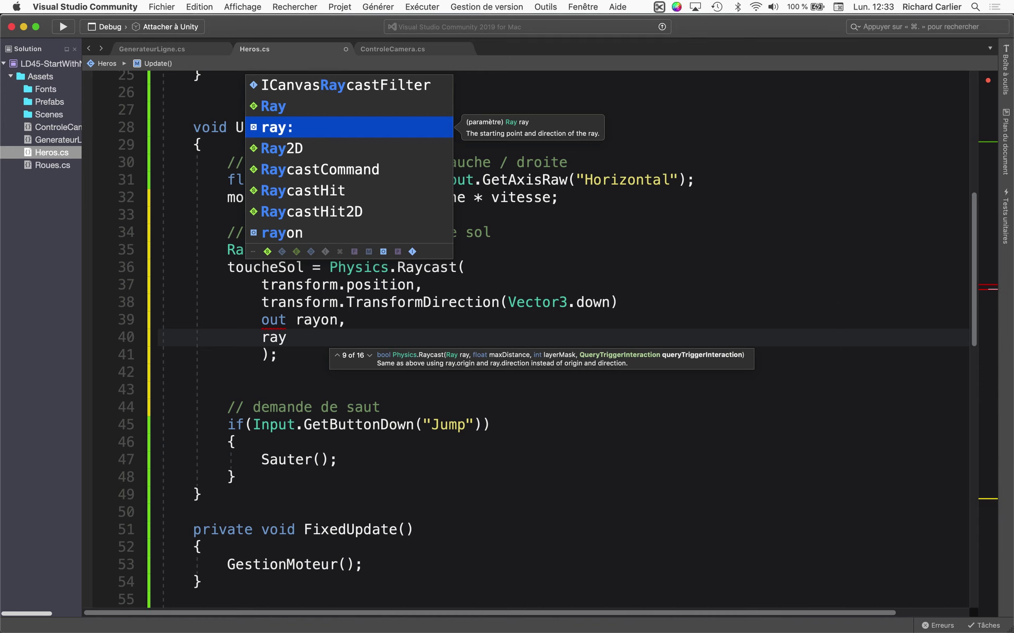
pyautogui.press('BackSpace')
pyautogui.press('BackSpace')
pyautogui.press('BackSpace')
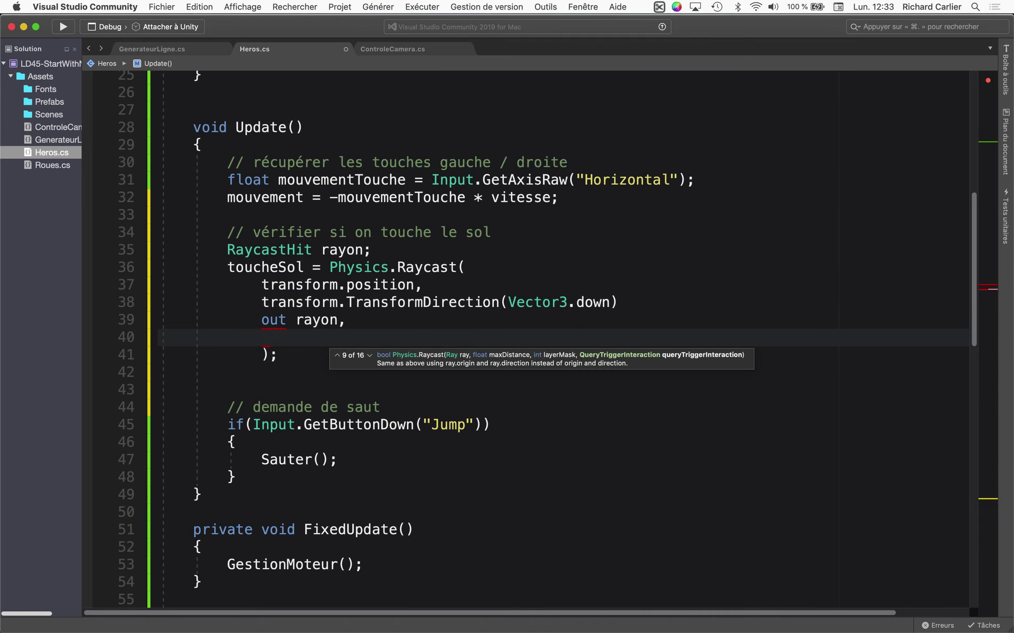
pyautogui.write('ra')
pyautogui.write('yonLonge')
pyautogui.press('BackSpace')
pyautogui.write('ue')
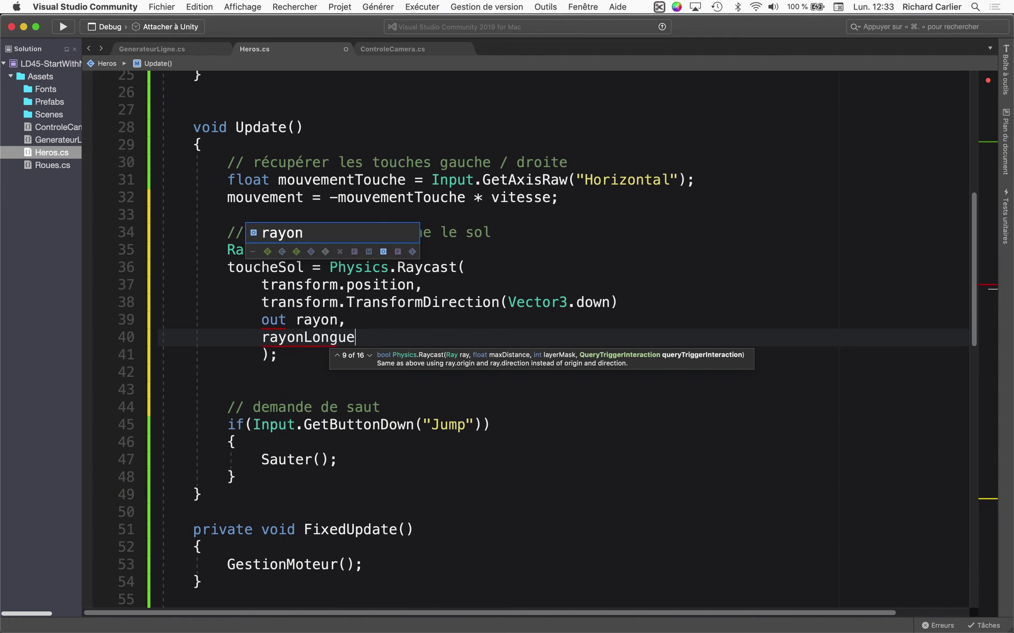
pyautogui.write('ur')
pyautogui.write(',')
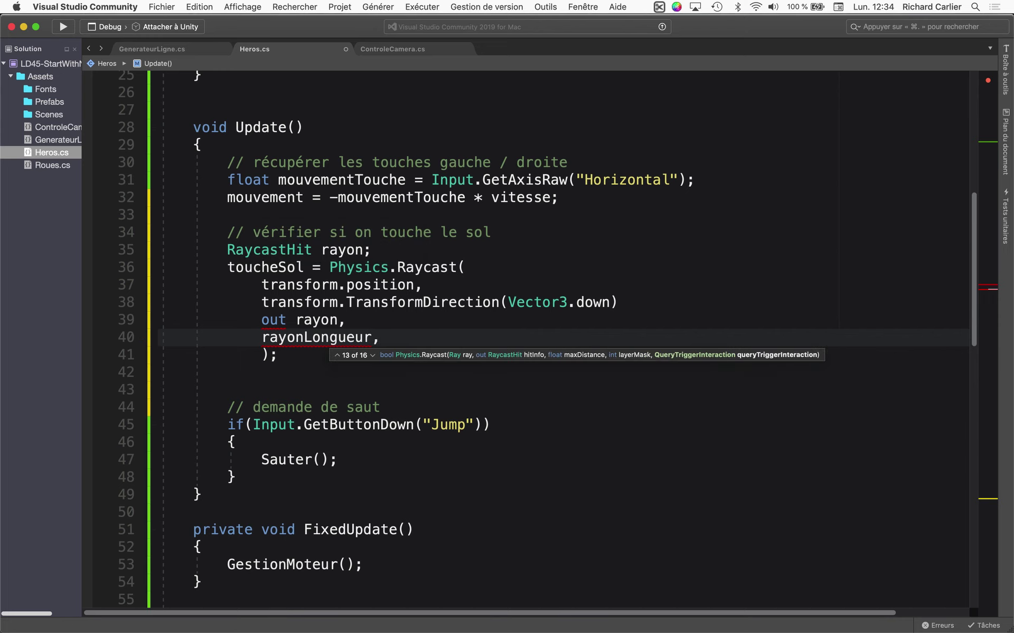
pyautogui.press('Return')
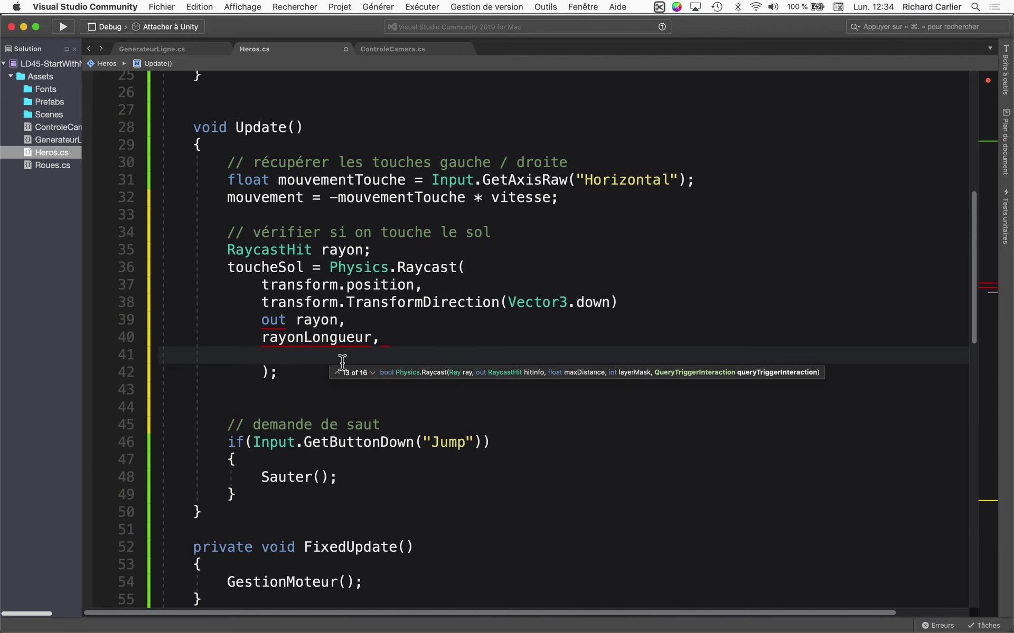
pyautogui.write('layer')
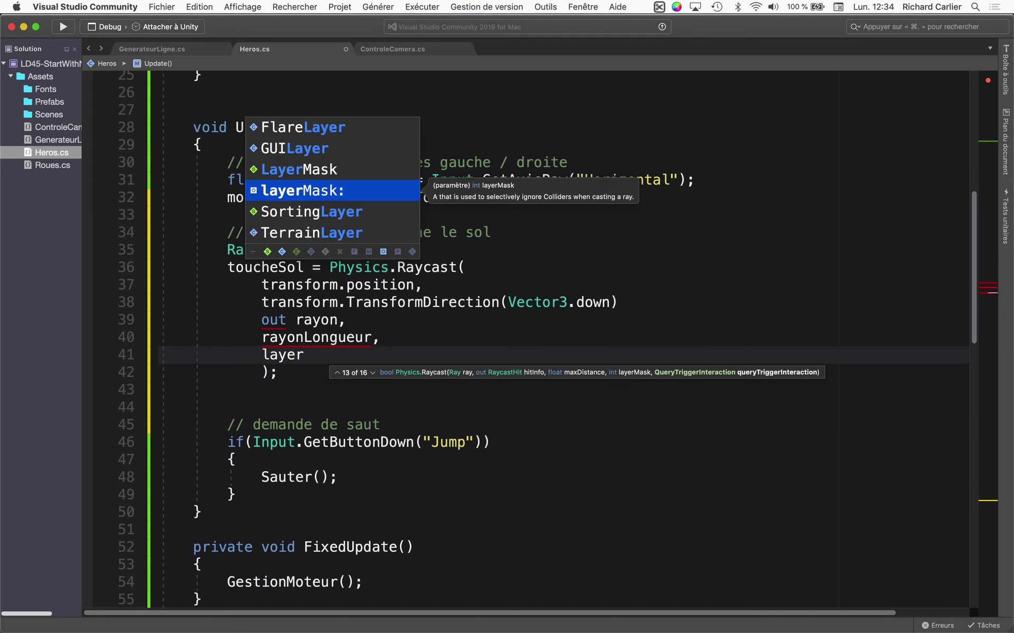
pyautogui.write('s')
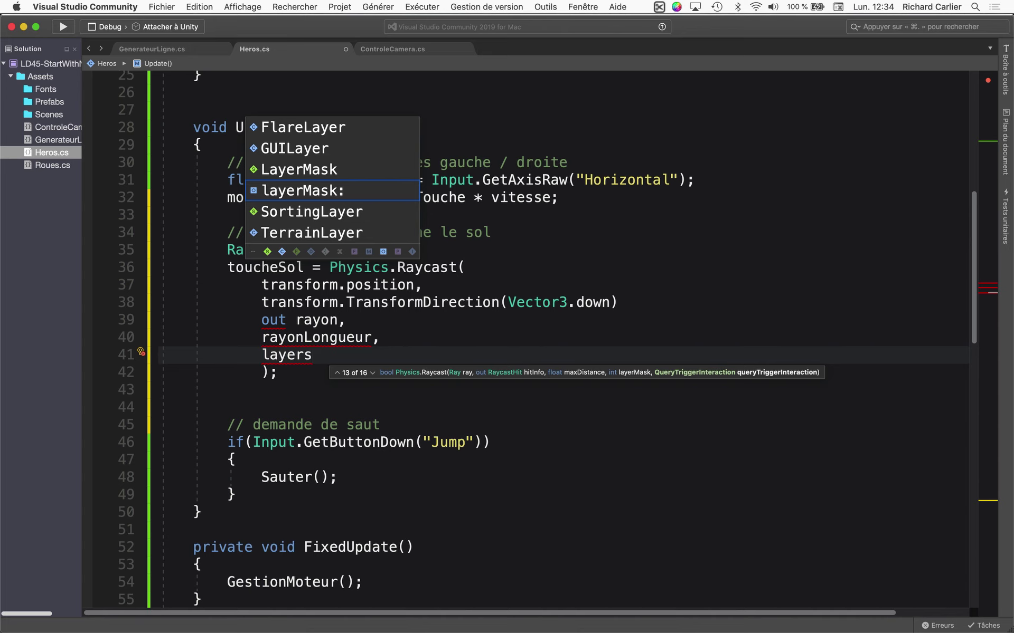
pyautogui.click(306, 395)
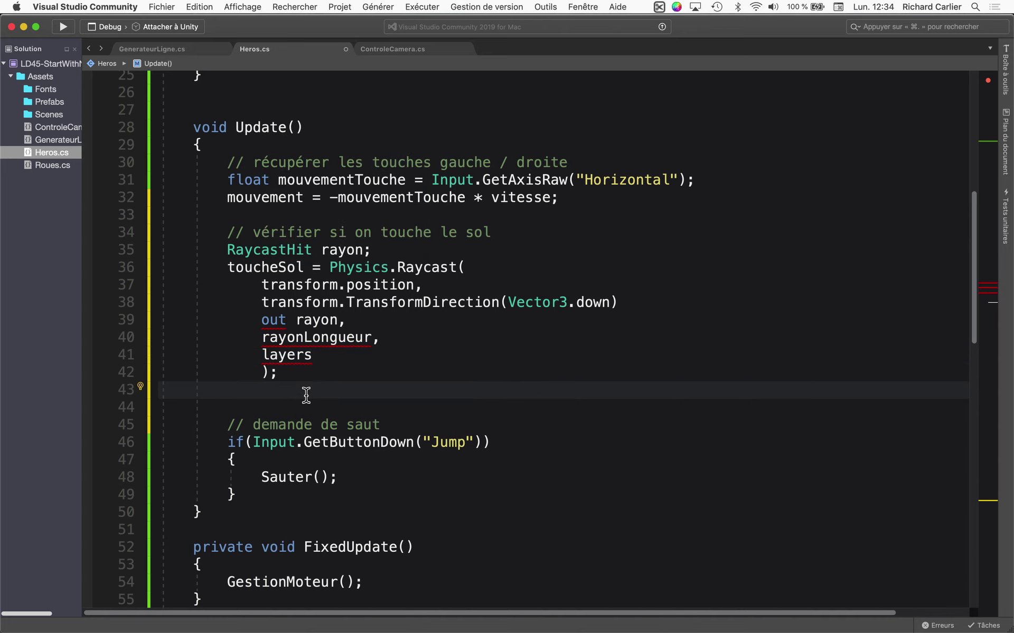
pyautogui.click(654, 302)
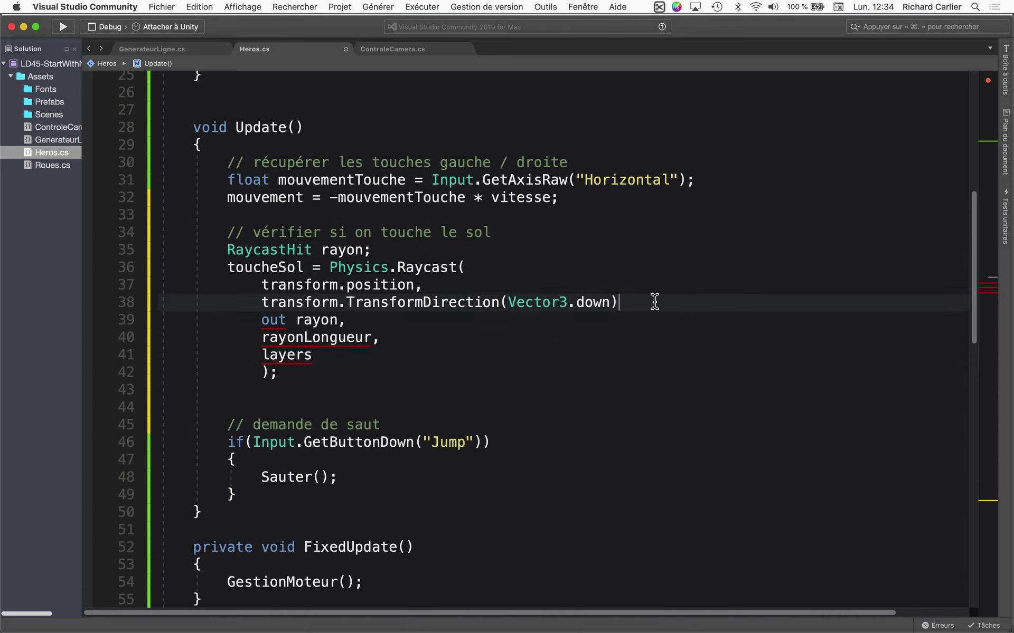
pyautogui.write(',')
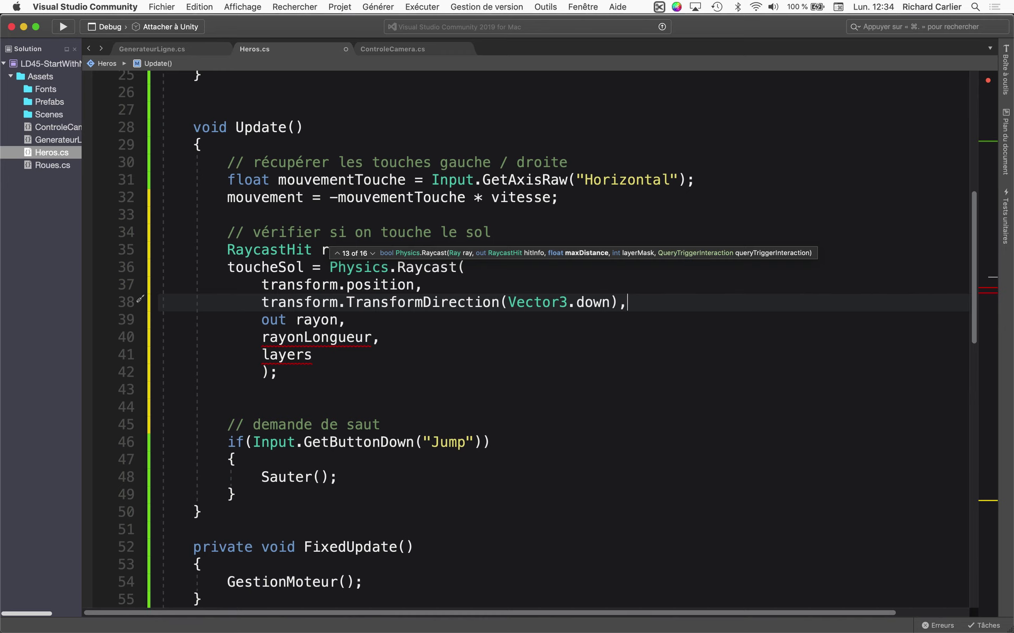
# Step: Declare 'public float rayonLongueur = 1f;' on the empty line above Update, with spacing below
pyautogui.doubleClick(343, 337)
pyautogui.click(256, 112)
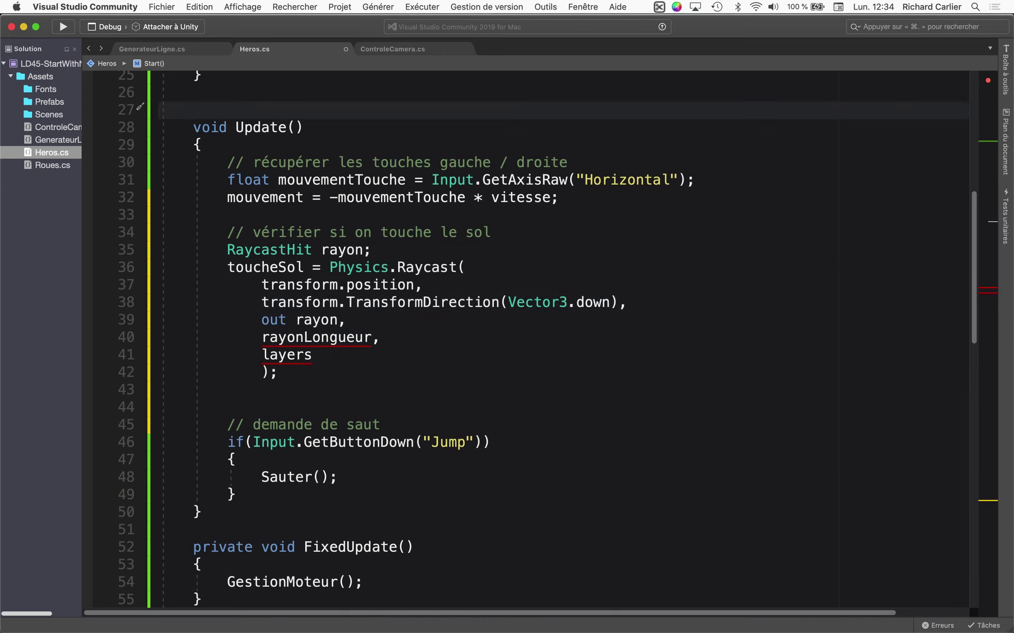
pyautogui.write('fa')
pyautogui.press('BackSpace')
pyautogui.press('BackSpace')
pyautogui.write('v')
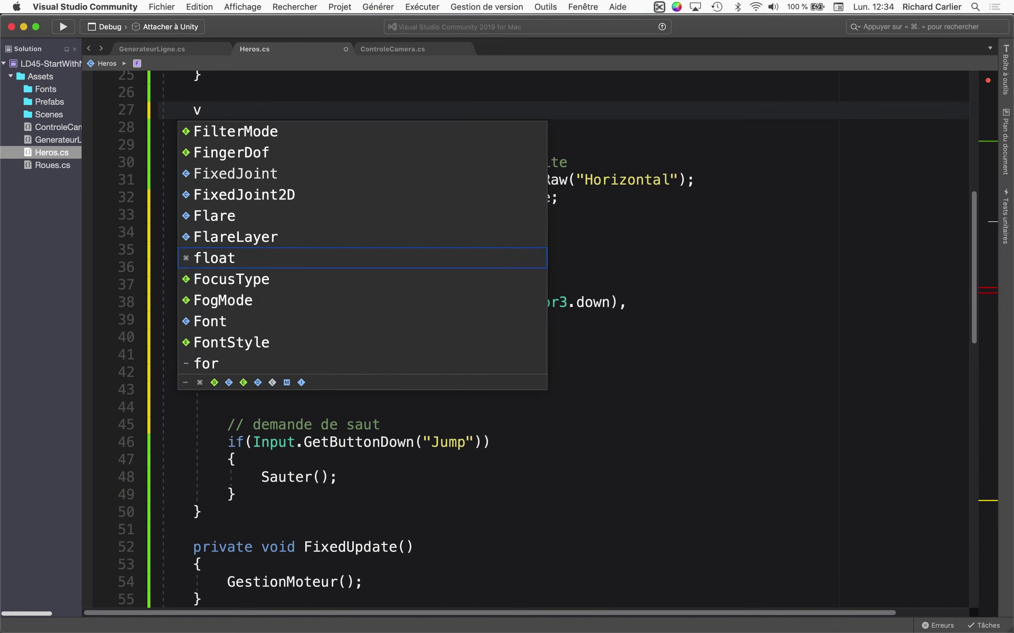
pyautogui.write('oi')
pyautogui.press('BackSpace')
pyautogui.press('BackSpace')
pyautogui.press('BackSpace')
pyautogui.write('flo')
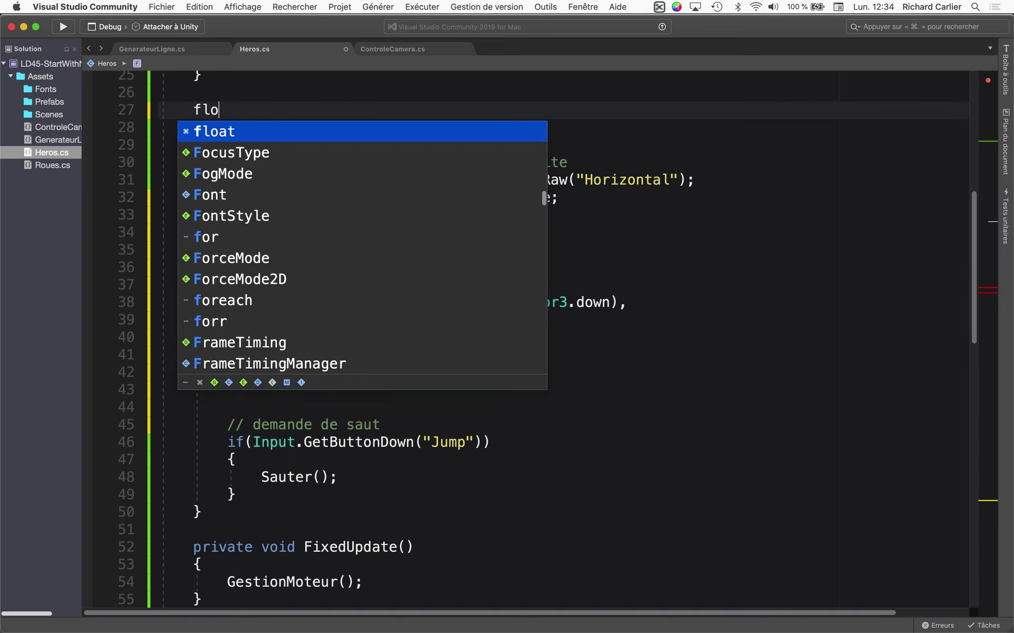
pyautogui.write('at')
pyautogui.write(' rayonLongueur;')
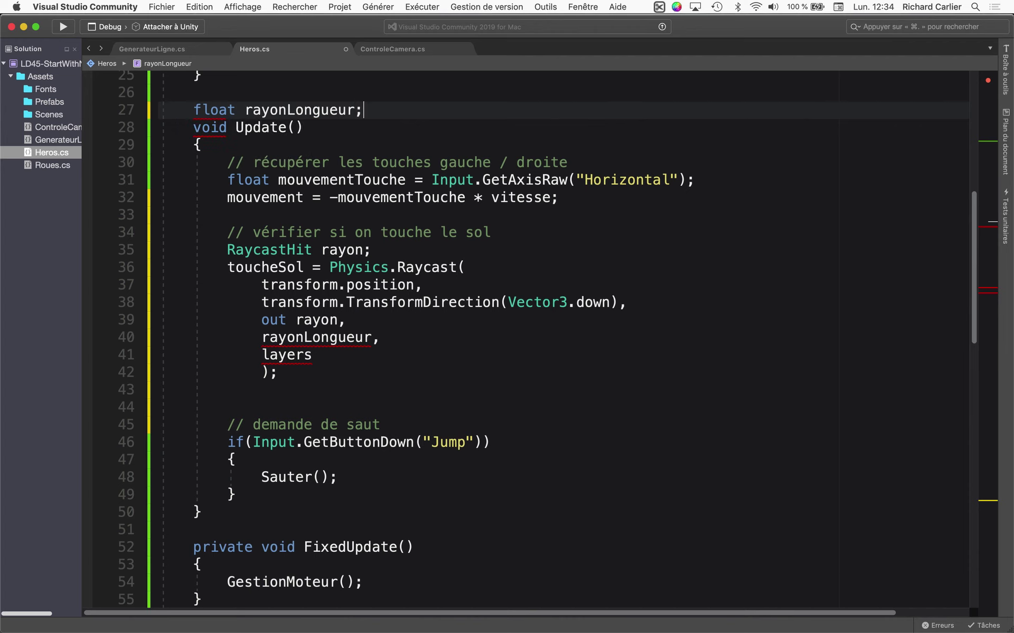
pyautogui.press('Return')
pyautogui.press('Up')
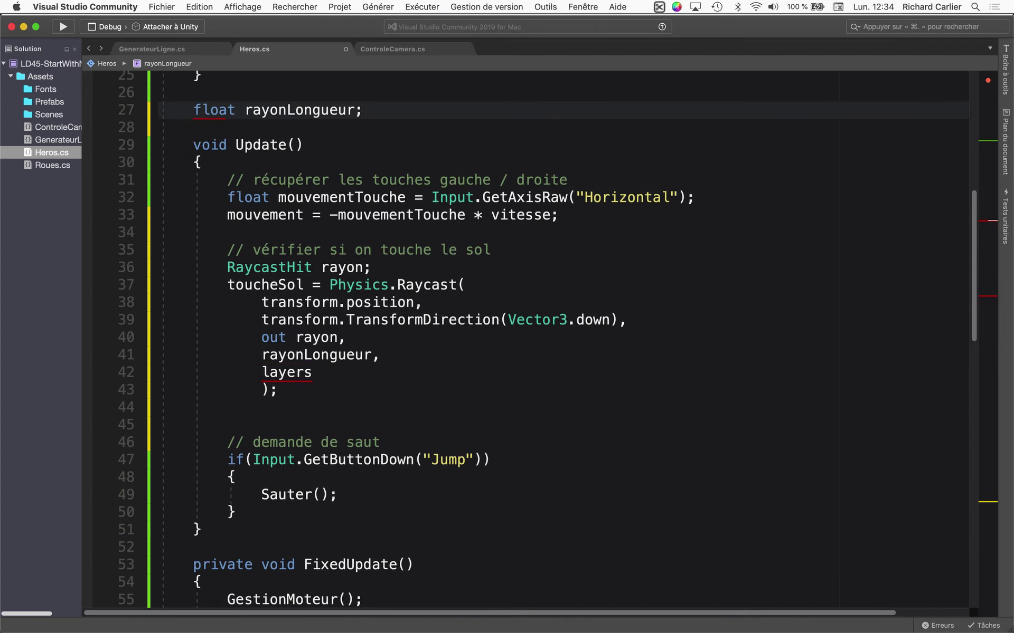
pyautogui.write('1')
pyautogui.press('Down')
pyautogui.press('Return')
pyautogui.press('Return')
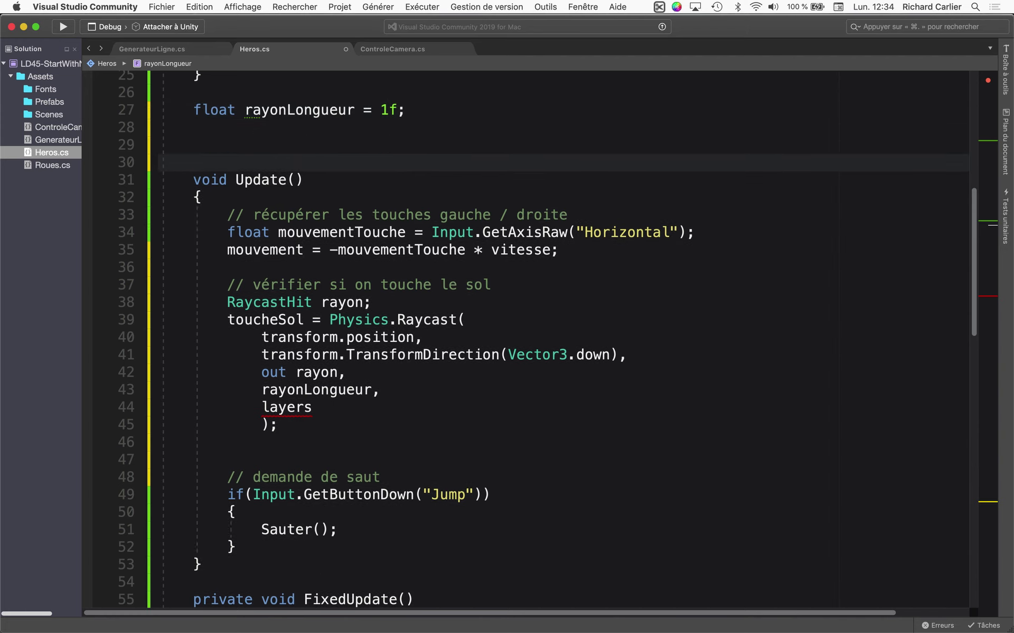
pyautogui.press('Up')
pyautogui.press('Up')
pyautogui.press('Up')
pyautogui.write('public')
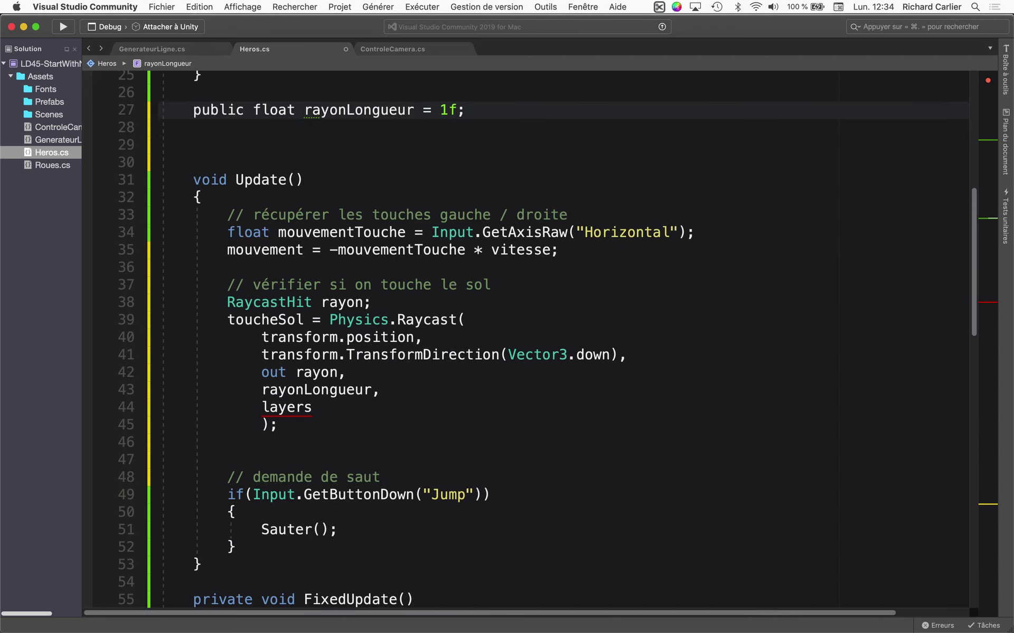
pyautogui.doubleClick(305, 406)
pyautogui.moveTo(241, 111); pyautogui.dragTo(239, 122)
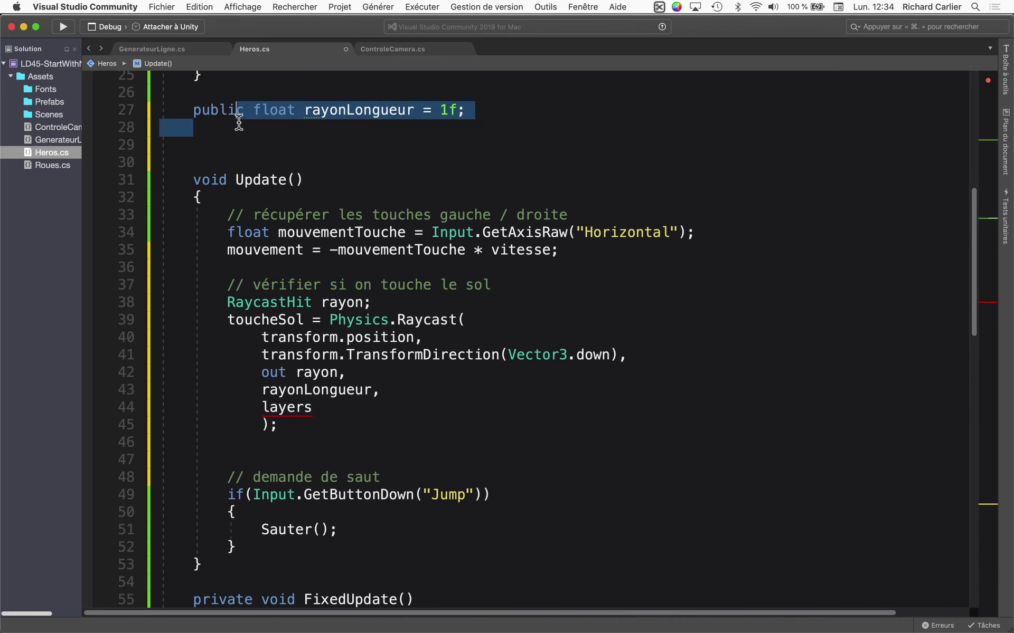
pyautogui.press('Down')
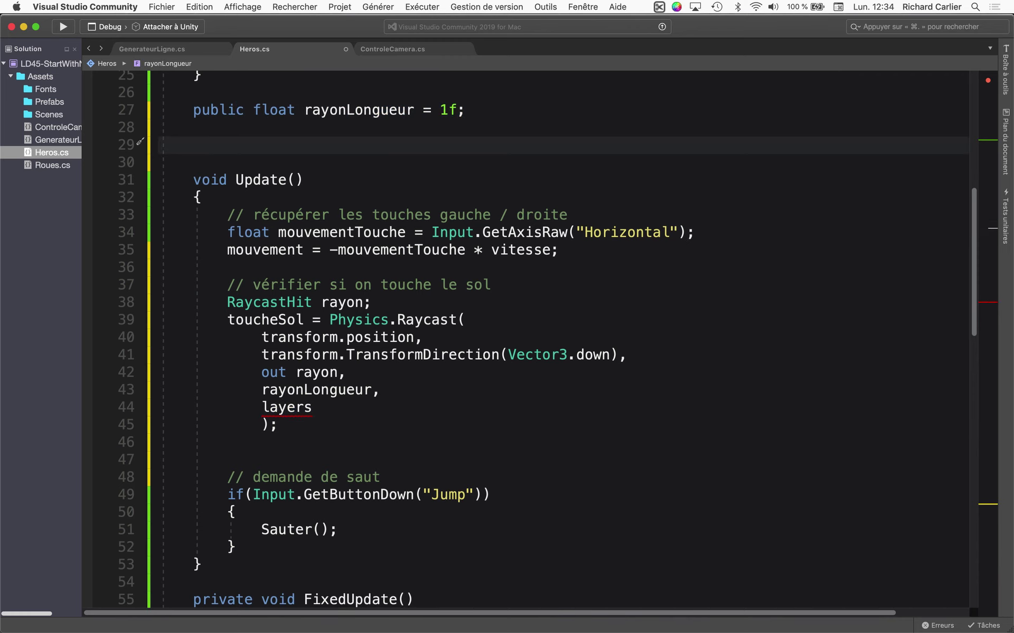
# Step: Replace the undefined layers argument in the Raycast call with couches
pyautogui.doubleClick(309, 409)
pyautogui.write('co')
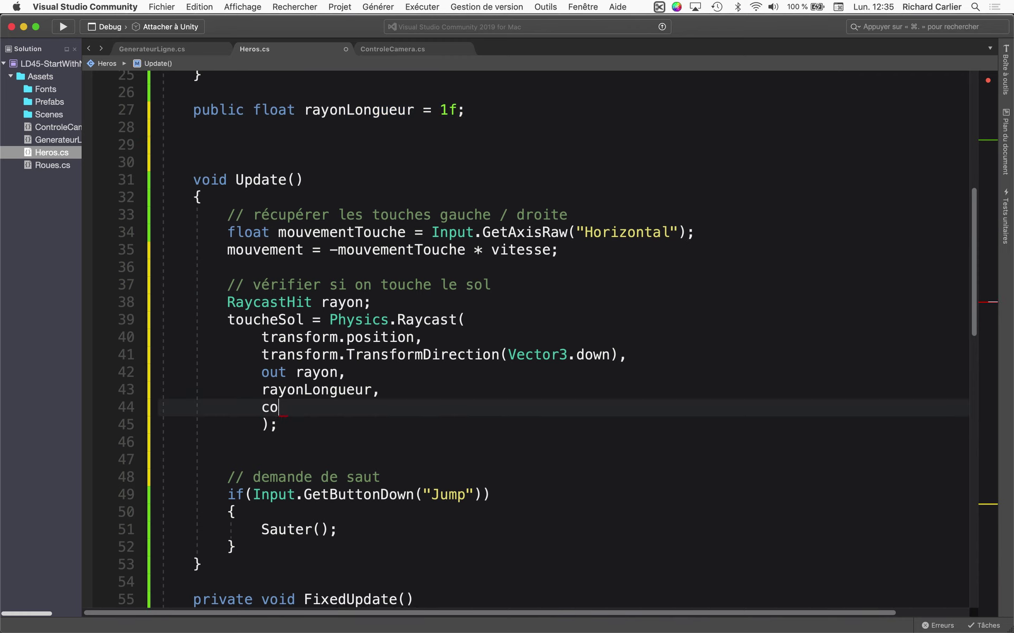
pyautogui.write('uches')
pyautogui.hotkey('alt', 'shift', 'Left')
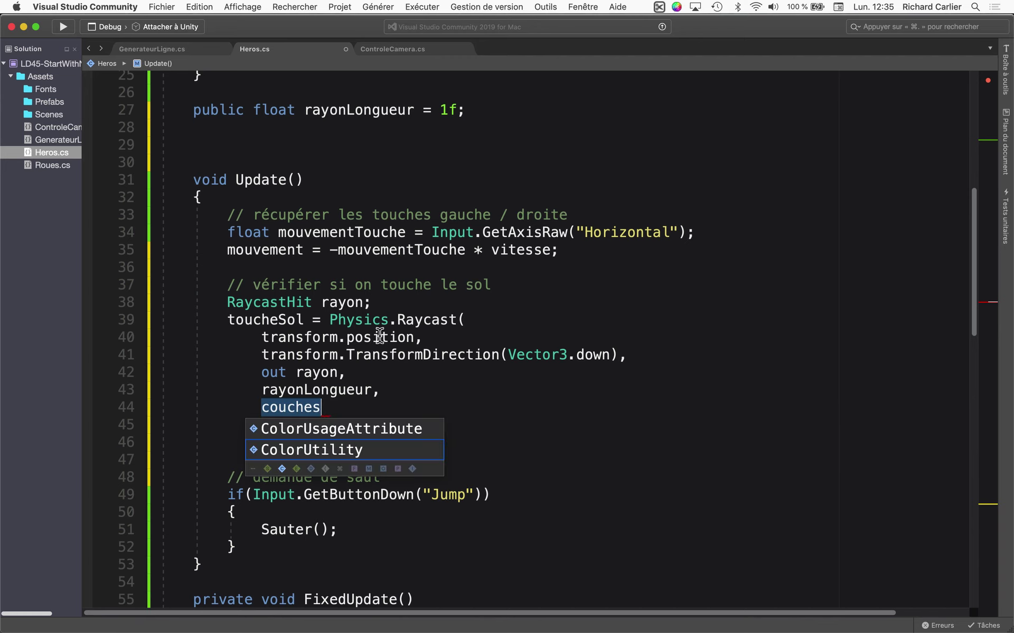
# Step: Declare 'public LayerMask couches;' below rayonLongueur and check its usages
pyautogui.click(246, 127)
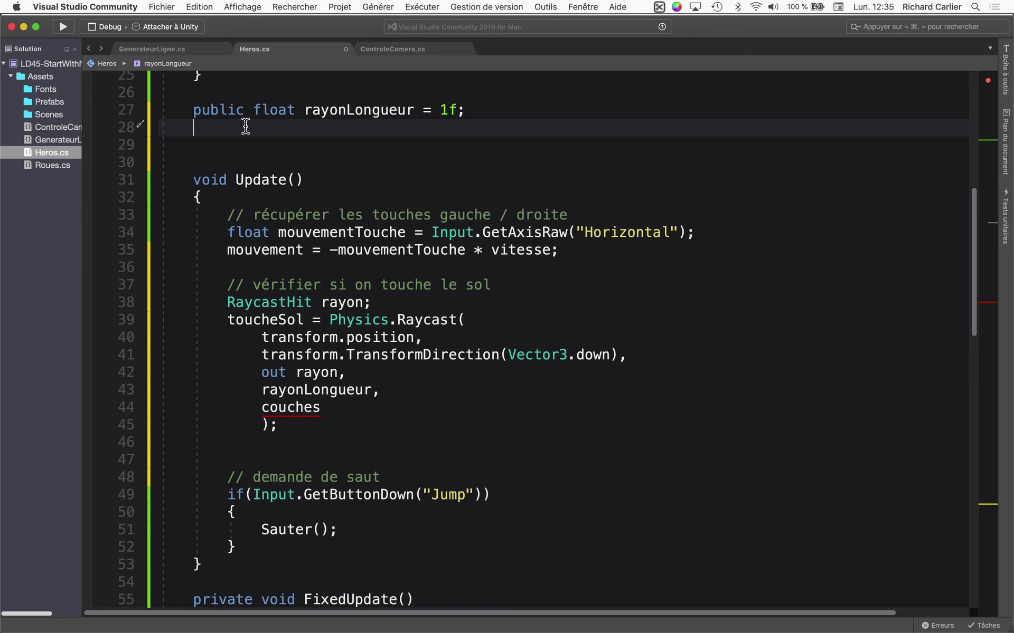
pyautogui.write('l')
pyautogui.press('BackSpace')
pyautogui.write('p')
pyautogui.write('ublic ')
pyautogui.write('Lay')
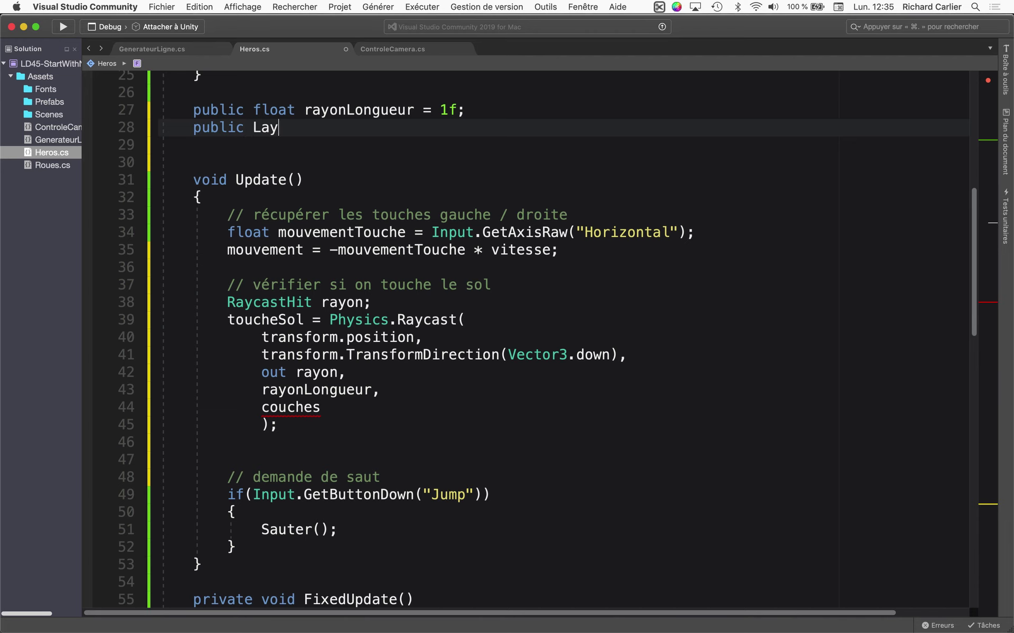
pyautogui.write('erMask ')
pyautogui.write('couches ;')
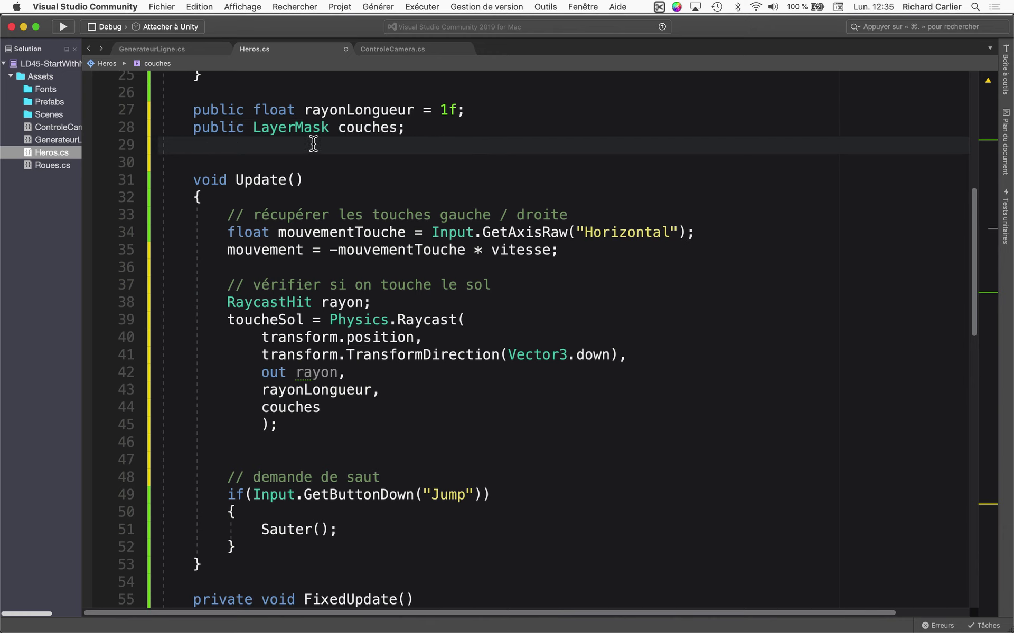
pyautogui.click(359, 128)
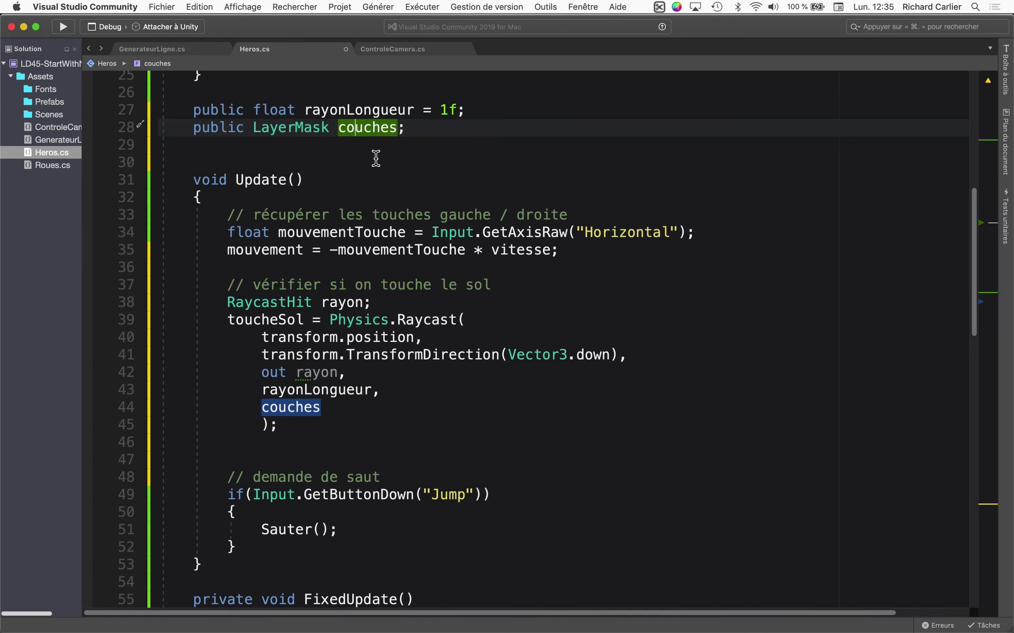
pyautogui.click(372, 160)
pyautogui.click(364, 129)
# Step: Move the rayonLongueur and couches declarations up among the top fields of the class
pyautogui.click(203, 140)
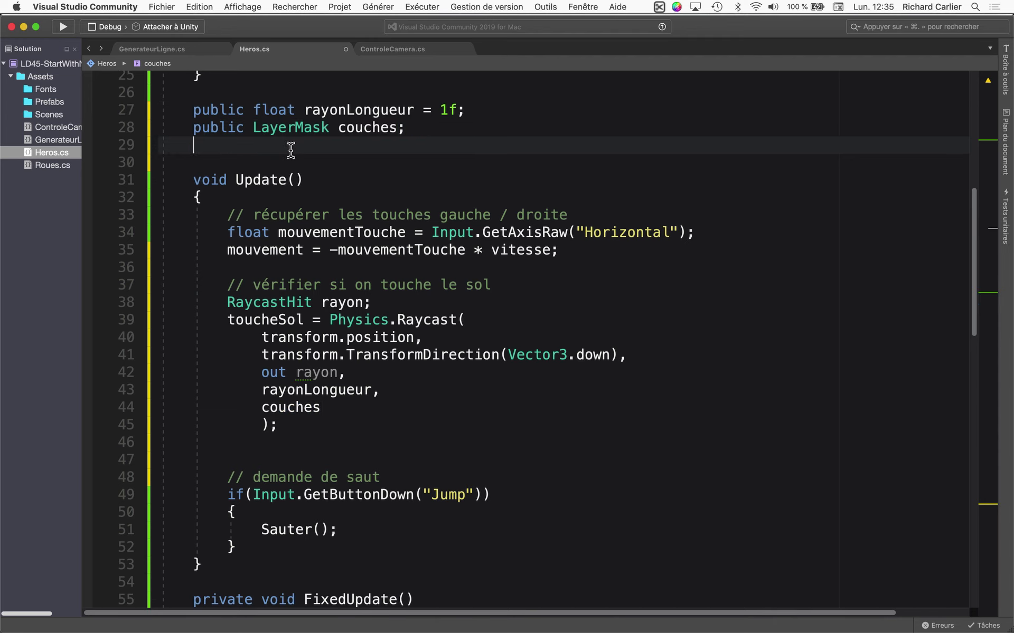
pyautogui.tripleClick(271, 132)
pyautogui.hotkey('shift', 'Up')
pyautogui.press('super+x')
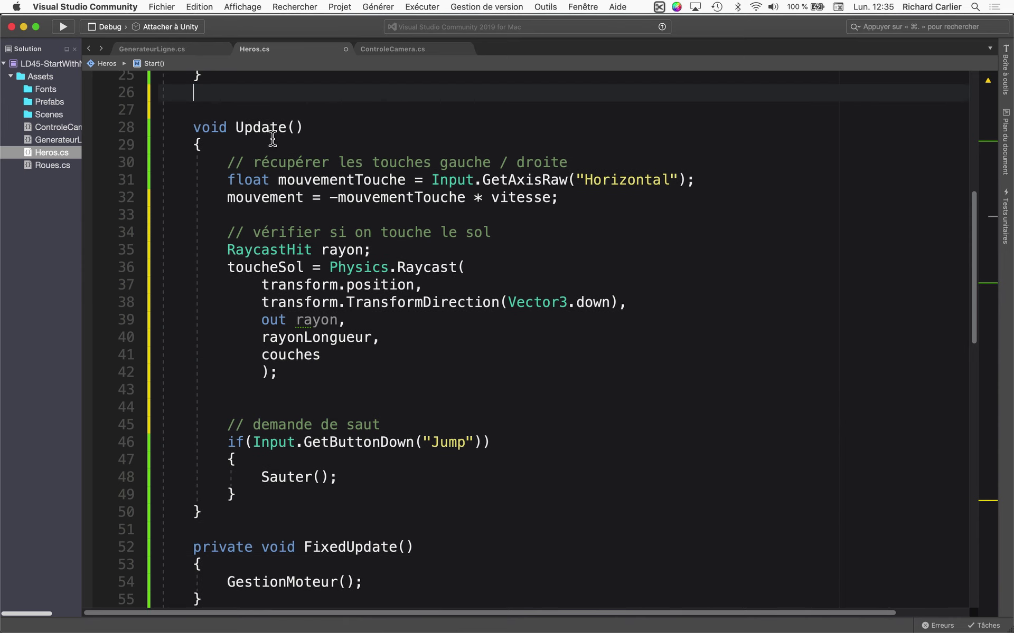
pyautogui.scroll(10, 274, 174)
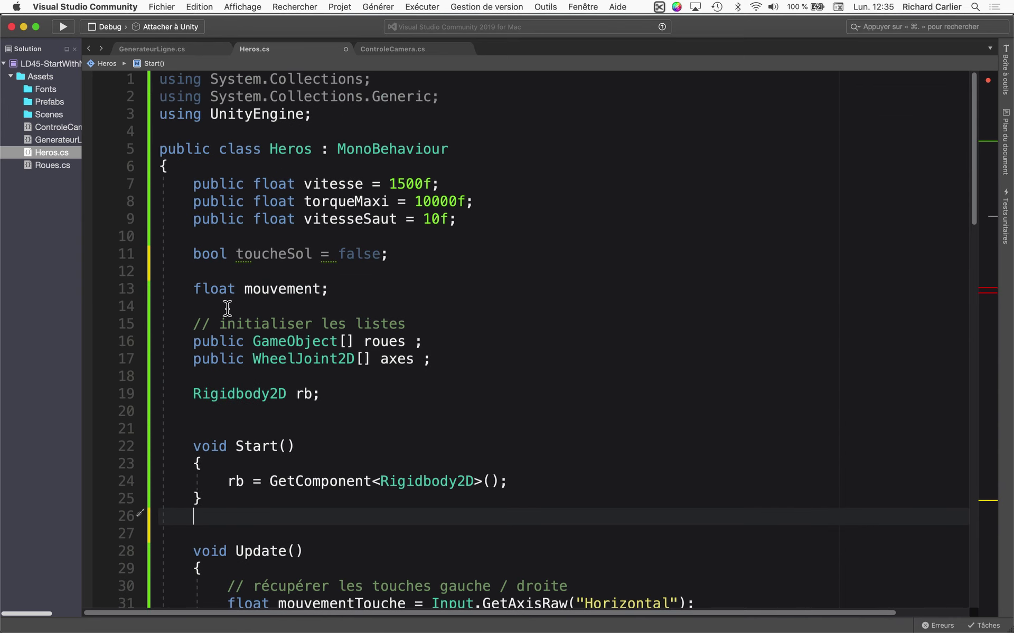
pyautogui.click(227, 307)
pyautogui.press('super+v')
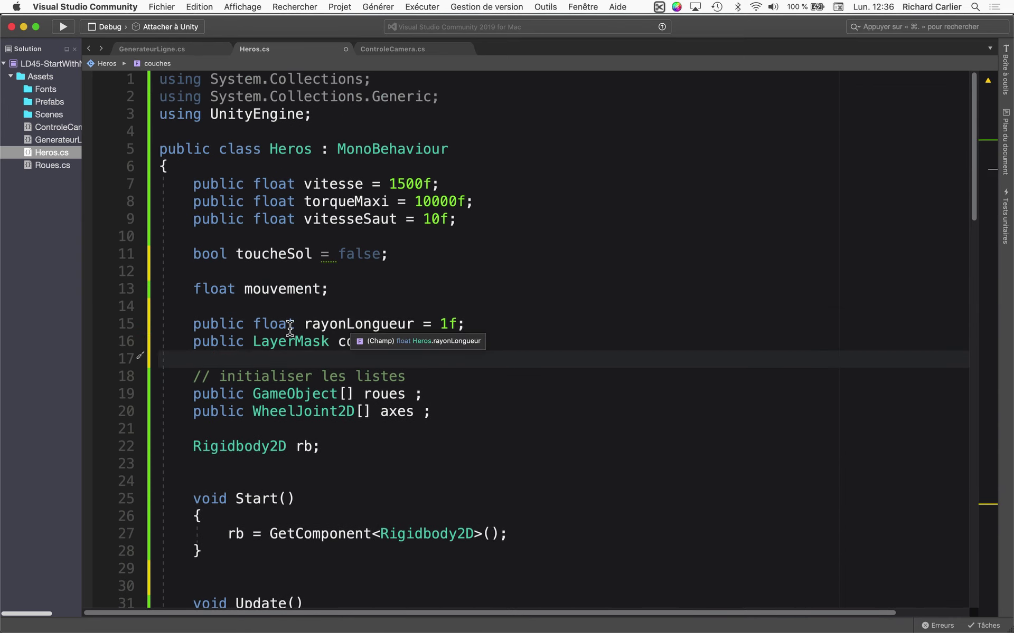
# Step: Move the toucheSol and mouvement declarations below the axes array, separated by a blank line
pyautogui.click(235, 271)
pyautogui.press('super+x')
pyautogui.press('Up')
pyautogui.hotkey('shift', 'Down')
pyautogui.hotkey('shift', 'Down')
pyautogui.hotkey('shift', 'Down')
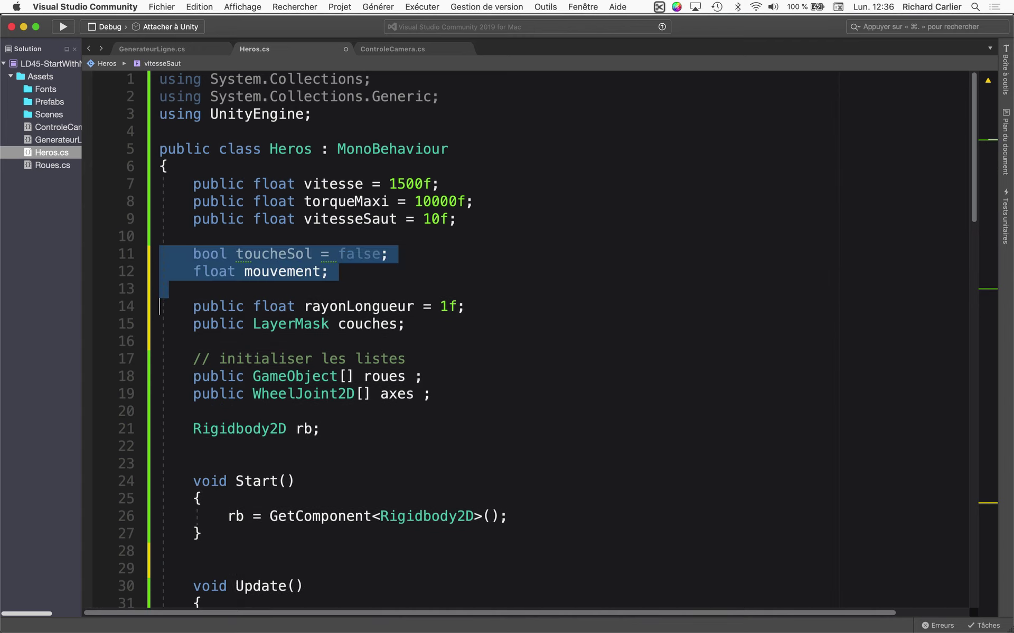
pyautogui.hotkey('shift', 'Down')
pyautogui.hotkey('shift', 'Up')
pyautogui.press('super+x')
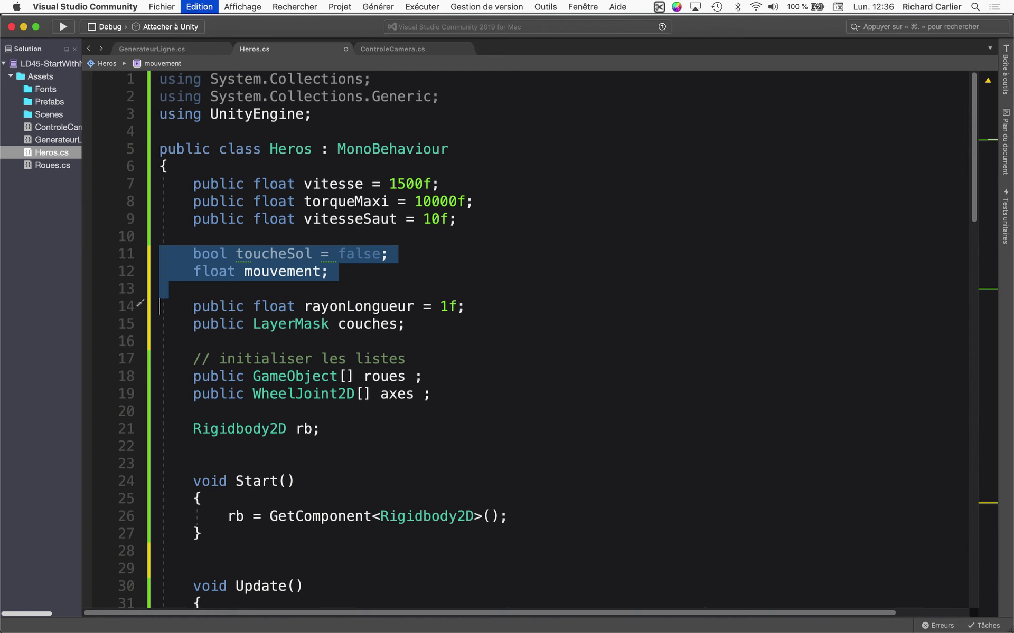
pyautogui.press('Down')
pyautogui.press('Down')
pyautogui.press('Down')
pyautogui.press('Down')
pyautogui.press('Down')
pyautogui.press('Down')
pyautogui.press('super+v')
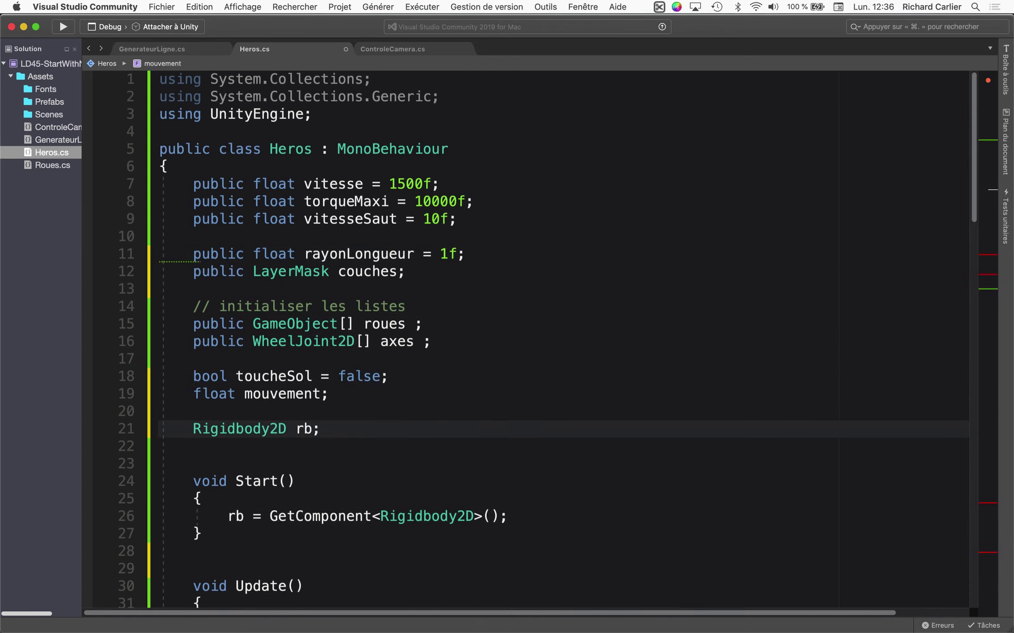
pyautogui.click(261, 363)
pyautogui.press('Return')
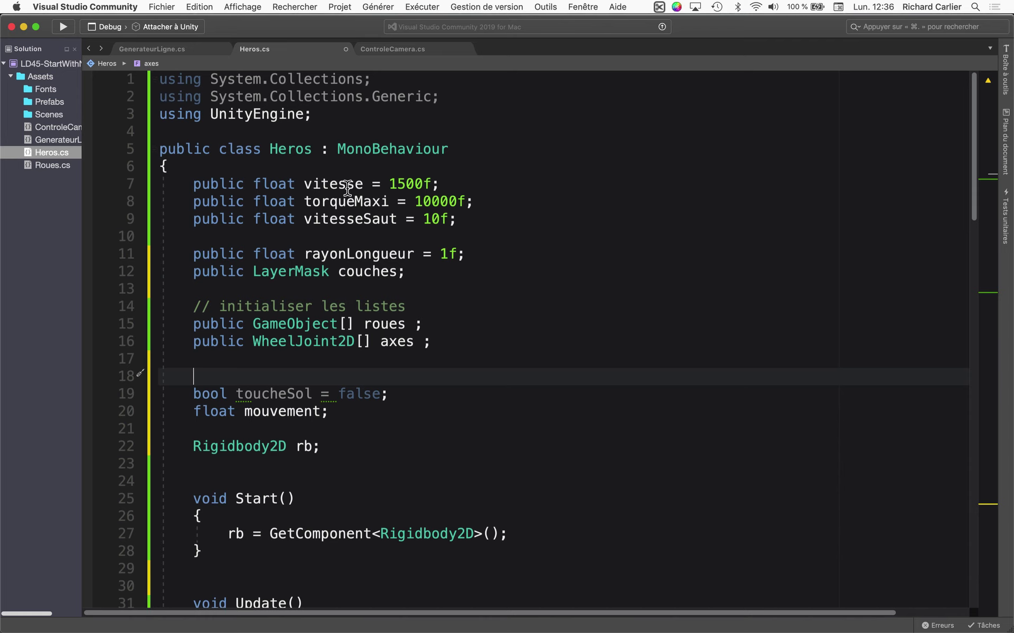
# Step: Add a '// saut ou pas' comment above rayonLongueur and save the script
pyautogui.click(337, 257)
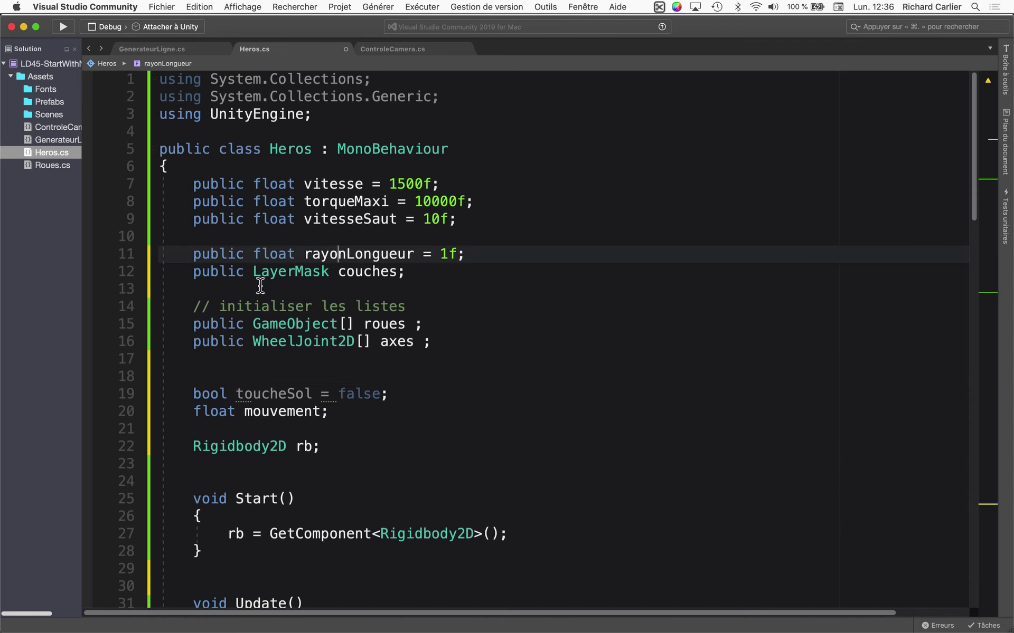
pyautogui.click(310, 236)
pyautogui.press('Return')
pyautogui.write('// sa')
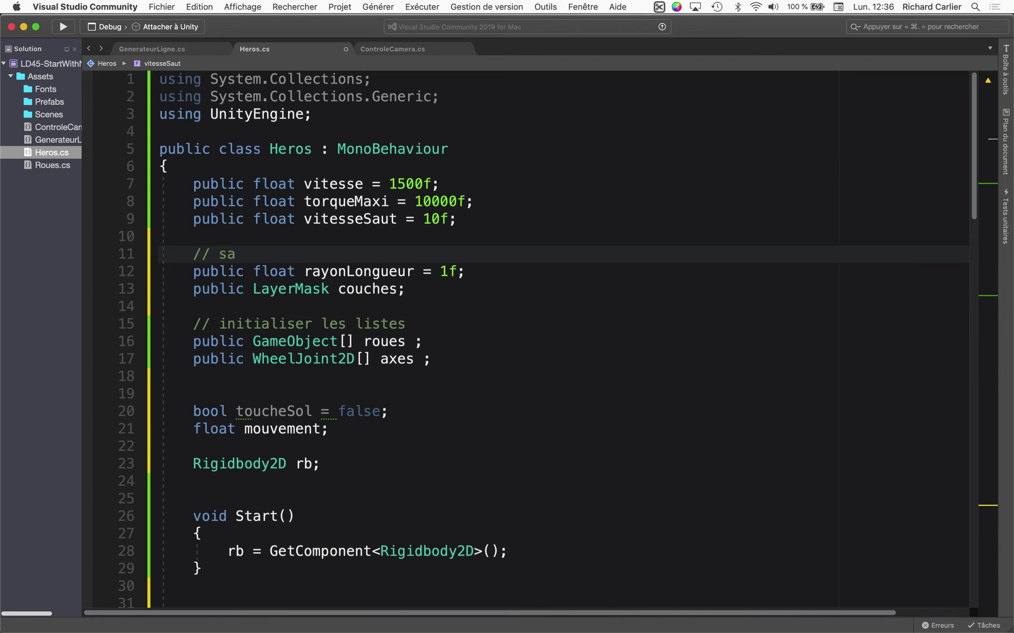
pyautogui.write('ut ou pas')
pyautogui.click(348, 303)
pyautogui.press('super+s')
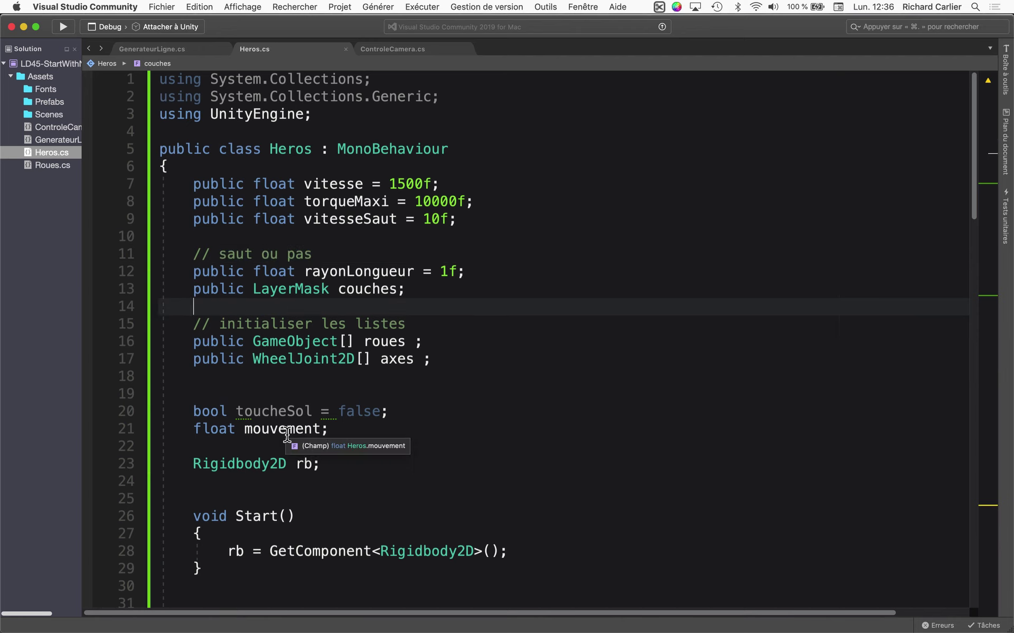
# Step: Place toucheSol under couches and float mouvement under vitesseSaut
pyautogui.tripleClick(287, 420)
pyautogui.press('super+x')
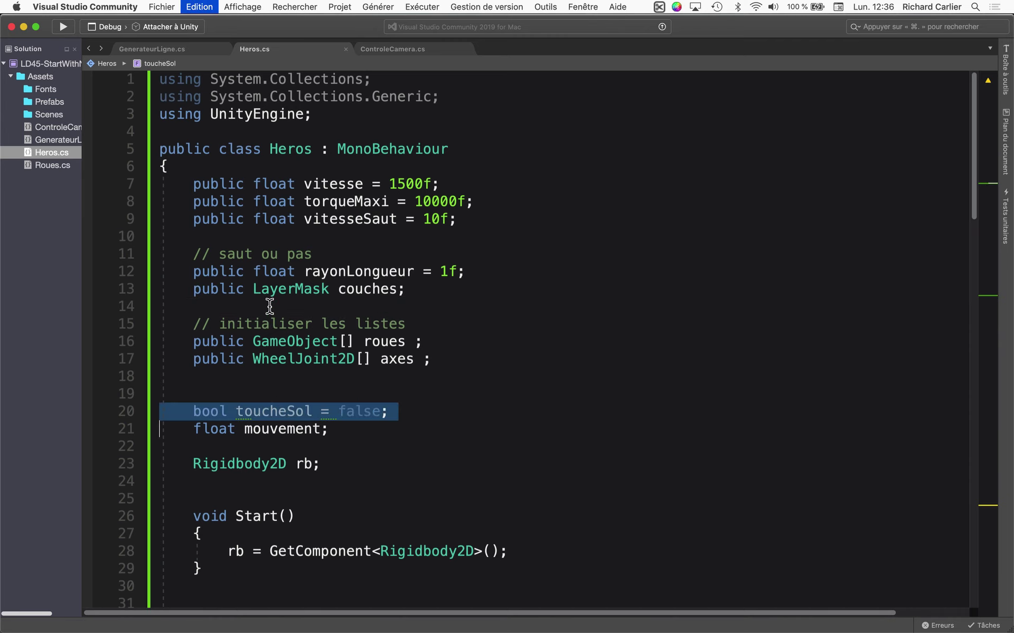
pyautogui.press('super+v')
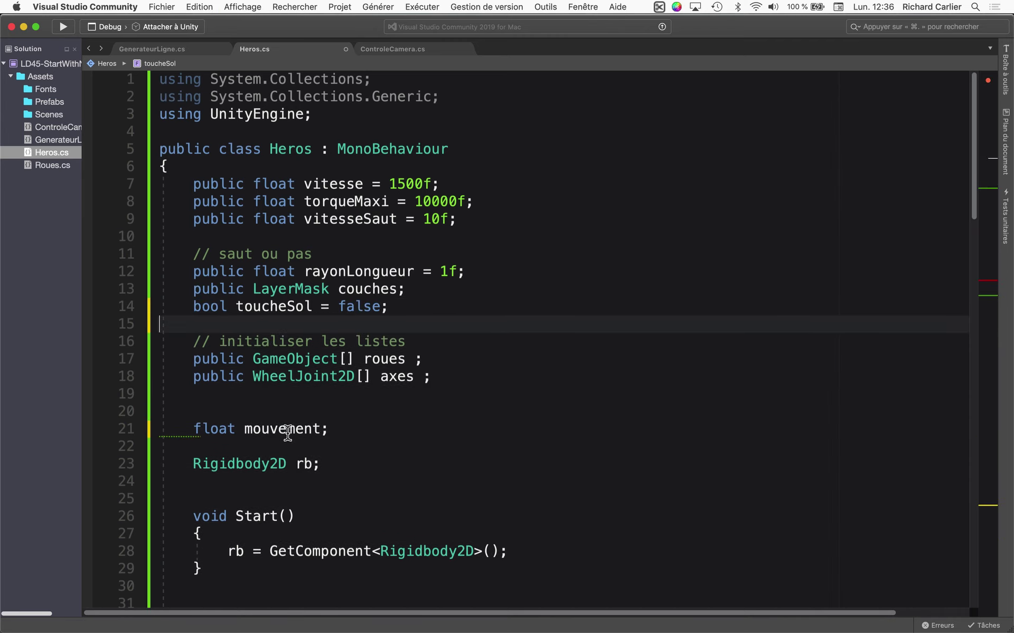
pyautogui.doubleClick(288, 429)
pyautogui.tripleClick(287, 430)
pyautogui.press('super+x')
pyautogui.click(280, 241)
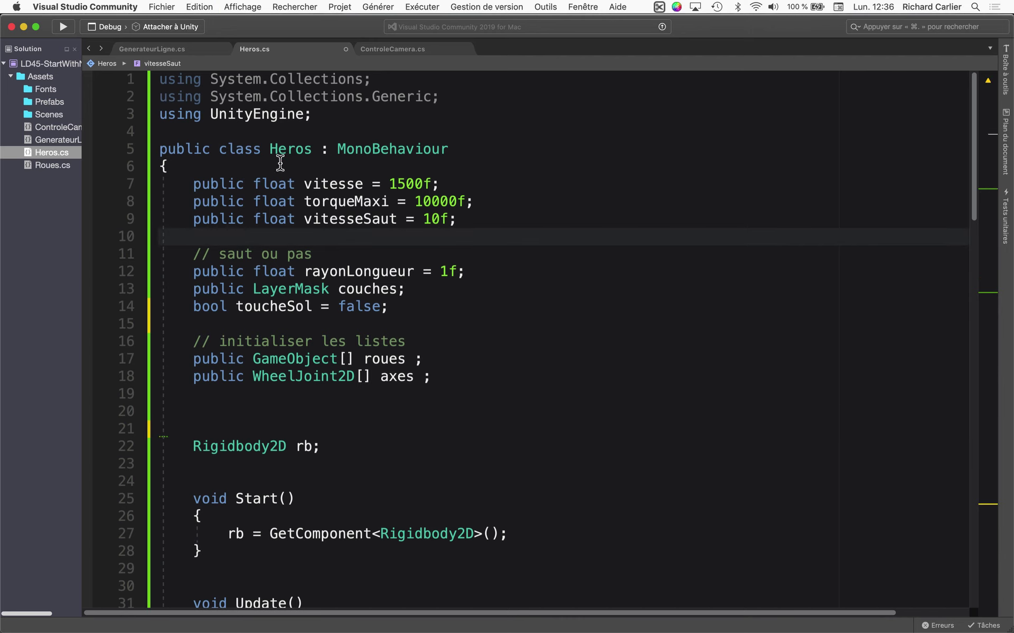
pyautogui.press('super+v')
# Step: Add a '// mouvement' comment under the class's opening brace and save
pyautogui.click(251, 168)
pyautogui.press('Return')
pyautogui.write('//')
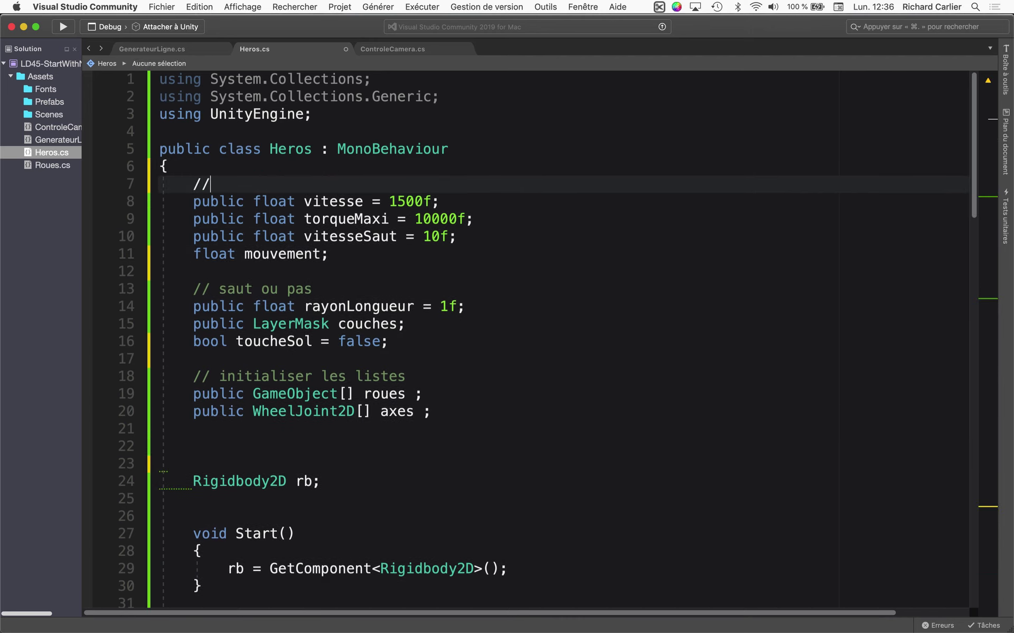
pyautogui.write(' mouvemnt')
pyautogui.press('Left')
pyautogui.press('Left')
pyautogui.write('e')
pyautogui.click(304, 274)
pyautogui.press('super+s')
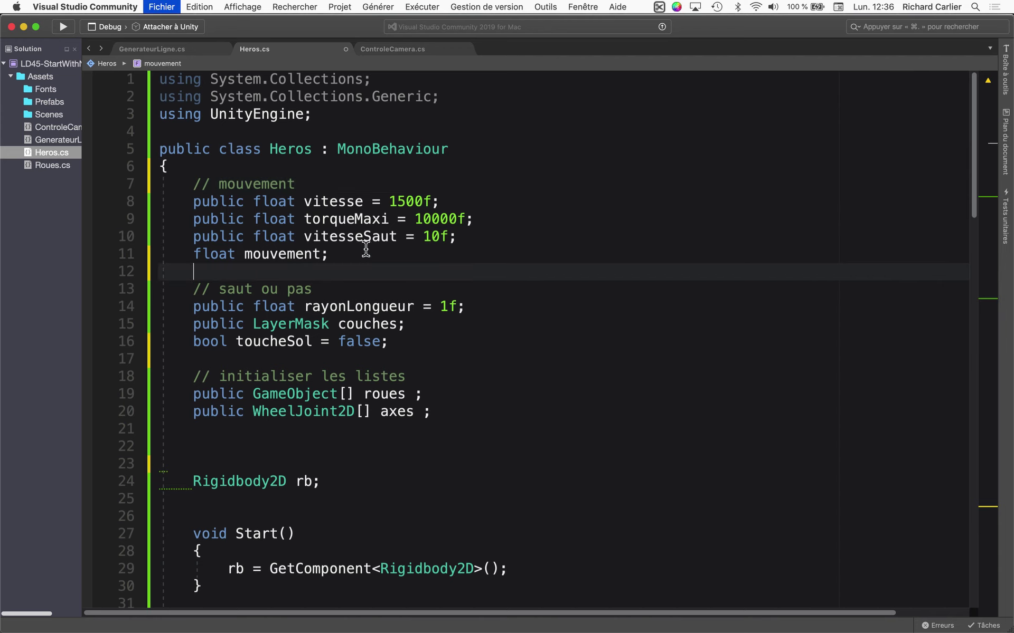
# Step: Delete the extra blank line before the Rigidbody2D field
pyautogui.click(361, 238)
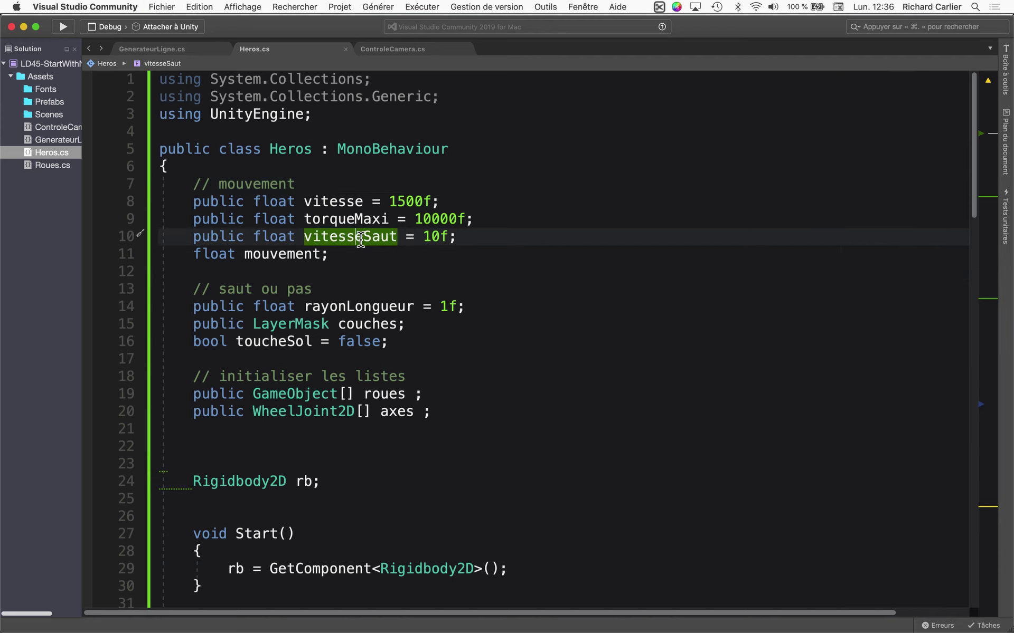
pyautogui.click(318, 445)
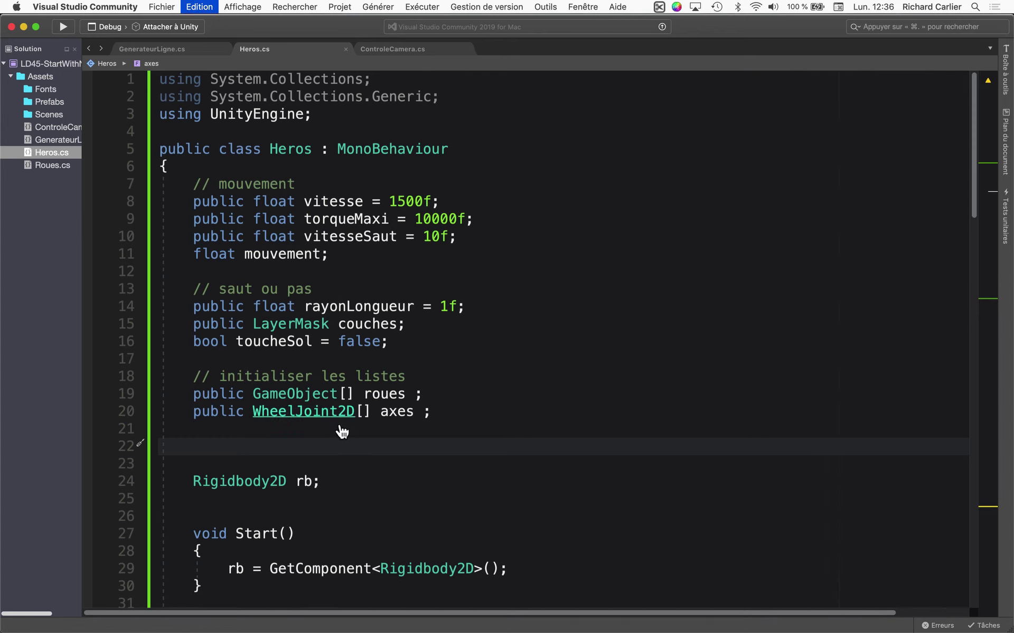
pyautogui.press('Delete')
# Step: In Unity, keep Heros on the Default layer without changing its children, then select the Sol prefab
pyautogui.press('super+Tab')
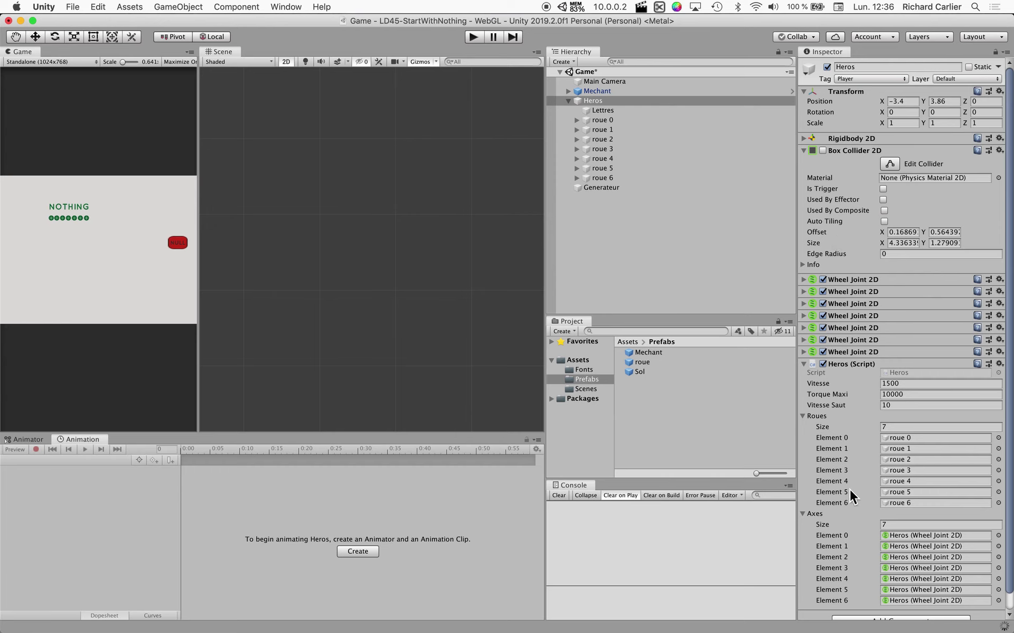
pyautogui.scroll(-2, 850, 489)
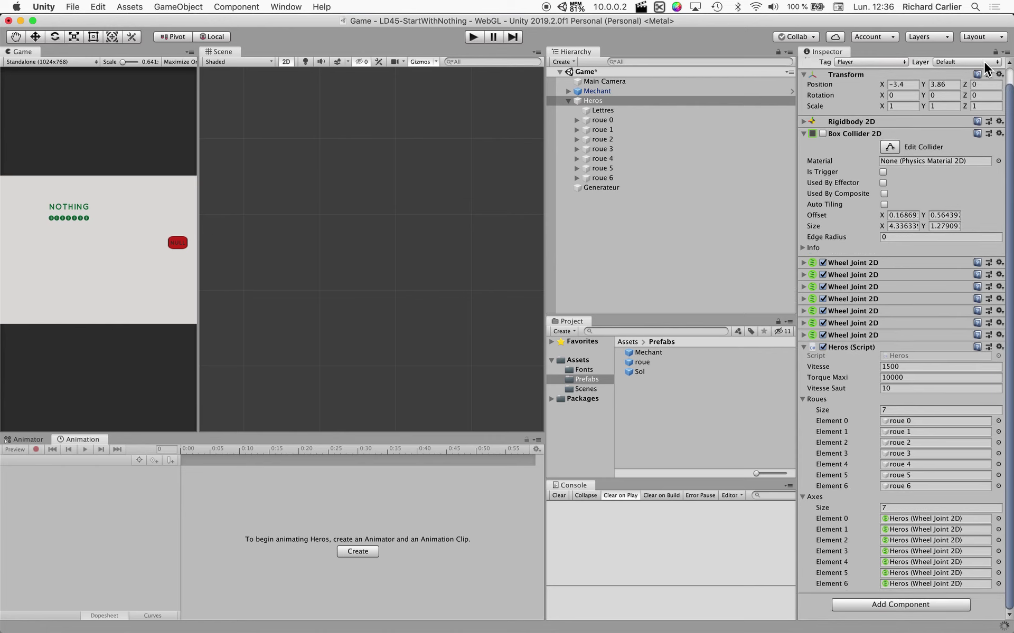
pyautogui.scroll(2, 985, 67)
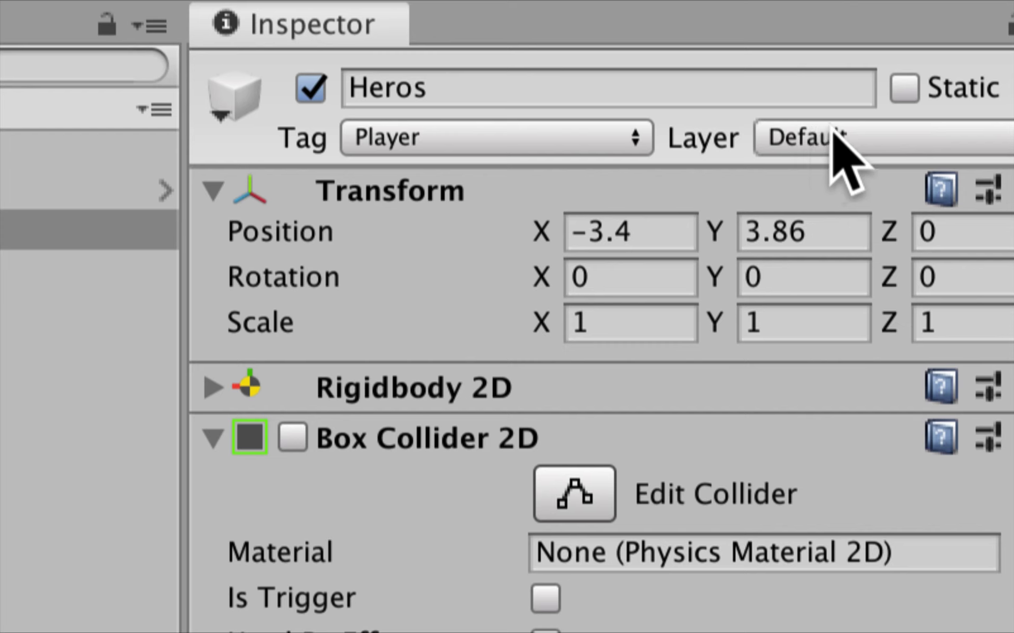
pyautogui.click(850, 136)
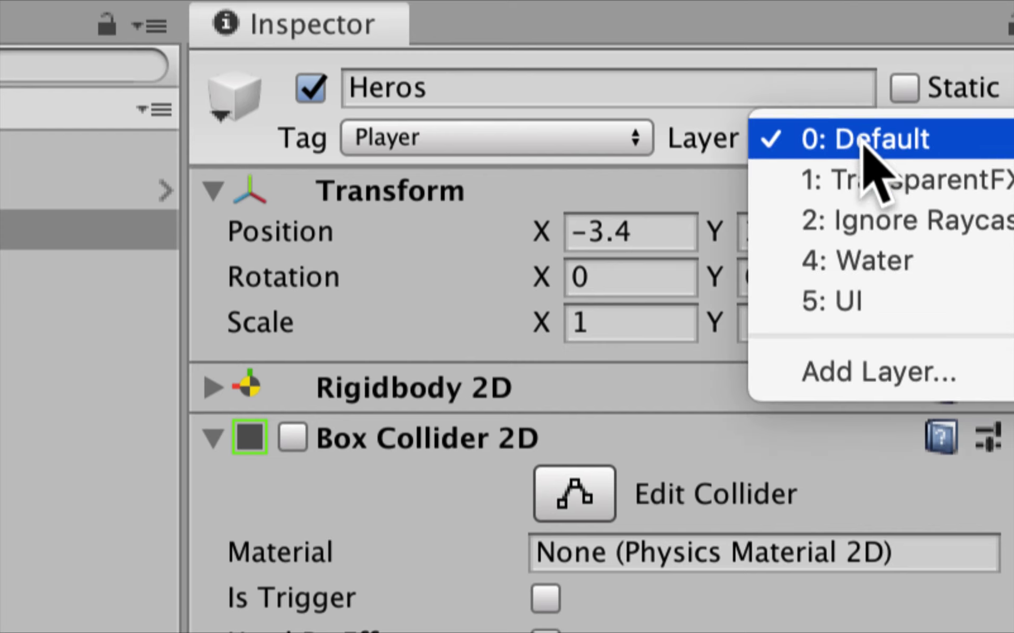
pyautogui.click(861, 143)
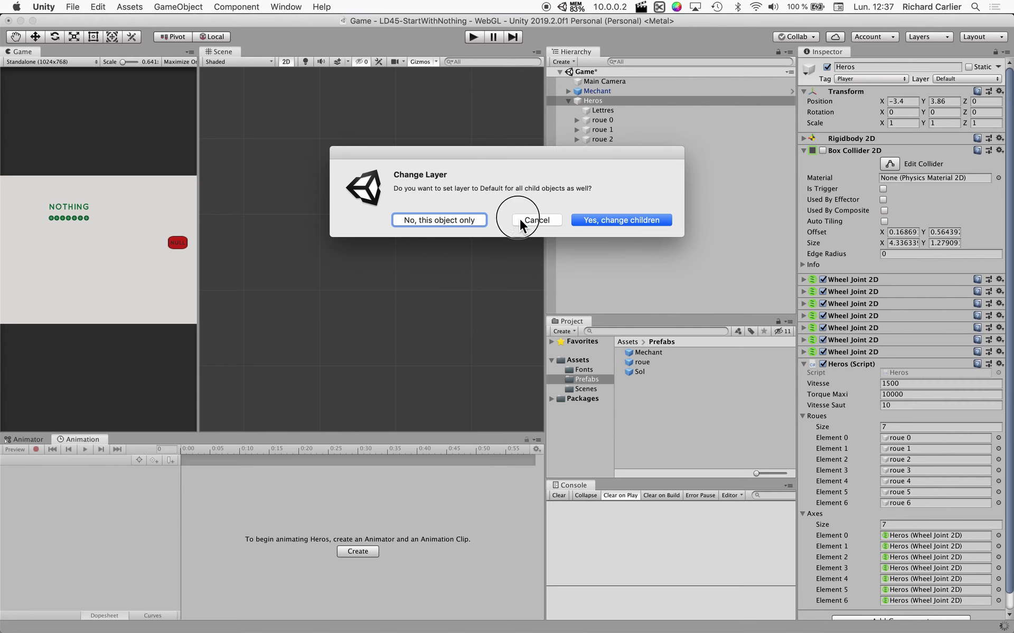
pyautogui.click(520, 220)
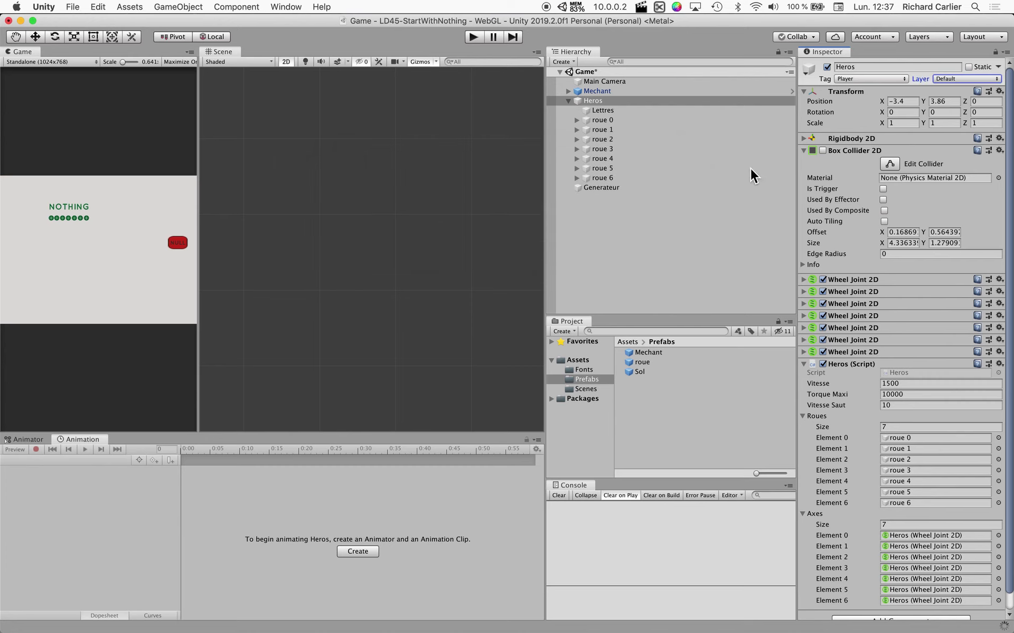
pyautogui.click(665, 372)
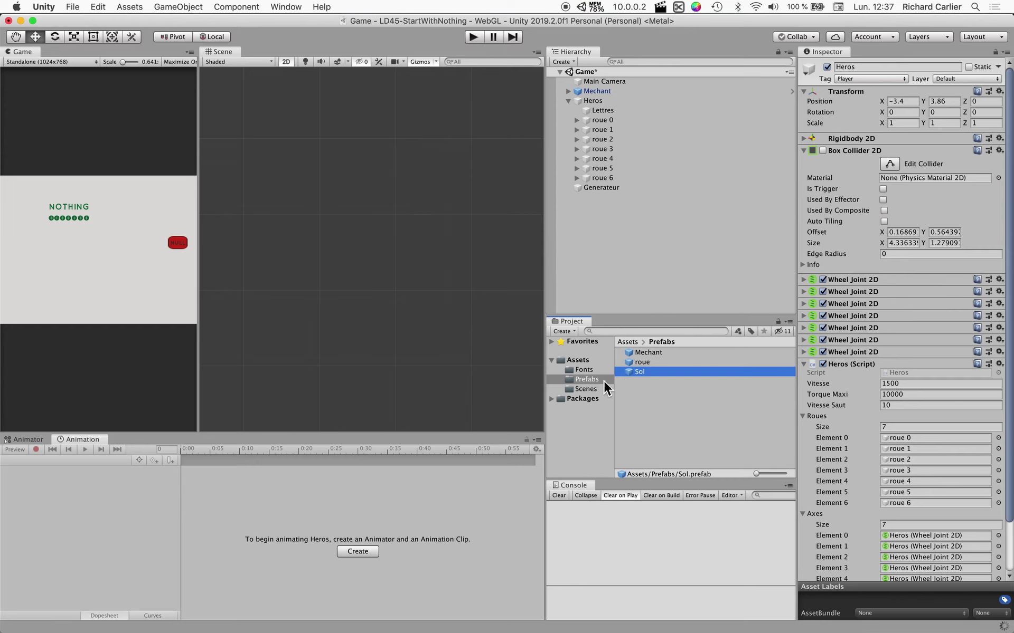
# Step: Open the Sol prefab and name User Layer 8 'Sol' in the layer settings
pyautogui.doubleClick(629, 373)
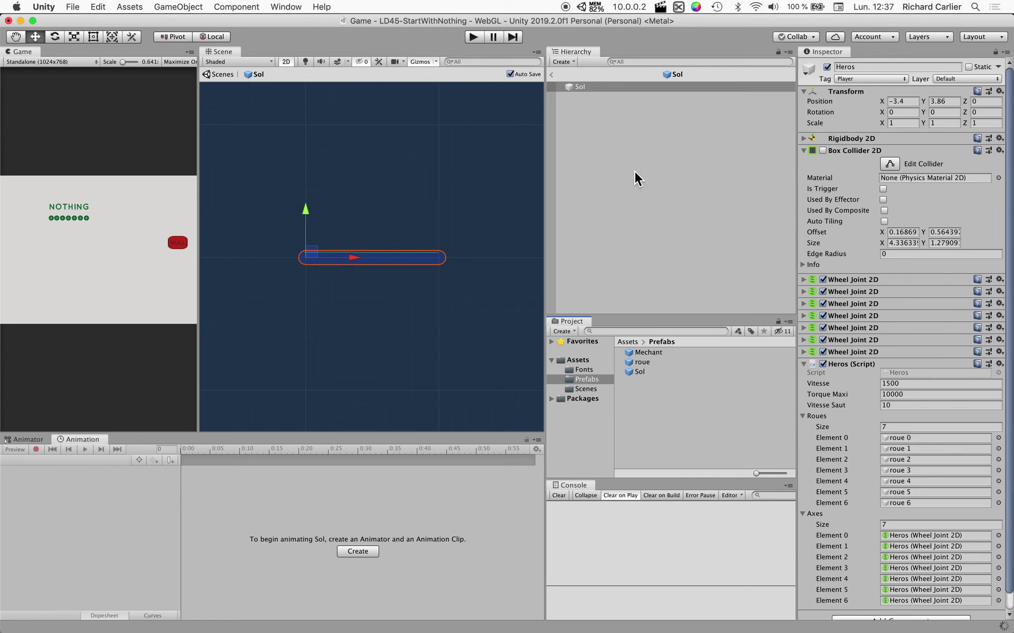
pyautogui.click(580, 87)
pyautogui.click(974, 79)
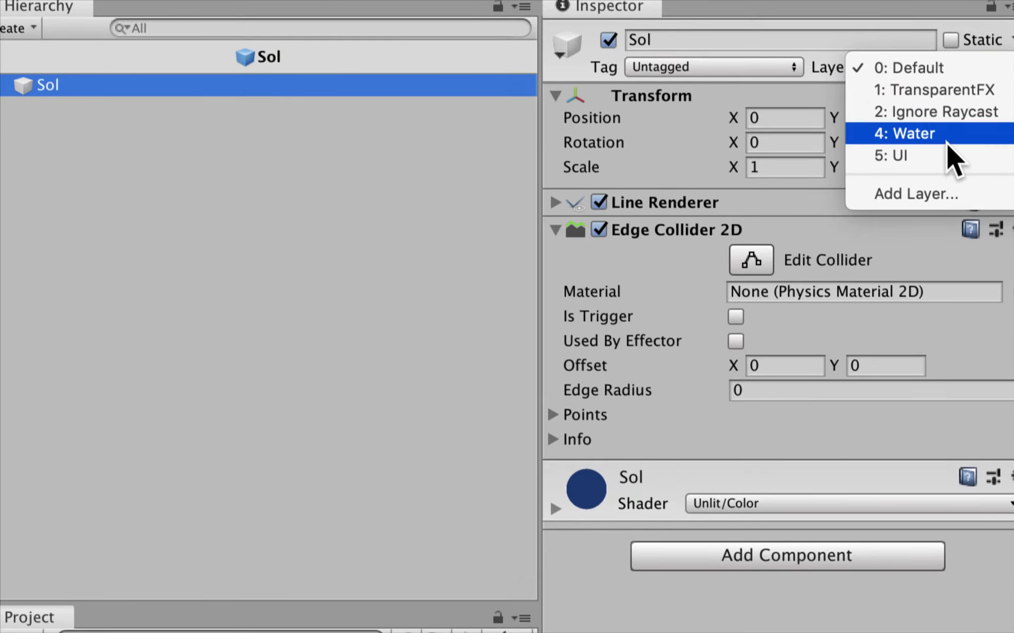
pyautogui.click(935, 188)
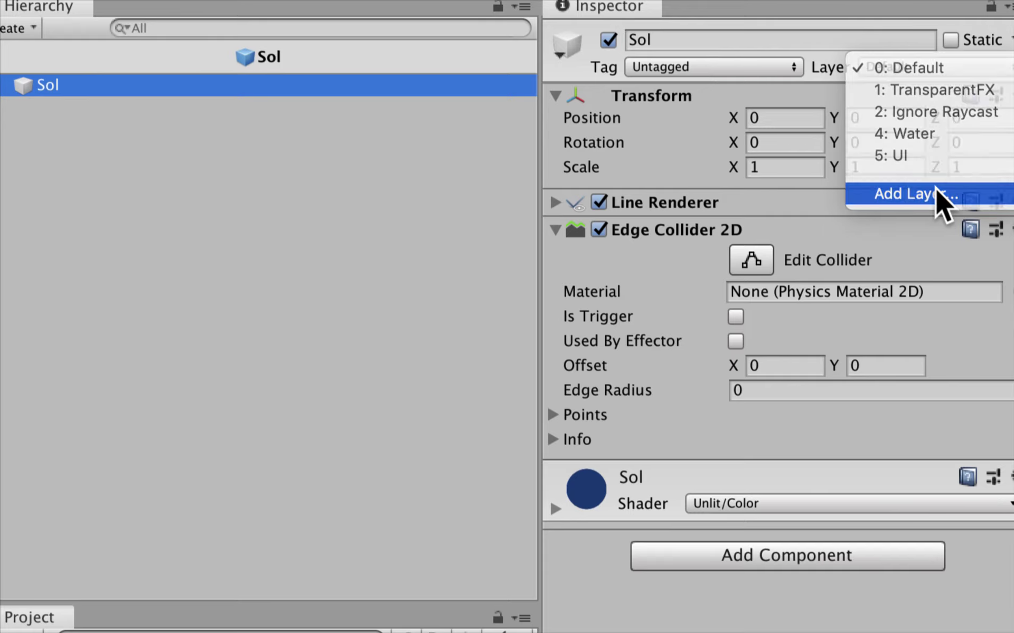
pyautogui.click(763, 370)
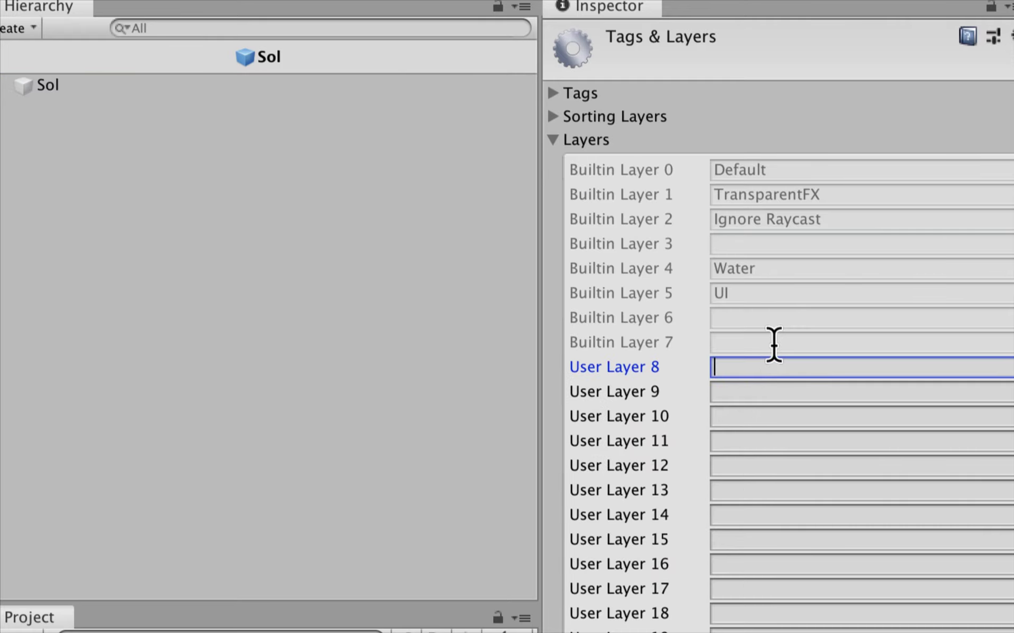
pyautogui.write('Sol')
pyautogui.click(768, 115)
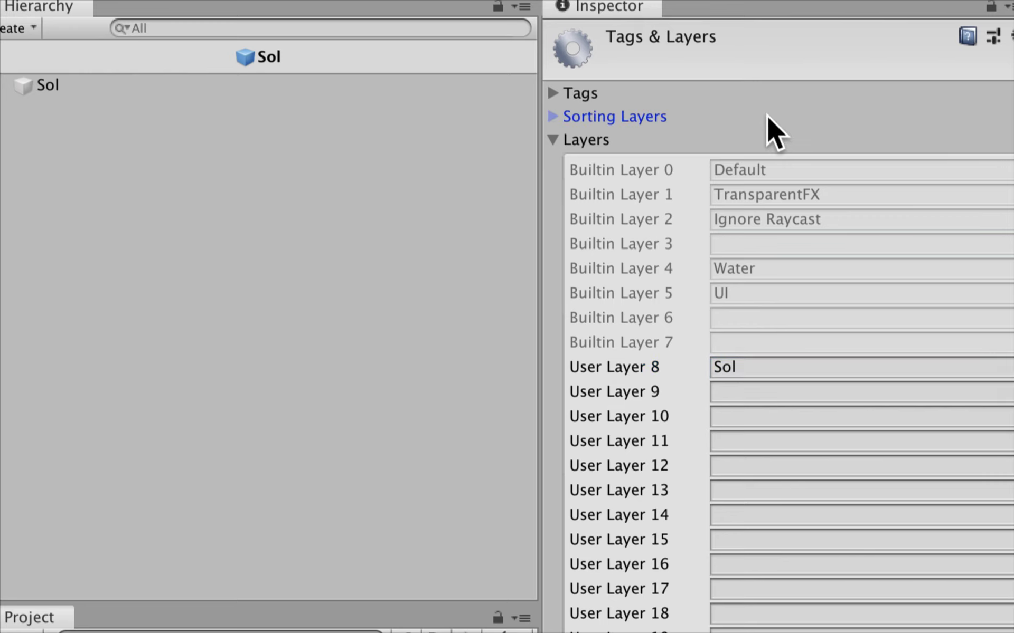
pyautogui.click(559, 93)
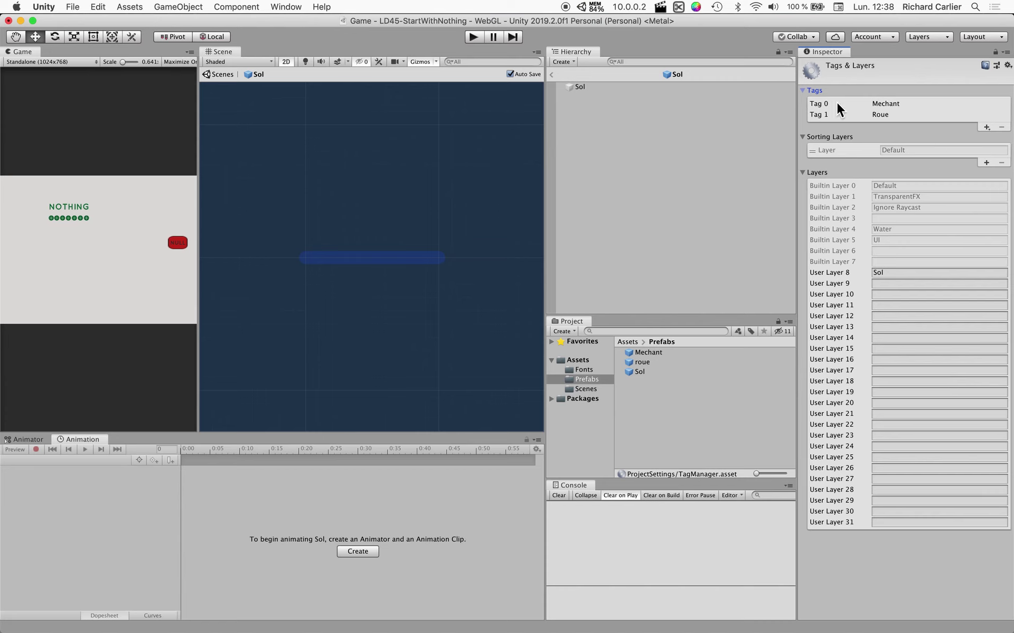
# Step: Put the Sol ground object on the Sol layer and exit prefab mode
pyautogui.click(589, 87)
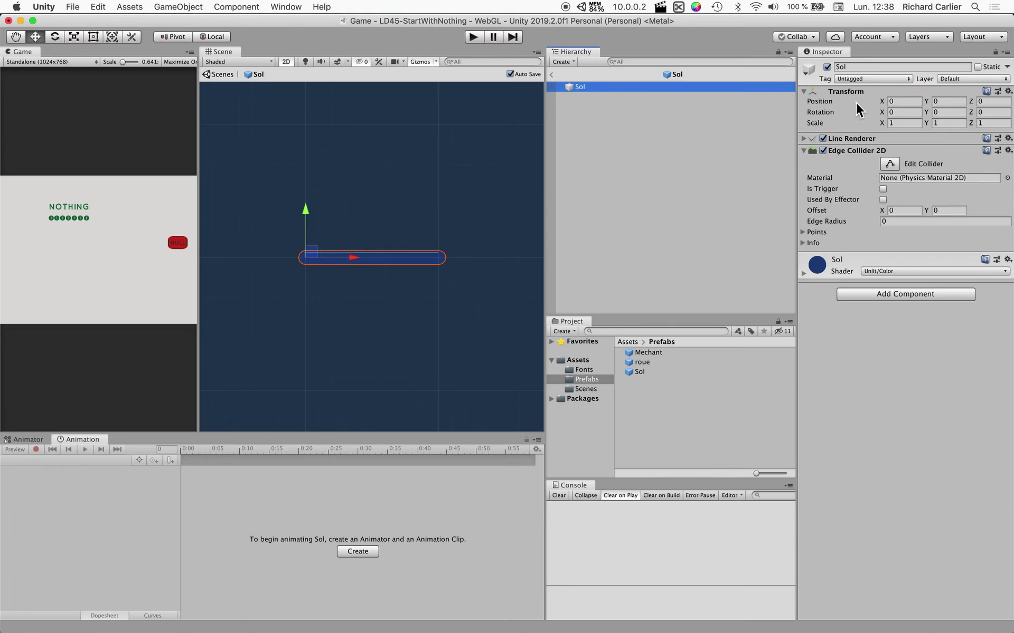
pyautogui.click(959, 79)
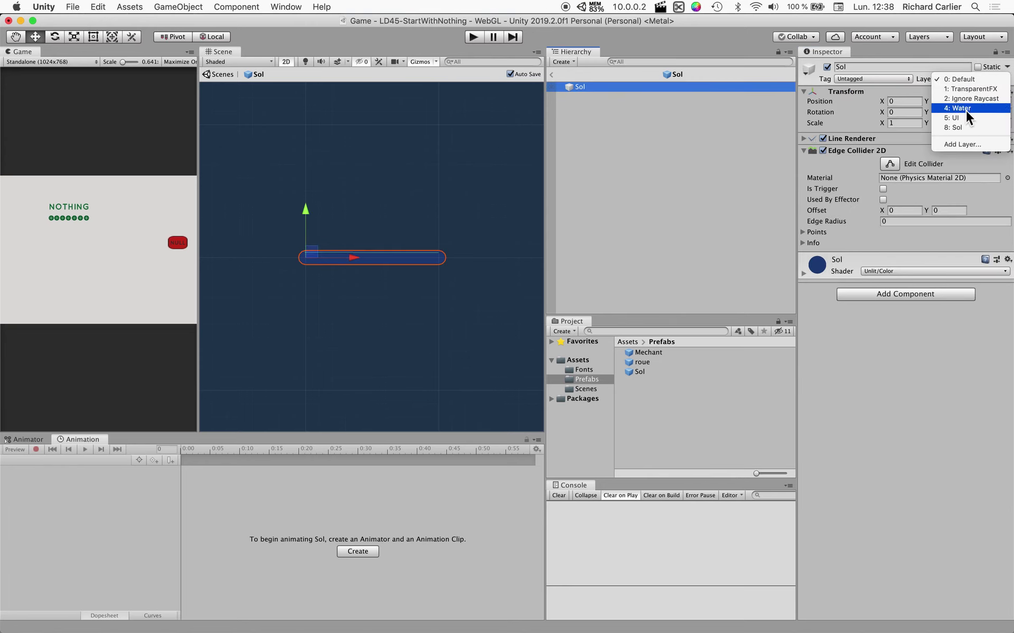
pyautogui.click(961, 127)
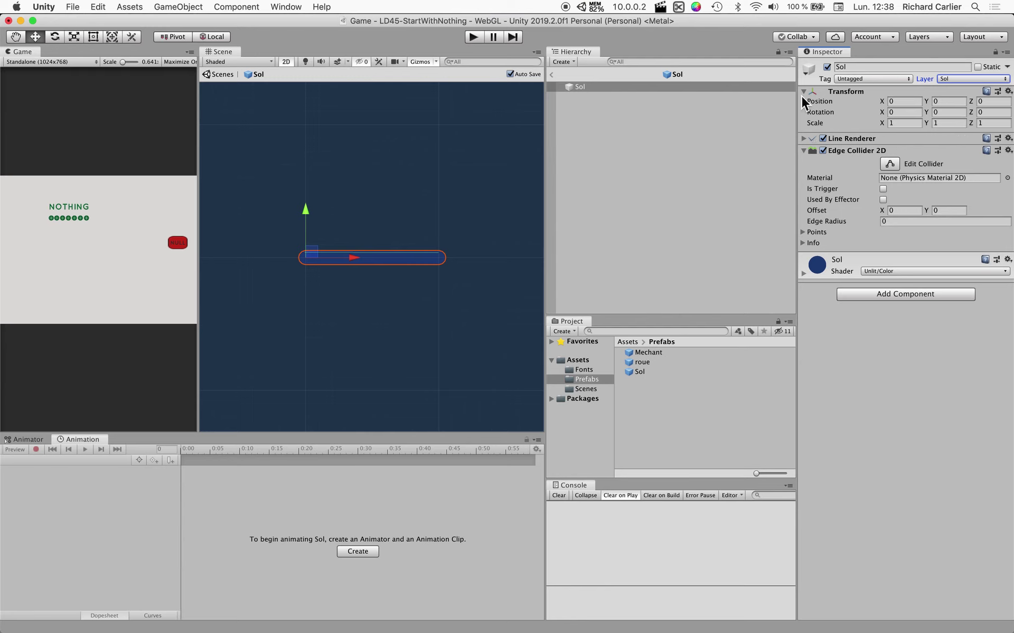
pyautogui.click(558, 74)
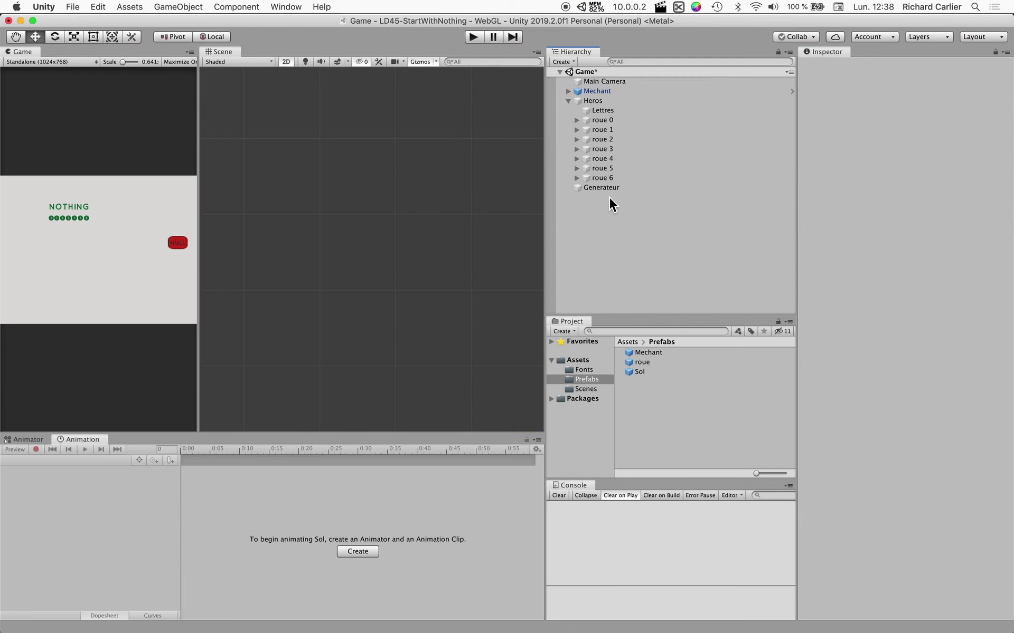
# Step: Tick Sol in the Heros script's Couches layer mask, replacing Nothing
pyautogui.click(594, 100)
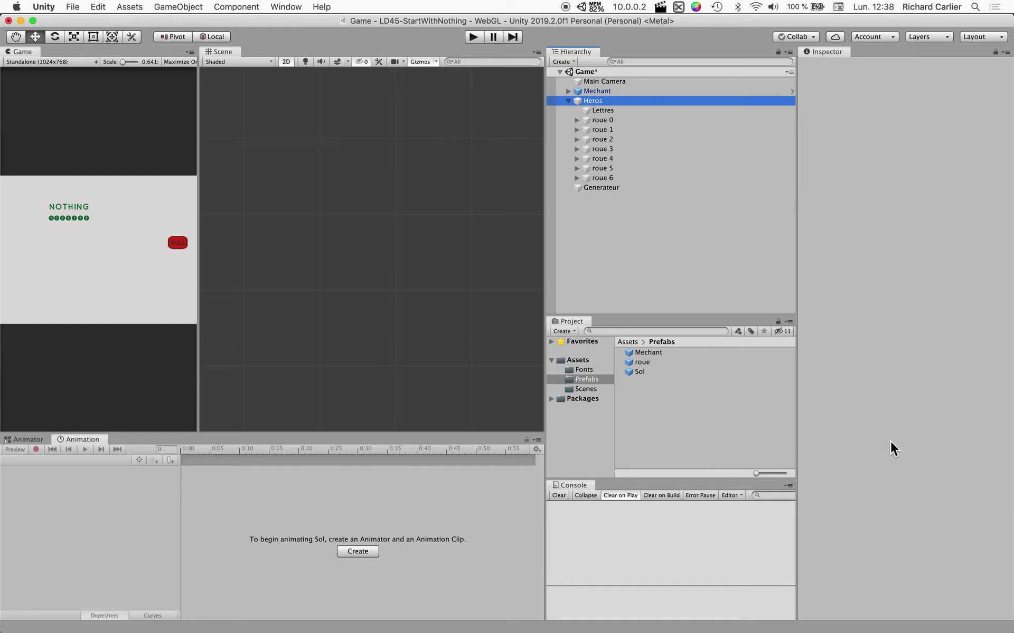
pyautogui.scroll(-5, 961, 463)
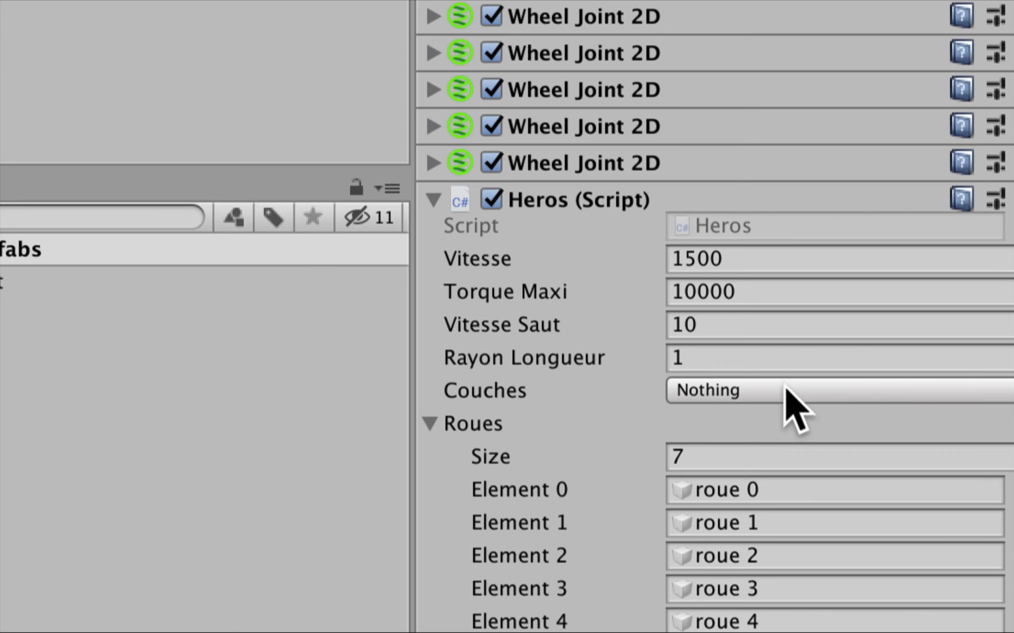
pyautogui.click(787, 392)
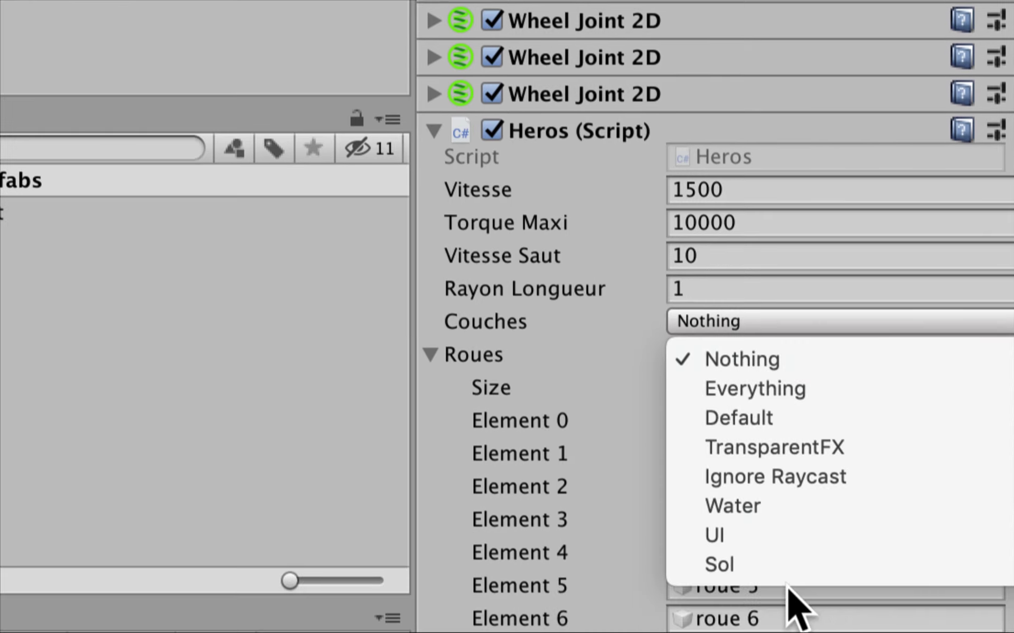
pyautogui.click(737, 562)
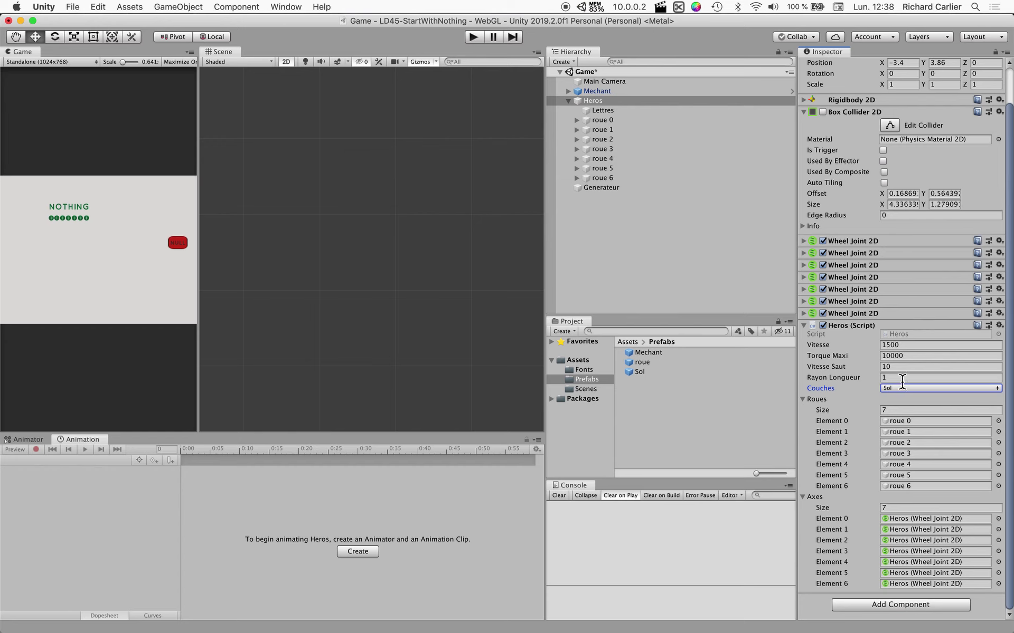
# Step: Frame Heros in the scene, briefly toggle its box collider editing, and start Play mode
pyautogui.doubleClick(581, 100)
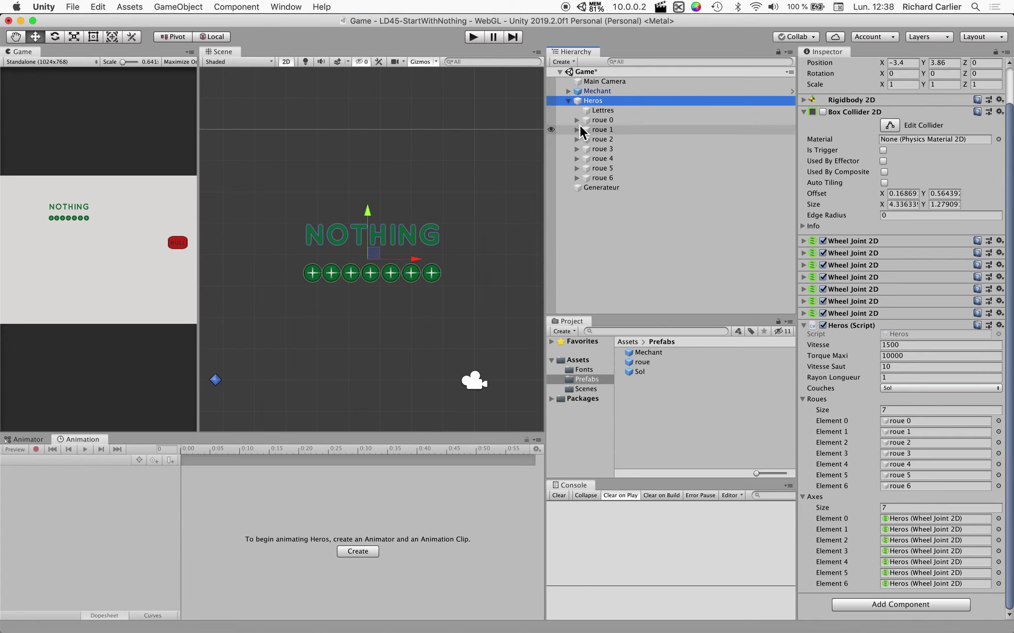
pyautogui.click(889, 126)
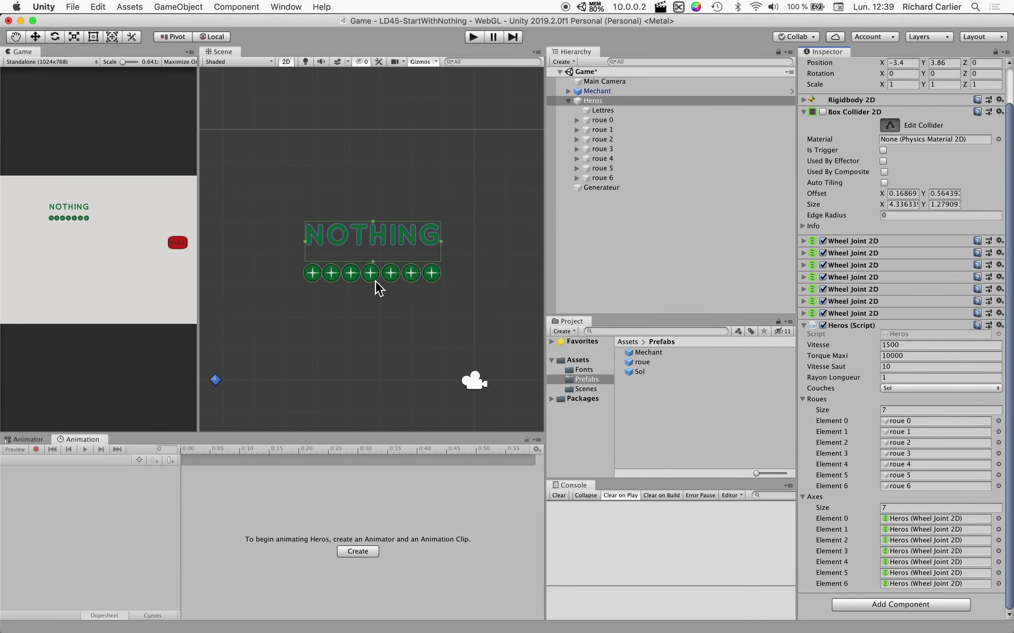
pyautogui.click(894, 126)
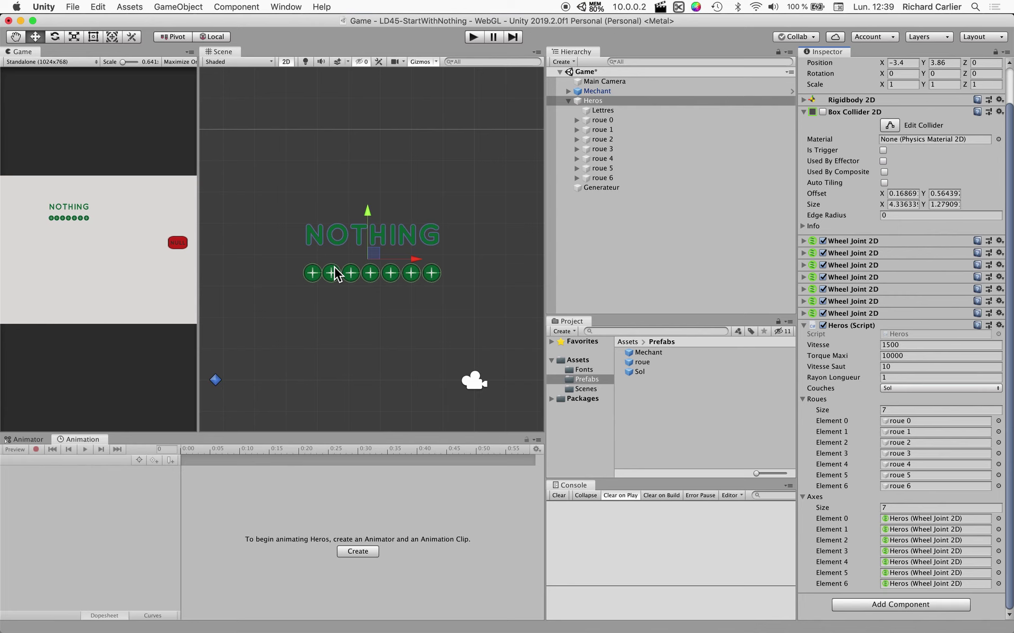
pyautogui.click(472, 37)
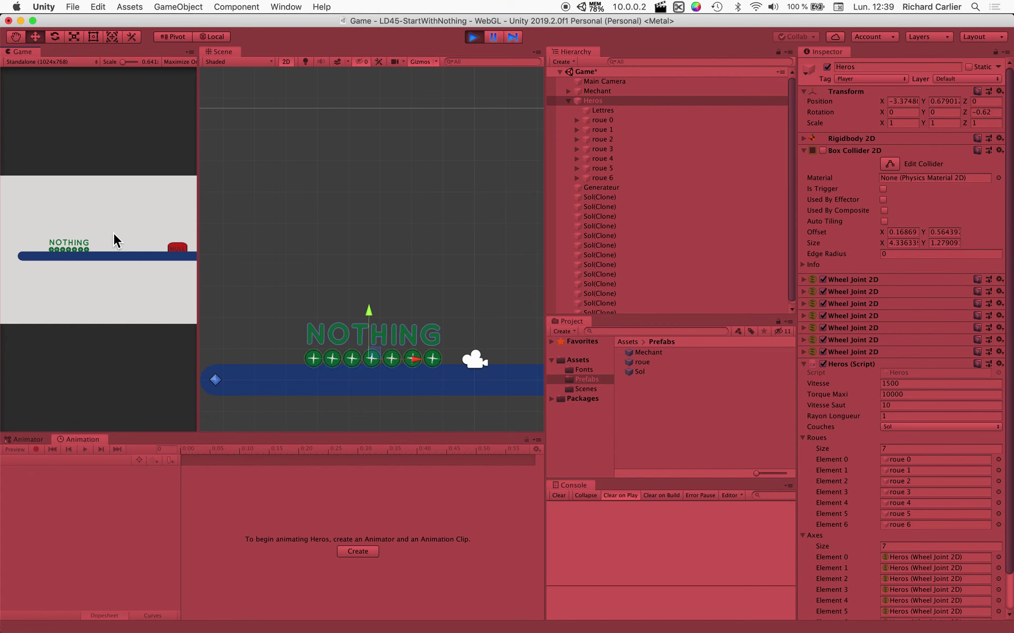
# Step: Jump with Space in the running game, stop the test, and return to Heros.cs
pyautogui.press('space')
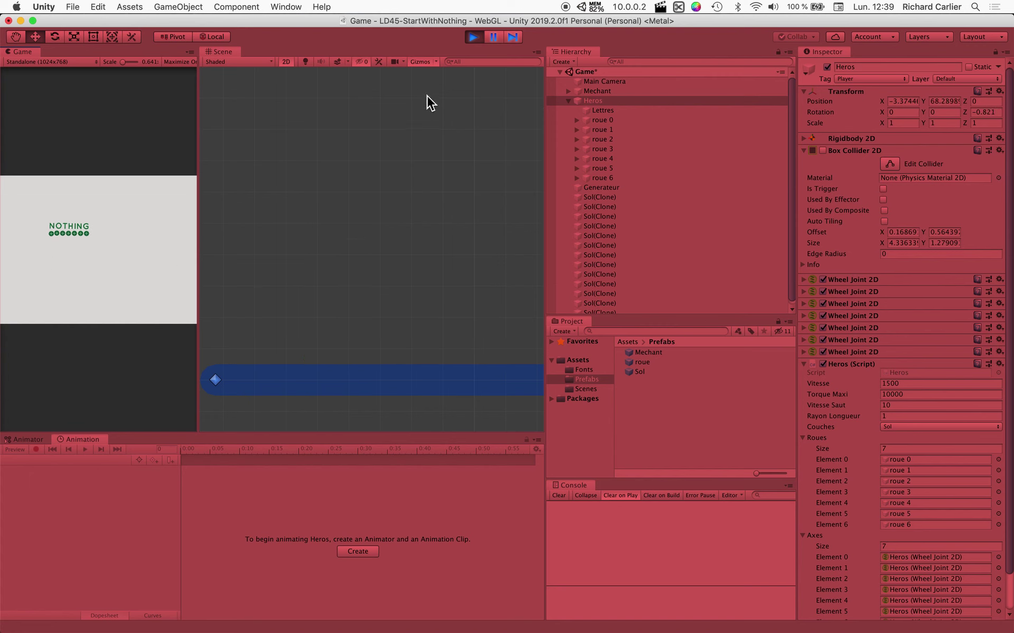
pyautogui.click(472, 38)
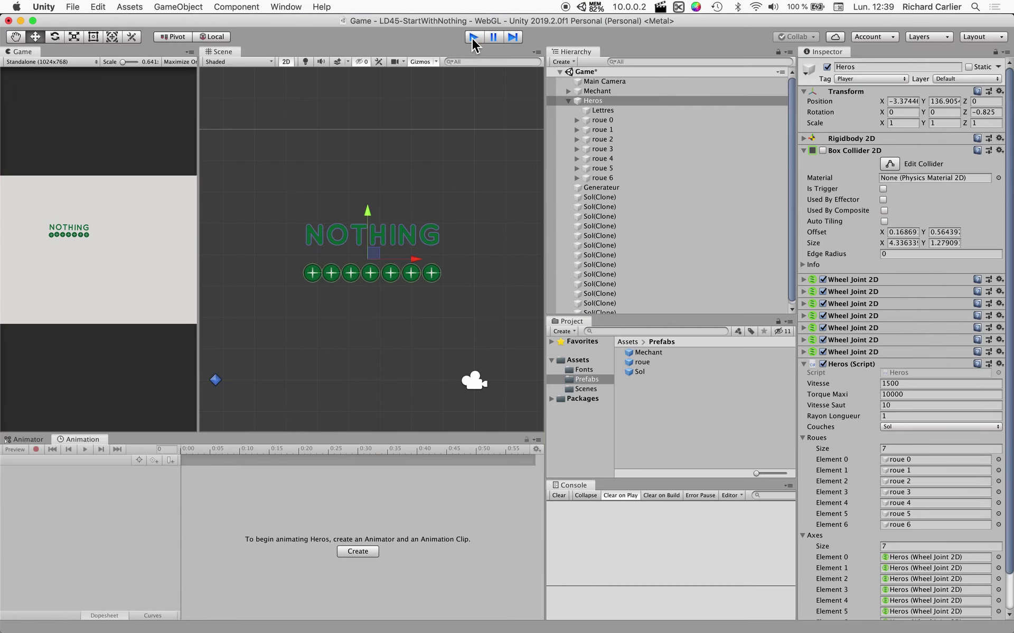
pyautogui.press('super+Tab')
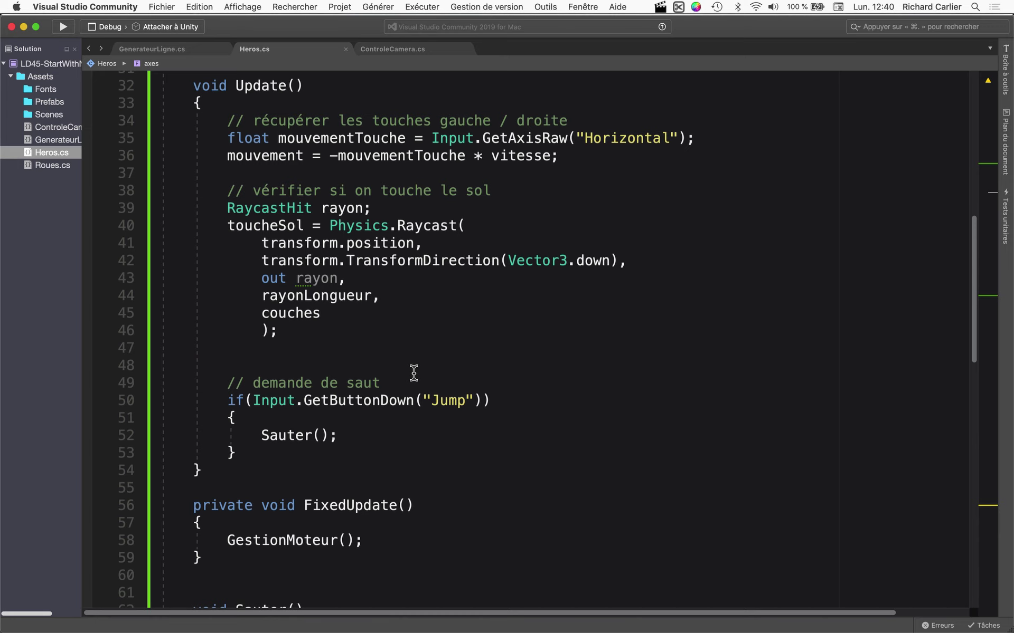
# Step: Change the jump check to if(Input.GetButtonDown("Jump") && toucheSol) and save Heros.cs
pyautogui.click(272, 383)
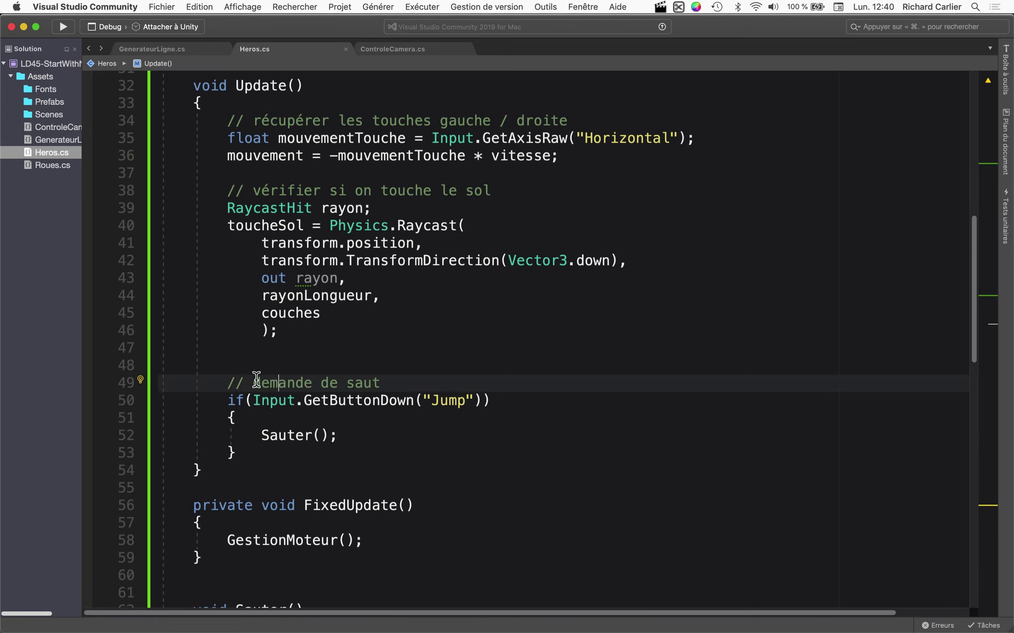
pyautogui.doubleClick(266, 226)
pyautogui.click(482, 400)
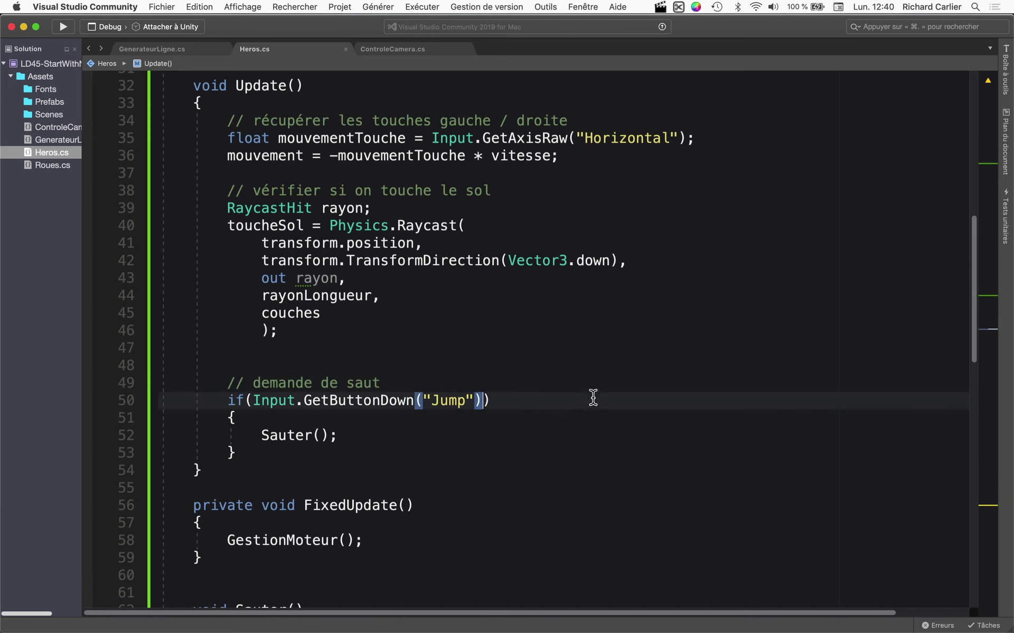
pyautogui.write('&& toucheSol')
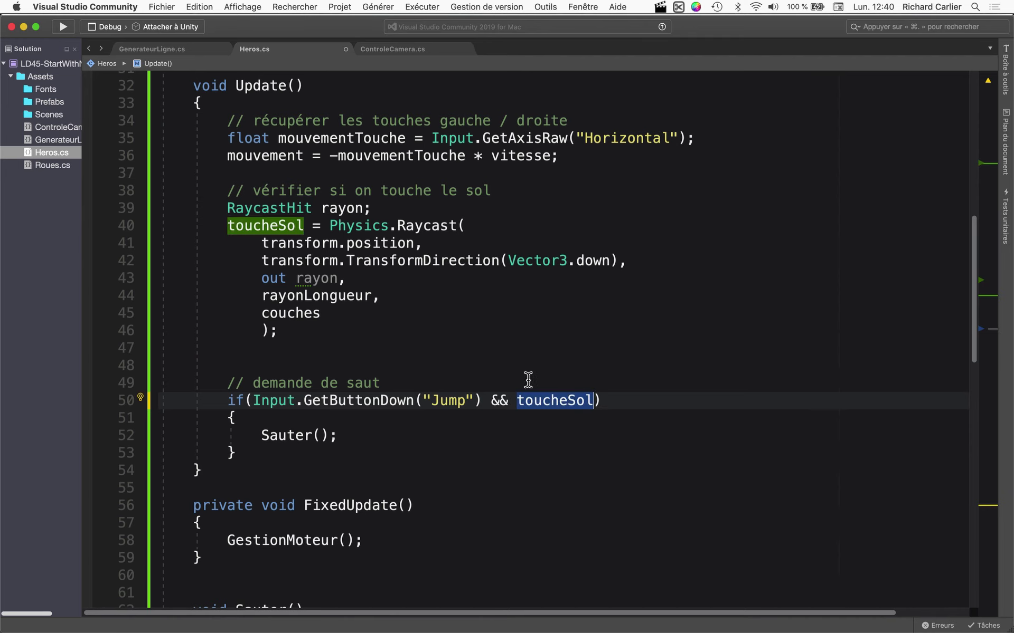
pyautogui.hotkey('shift', 'Up')
pyautogui.click(493, 395)
pyautogui.click(464, 369)
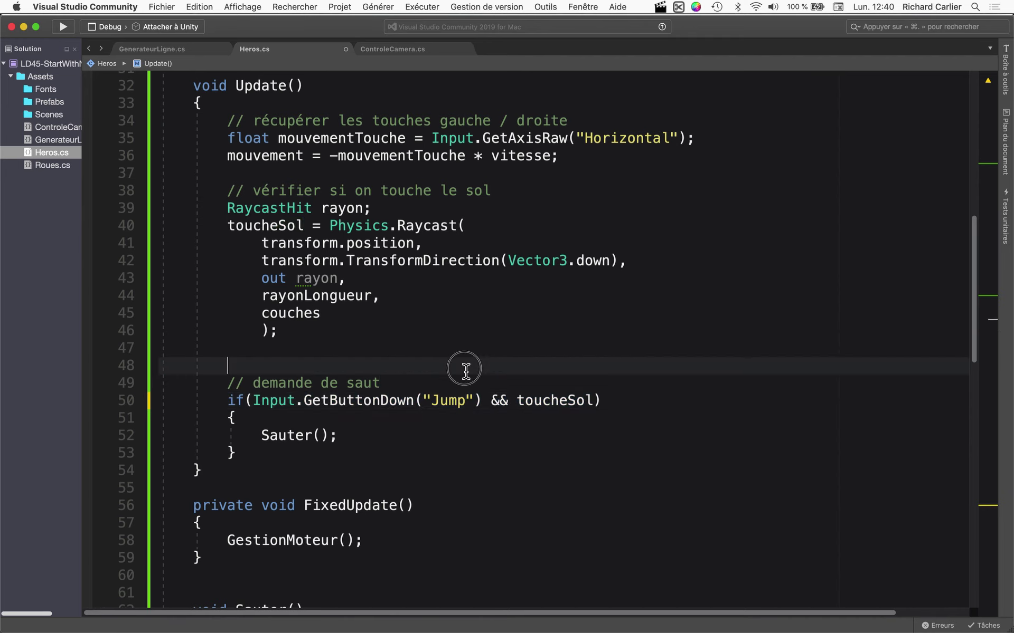
pyautogui.press('super+s')
pyautogui.press('super+Tab')
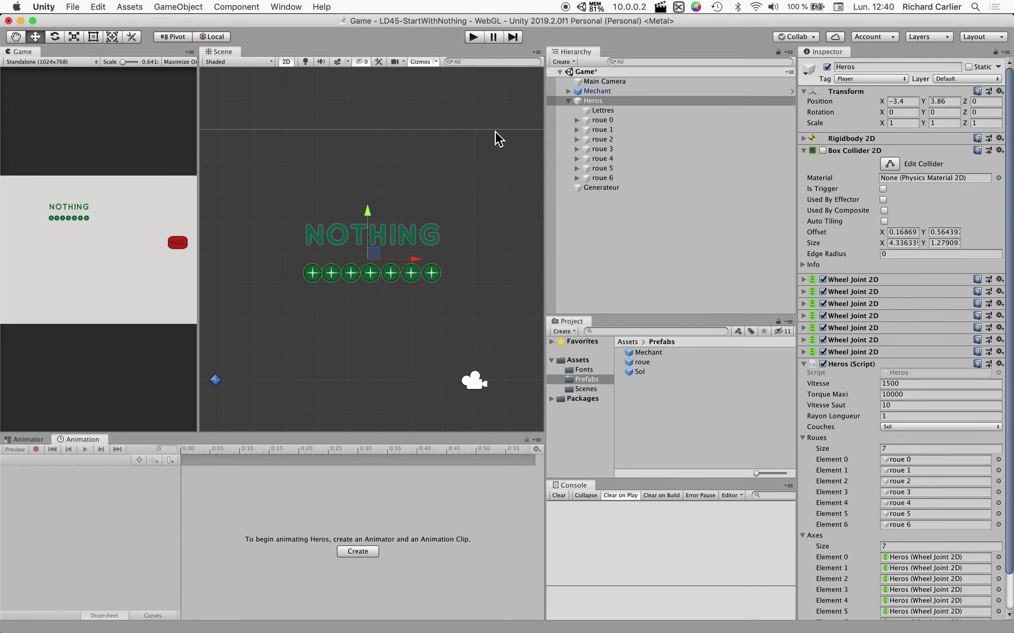
# Step: Run the game and raise Rayon Longueur to 30 in the Inspector during play
pyautogui.click(473, 36)
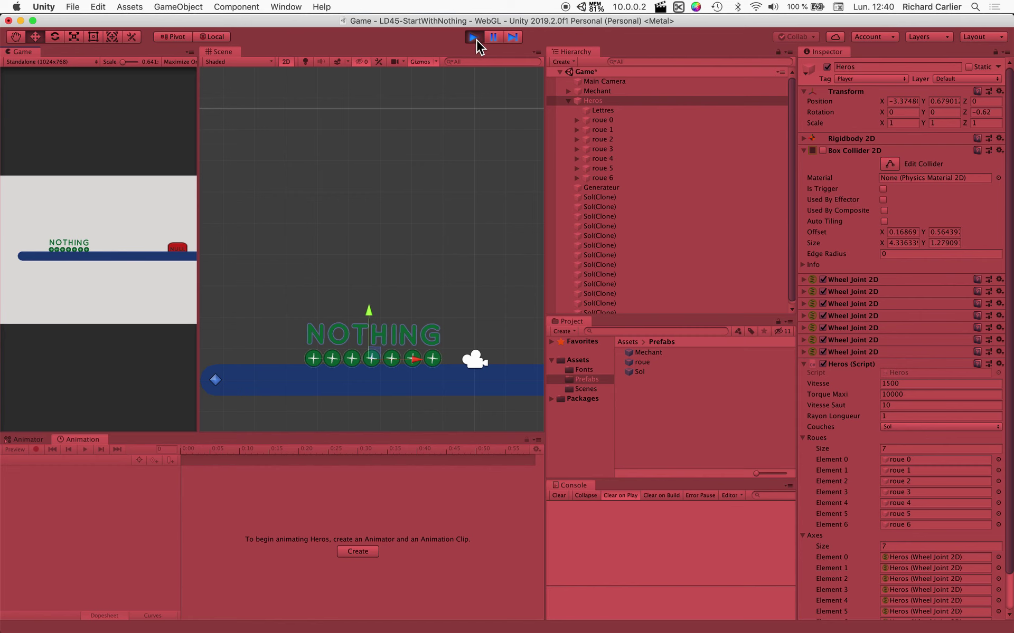
pyautogui.click(892, 416)
pyautogui.write('3')
pyautogui.click(122, 188)
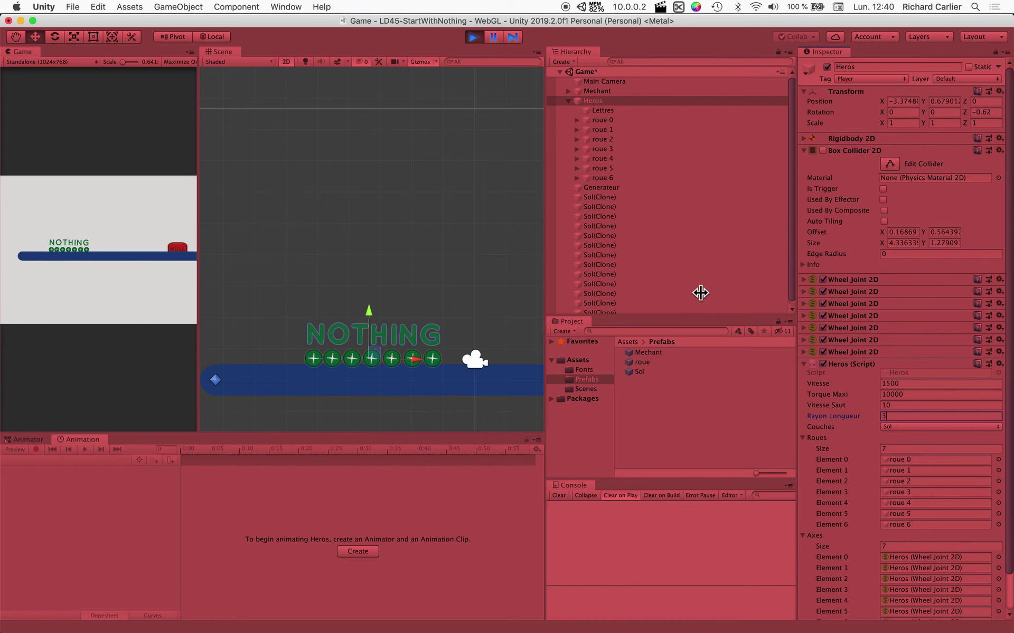
pyautogui.click(163, 231)
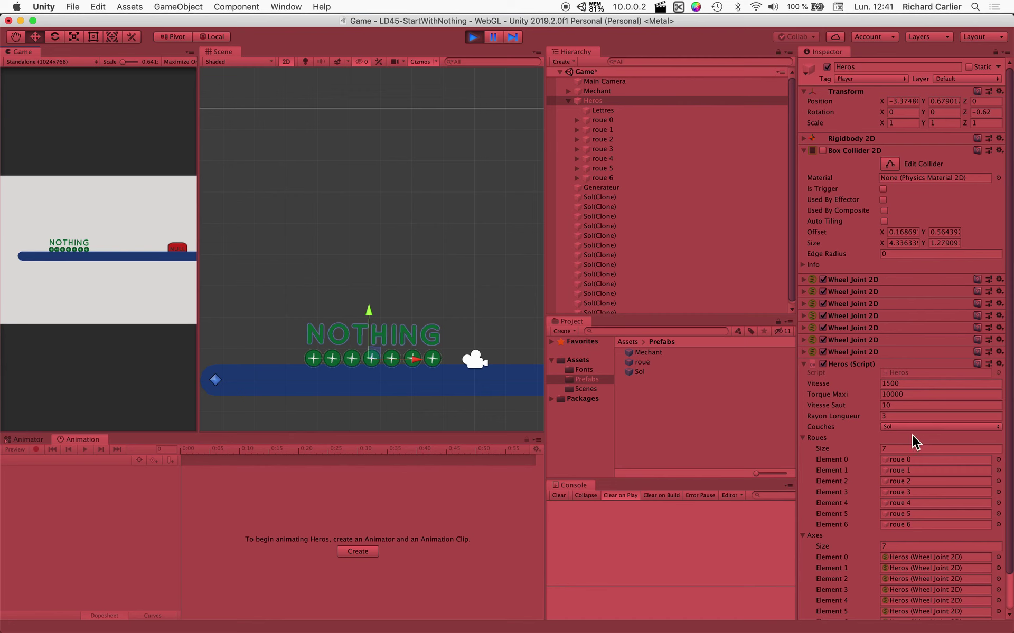
pyautogui.click(906, 417)
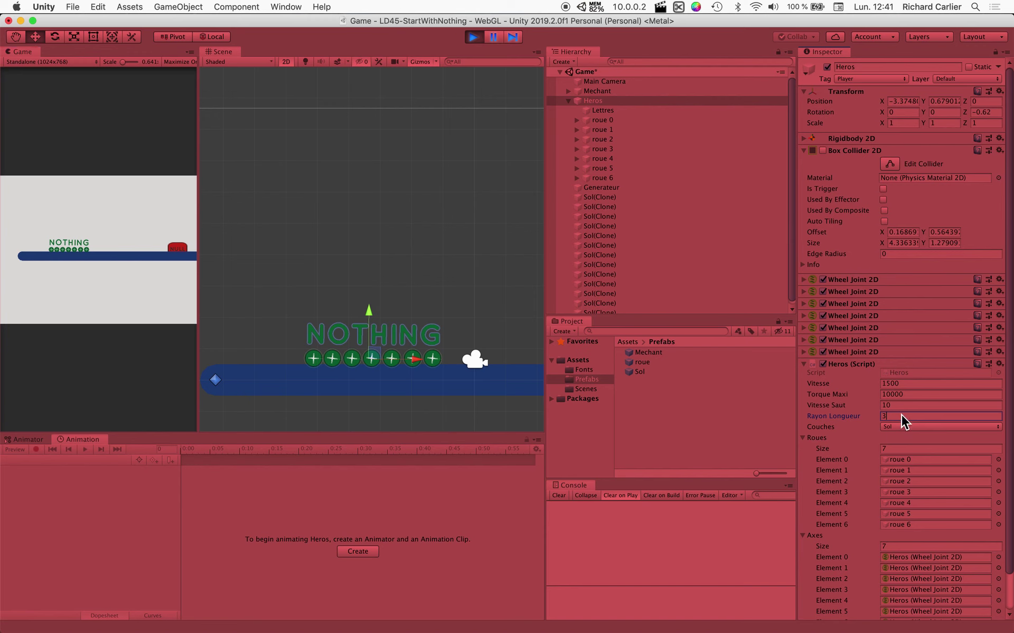
pyautogui.write('0')
pyautogui.press('Tab')
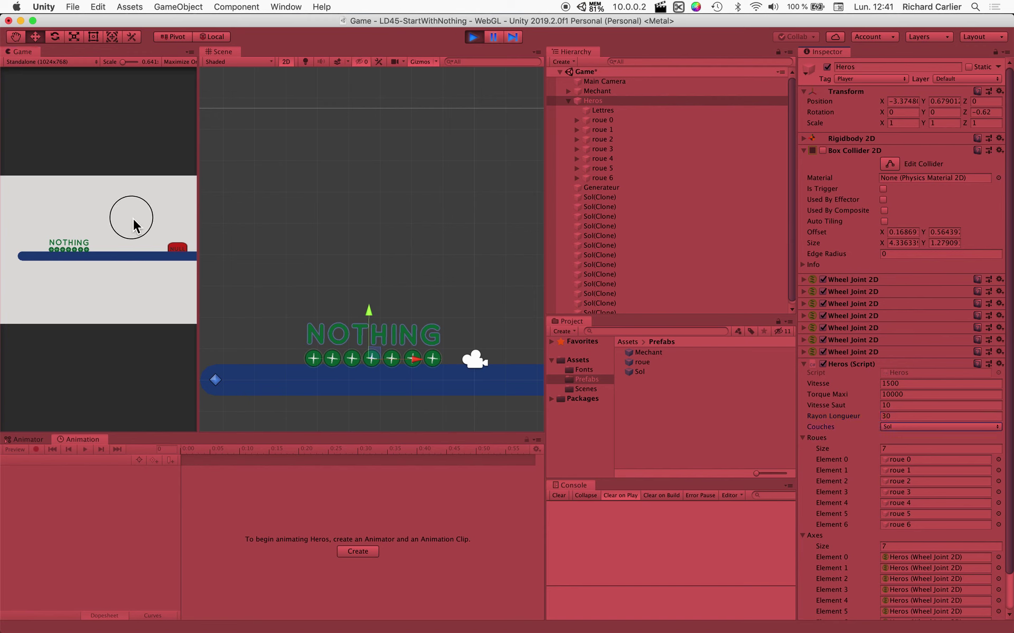
pyautogui.click(133, 218)
# Step: Stop the play test and bring Visual Studio back to the front
pyautogui.click(474, 37)
pyautogui.press('super+Tab')
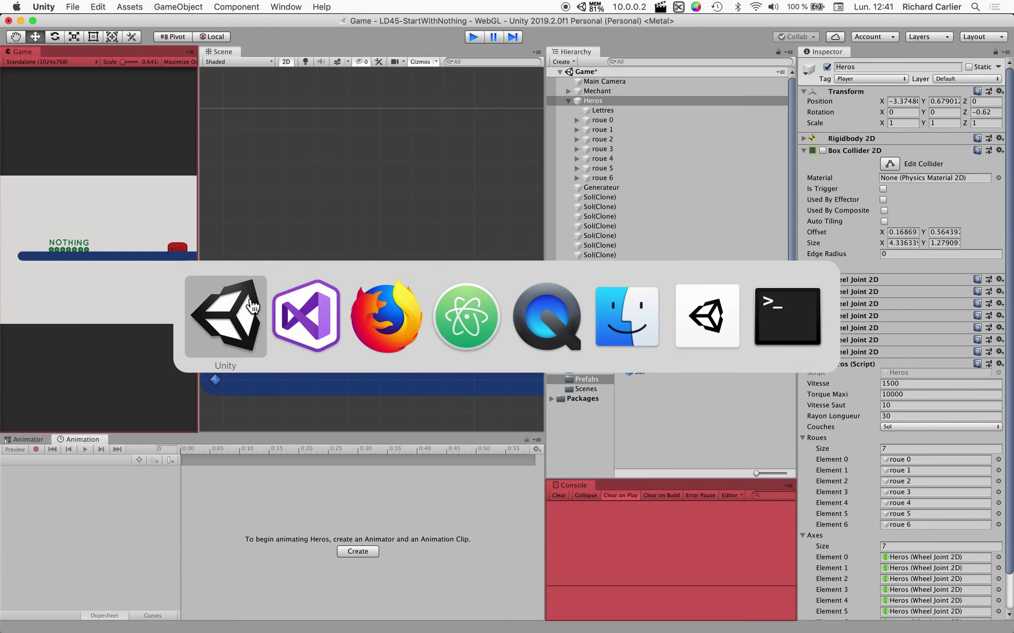
pyautogui.click(312, 316)
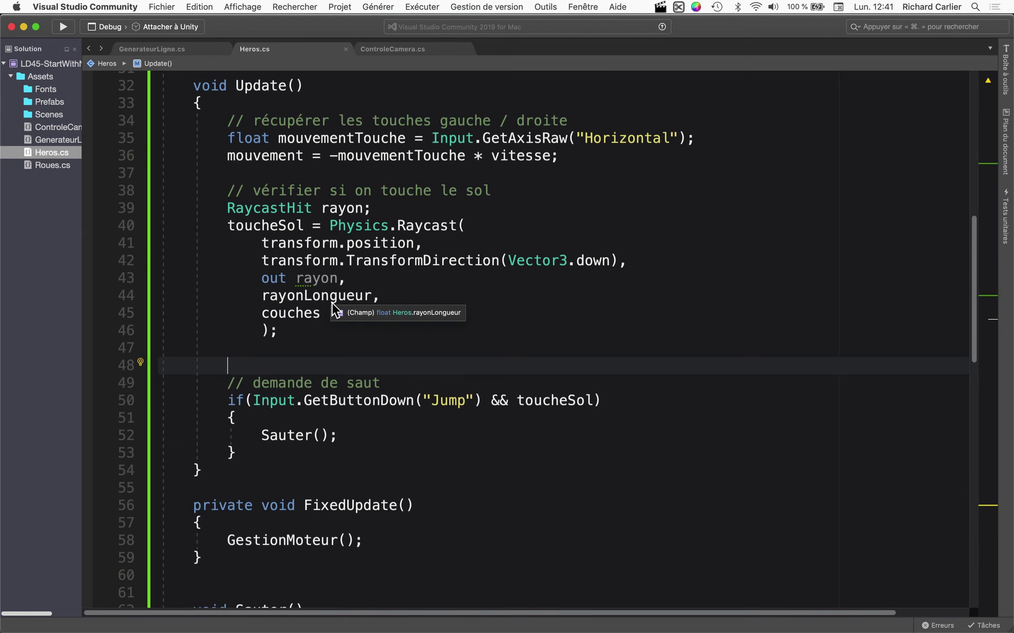
# Step: Check the rayonLongueur declaration and its default value
pyautogui.click(332, 299)
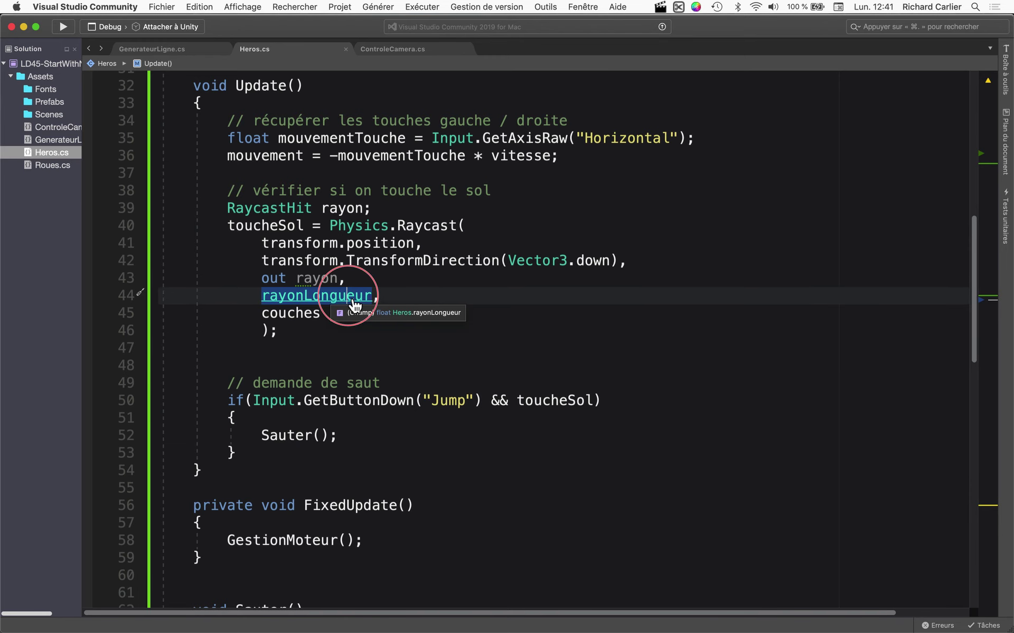
pyautogui.keyDown('super'); pyautogui.click(349, 297); pyautogui.keyUp('super')
pyautogui.click(494, 305)
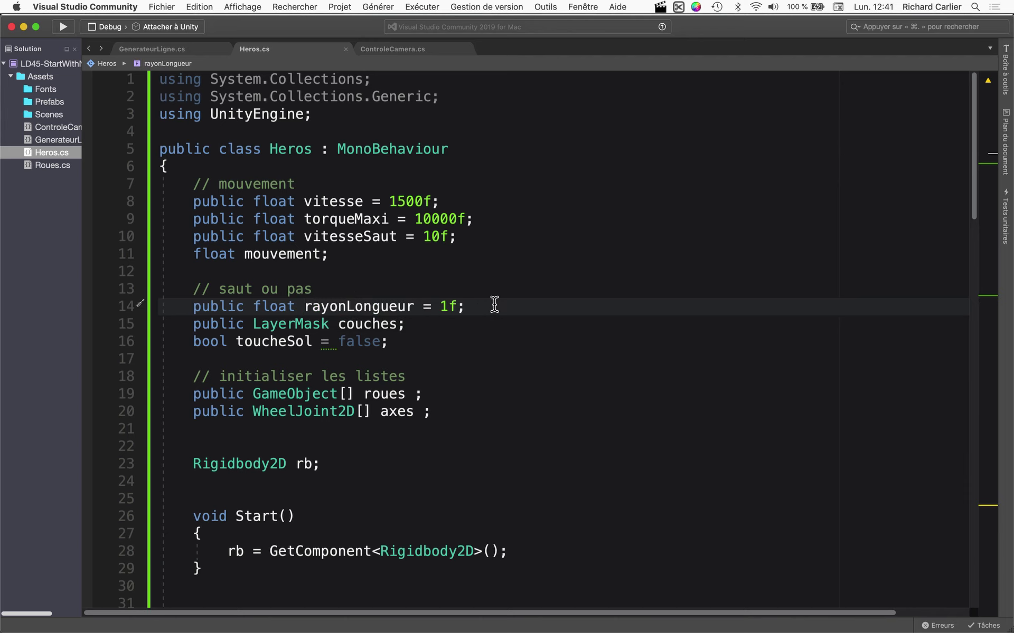
pyautogui.scroll(-4, 470, 306)
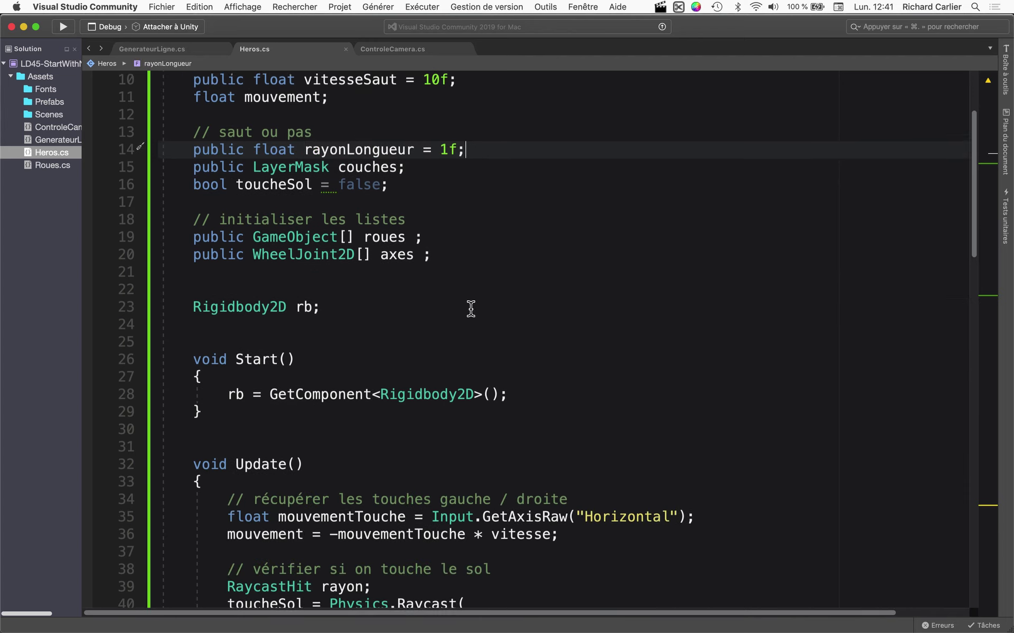
pyautogui.scroll(-12, 470, 306)
pyautogui.scroll(2, 470, 306)
pyautogui.scroll(5, 470, 306)
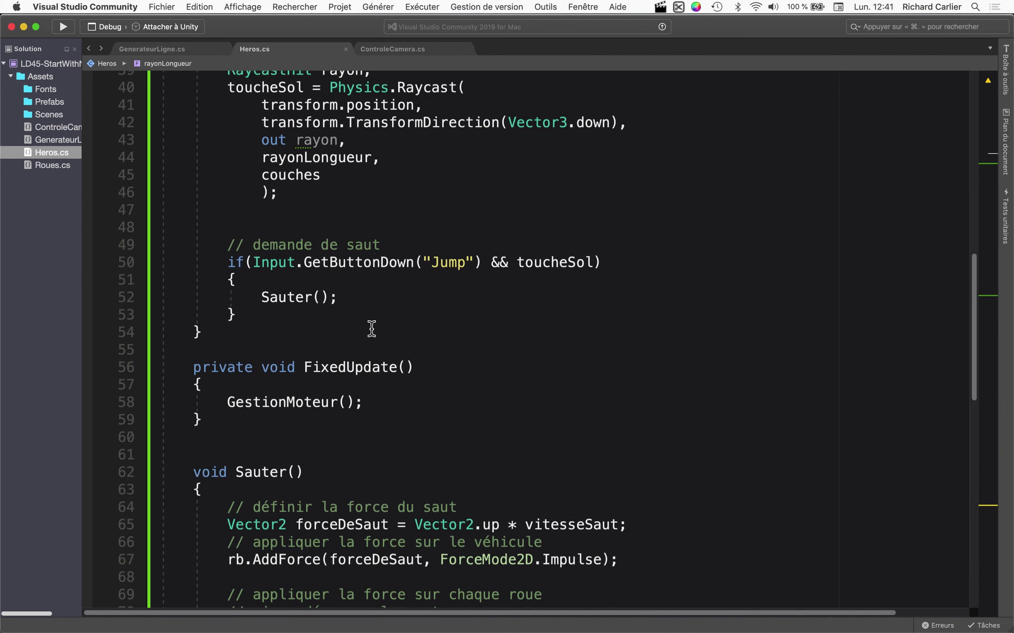
# Step: Insert an empty Debug.DrawRay(); call on a new line in Update
pyautogui.click(351, 272)
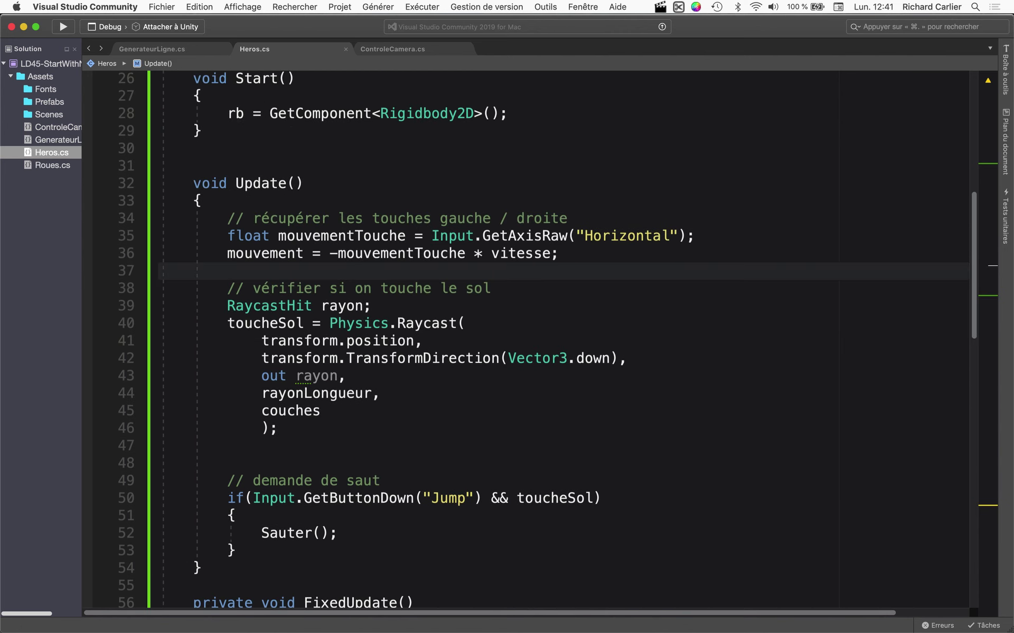
pyautogui.press('Return')
pyautogui.press('Return')
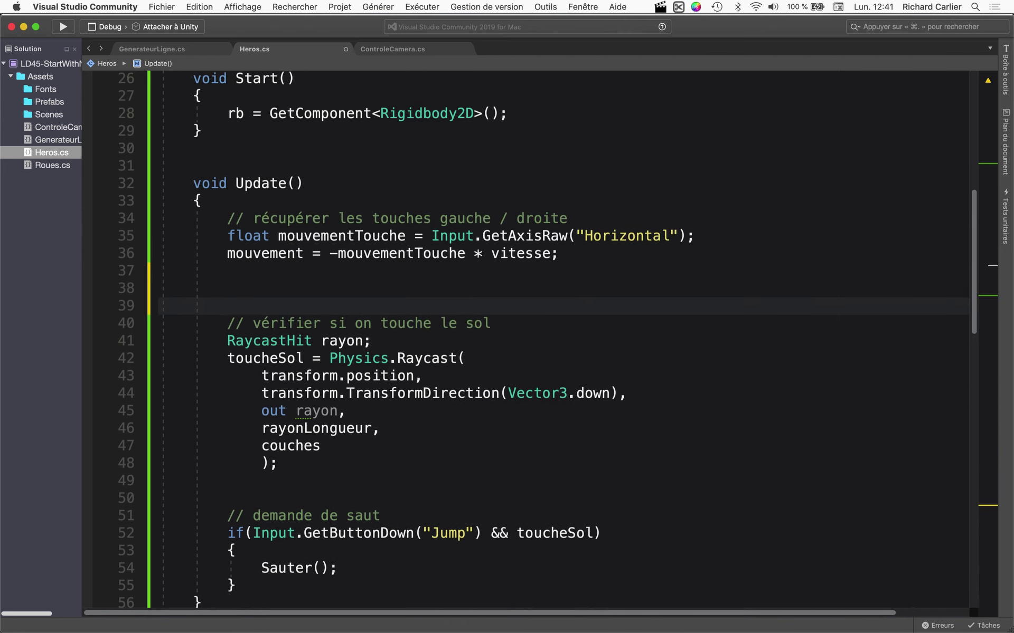
pyautogui.click(227, 289)
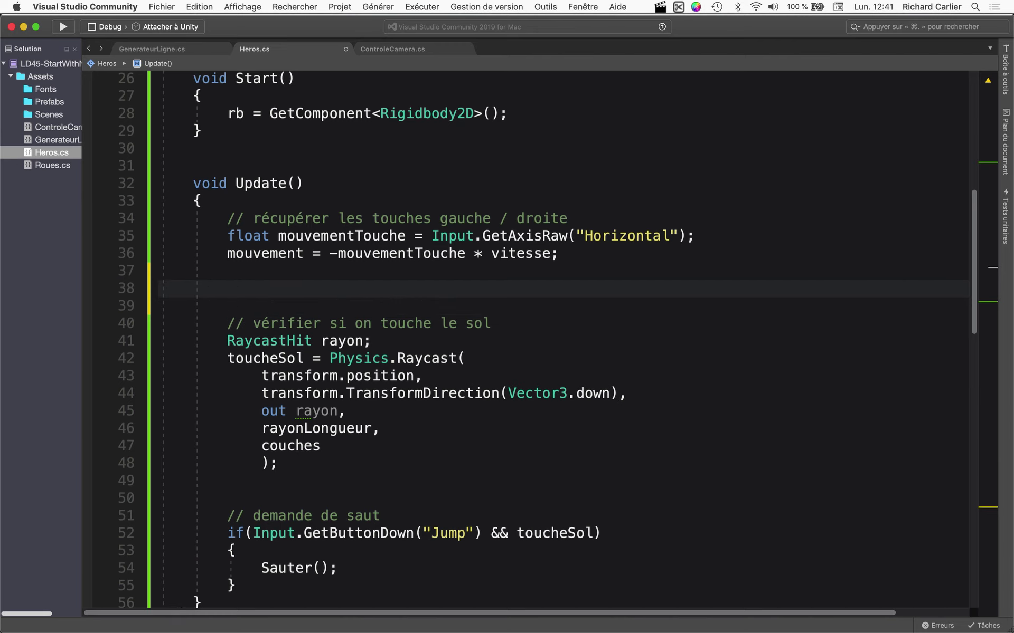
pyautogui.write('Debug')
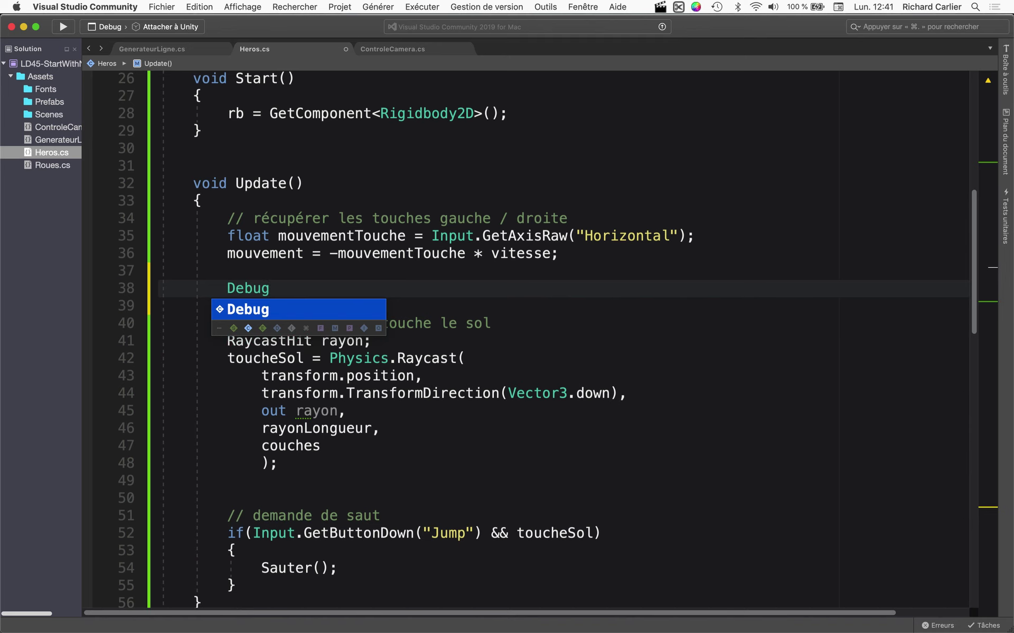
pyautogui.write('.Dra')
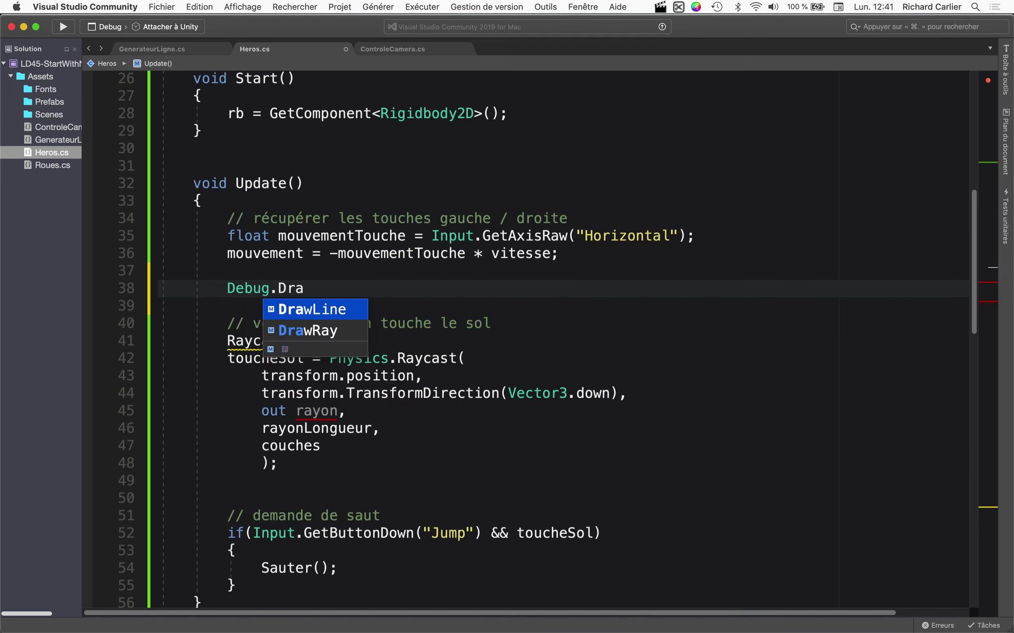
pyautogui.press('Down')
pyautogui.press('Return')
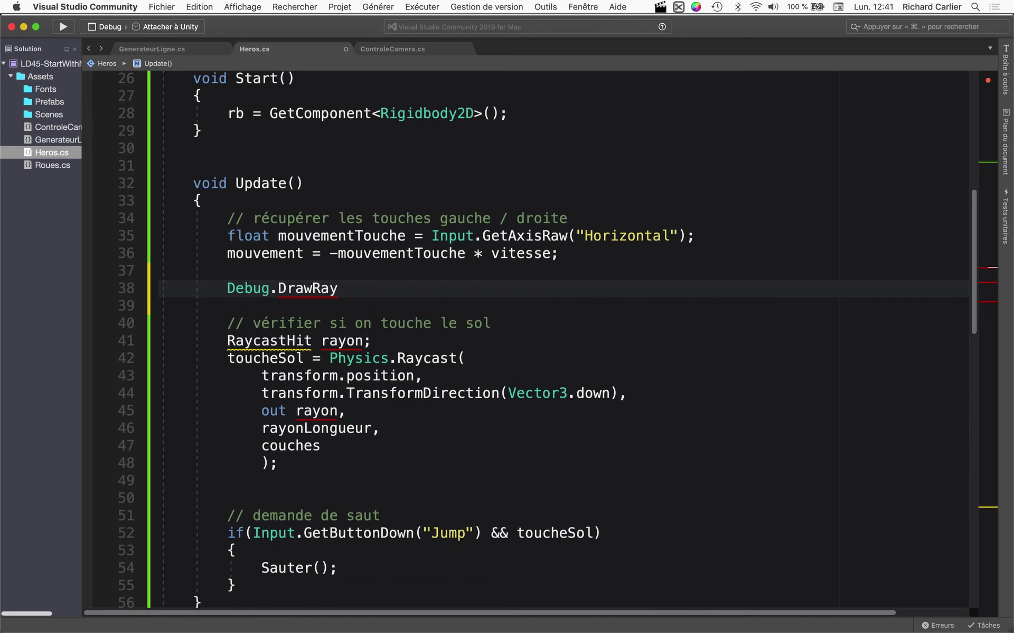
pyautogui.write('(')
pyautogui.press('Escape')
pyautogui.write(';')
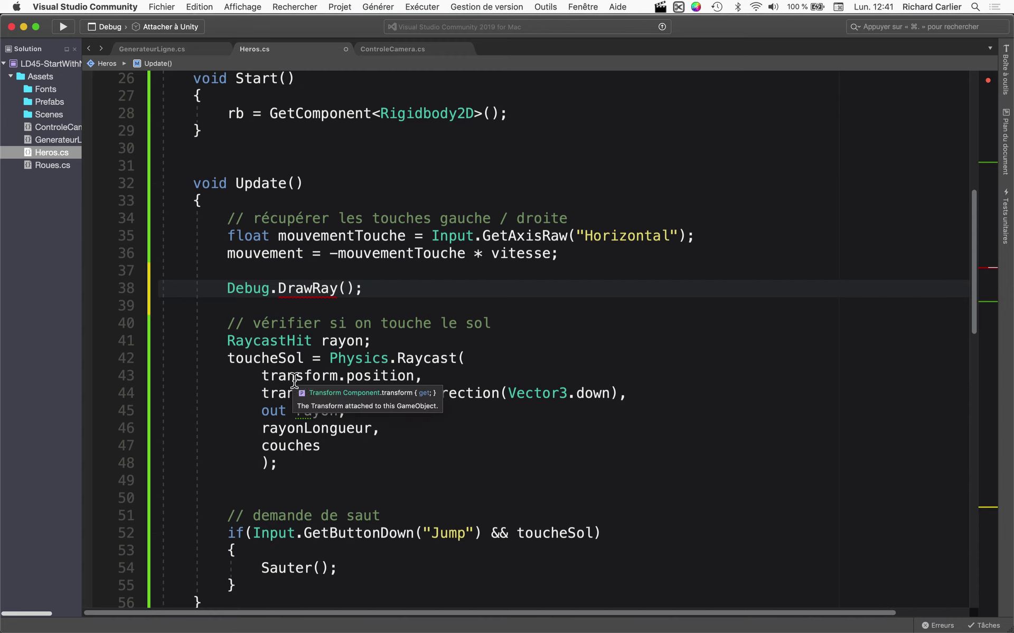
# Step: Copy transform.position in as the first DrawRay argument
pyautogui.doubleClick(341, 378)
pyautogui.moveTo(345, 380); pyautogui.dragTo(421, 378)
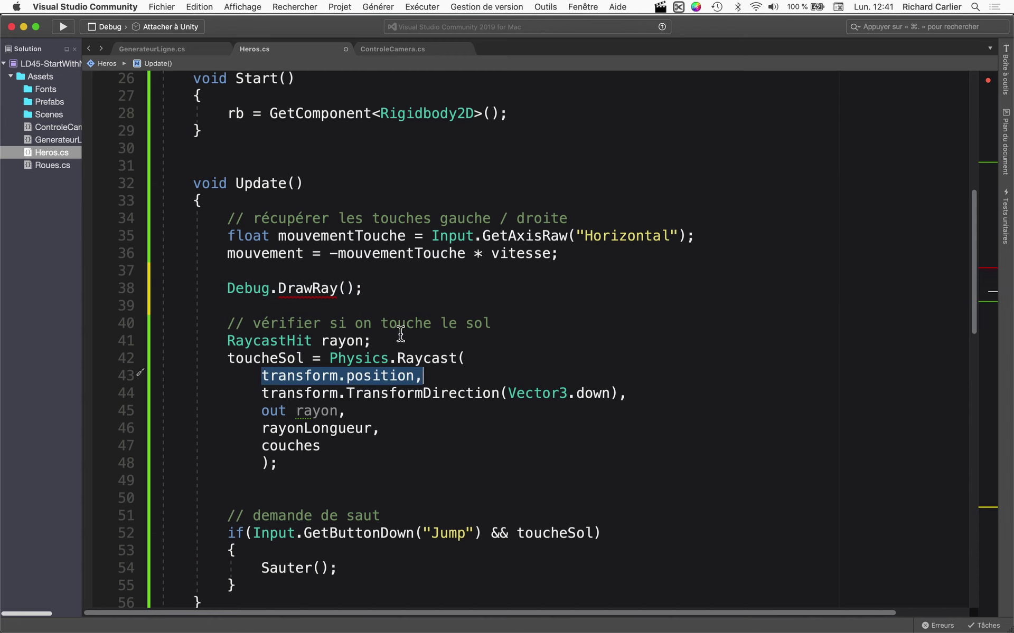
pyautogui.click(352, 288)
pyautogui.press('Return')
pyautogui.write('transform.position,')
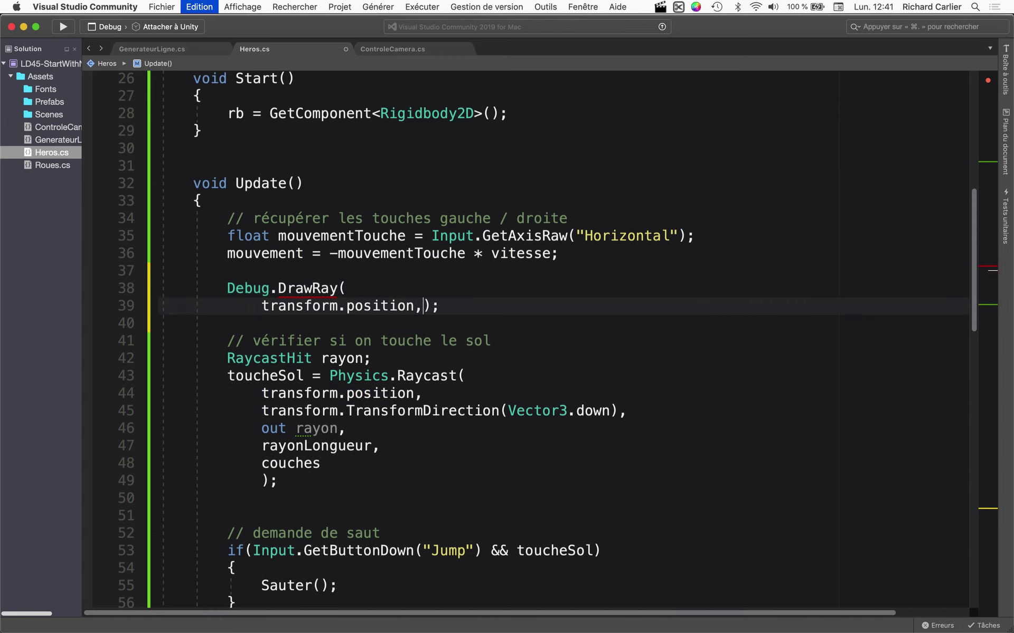
pyautogui.press('Return')
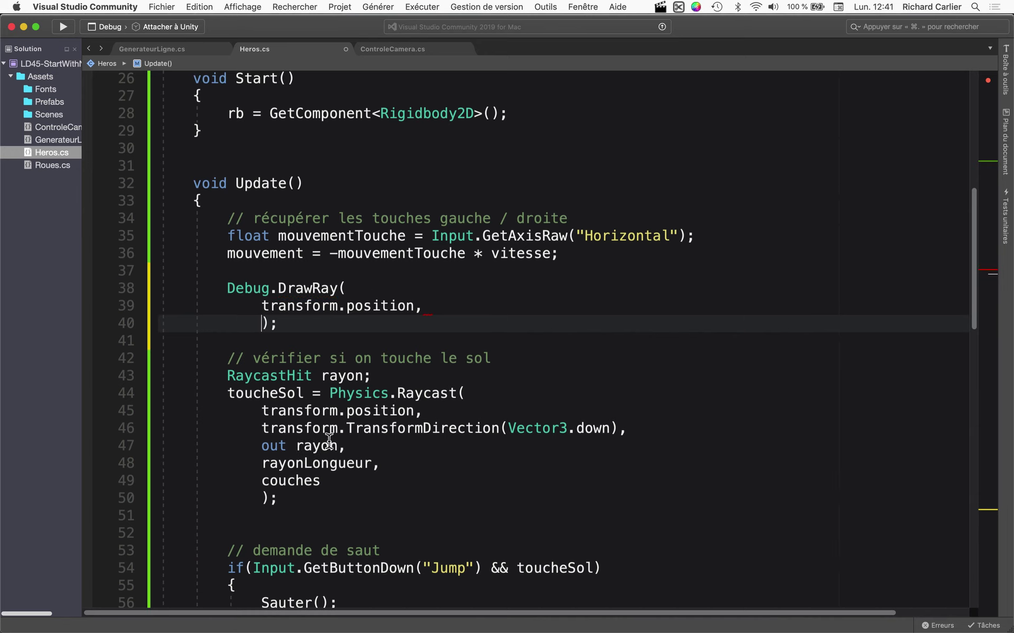
# Step: Add transform.TransformDirection(Vector3.down) * rayonLongueur as the ray's direction argument
pyautogui.moveTo(261, 428); pyautogui.dragTo(642, 422)
pyautogui.press('super+c')
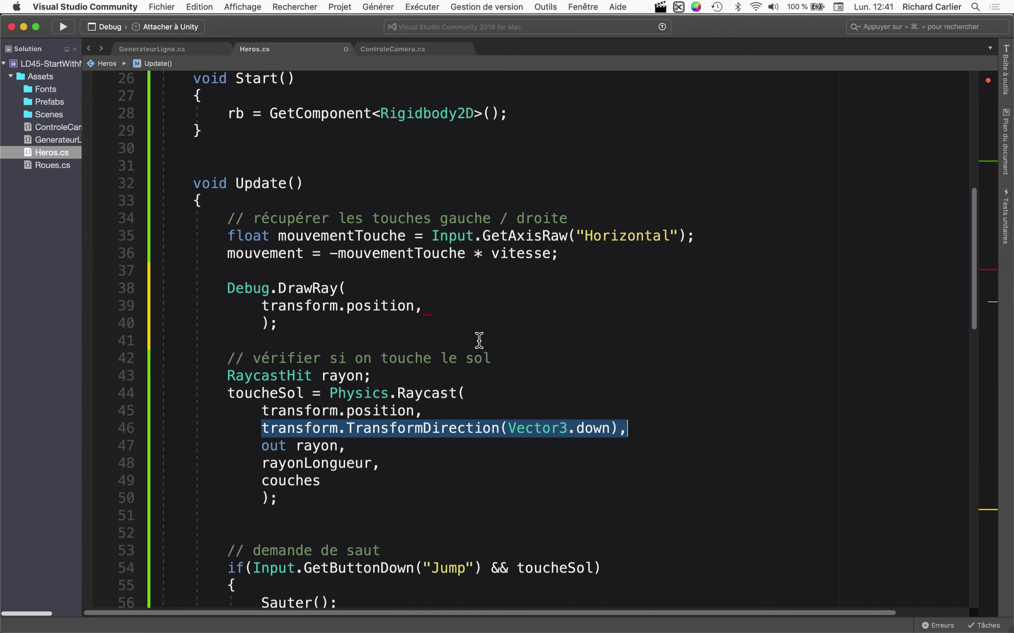
pyautogui.click(469, 312)
pyautogui.press('Return')
pyautogui.press('super+v')
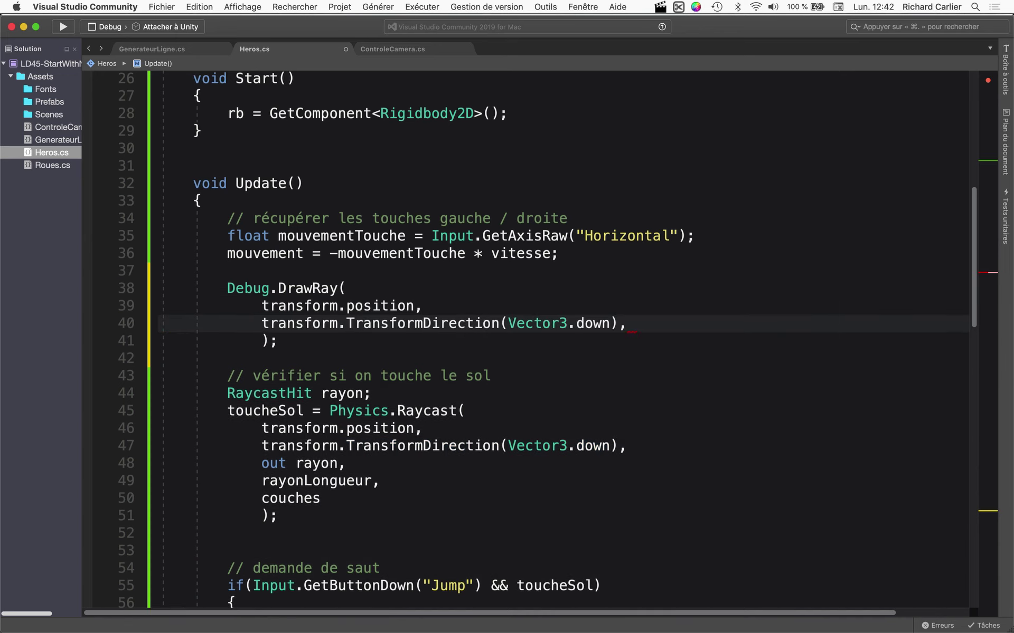
pyautogui.press('BackSpace')
pyautogui.write('* a')
pyautogui.press('BackSpace')
pyautogui.write('ra')
pyautogui.press('BackSpace')
pyautogui.press('BackSpace')
pyautogui.write('ara')
pyautogui.press('BackSpace')
pyautogui.press('BackSpace')
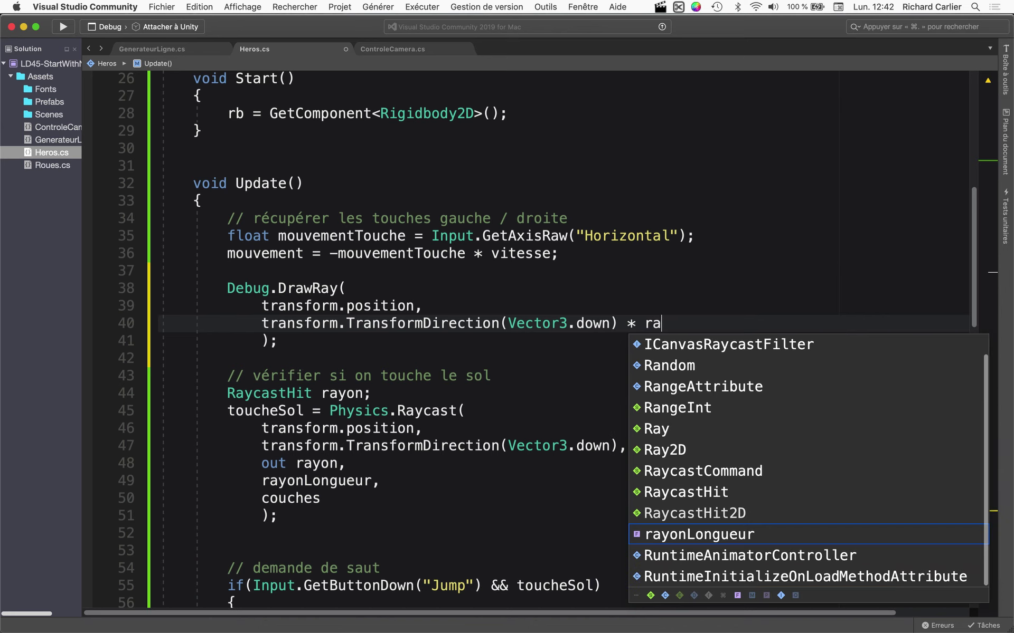
pyautogui.write('y')
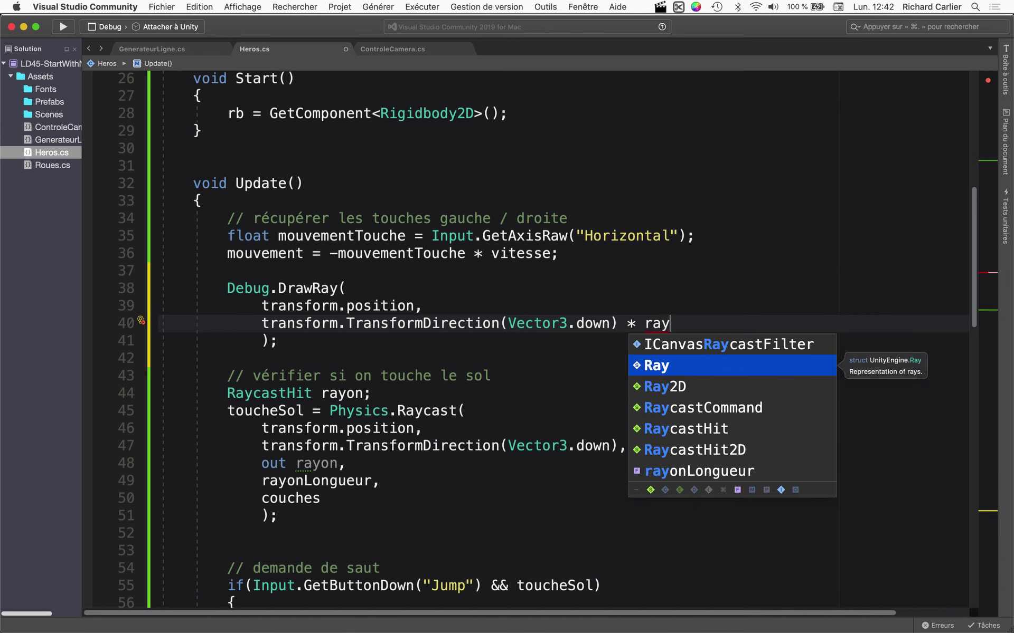
pyautogui.click(703, 471)
pyautogui.press('Return')
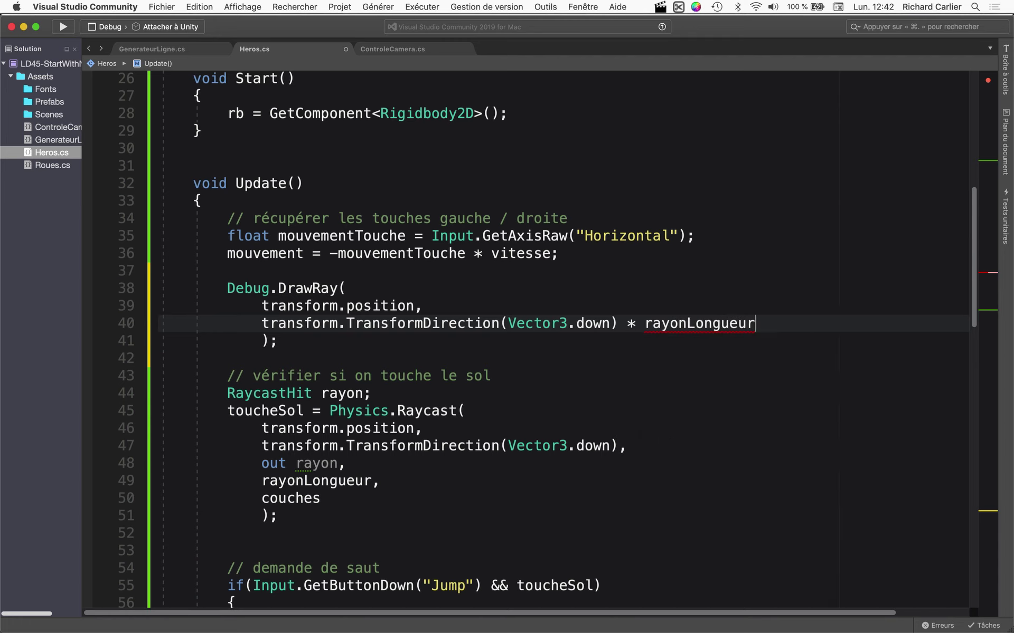
# Step: Add Color.red as the colour argument and close the DrawRay call
pyautogui.write(',')
pyautogui.press('Return')
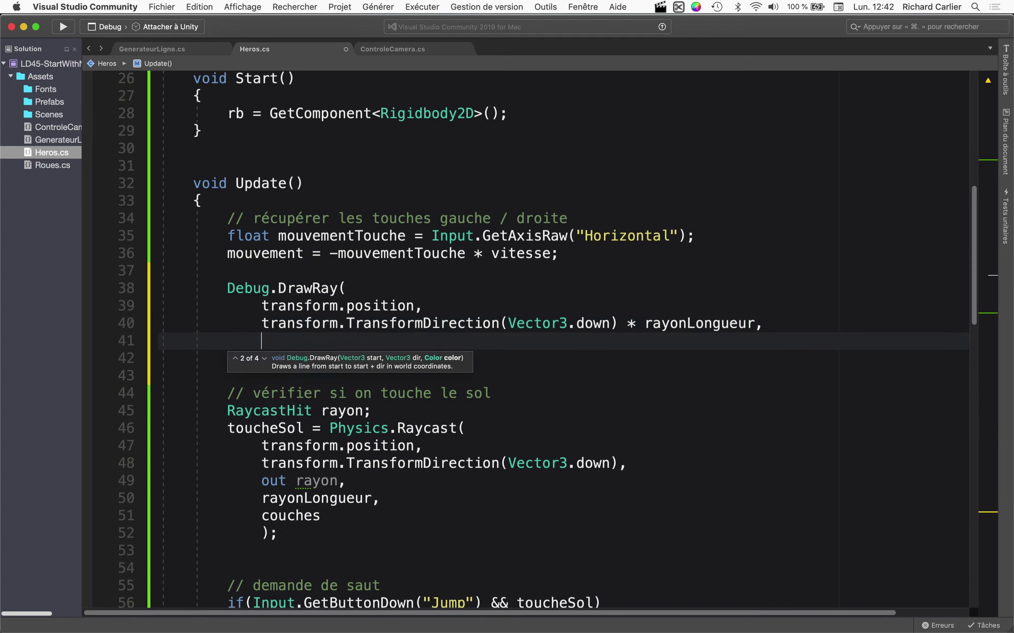
pyautogui.write('Colo')
pyautogui.write('r.red')
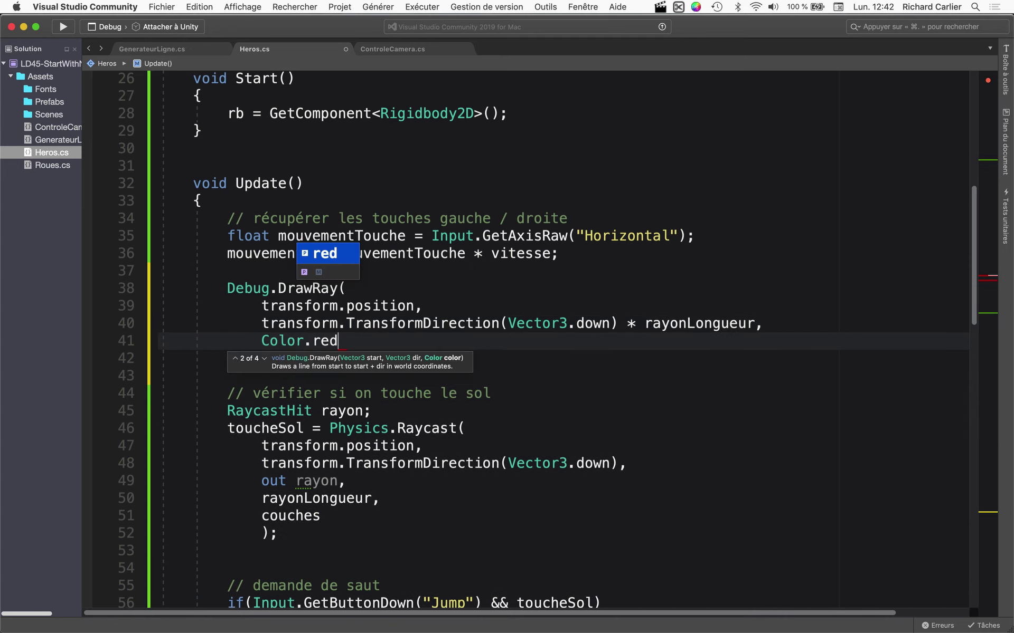
pyautogui.hotkey('alt', 'shift', 'Left')
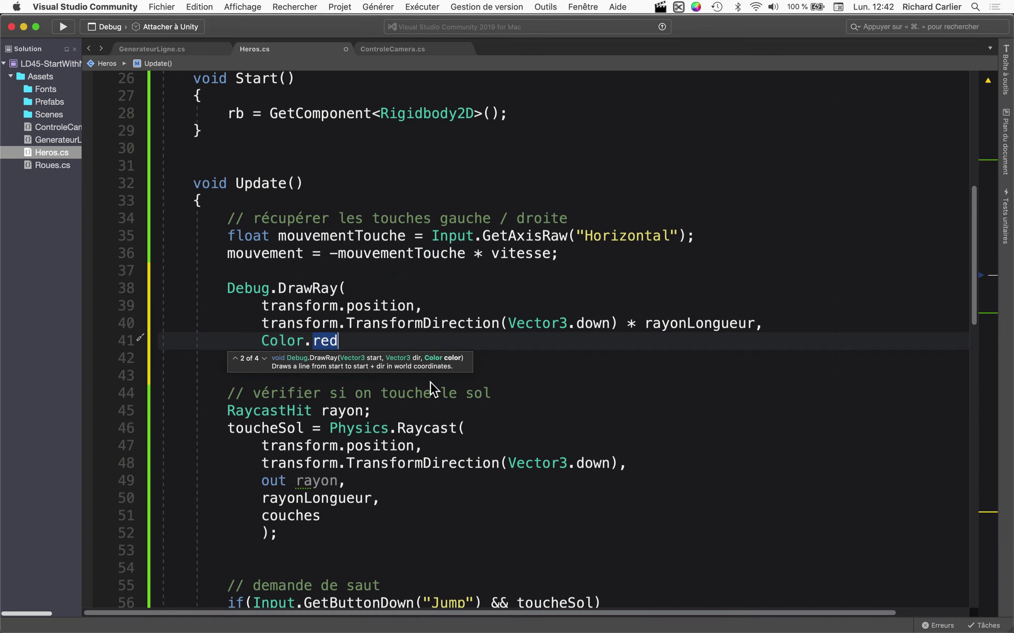
pyautogui.press('Down')
pyautogui.write(');')
pyautogui.click(590, 326)
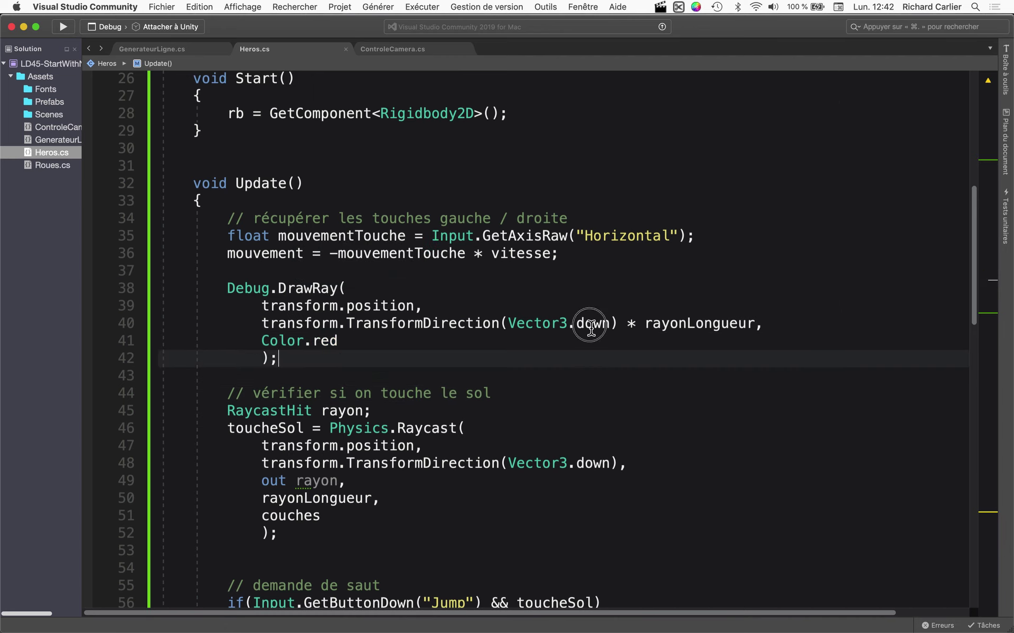
pyautogui.doubleClick(590, 326)
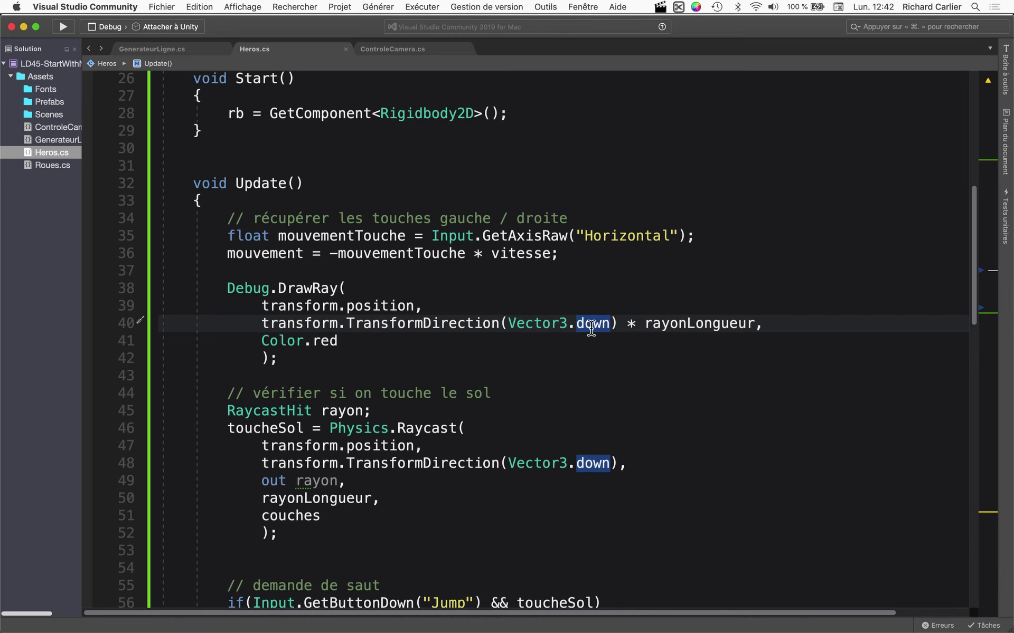
pyautogui.press('super+Tab')
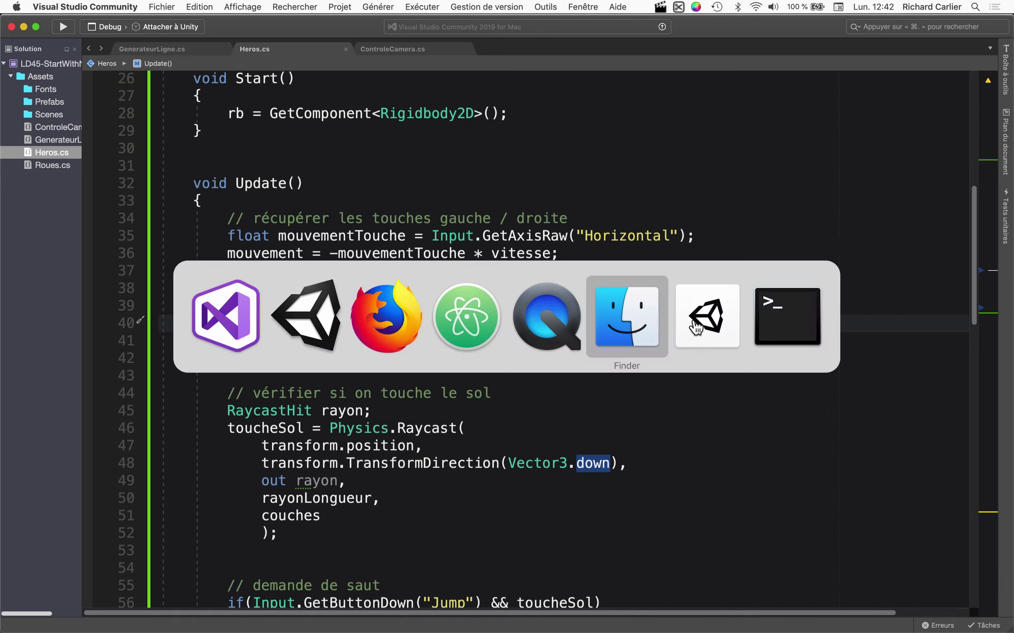
pyautogui.click(301, 324)
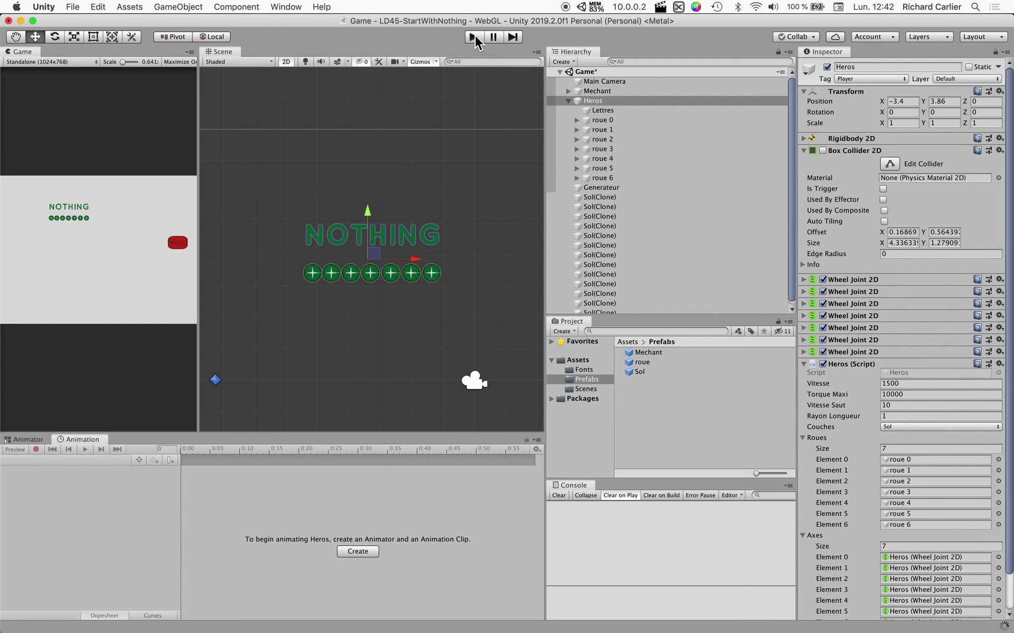
# Step: Run a brief play test, stop it, and switch back to Heros.cs in Visual Studio
pyautogui.click(474, 36)
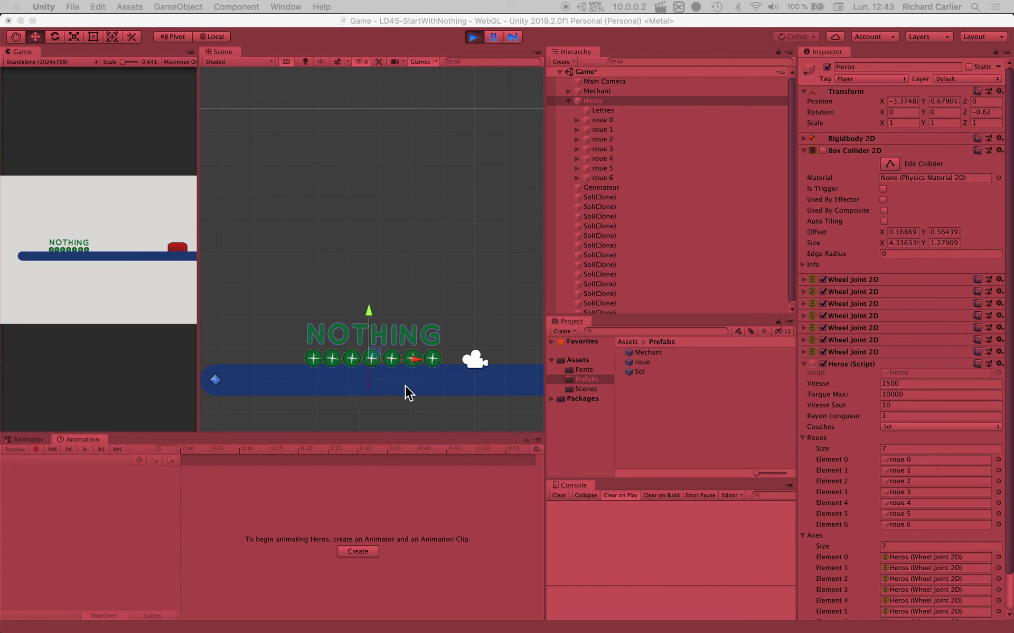
pyautogui.click(75, 239)
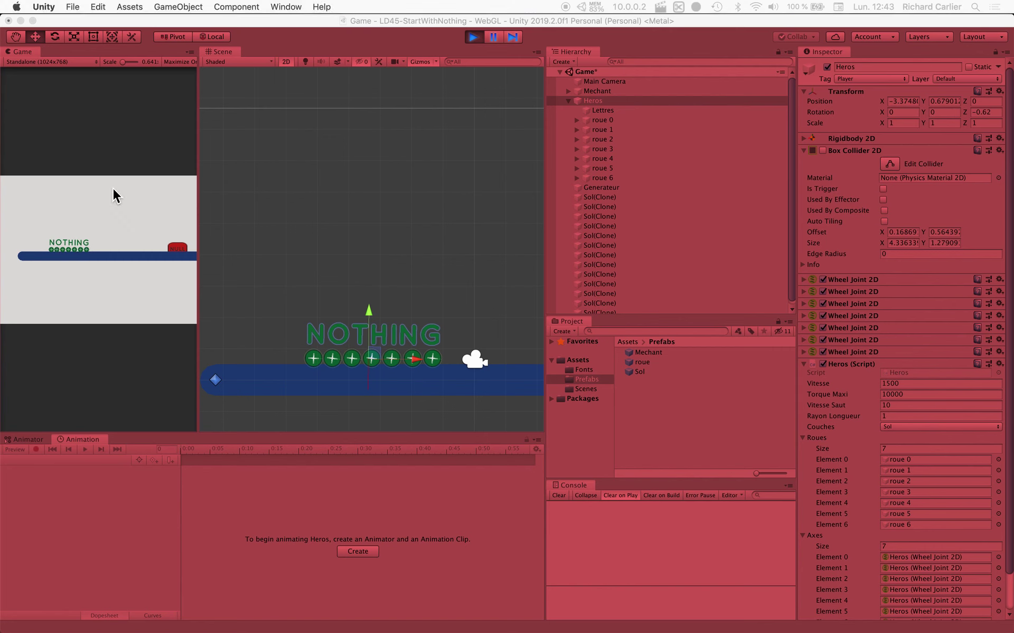
pyautogui.press('super+Tab')
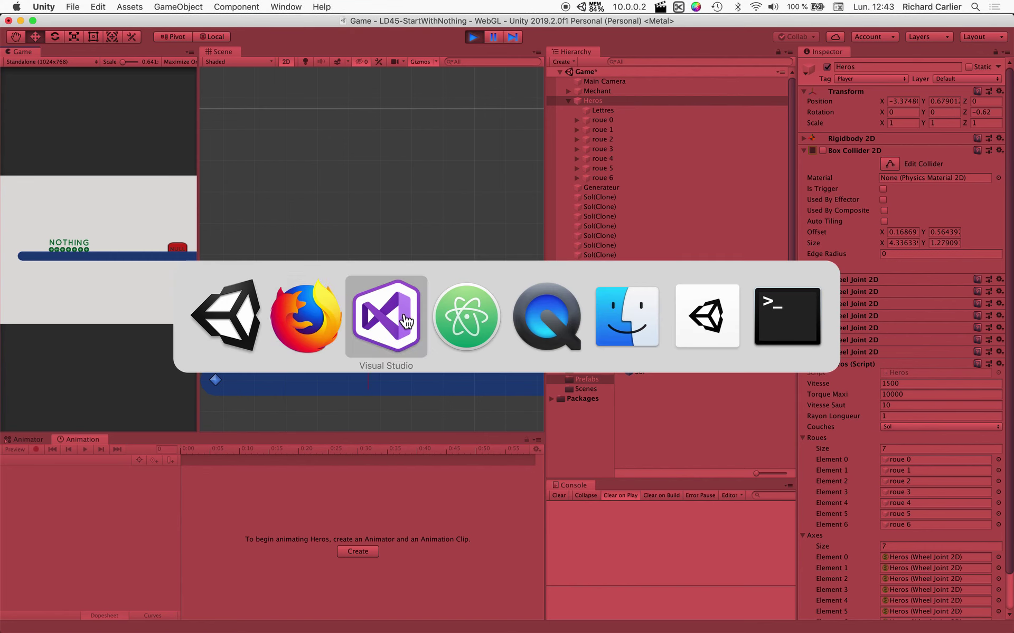
pyautogui.click(480, 40)
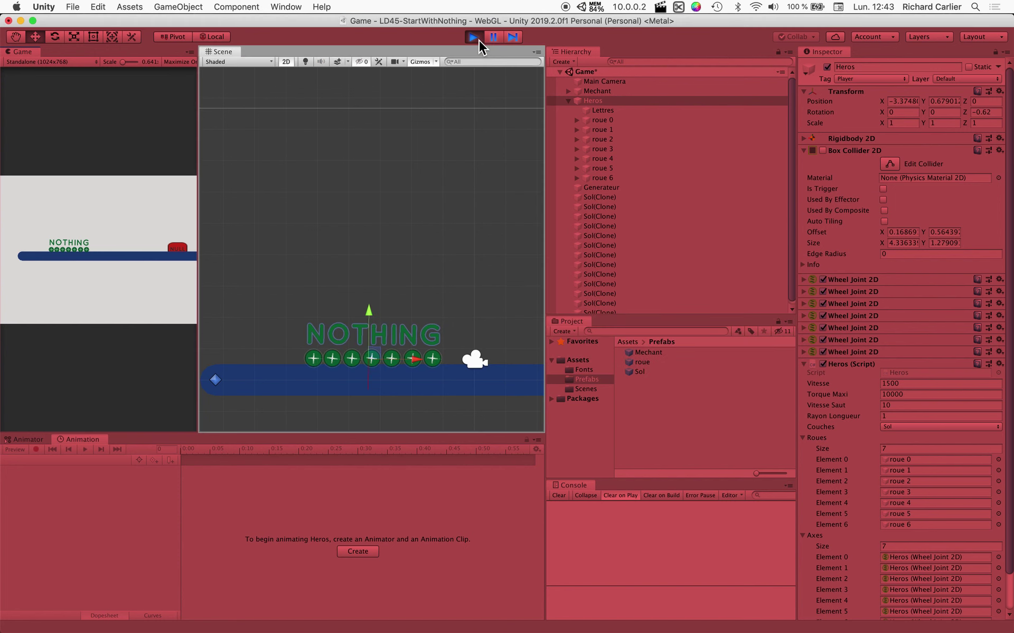
pyautogui.press('super+Tab')
pyautogui.click(326, 315)
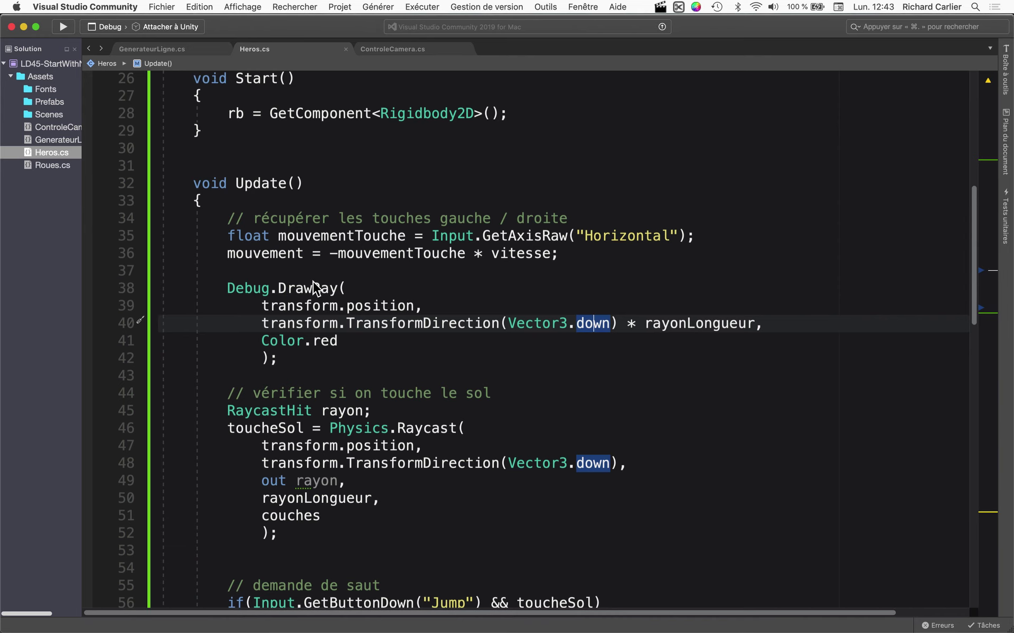
# Step: Delete the 'toucheSol = ' assignment in front of the downward Physics.Raycast call
pyautogui.click(291, 374)
pyautogui.scroll(-1, 312, 348)
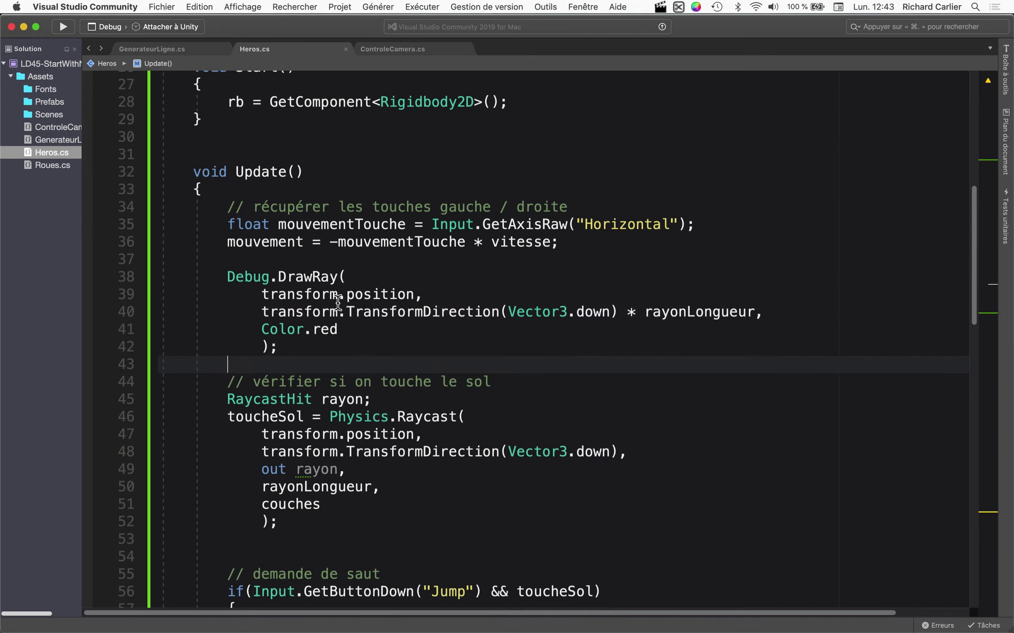
pyautogui.doubleClick(311, 275)
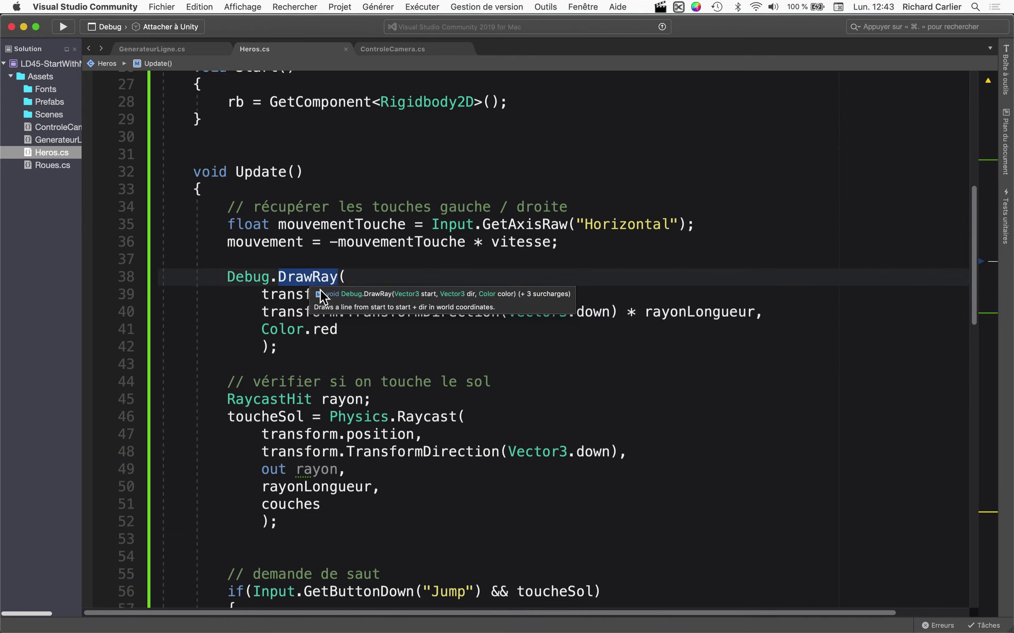
pyautogui.scroll(-1, 322, 316)
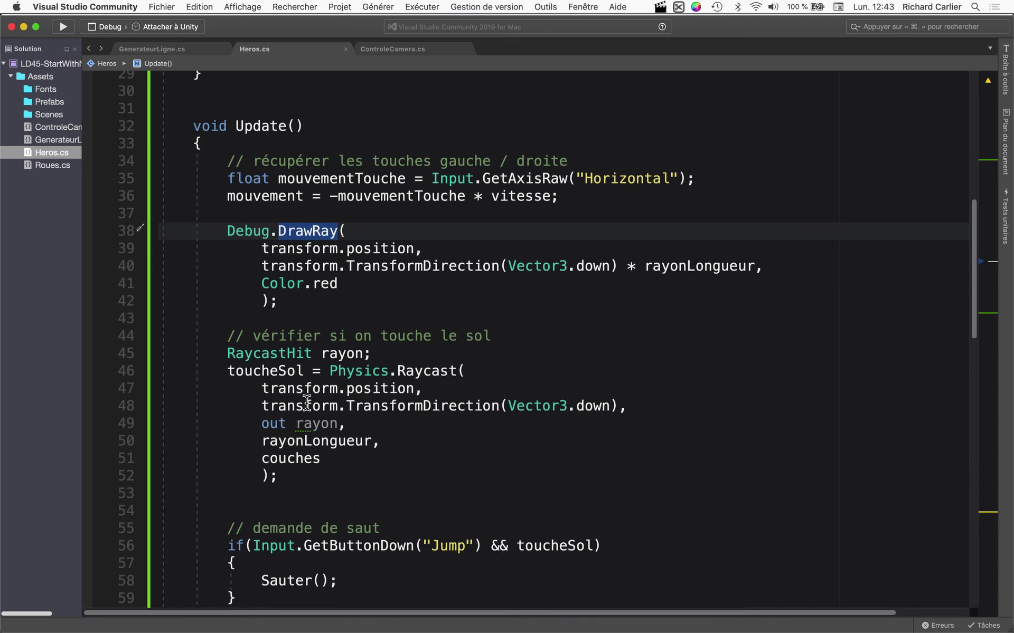
pyautogui.scroll(-5, 306, 369)
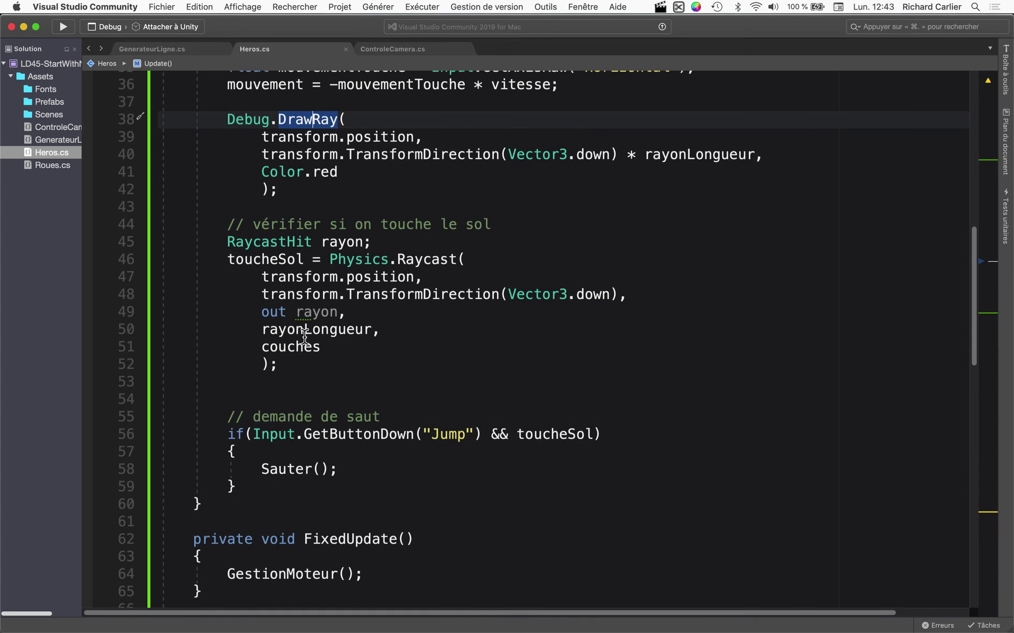
pyautogui.click(275, 241)
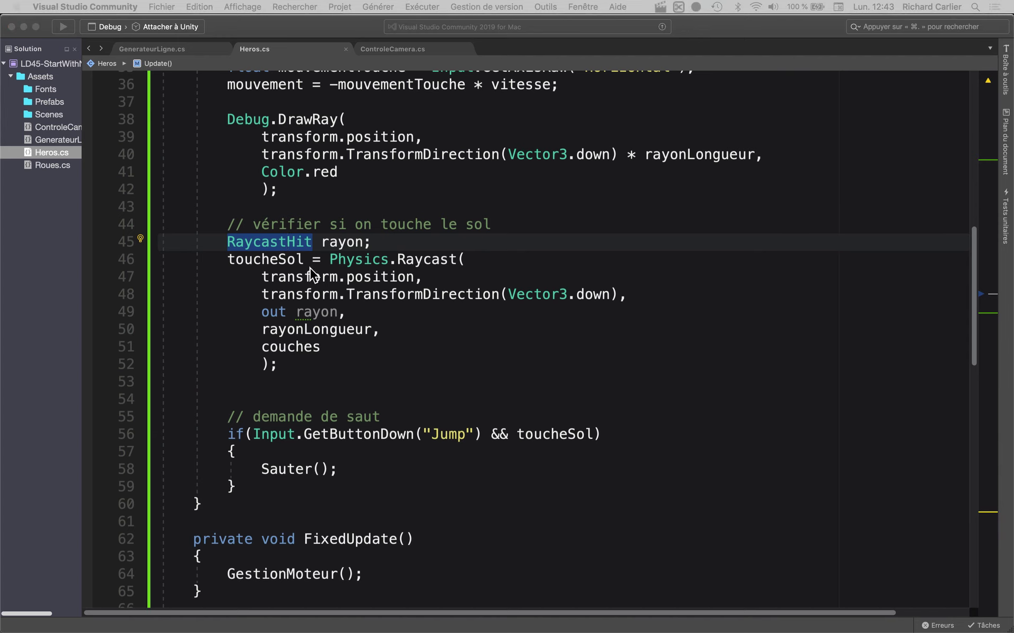
pyautogui.click(229, 260)
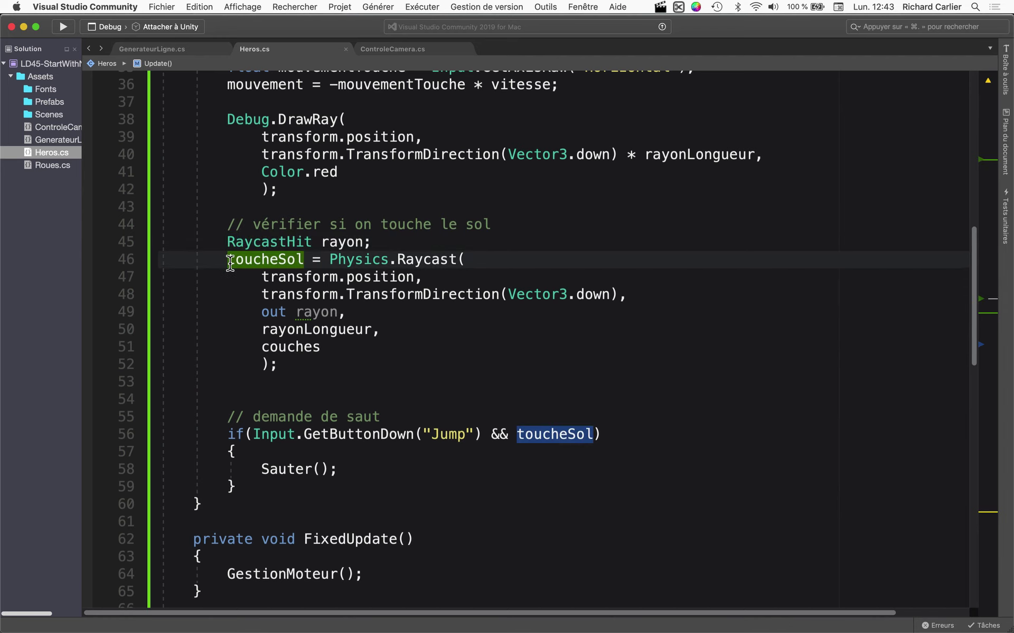
pyautogui.moveTo(229, 260); pyautogui.dragTo(330, 261)
pyautogui.press('BackSpace')
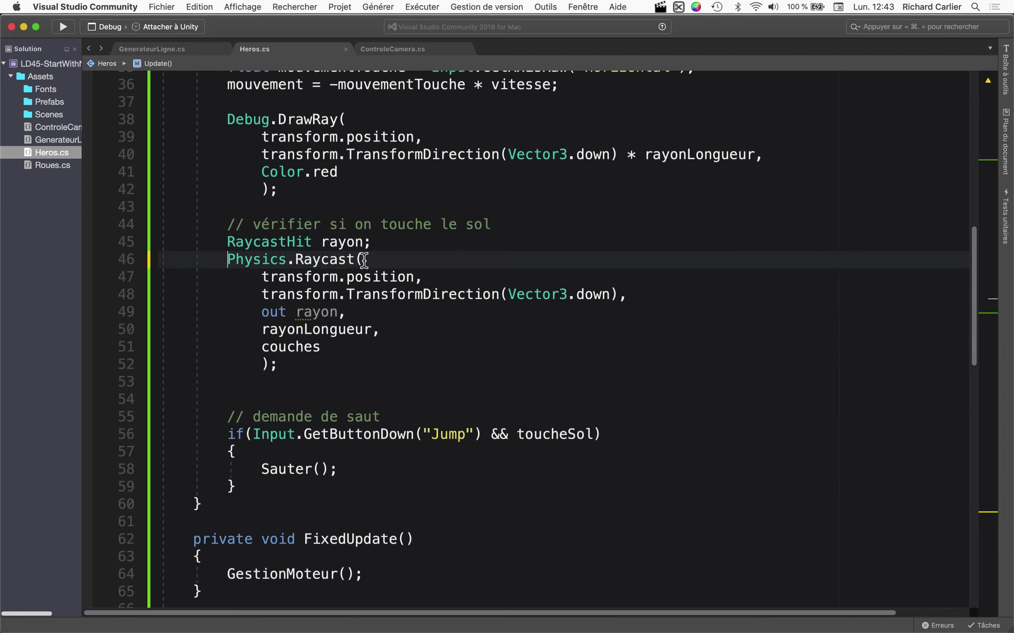
# Step: Wrap Physics.Raycast in an if condition whose block sets toucheSol = true
pyautogui.write('if')
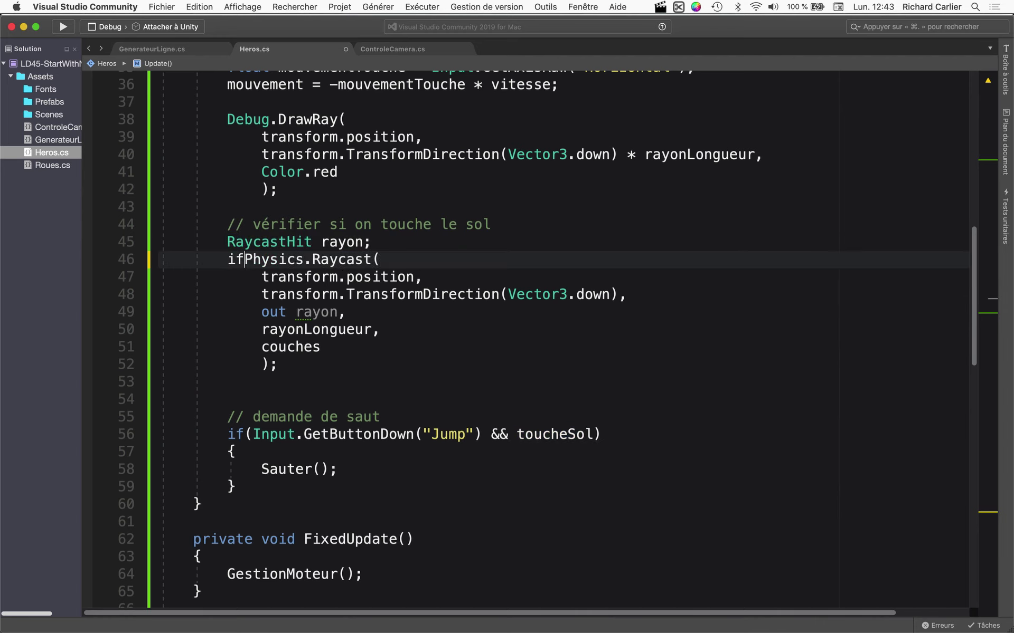
pyautogui.write('(')
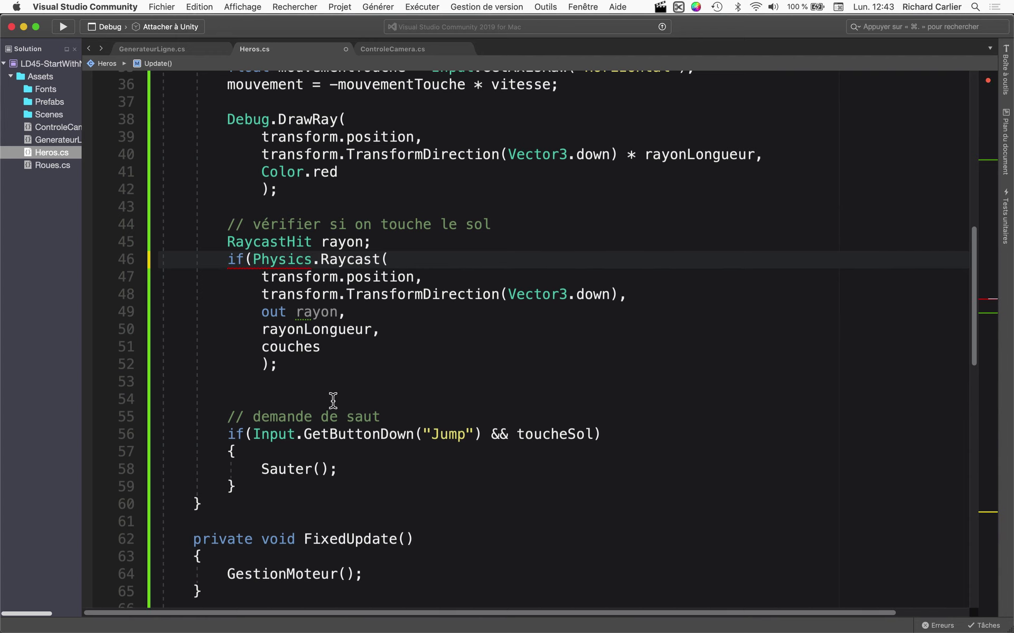
pyautogui.click(318, 369)
pyautogui.press('BackSpace')
pyautogui.write(')')
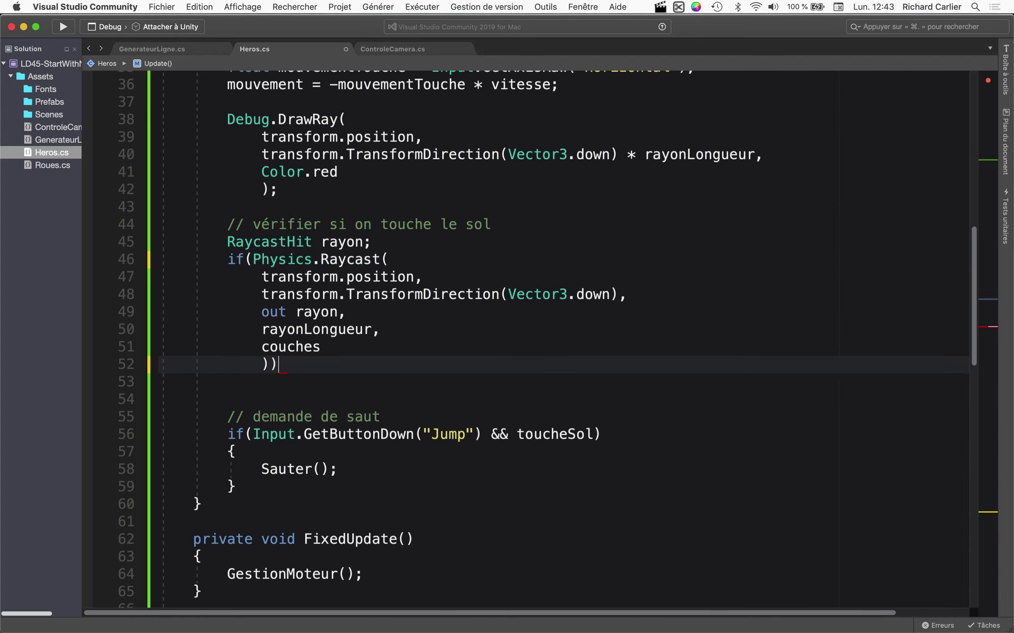
pyautogui.write(' {')
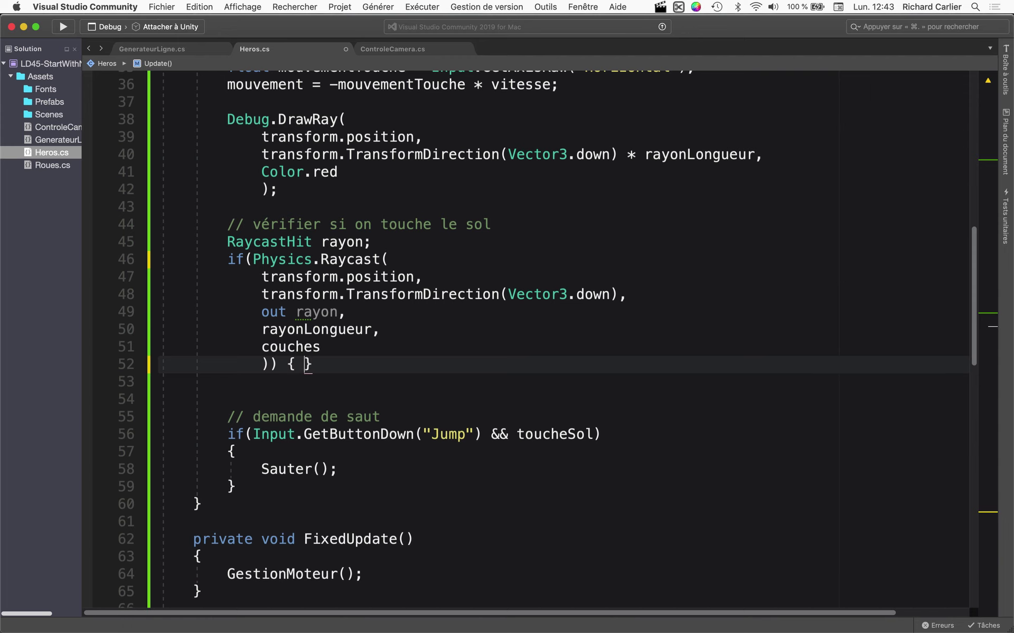
pyautogui.press('Return')
pyautogui.write('toucheSol = t')
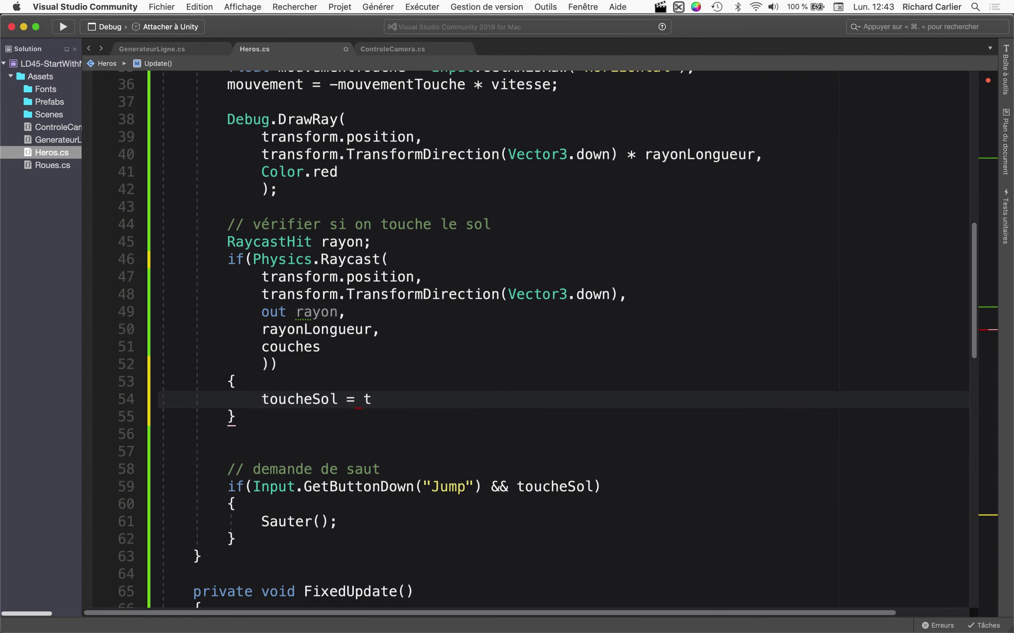
pyautogui.write('rune')
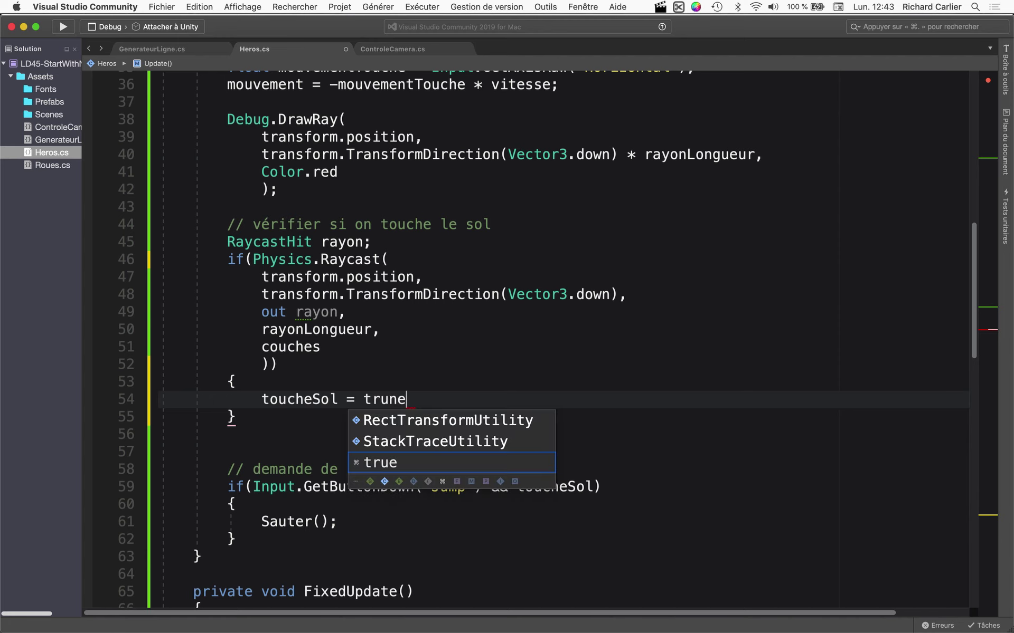
pyautogui.press('BackSpace')
pyautogui.press('BackSpace')
pyautogui.write('e;')
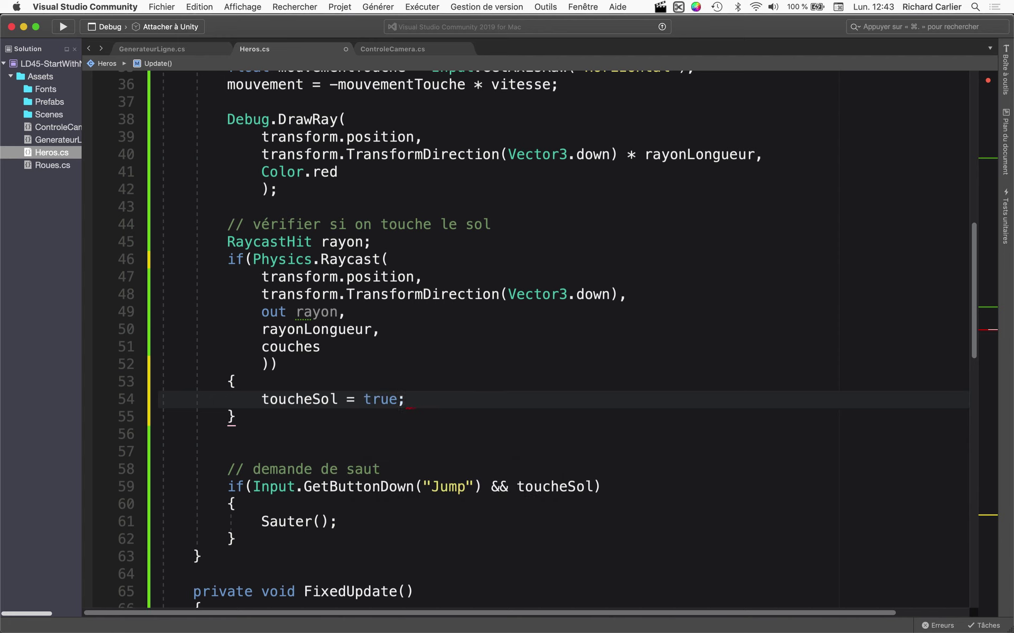
# Step: Add an else block that sets toucheSol = false
pyautogui.click(244, 417)
pyautogui.write('else {')
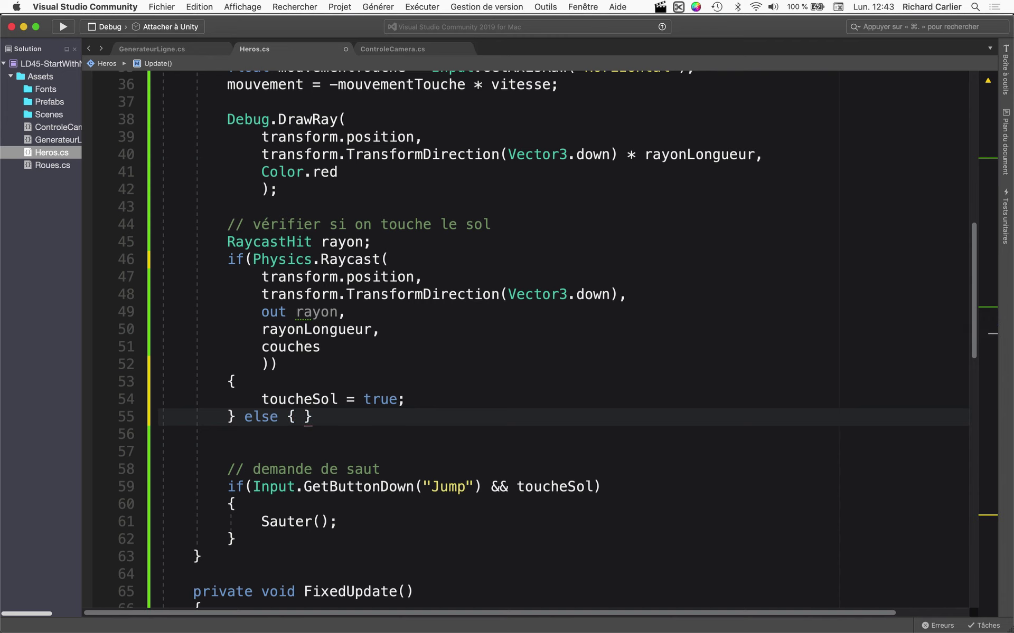
pyautogui.press('Return')
pyautogui.write('toucheSol = f')
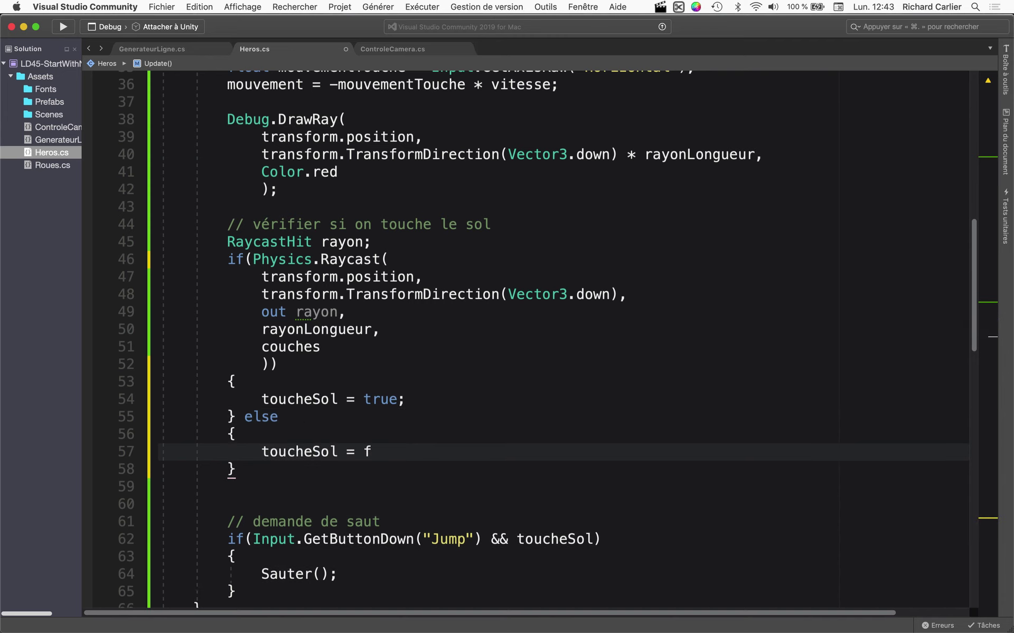
pyautogui.write('alse;')
pyautogui.moveTo(276, 208)
pyautogui.mouseDown()
pyautogui.moveTo(163, 136)
pyautogui.moveTo(160, 121)
pyautogui.mouseUp()
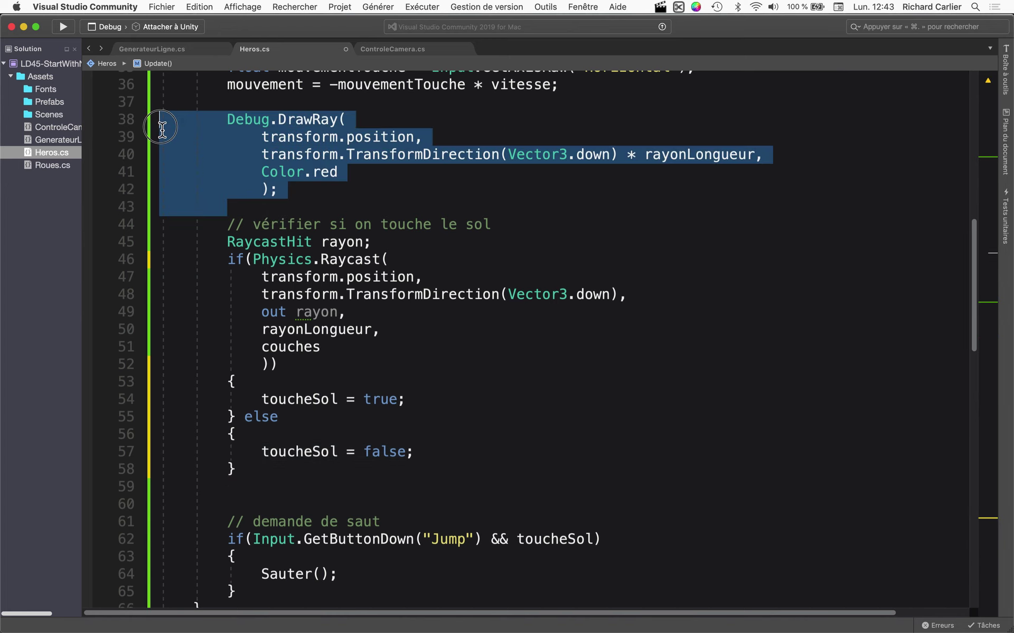
# Step: Move the red Debug.DrawRay block into the else branch and indent it
pyautogui.press('super+x')
pyautogui.click(434, 368)
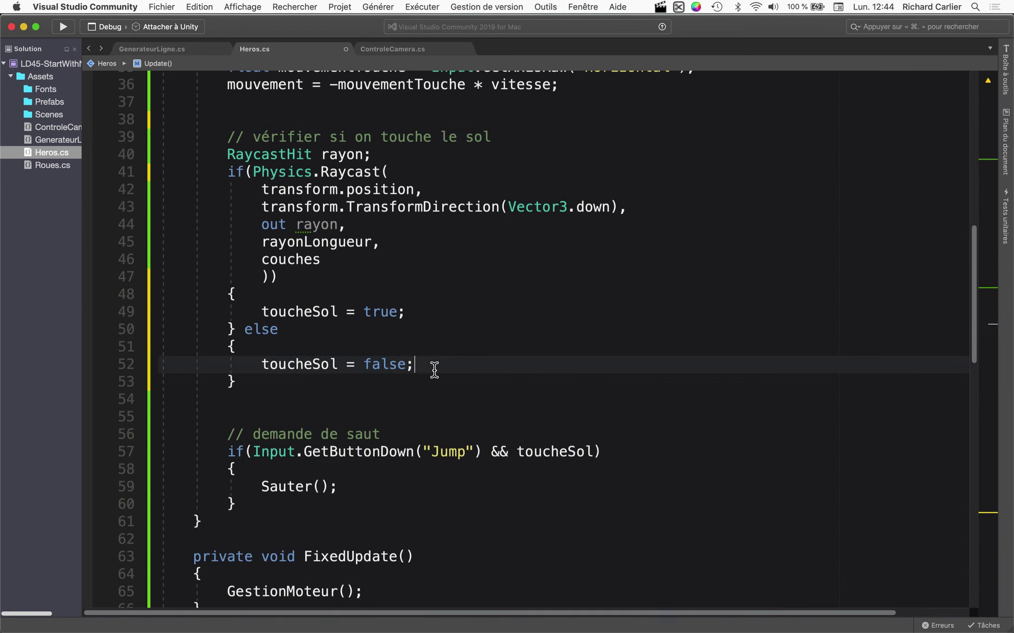
pyautogui.press('Return')
pyautogui.press('super+v')
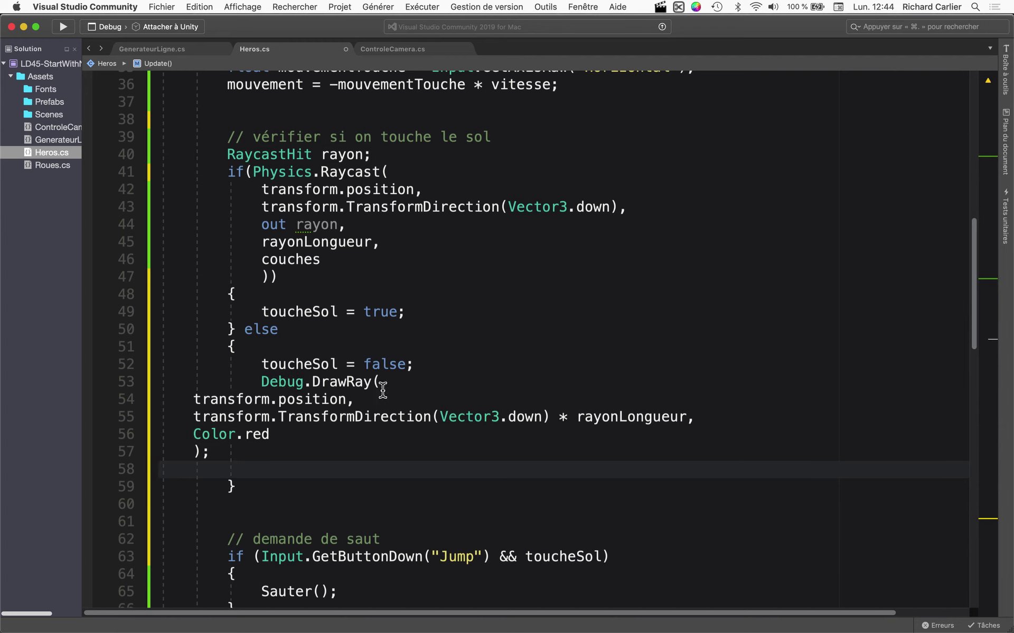
pyautogui.keyDown('shift'); pyautogui.click(168, 400); pyautogui.keyUp('shift')
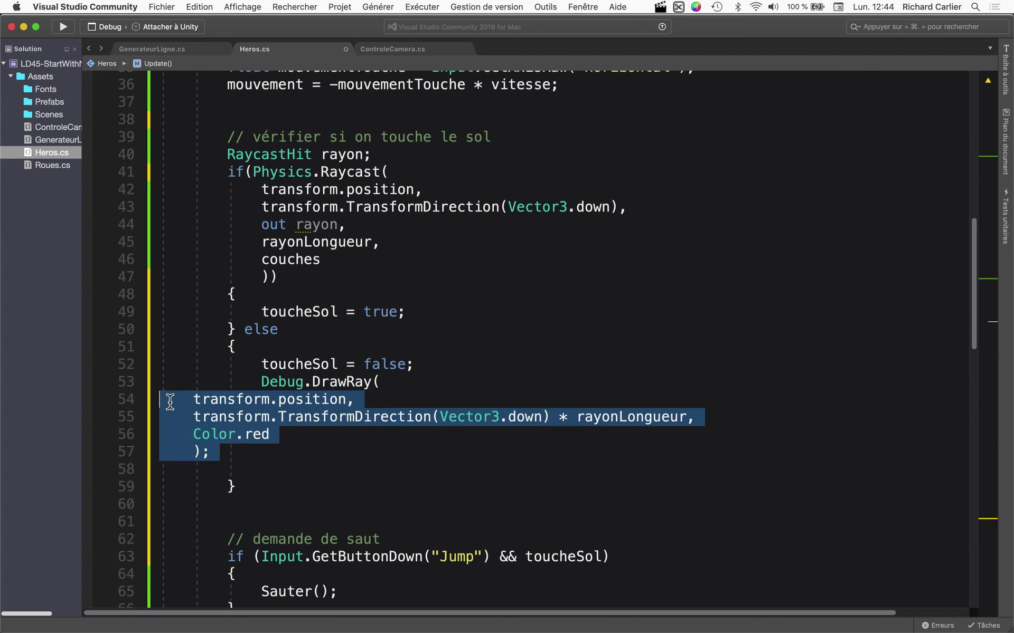
pyautogui.press('Tab')
pyautogui.press('Tab')
pyautogui.click(317, 451)
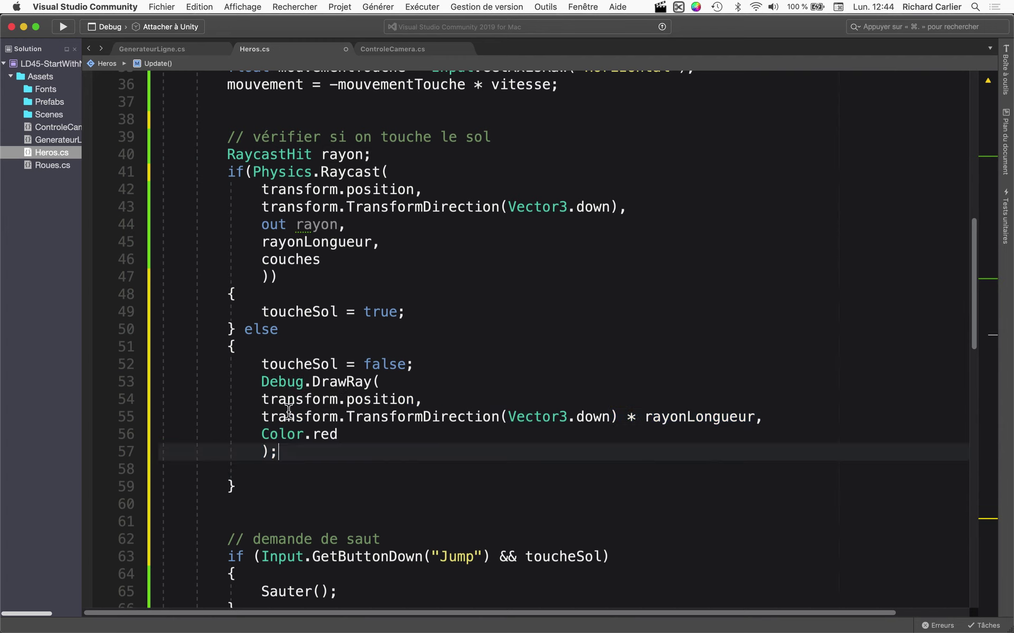
# Step: Duplicate the Debug.DrawRay call into the ground-hit if branch
pyautogui.moveTo(261, 399); pyautogui.dragTo(338, 434)
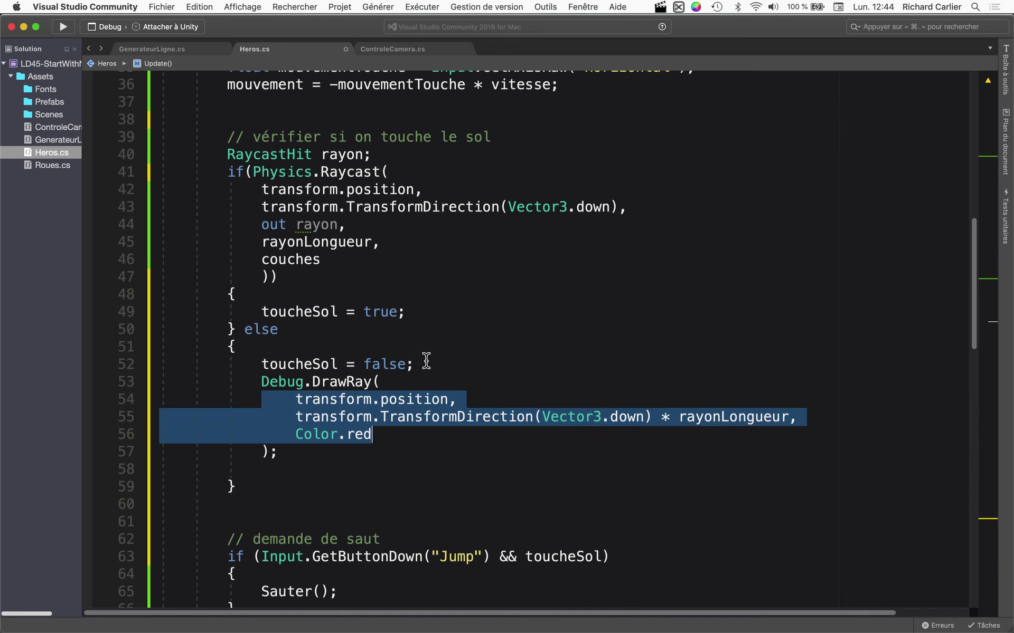
pyautogui.click(444, 364)
pyautogui.press('Right')
pyautogui.hotkey('shift', 'Down')
pyautogui.hotkey('shift', 'Down')
pyautogui.hotkey('shift', 'Down')
pyautogui.hotkey('shift', 'Down')
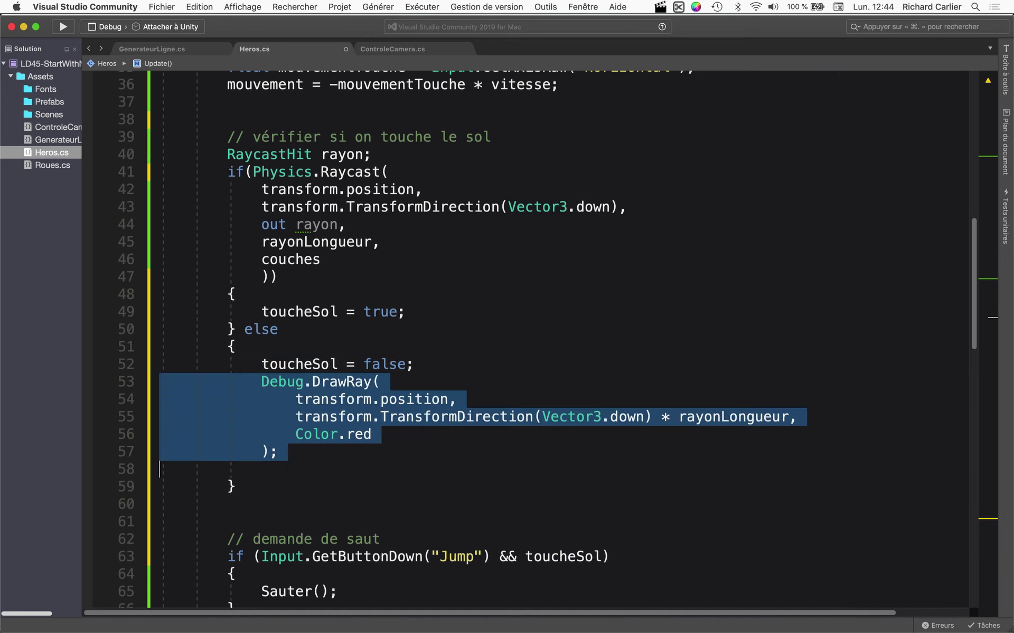
pyautogui.press('Up')
pyautogui.press('Up')
pyautogui.press('Up')
pyautogui.press('Up')
pyautogui.press('Down')
pyautogui.press('super+v')
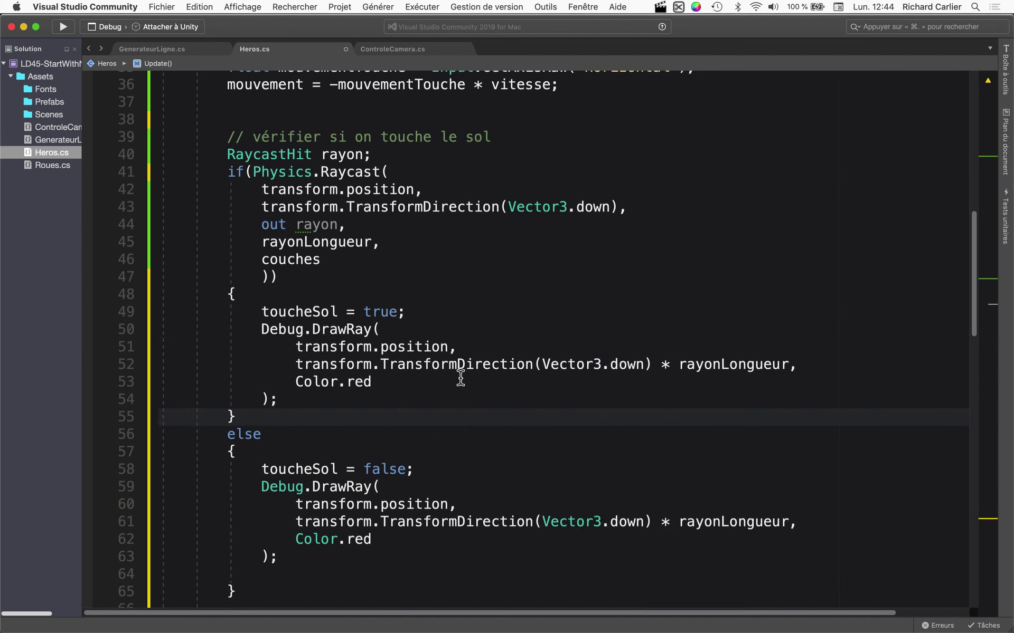
# Step: Change the if branch's ray colour to Color.green and save Heros.cs
pyautogui.doubleClick(361, 382)
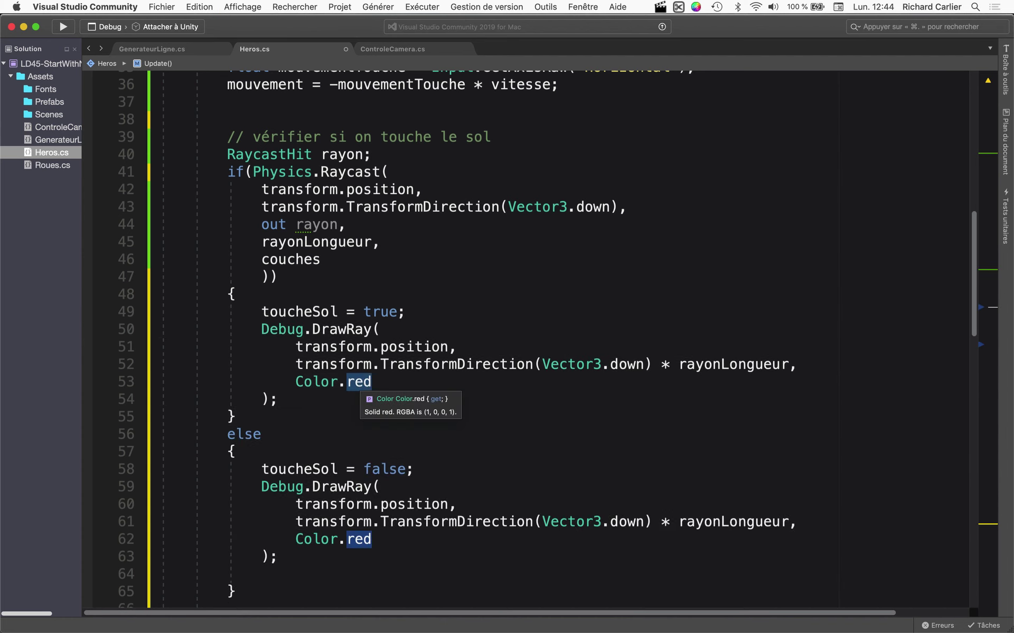
pyautogui.press('BackSpace')
pyautogui.write('gr')
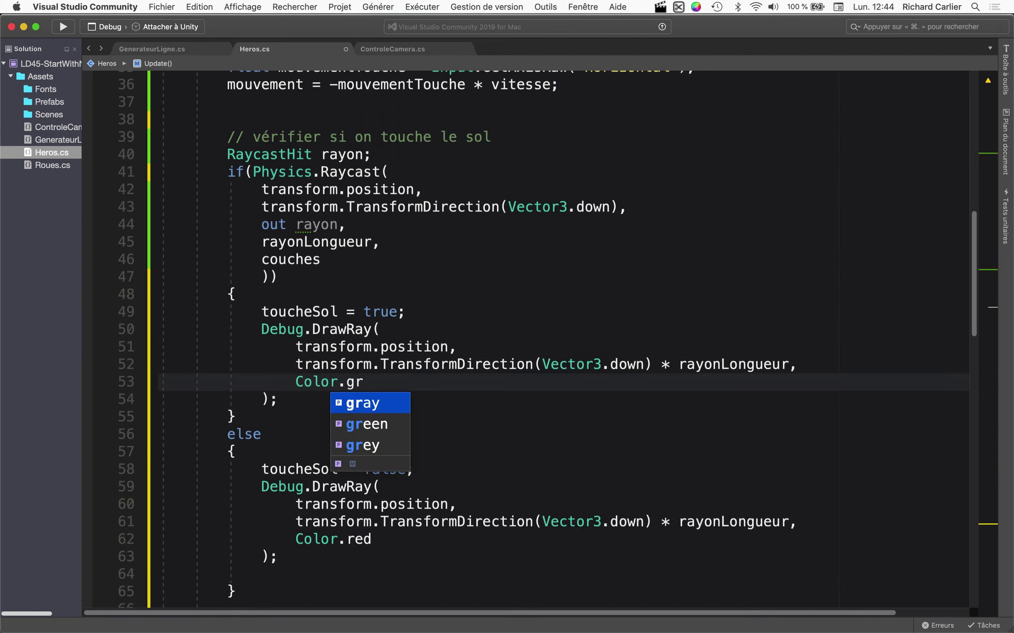
pyautogui.press('Down')
pyautogui.press('Return')
pyautogui.click(270, 400)
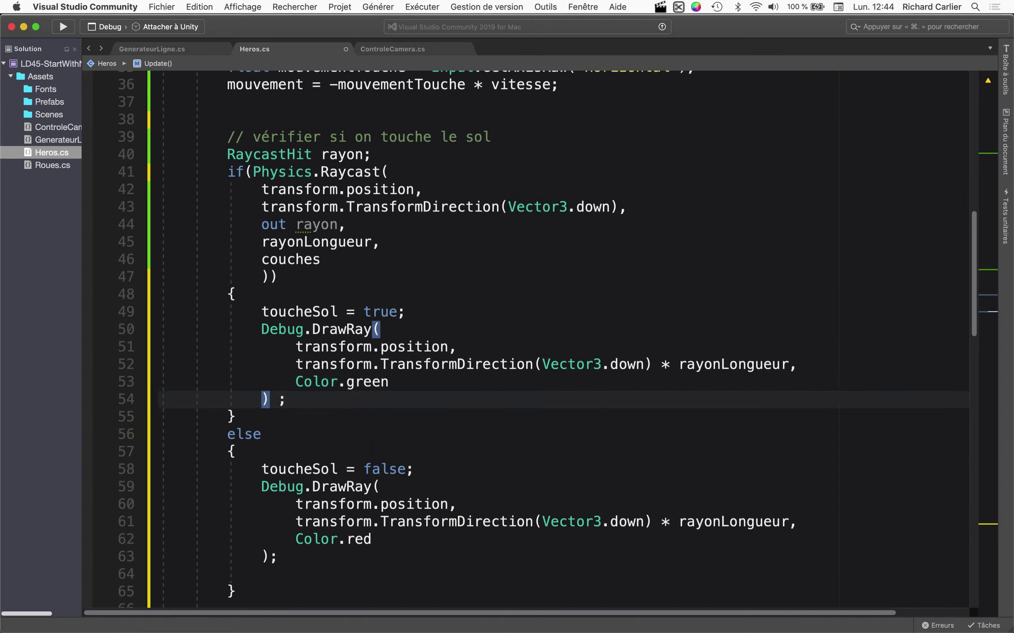
pyautogui.press('super+s')
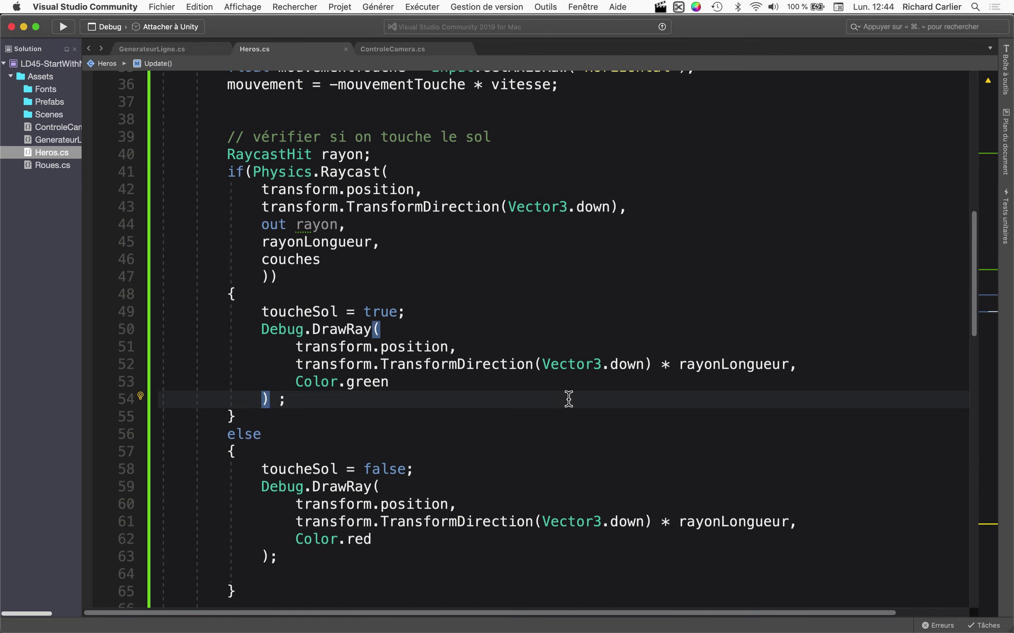
pyautogui.click(375, 539)
pyautogui.hotkey('alt', 'shift', 'Left')
# Step: Start a new play test in Unity and select the first Sol(Clone) ground piece
pyautogui.press('super+Tab')
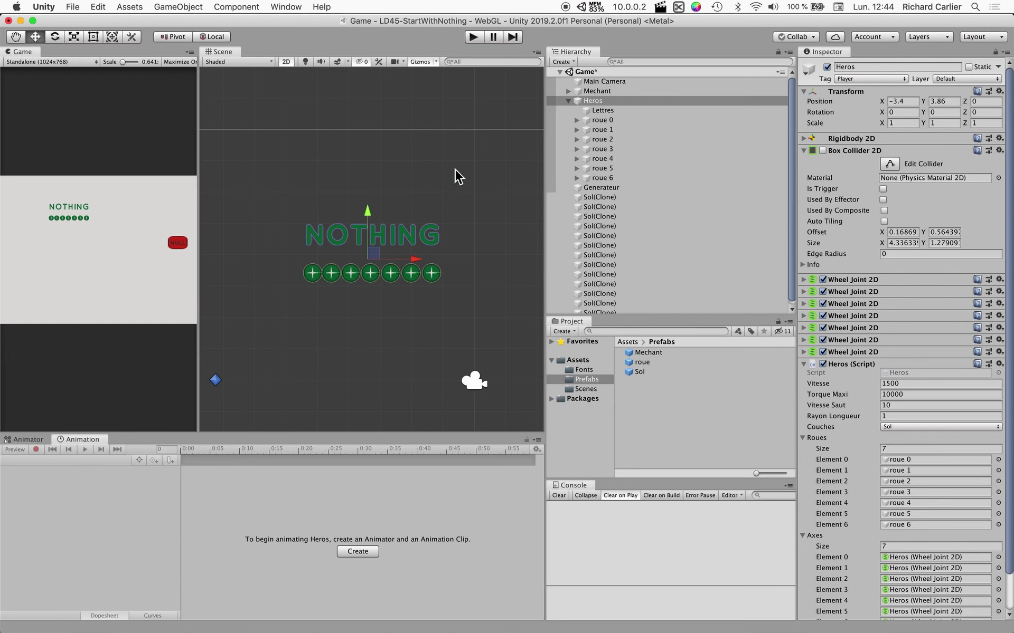
pyautogui.click(479, 33)
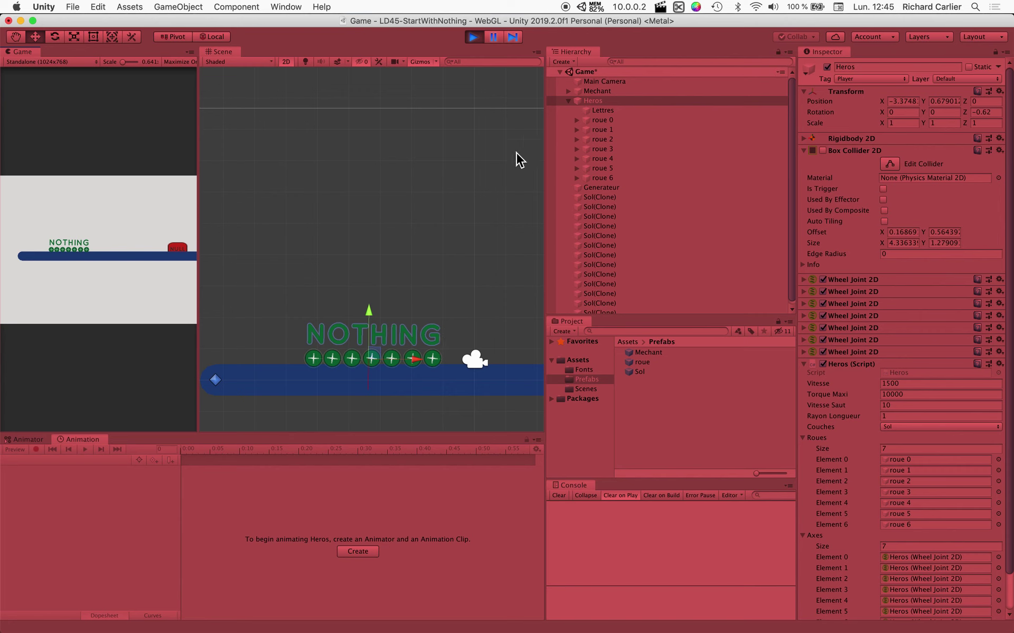
pyautogui.click(578, 197)
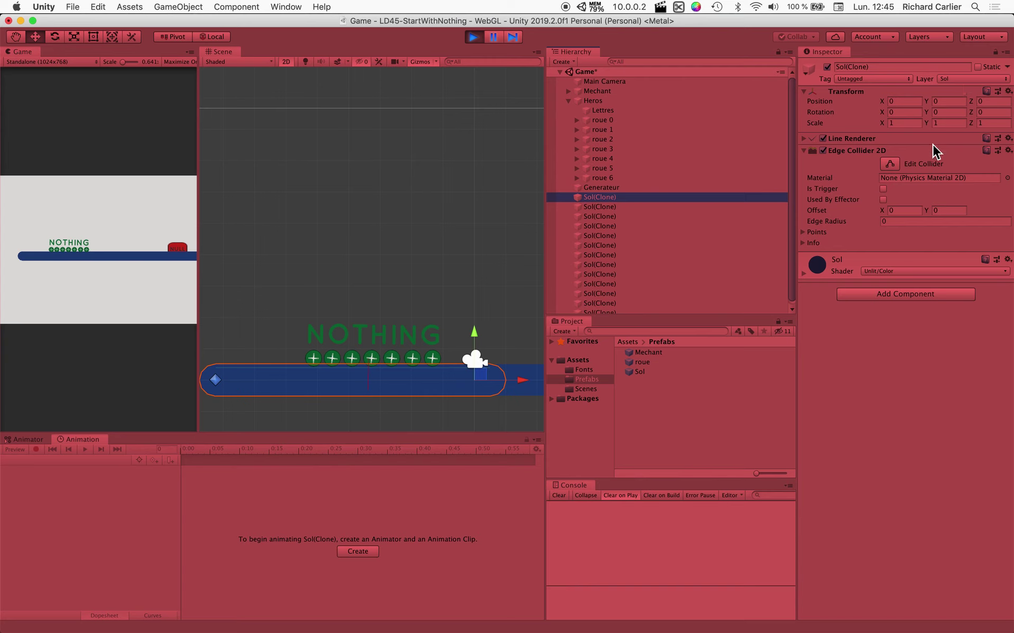
# Step: Show the ground's Edge Collider 2D points and zoom in on the wheels
pyautogui.click(890, 164)
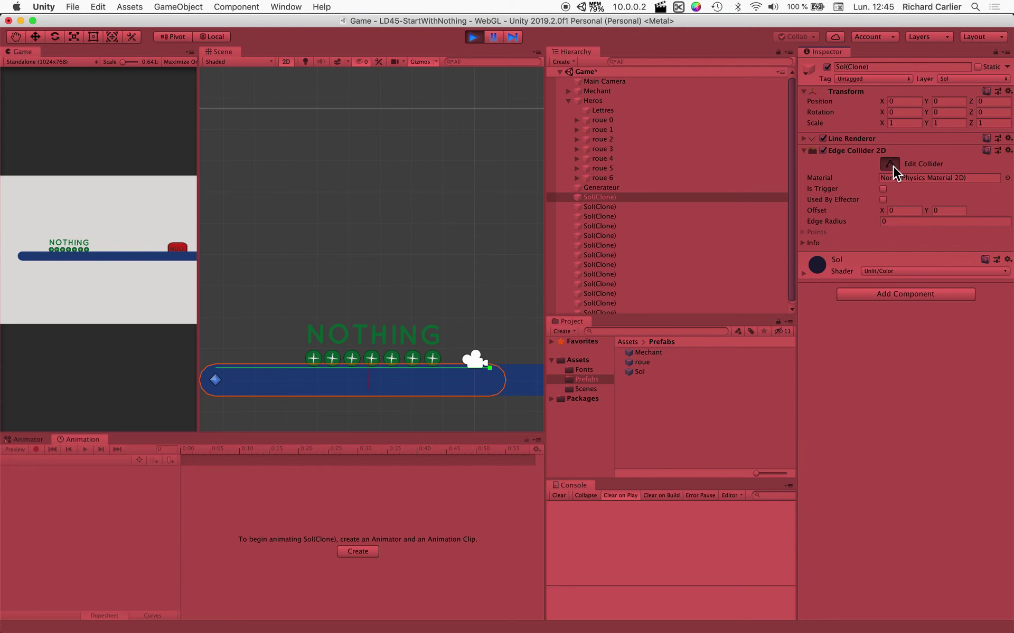
pyautogui.scroll(3, 376, 407)
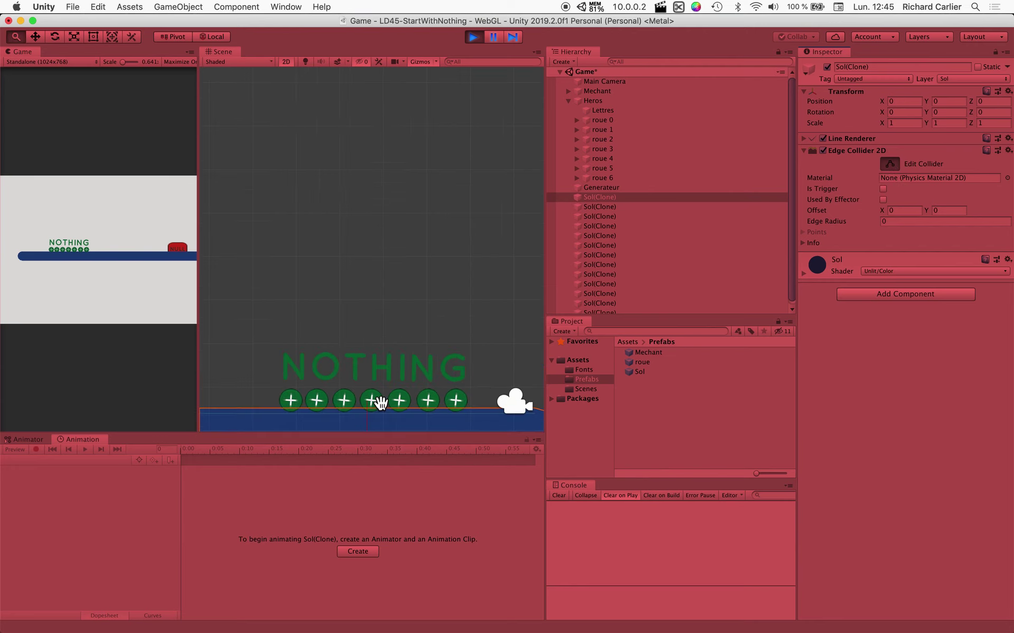
pyautogui.moveTo(380, 403); pyautogui.dragTo(414, 215, button='middle')
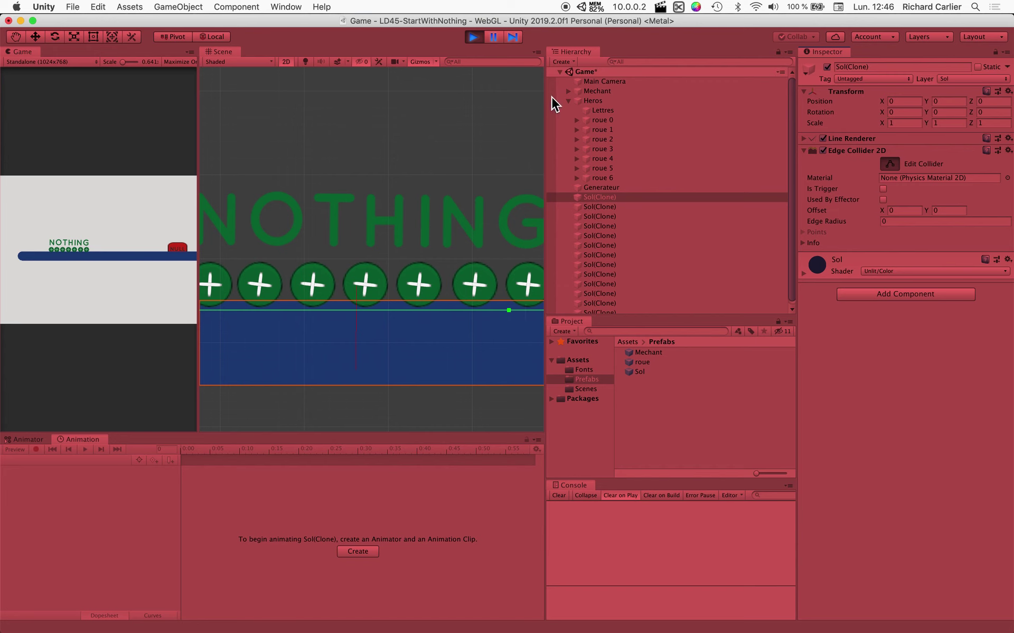
# Step: Select Heros and expand its Rigidbody 2D component
pyautogui.click(581, 101)
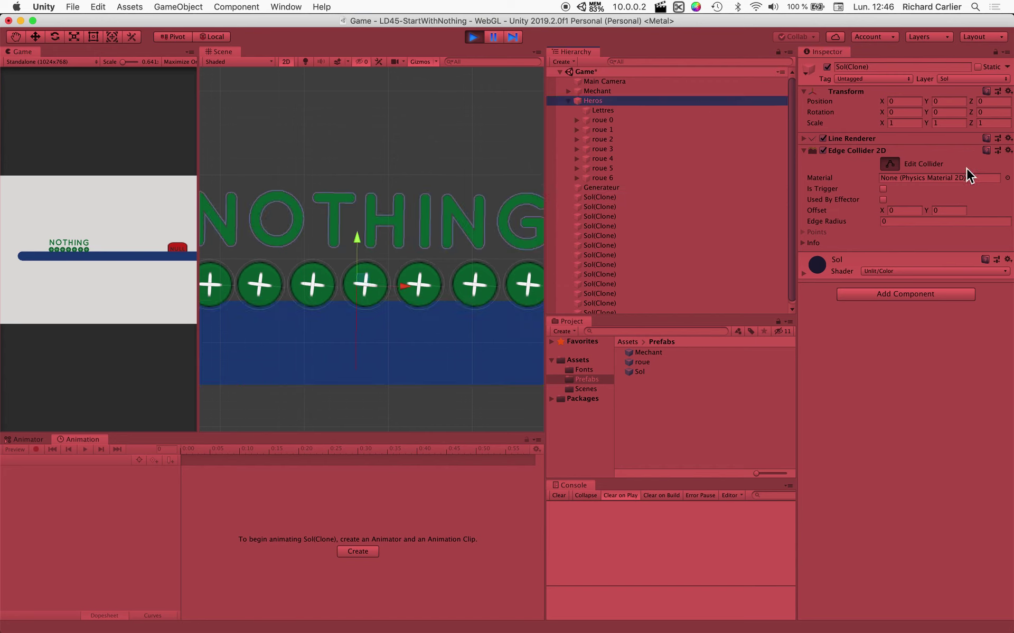
pyautogui.press('w')
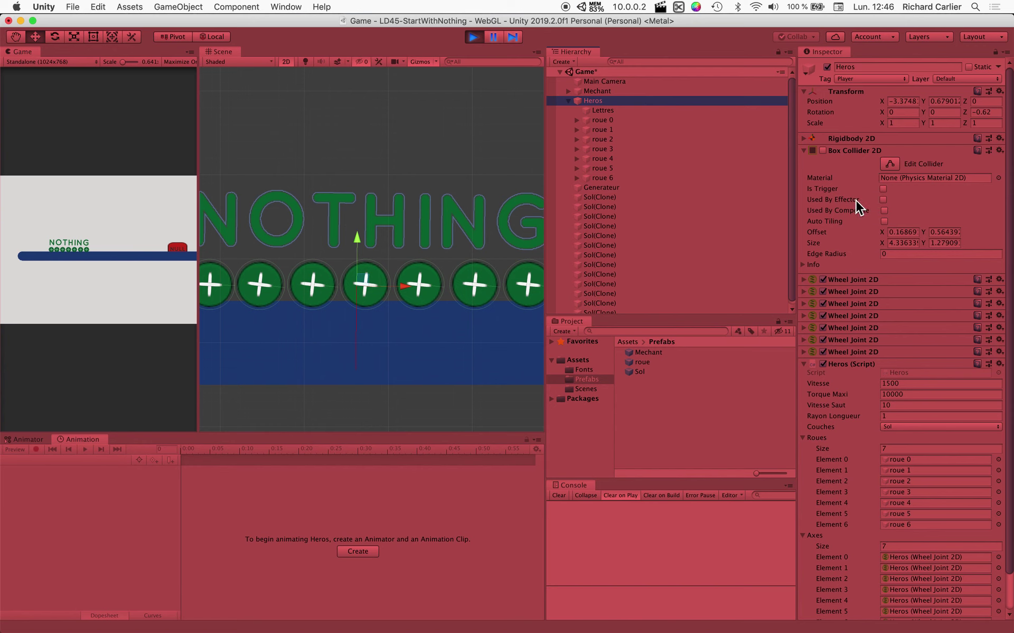
pyautogui.click(806, 141)
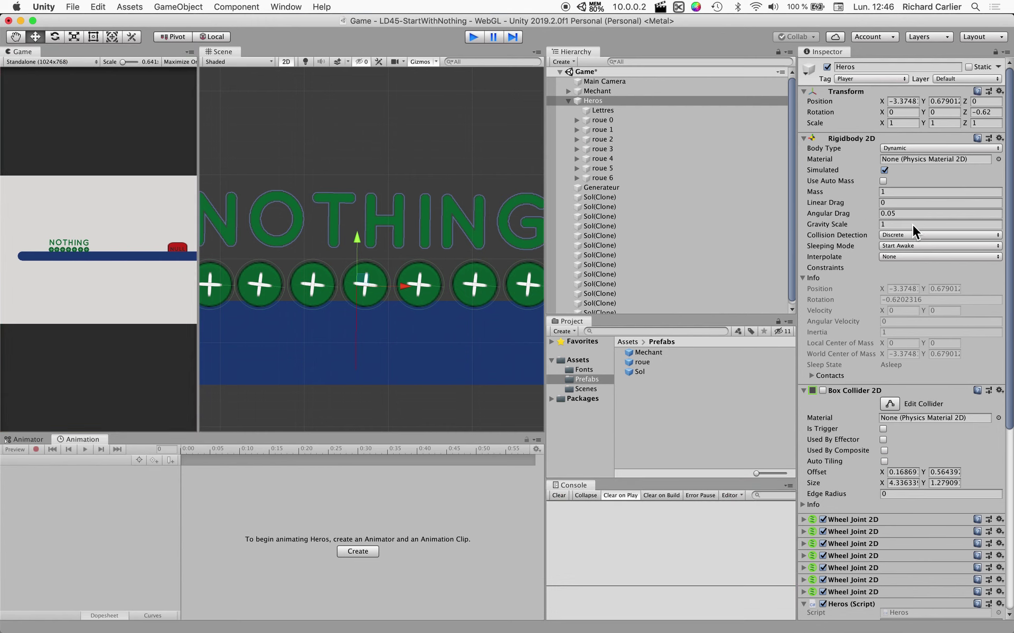
# Step: Set Heros Rigidbody 2D Collision Detection to Continuous and start a play test
pyautogui.click(906, 236)
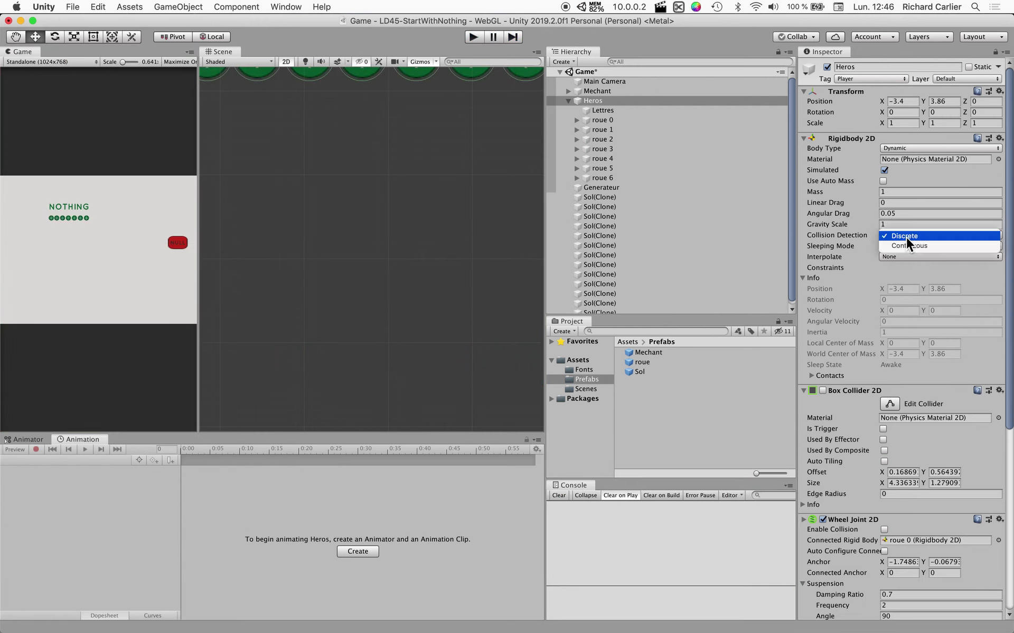
pyautogui.click(908, 246)
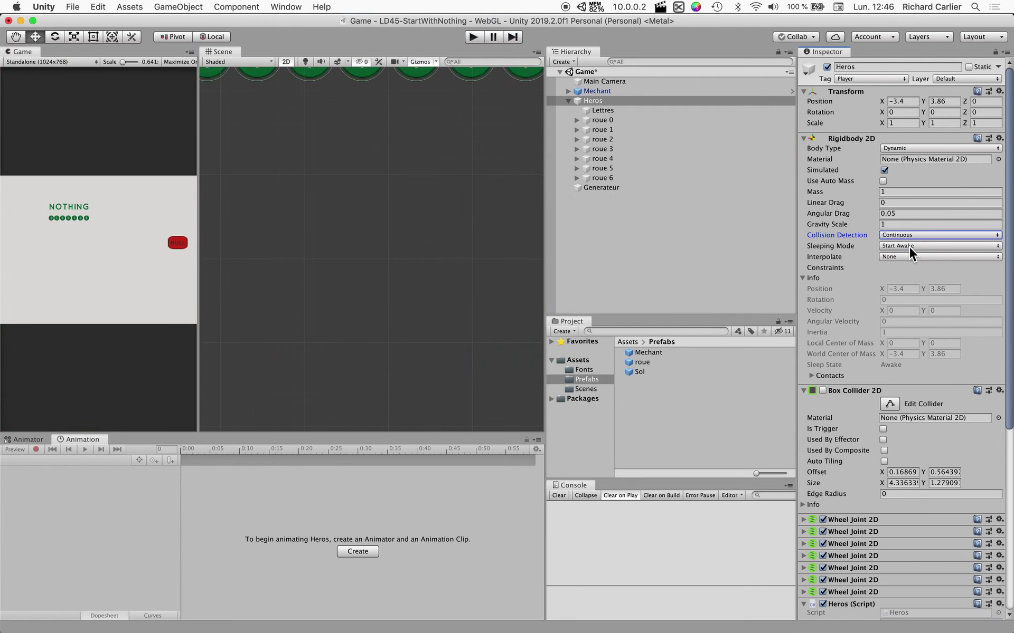
pyautogui.click(471, 37)
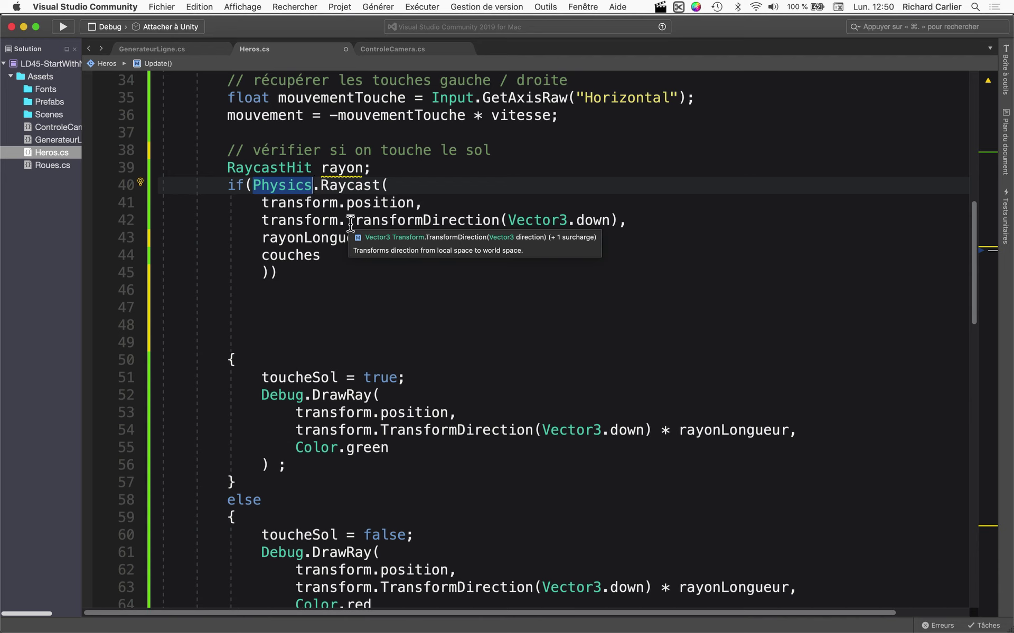
# Step: Change Physics.Raycast to Physics2D.Raycast, delete the blank lines before the brace, and save
pyautogui.write('2D')
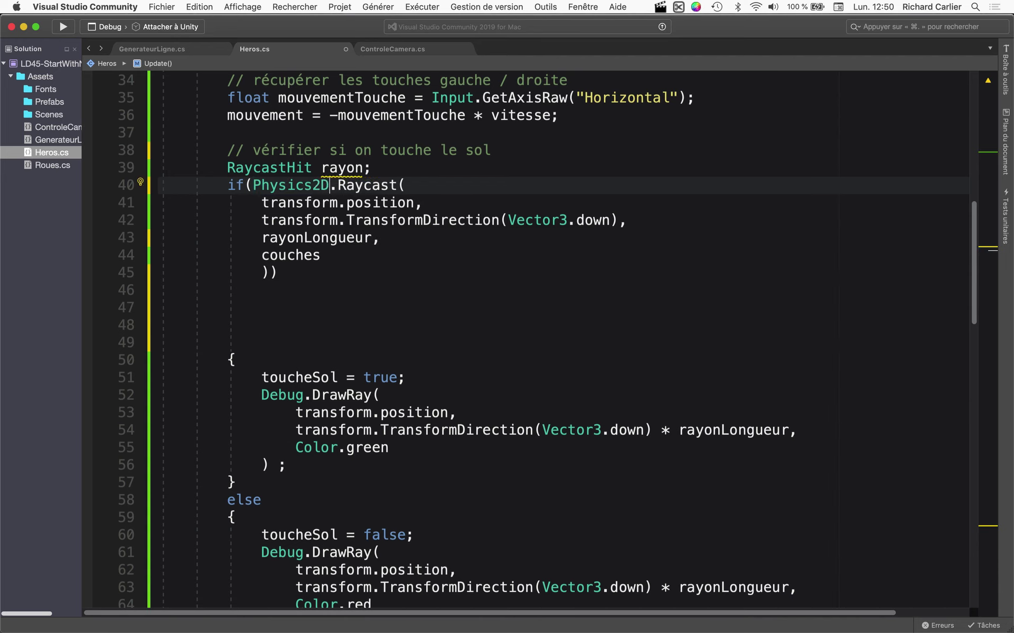
pyautogui.click(328, 296)
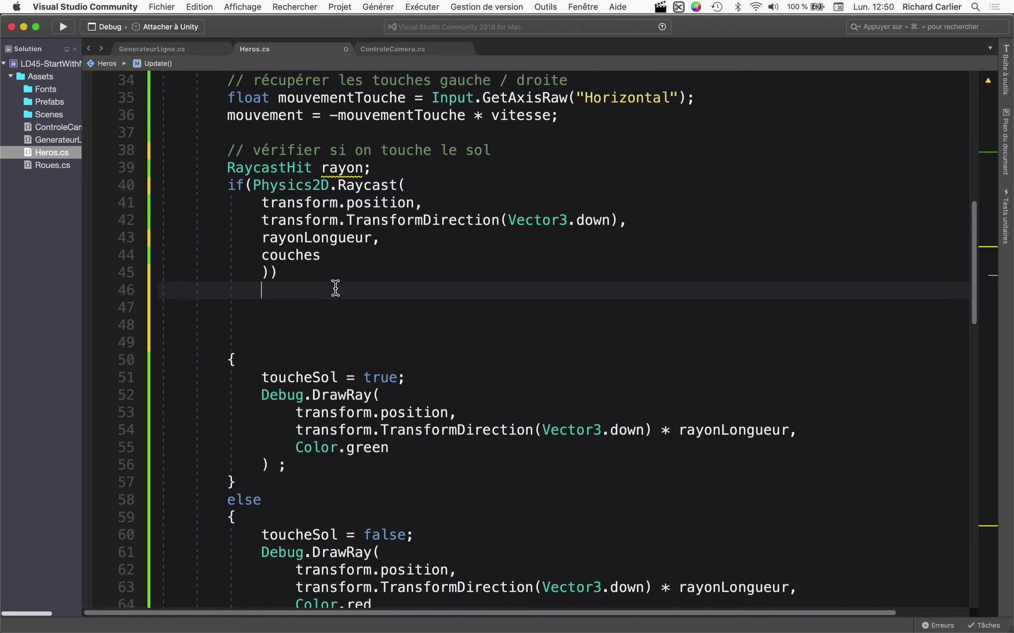
pyautogui.press('super+x')
pyautogui.press('super+x')
pyautogui.press('super+x')
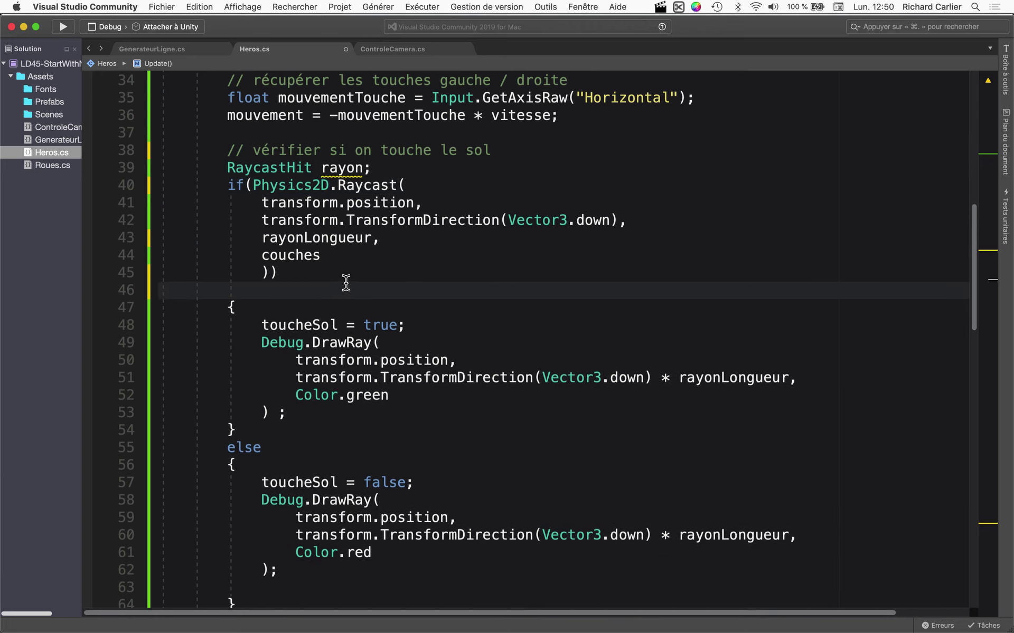
pyautogui.press('super+s')
pyautogui.press('super+x')
pyautogui.press('super+s')
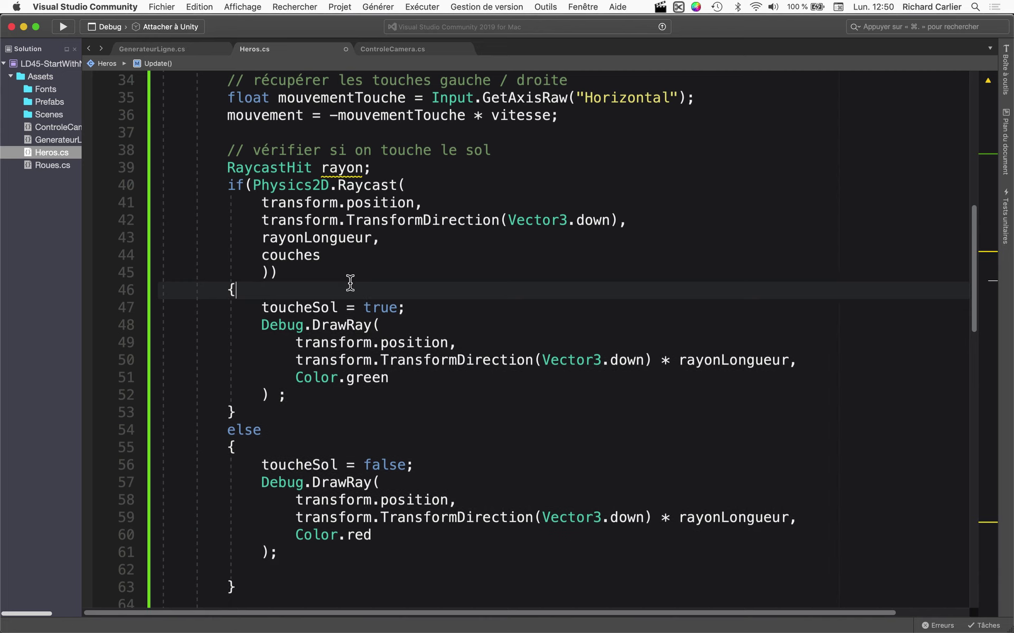
pyautogui.moveTo(350, 169)
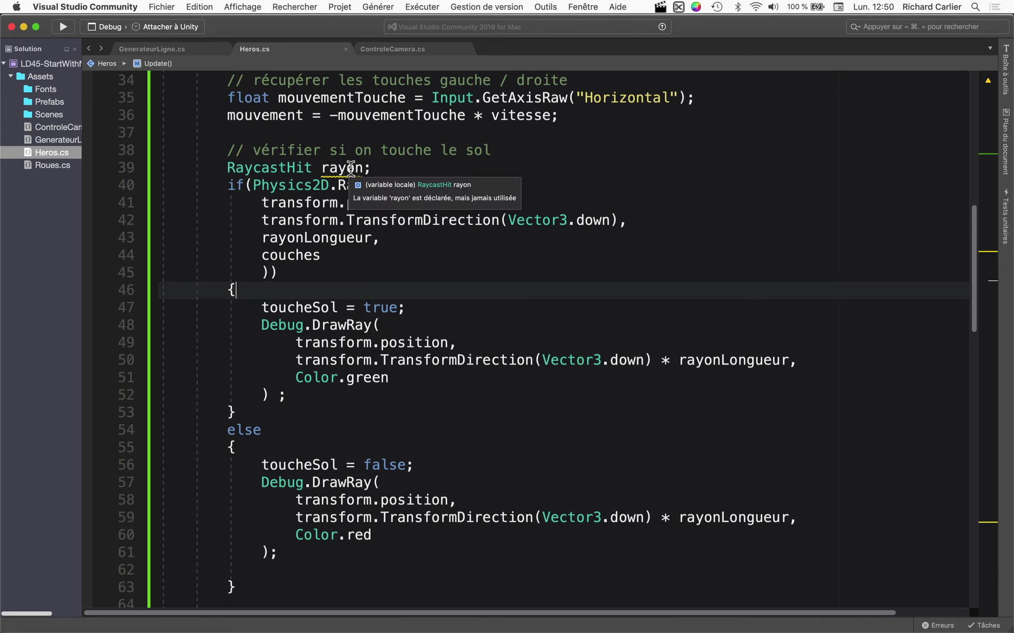
pyautogui.press('super+Tab')
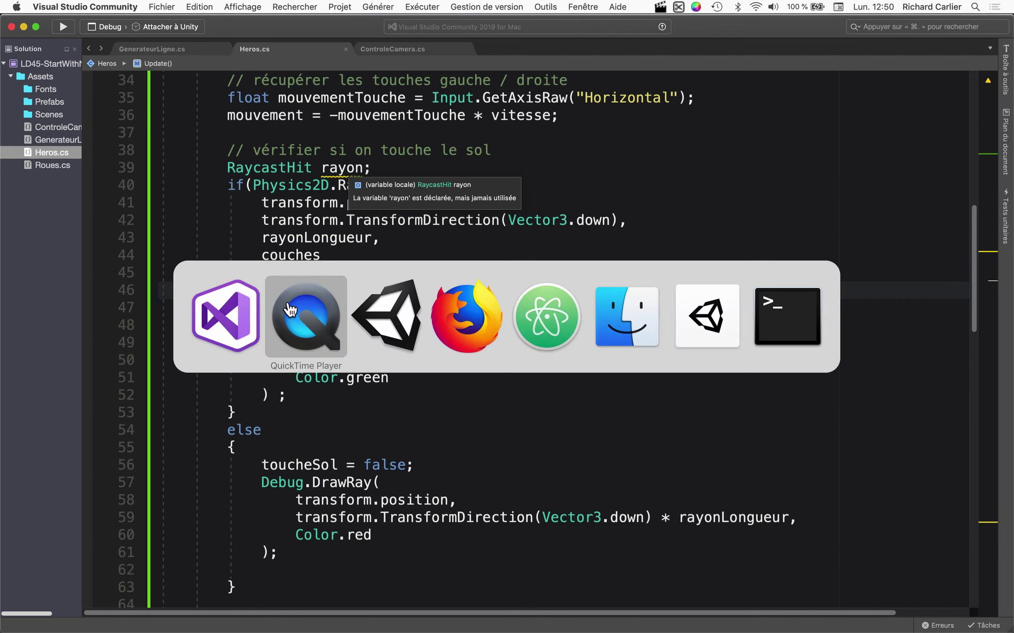
pyautogui.press('super+Tab')
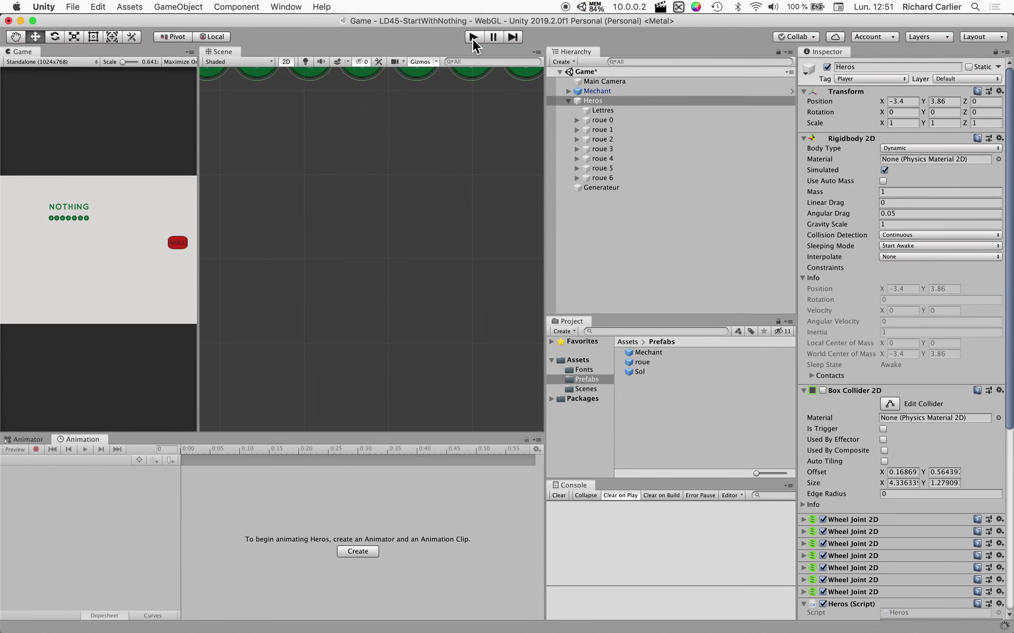
# Step: Play-test to watch the hero fall with its green ground ray, then return to Heros.cs
pyautogui.click(472, 38)
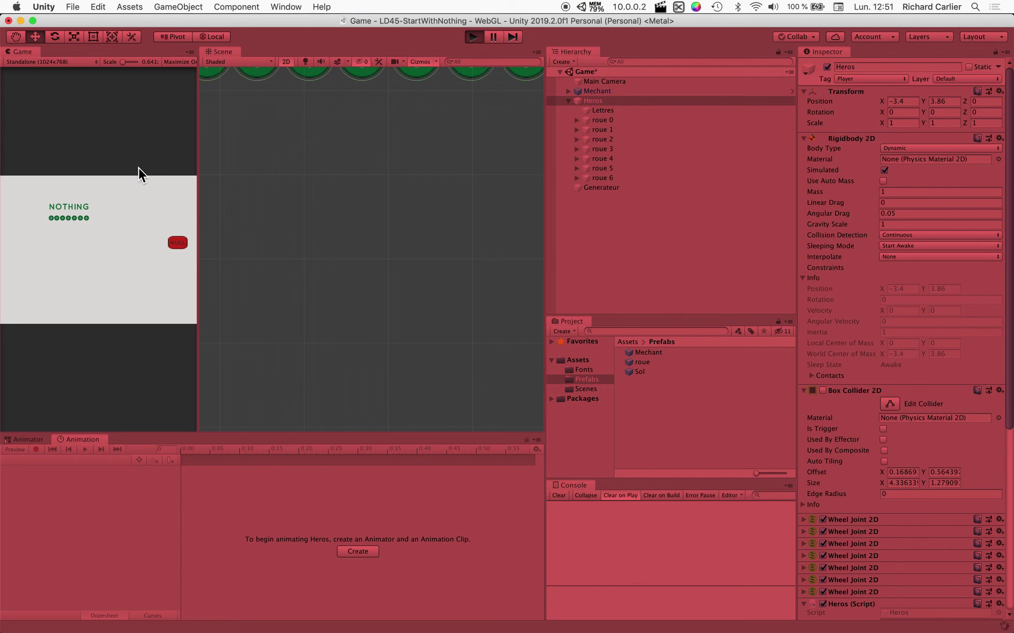
pyautogui.click(449, 425)
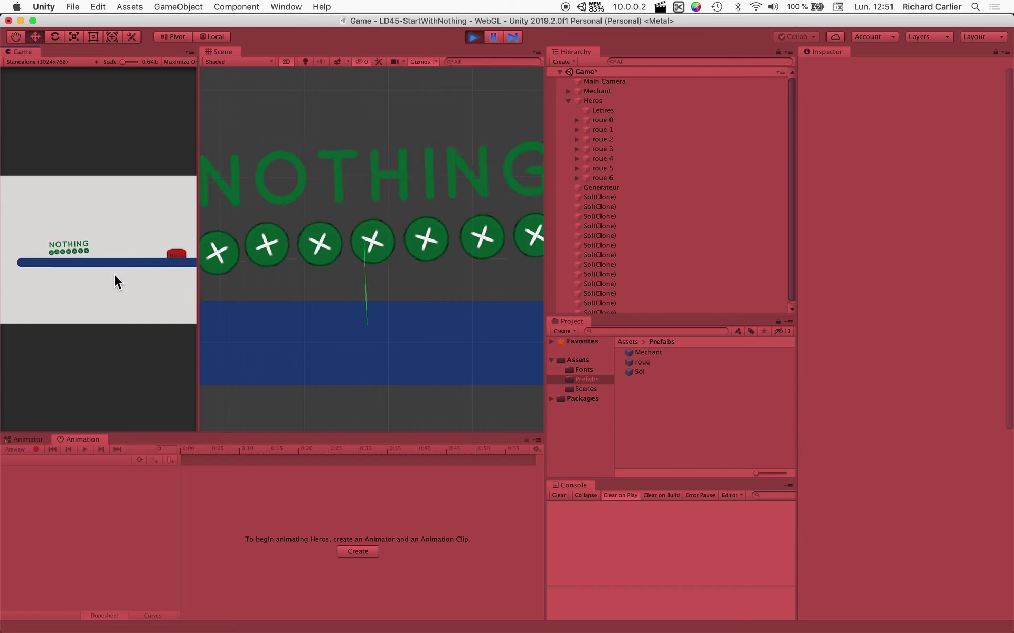
pyautogui.click(477, 40)
pyautogui.press('super+Tab')
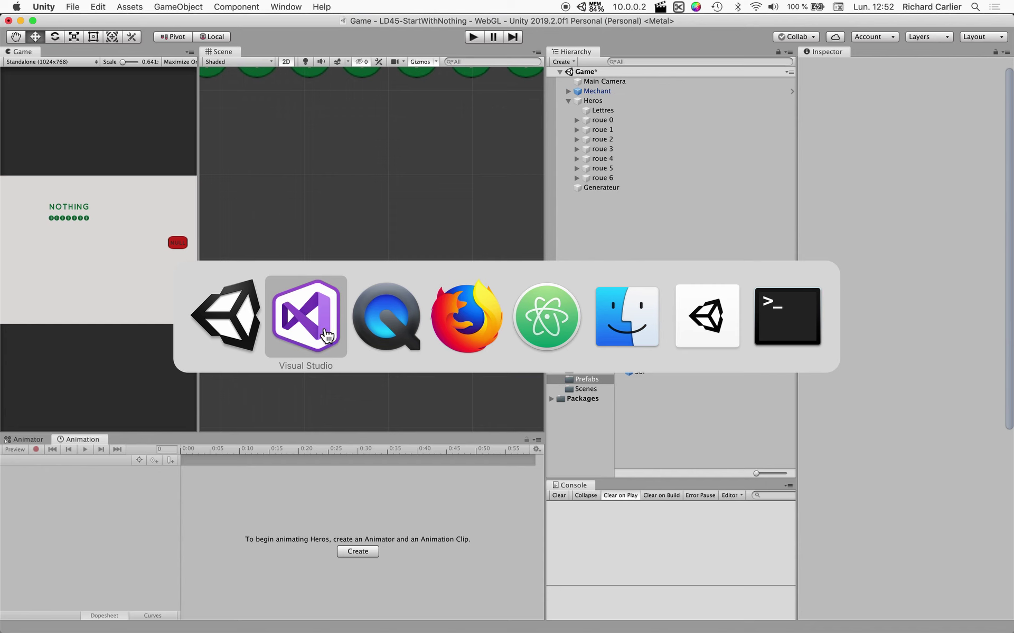
pyautogui.click(327, 336)
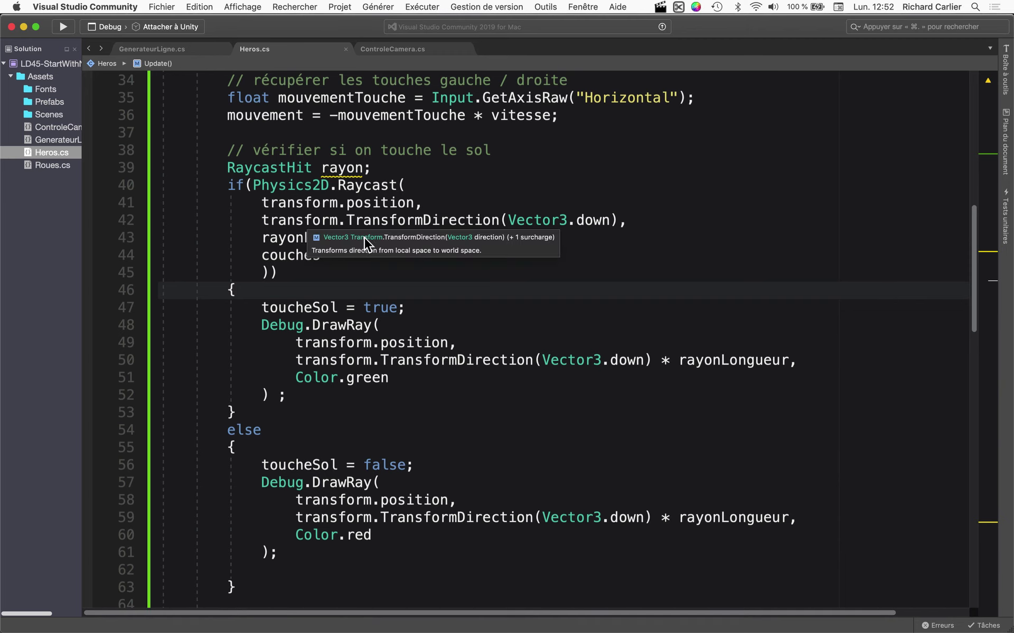
# Step: Review the rayon declaration and the Physics2D.Raycast call on line 39
pyautogui.click(284, 238)
pyautogui.click(337, 168)
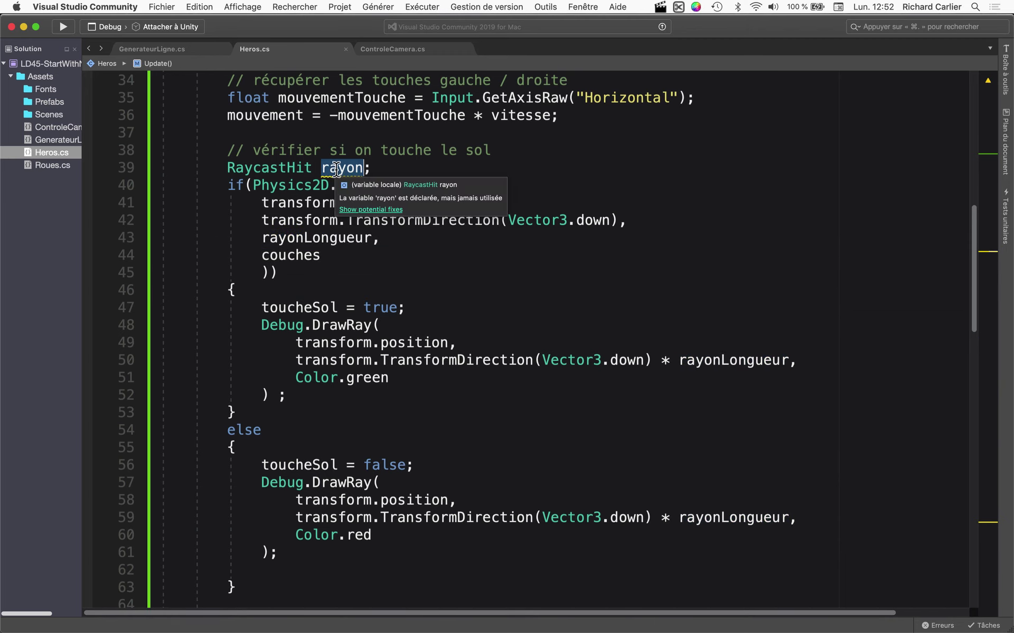
pyautogui.click(402, 167)
pyautogui.press('super+c')
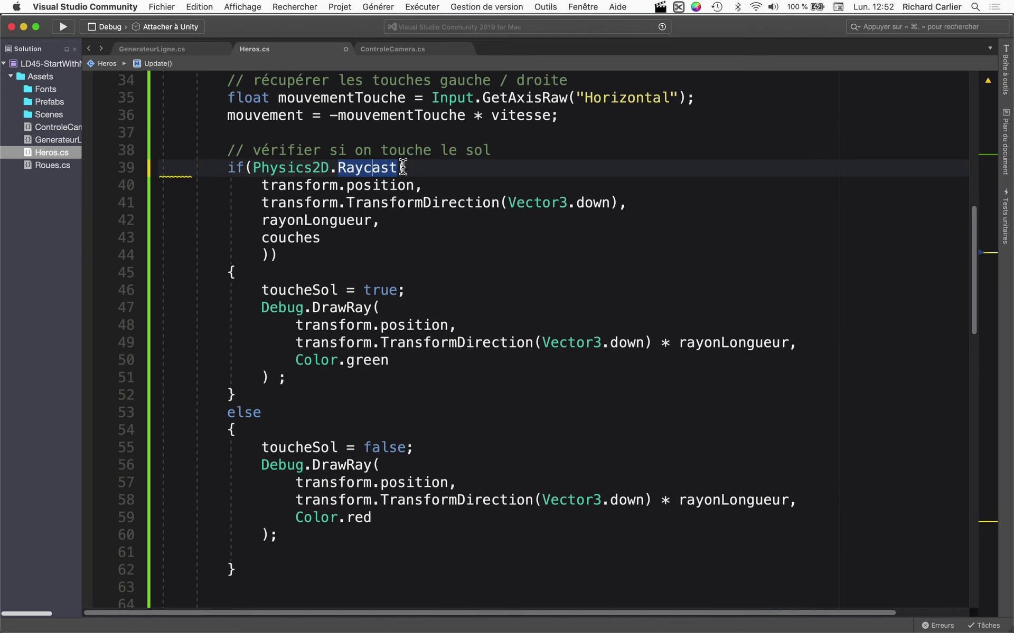
pyautogui.click(288, 171)
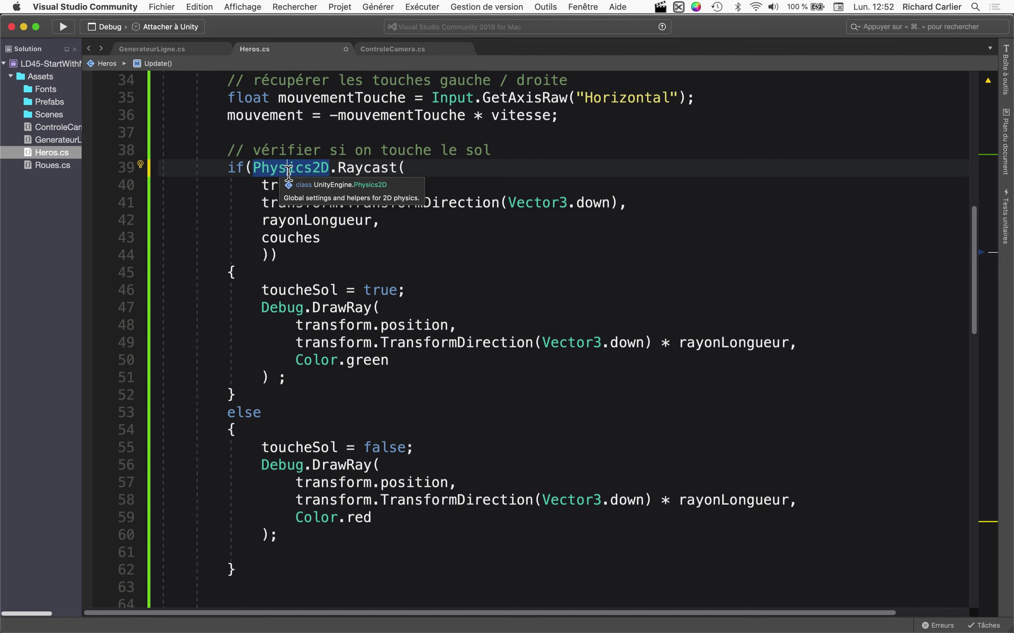
pyautogui.click(252, 170)
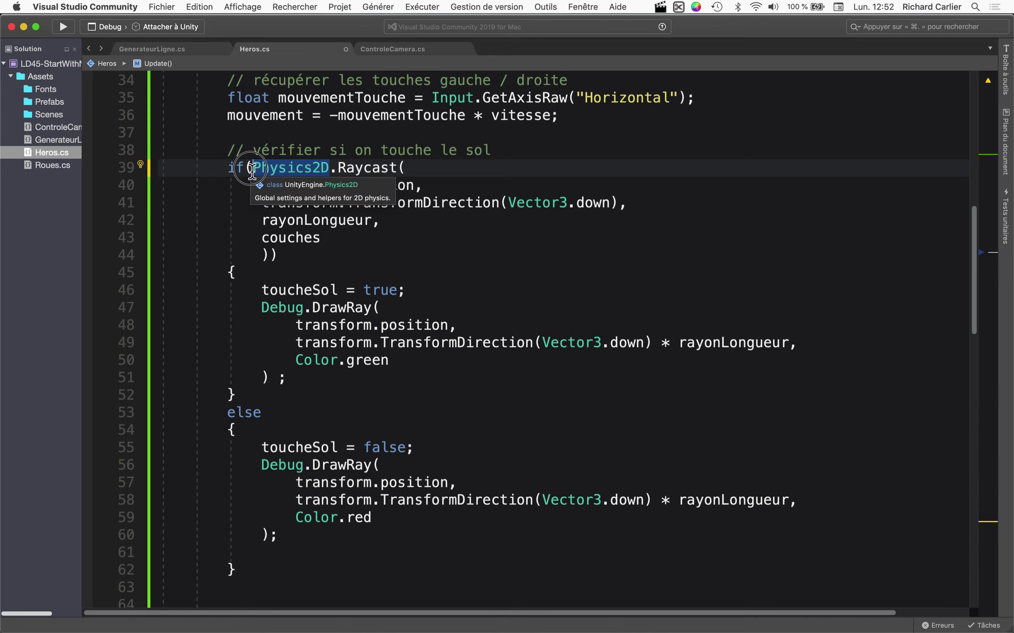
pyautogui.doubleClick(315, 169)
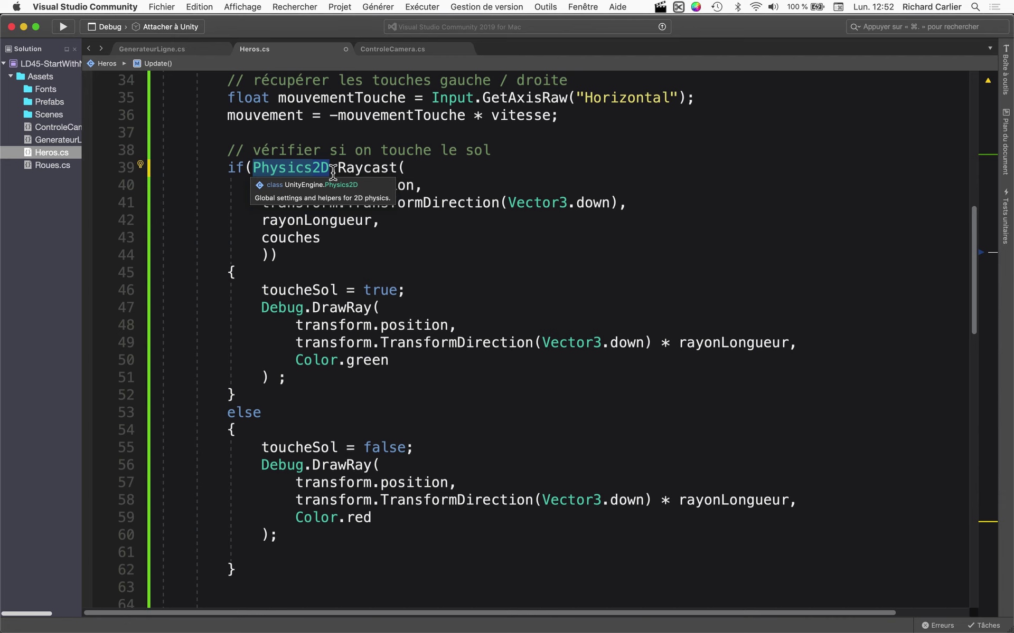
pyautogui.click(308, 132)
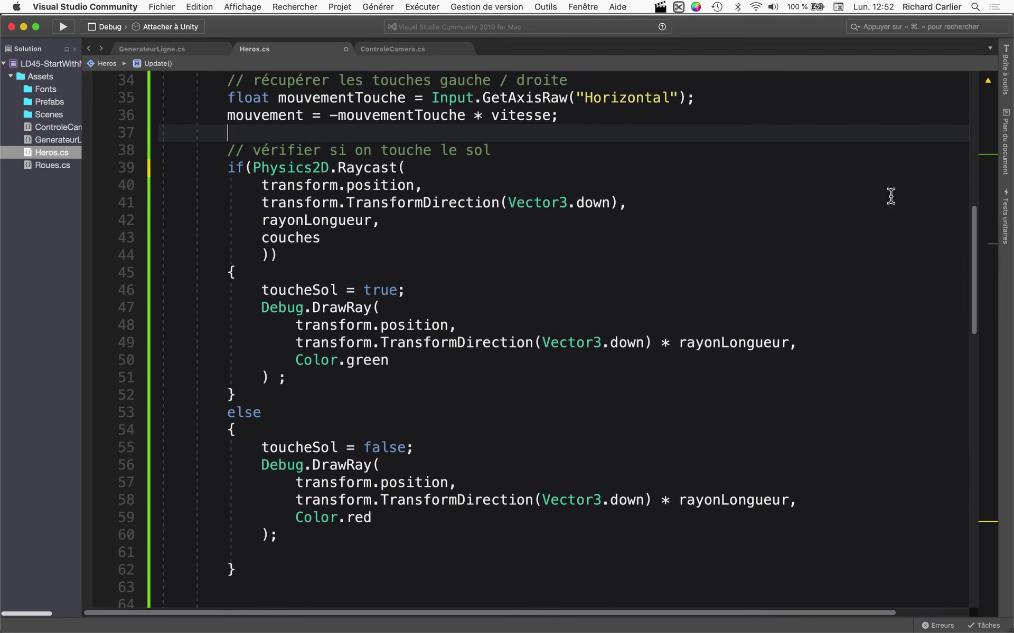
pyautogui.moveTo(364, 187)
pyautogui.doubleClick(367, 172)
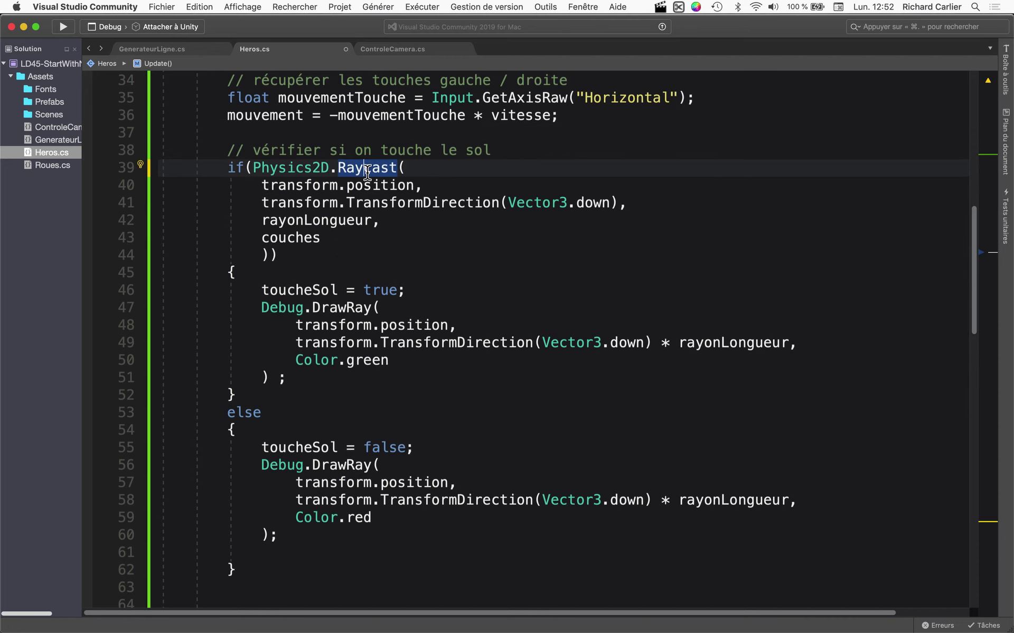
# Step: Change Vector3.down to Vector2.down on lines 41, 49 and 58, and save
pyautogui.click(568, 204)
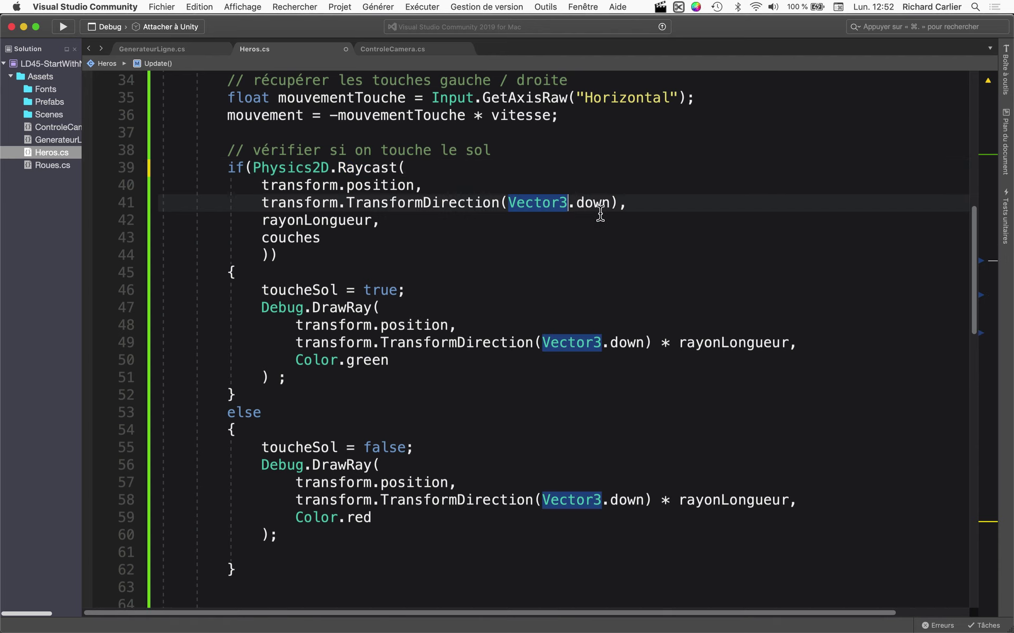
pyautogui.press('BackSpace')
pyautogui.write('2')
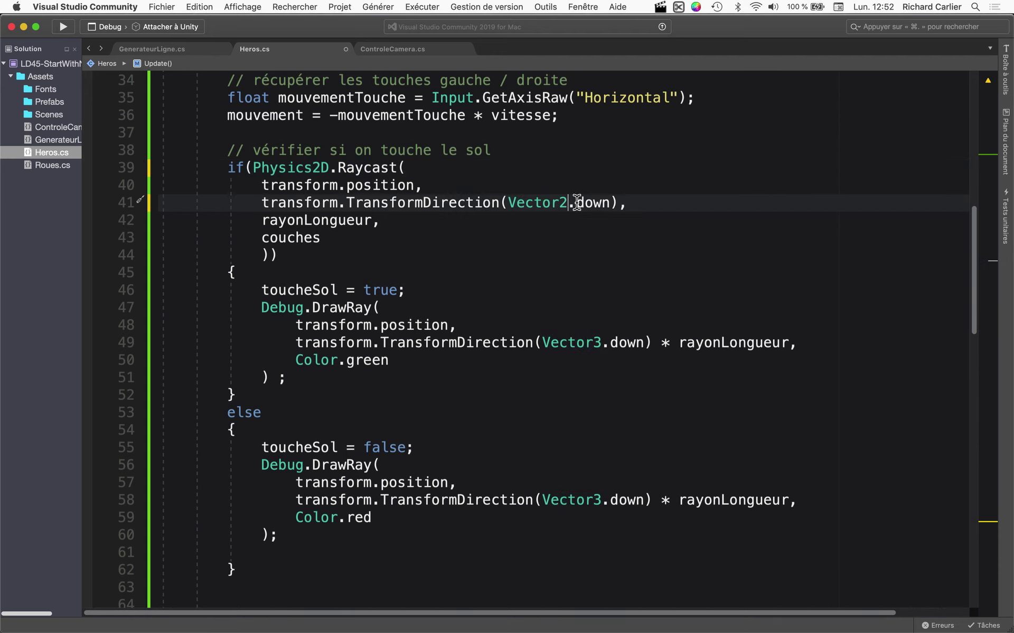
pyautogui.doubleClick(568, 346)
pyautogui.press('super+v')
pyautogui.doubleClick(578, 500)
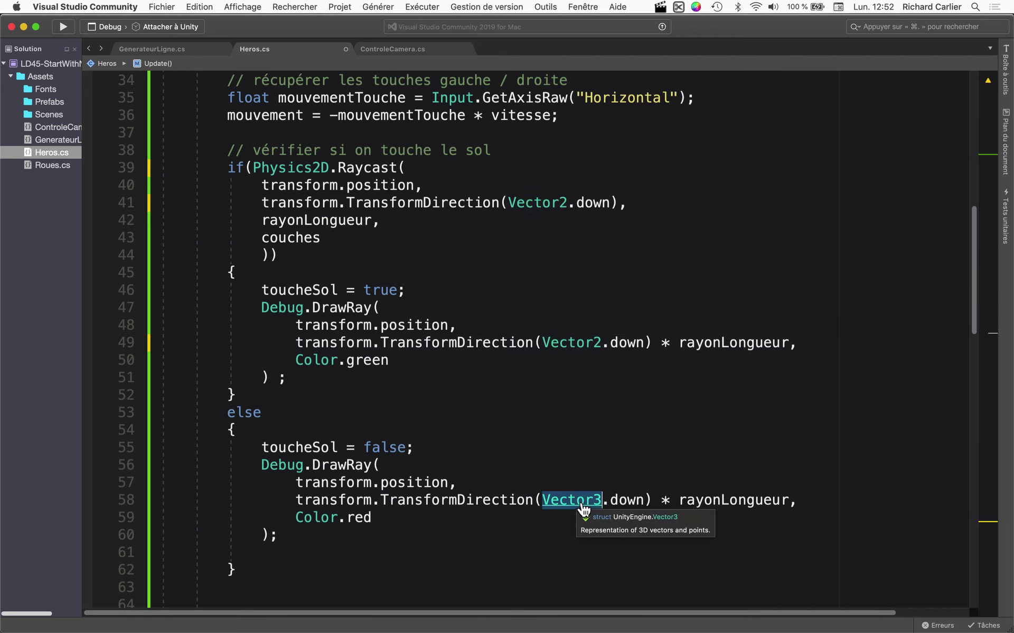
pyautogui.press('super+v')
pyautogui.press('super+s')
# Step: Recheck the Vector2 type on line 41 and the Physics2D class on line 39
pyautogui.click(553, 206)
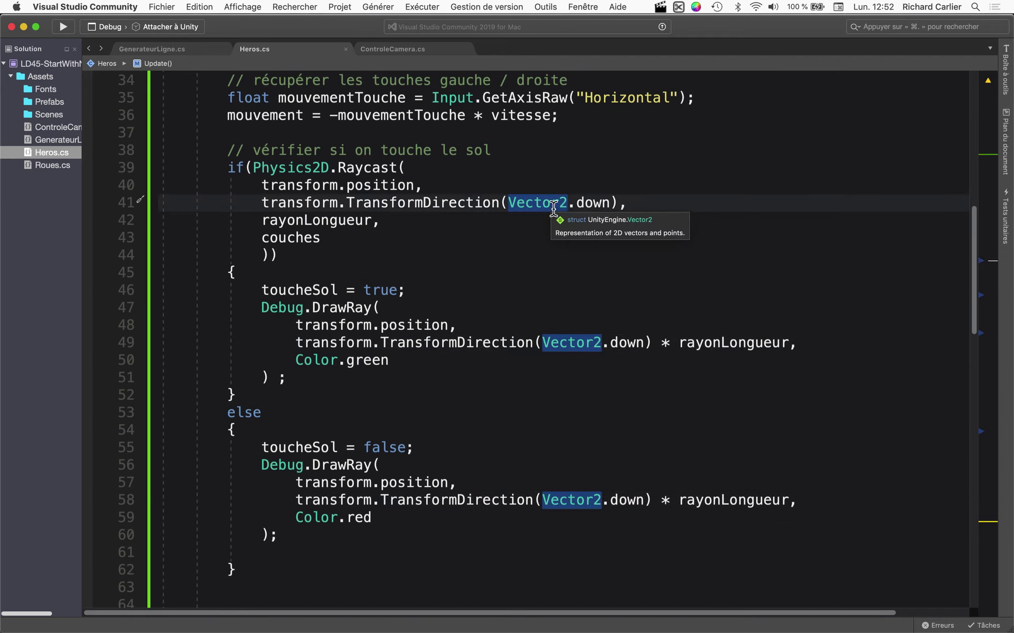
pyautogui.click(329, 169)
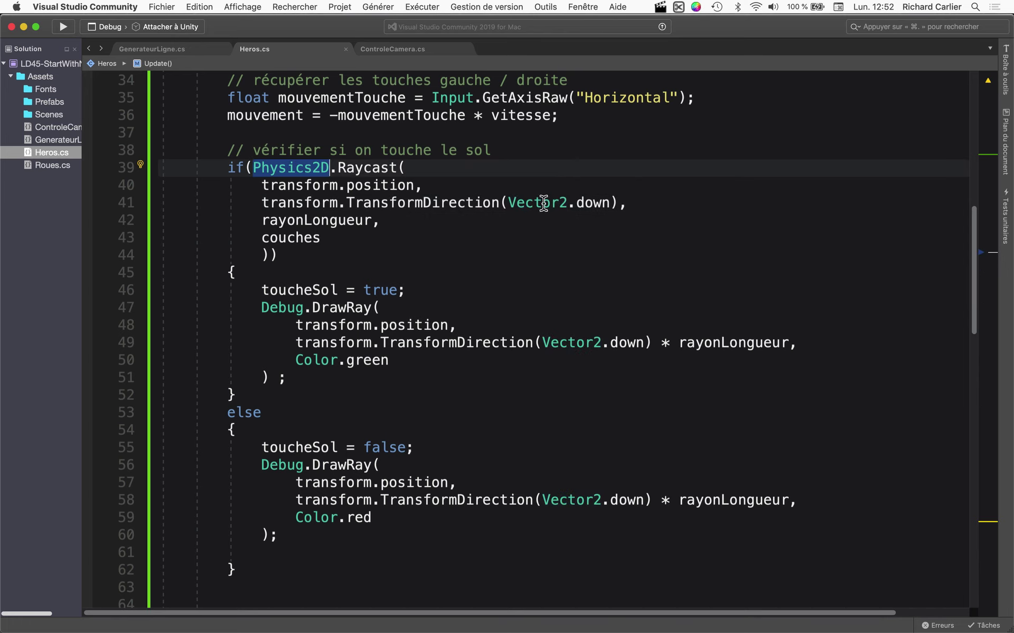
pyautogui.click(562, 206)
pyautogui.click(315, 169)
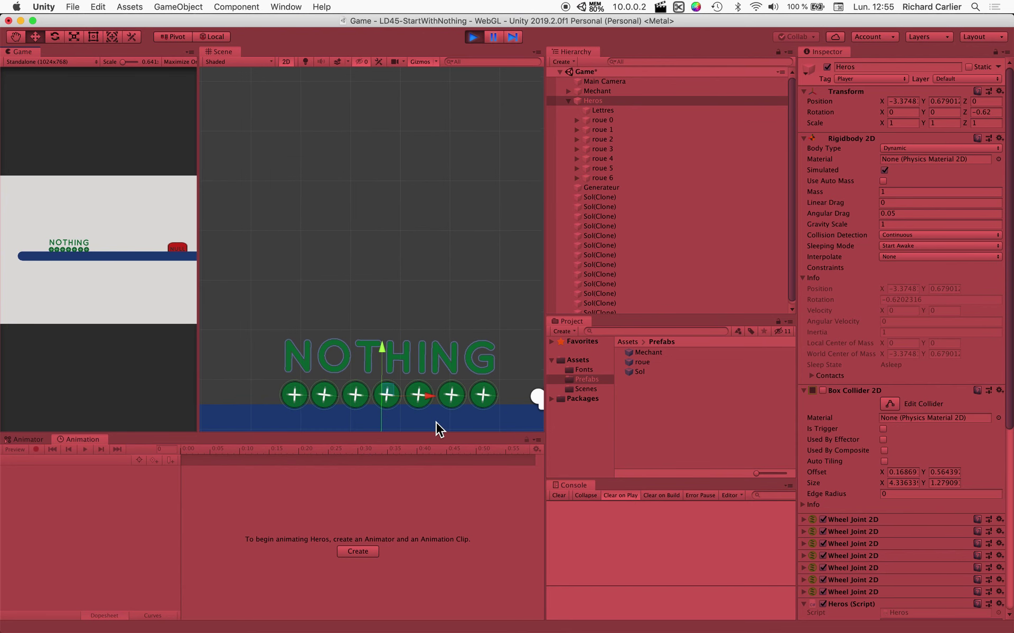
# Step: Follow the ground track in the Scene view and drive the hero car right with the arrow key
pyautogui.moveTo(436, 422); pyautogui.dragTo(385, 287, button='middle')
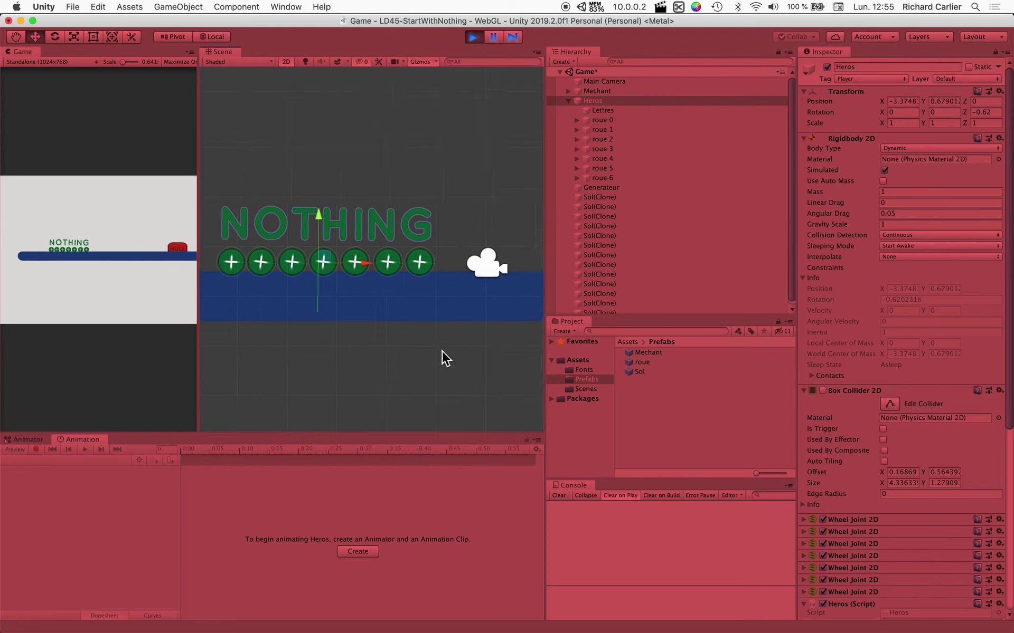
pyautogui.scroll(-3, 489, 350)
pyautogui.moveTo(488, 350); pyautogui.dragTo(376, 352, button='middle')
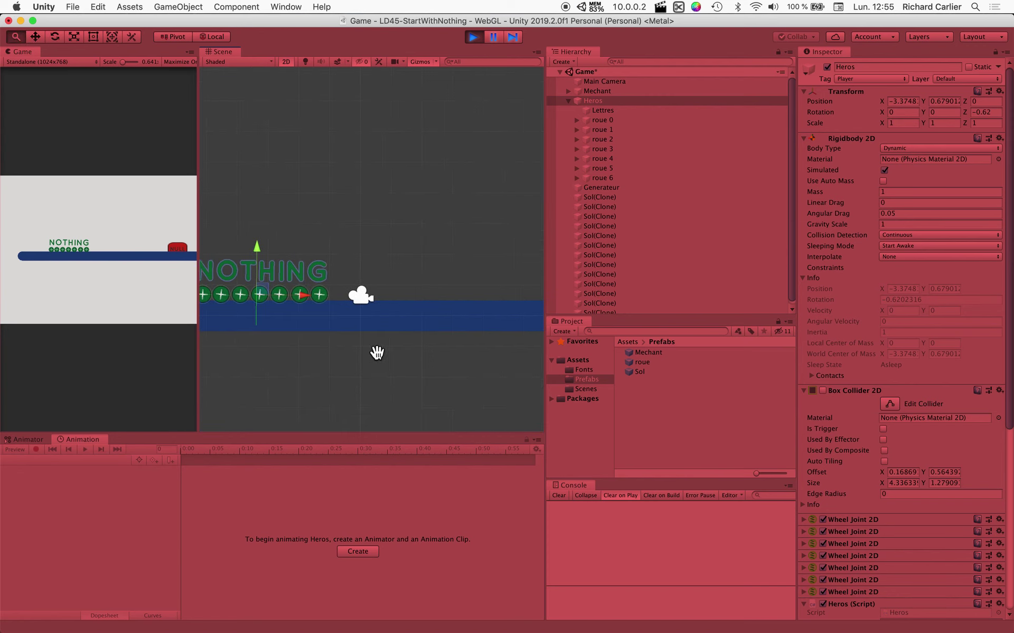
pyautogui.scroll(-3, 459, 377)
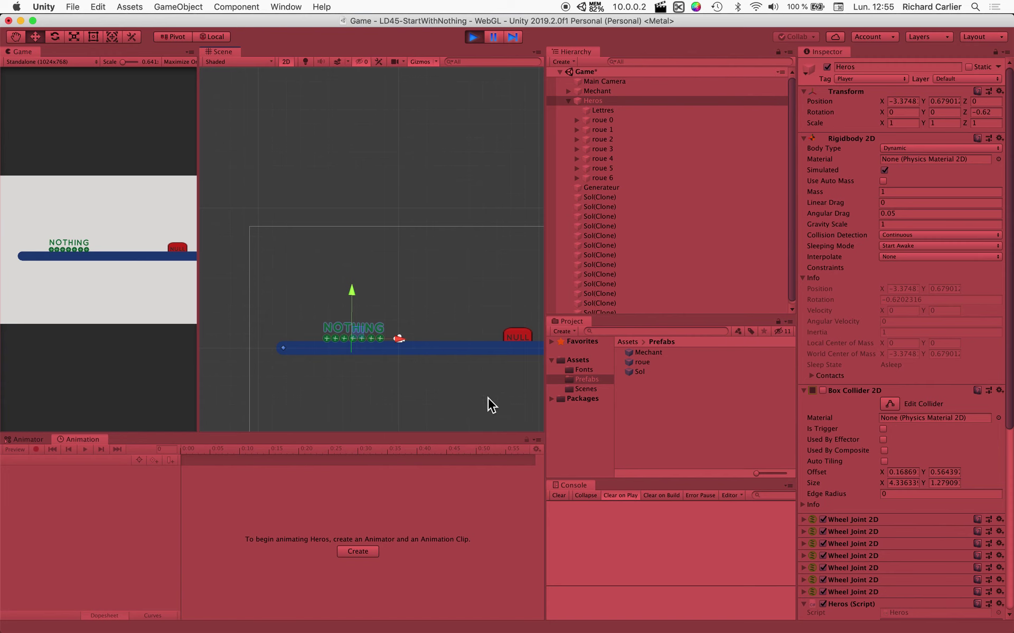
pyautogui.moveTo(464, 359); pyautogui.dragTo(264, 265, button='middle')
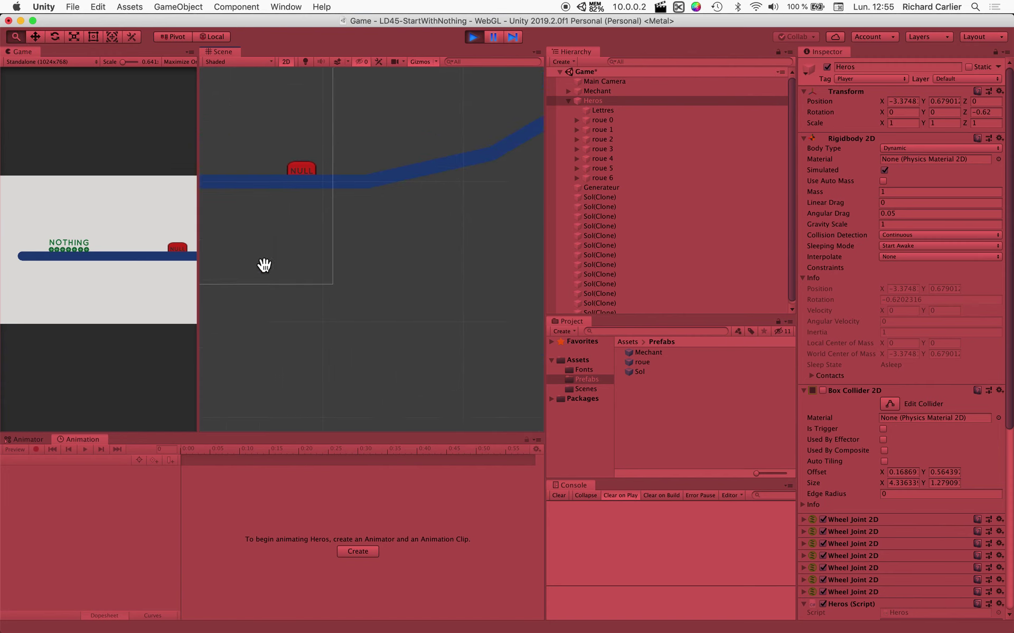
pyautogui.moveTo(503, 232); pyautogui.dragTo(330, 290, button='middle')
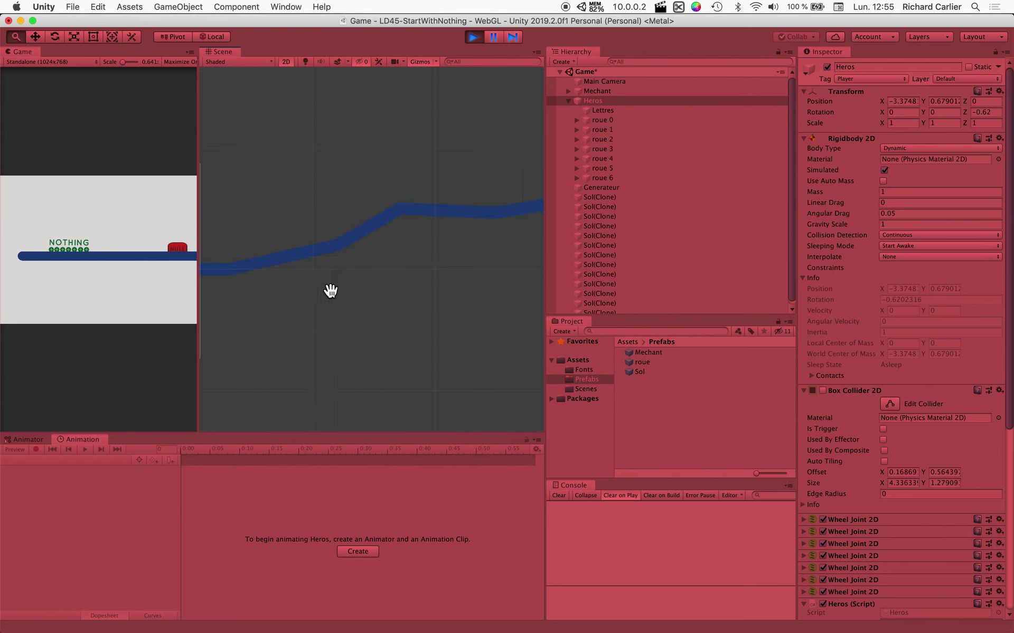
pyautogui.scroll(-2, 330, 290)
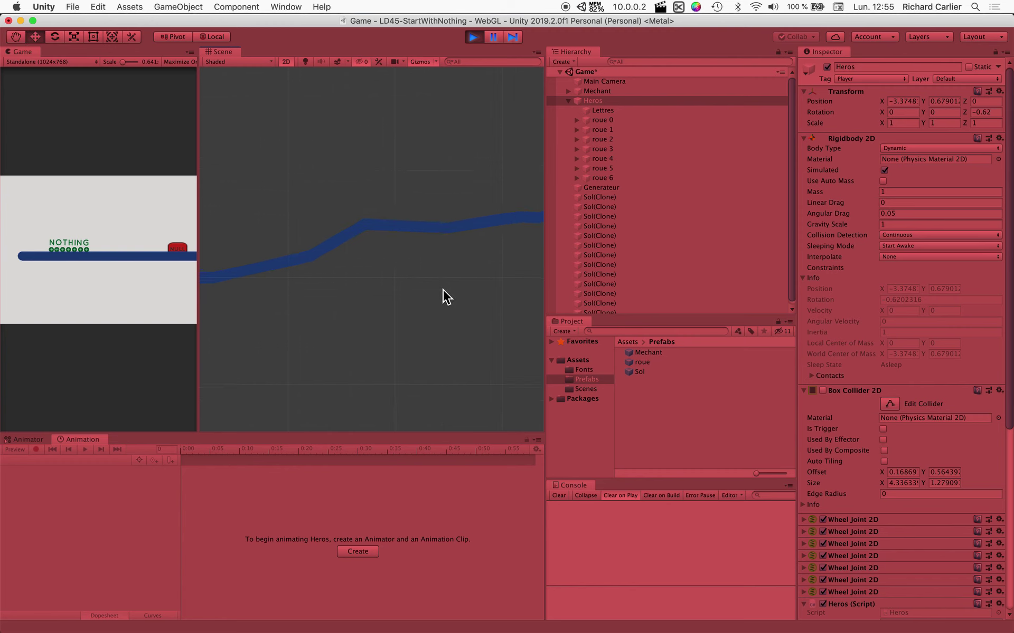
pyautogui.scroll(-3, 442, 292)
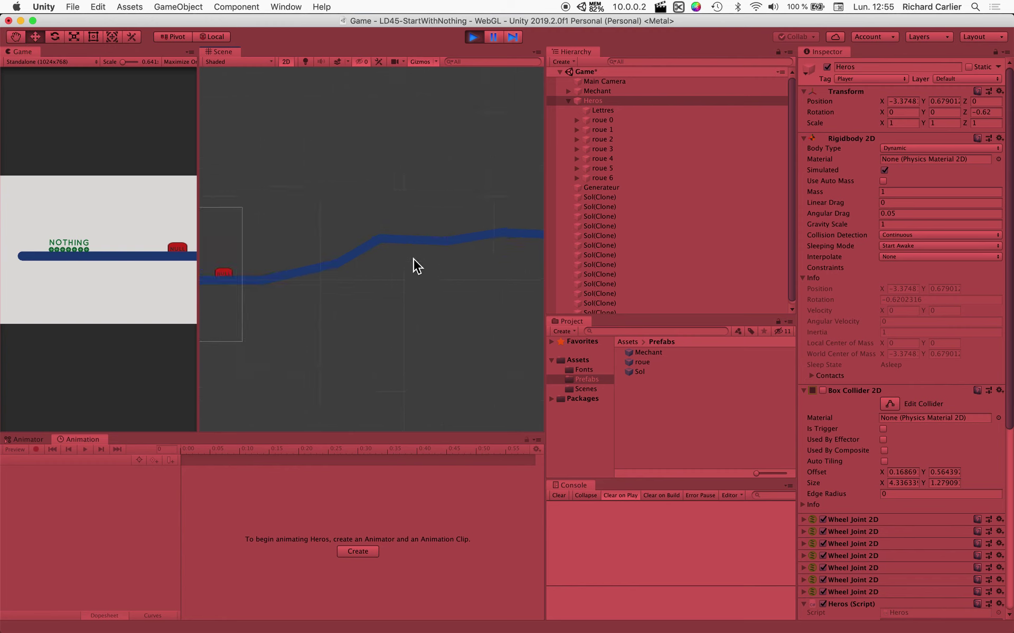
pyautogui.scroll(-2, 403, 244)
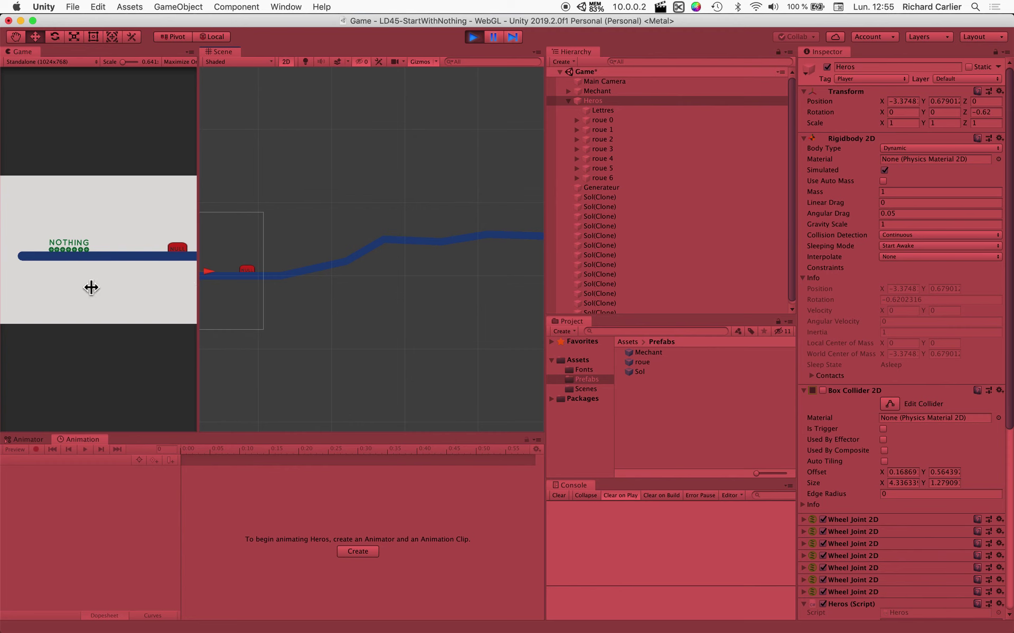
pyautogui.press('Right')
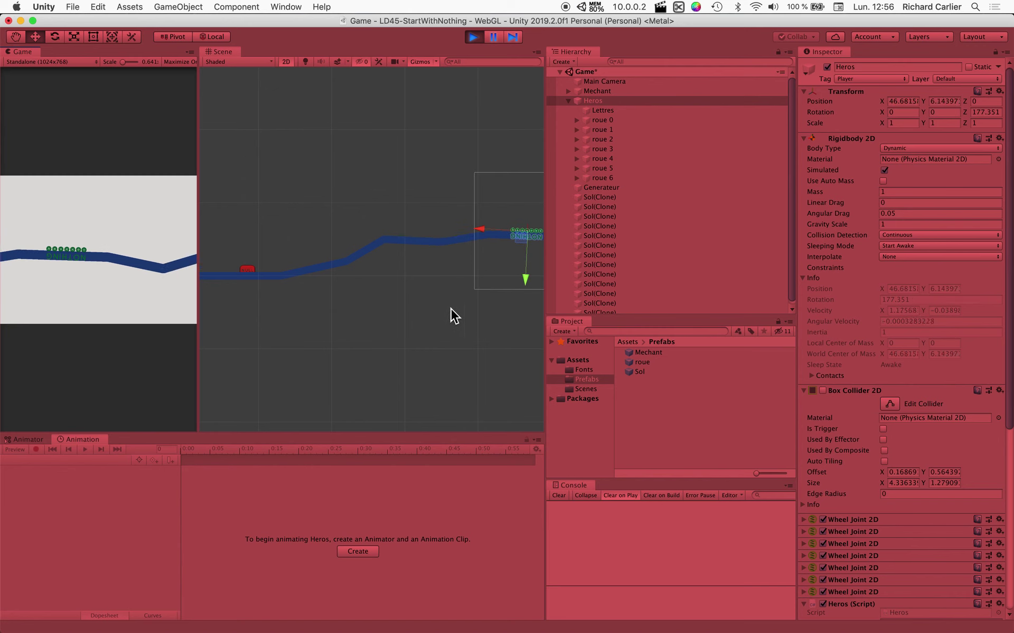
# Step: Pan and zoom the Scene view to frame the upside-down Heros car
pyautogui.scroll(-3, 499, 338)
pyautogui.moveTo(502, 335); pyautogui.dragTo(401, 323, button='middle')
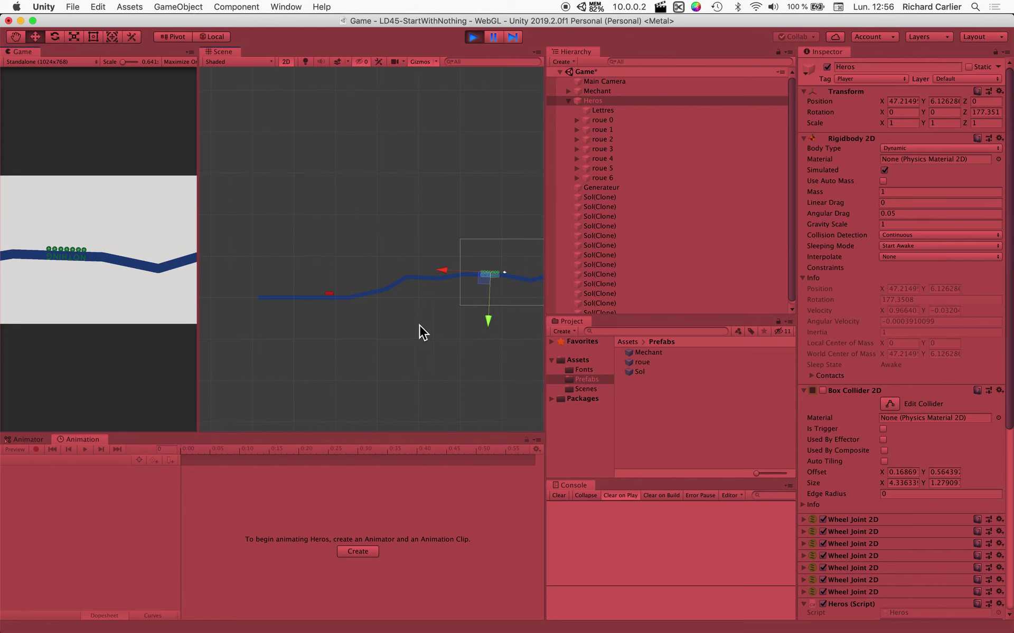
pyautogui.scroll(2, 496, 280)
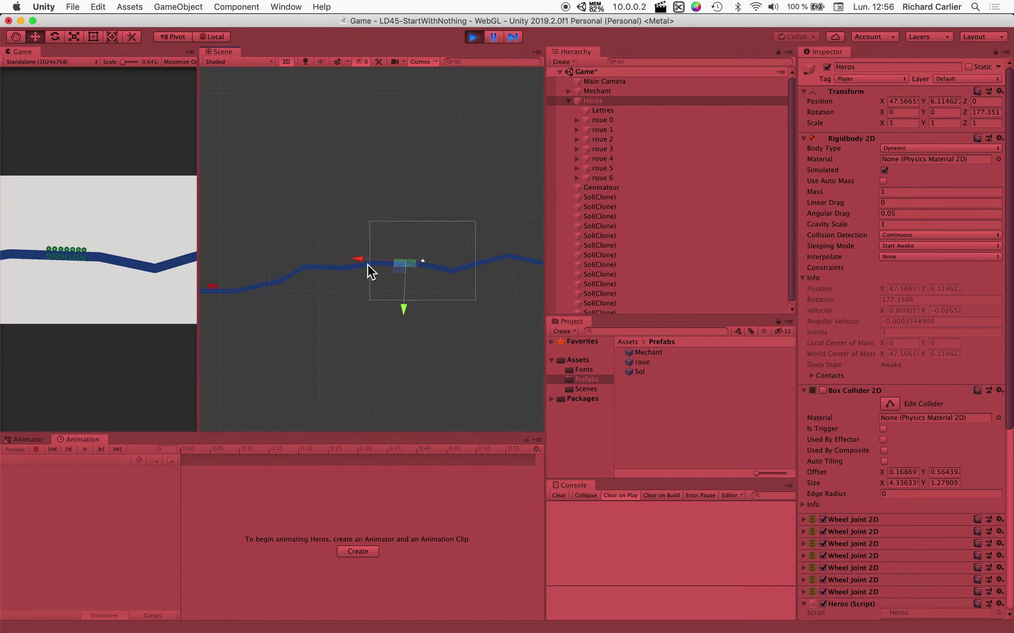
pyautogui.scroll(5, 420, 265)
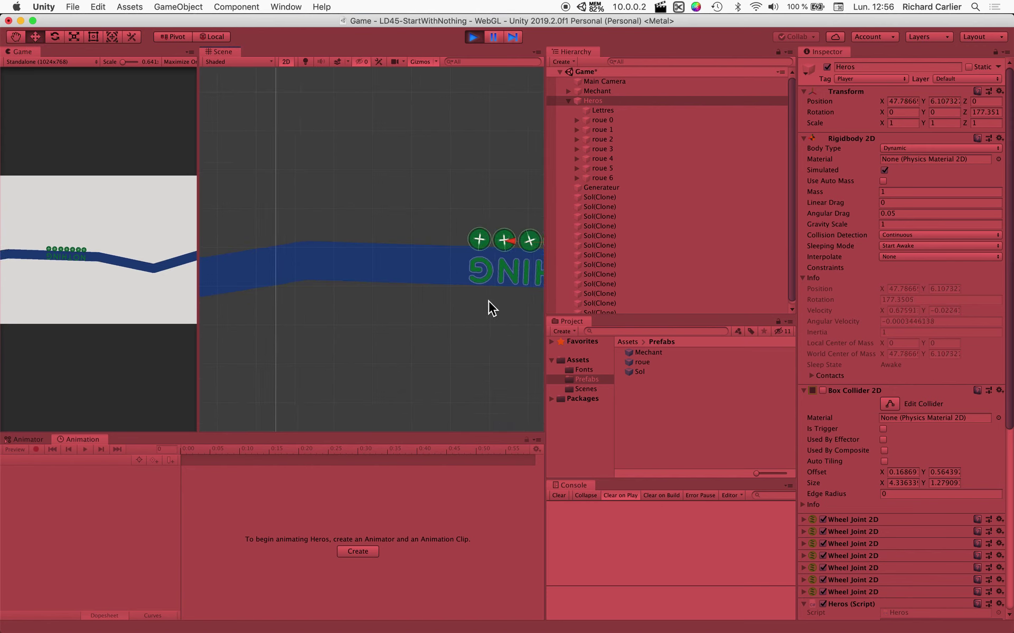
pyautogui.scroll(2, 487, 304)
pyautogui.moveTo(457, 299); pyautogui.dragTo(271, 306, button='middle')
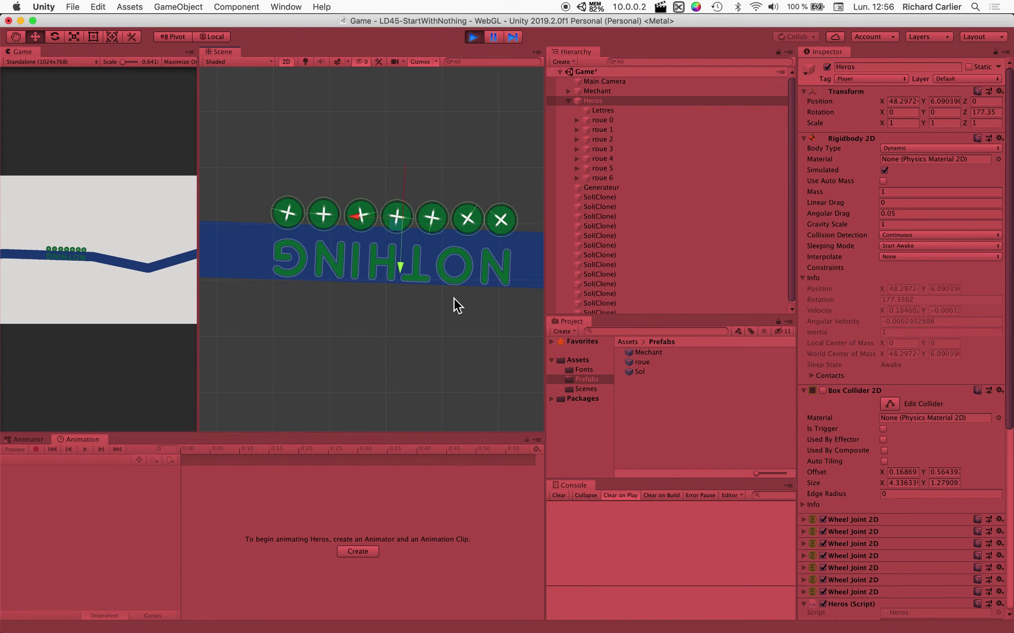
# Step: Select Mechant in the Hierarchy and stop the running game
pyautogui.click(588, 99)
pyautogui.click(588, 91)
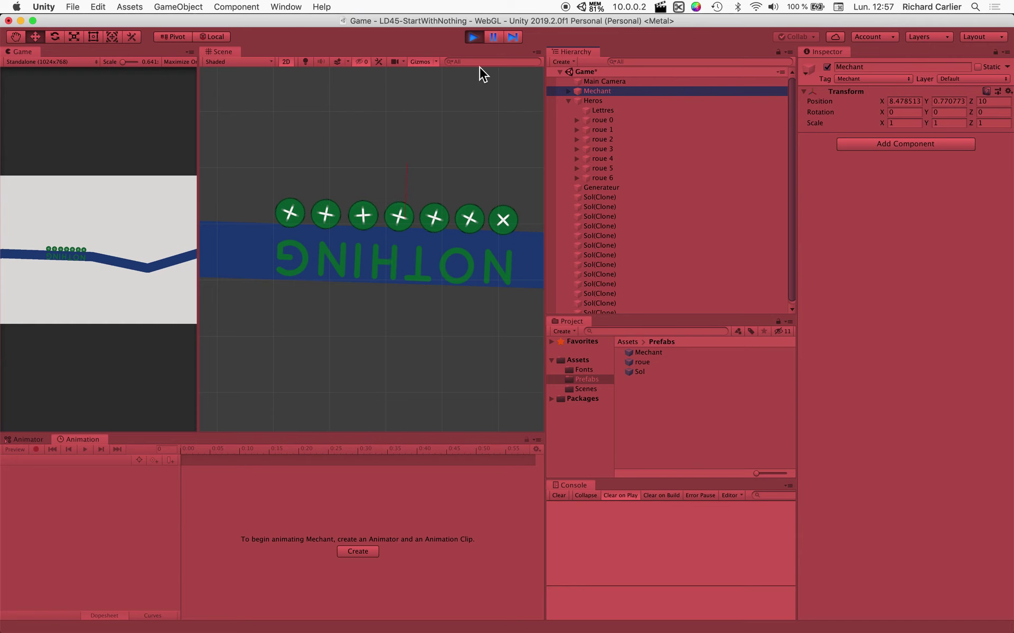
pyautogui.click(474, 37)
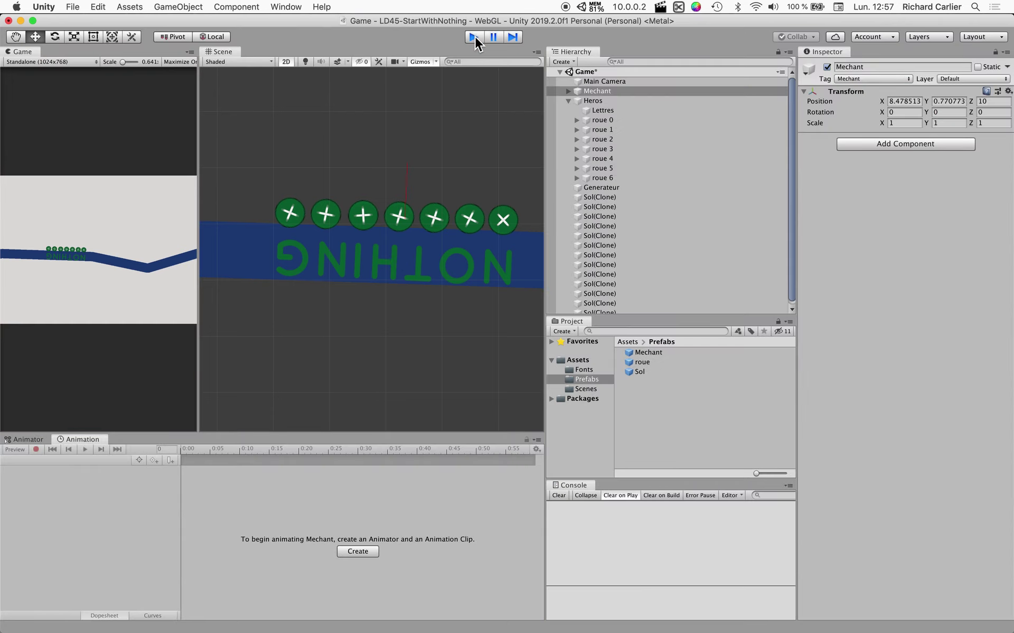